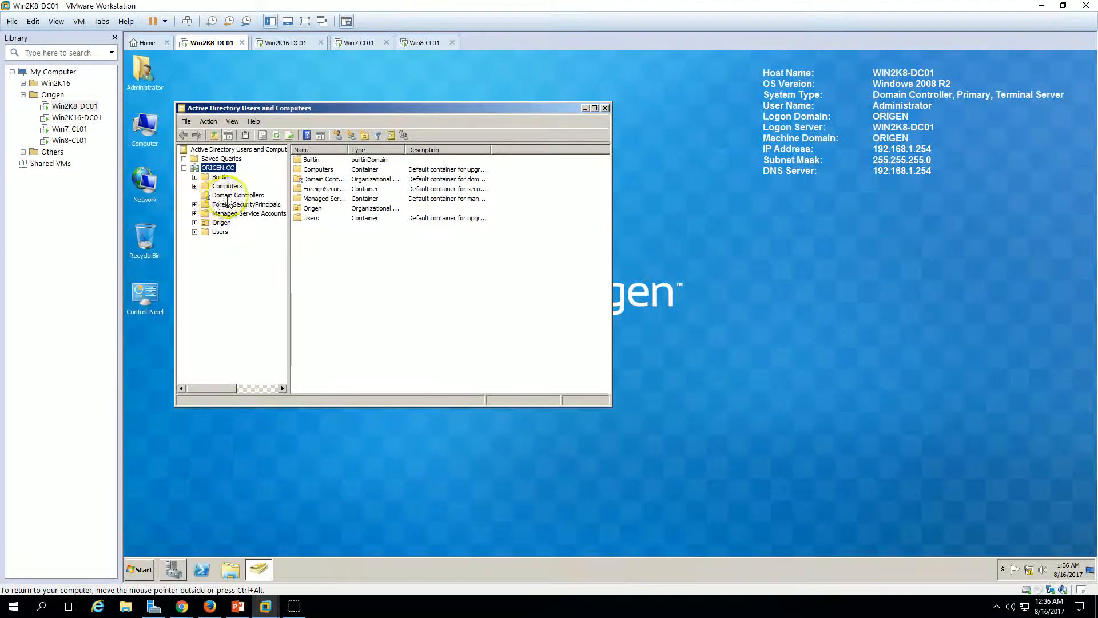
Step: Select WIN2K8-DC01 under Domain Controllers and launch Active Directory Sites and Services
{"action": "left_click", "coordinate": [336, 163]}
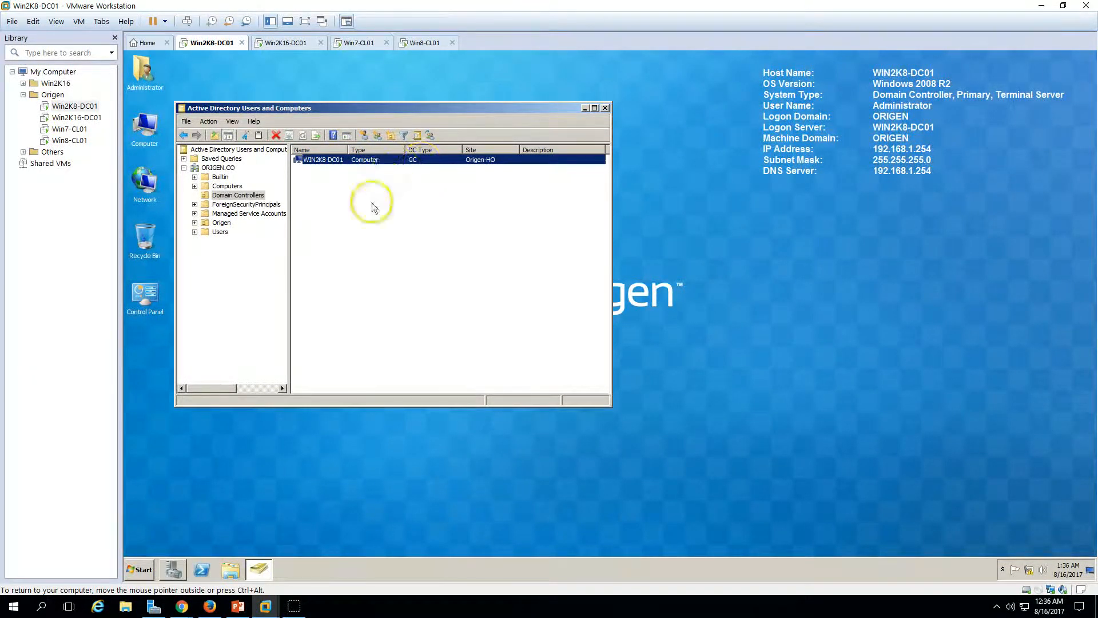
{"action": "left_click", "coordinate": [141, 569]}
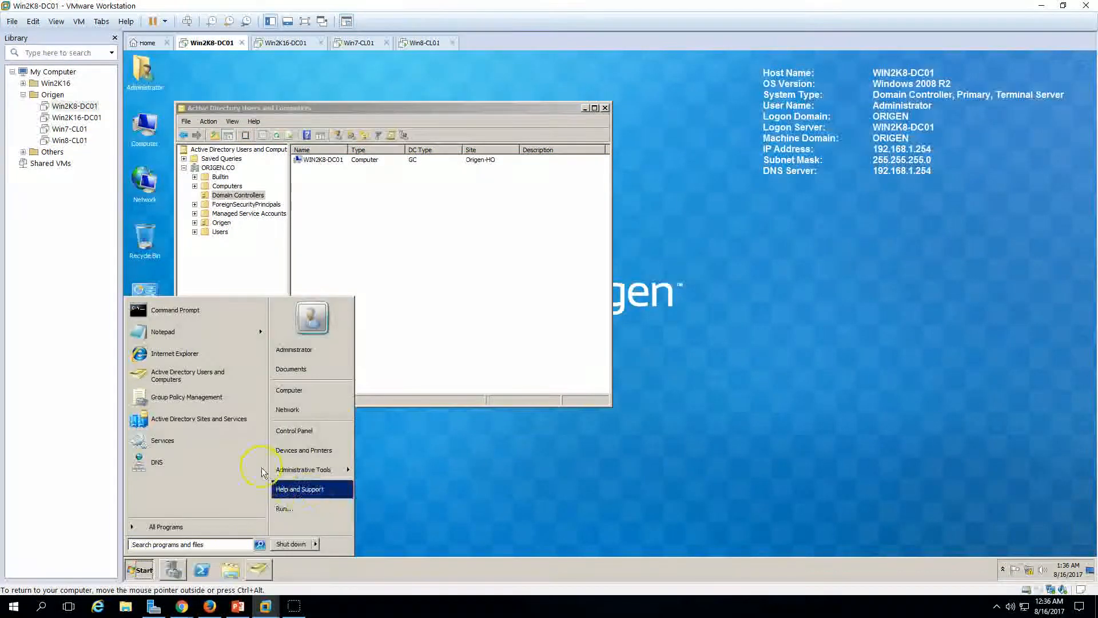
{"action": "left_click", "coordinate": [207, 422]}
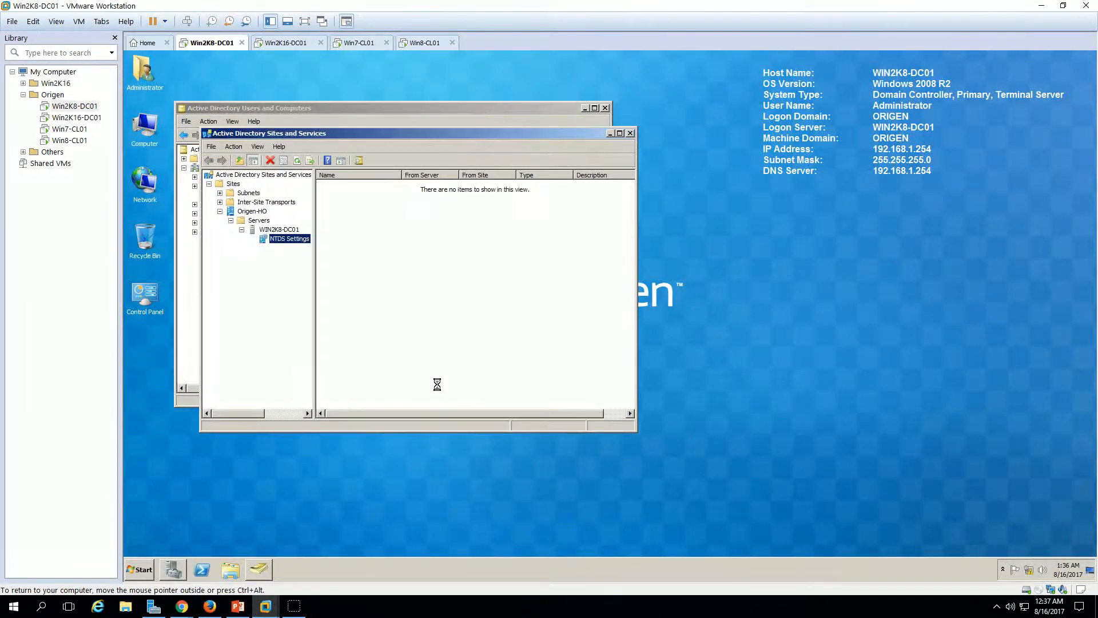
{"action": "left_click_drag", "start_coordinate": [436, 134], "coordinate": [608, 162]}
Step: Expand the Origen-HO servers to show WIN2K8-DC01's NTDS Settings beside Users and Computers
{"action": "left_click", "coordinate": [432, 249]}
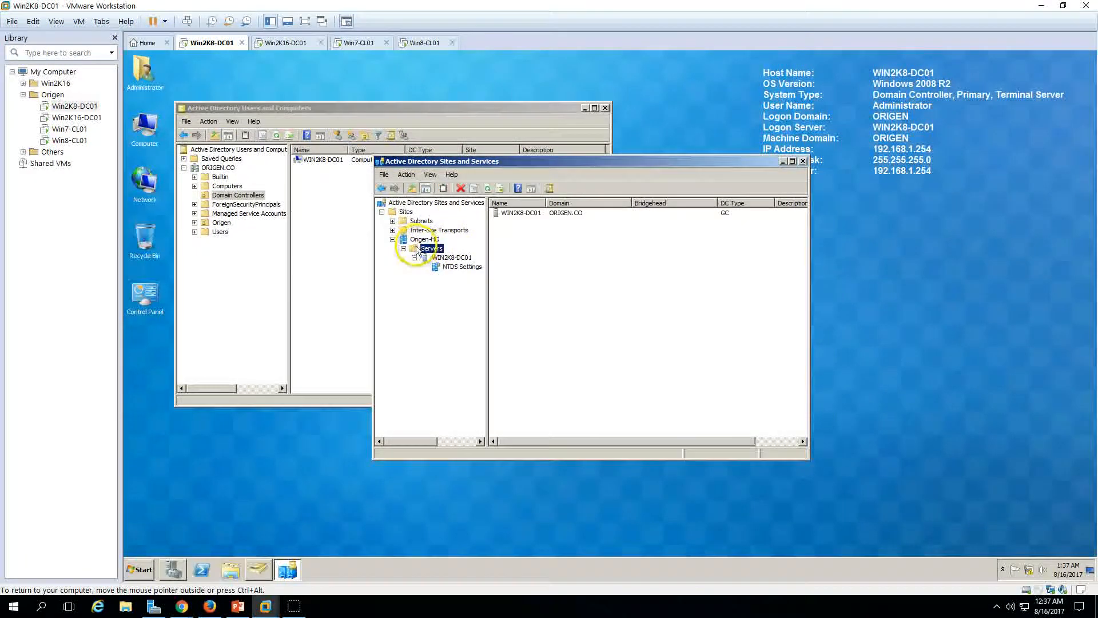
{"action": "left_click", "coordinate": [453, 258]}
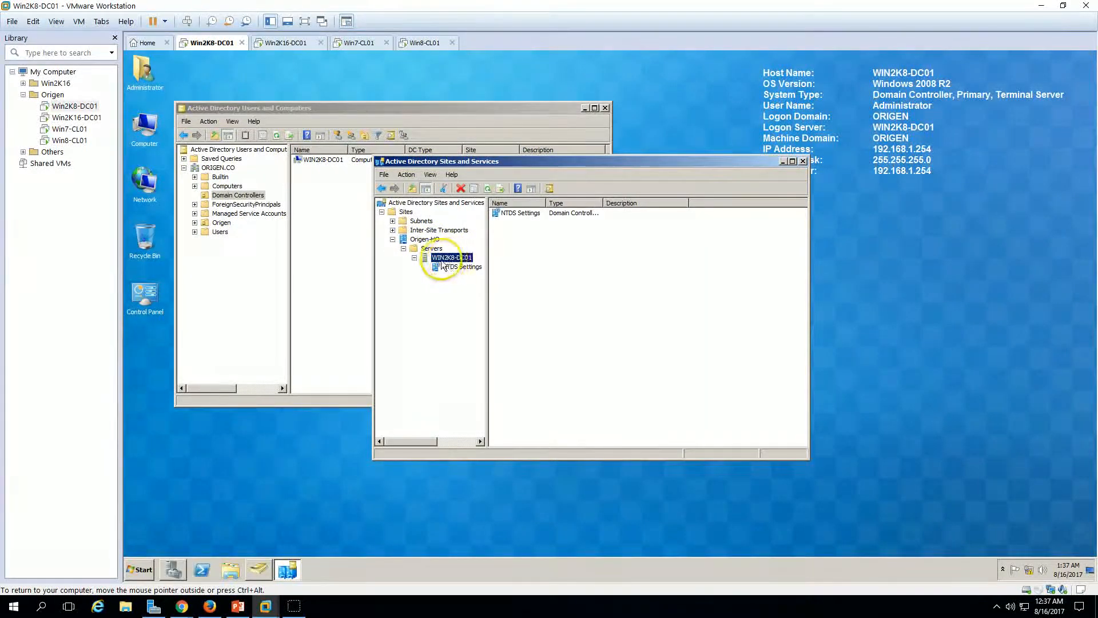
{"action": "left_click_drag", "start_coordinate": [565, 167], "coordinate": [644, 169]}
{"action": "left_click", "coordinate": [331, 329]}
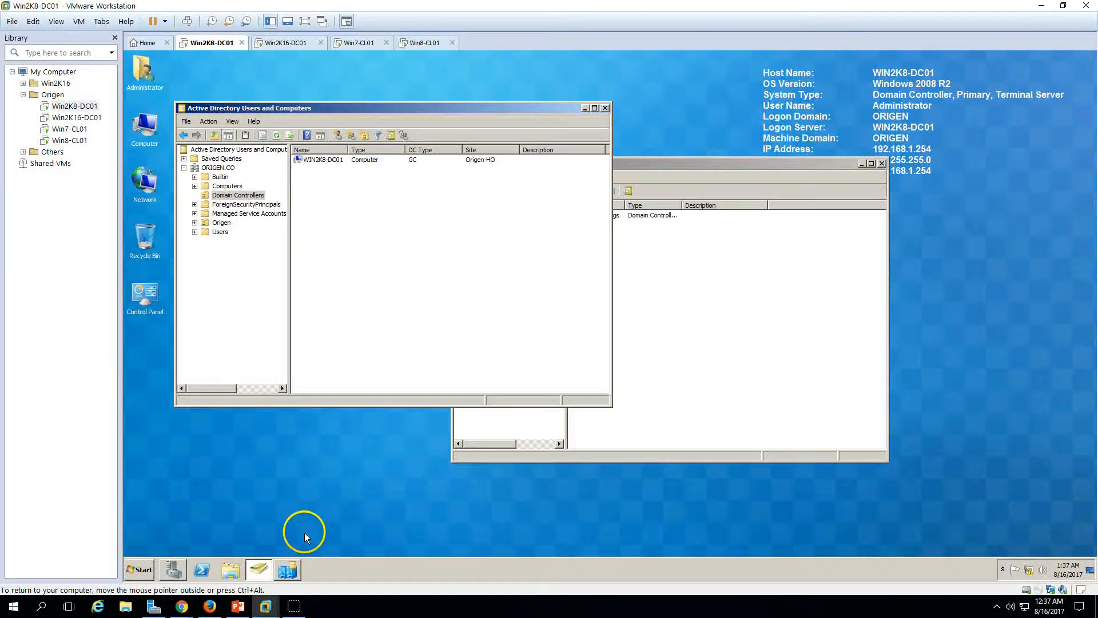
Step: Launch DNS Manager and show the ORIGEN.CO and 1.168.192.in-addr.arpa zone records
{"action": "left_click", "coordinate": [140, 568]}
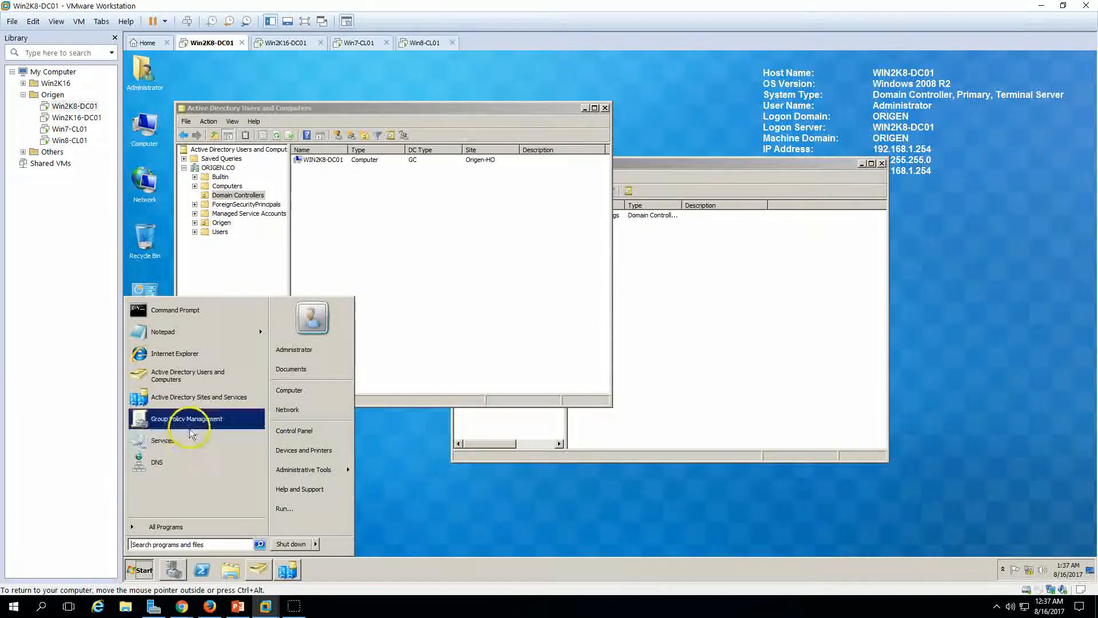
{"action": "left_click", "coordinate": [166, 464]}
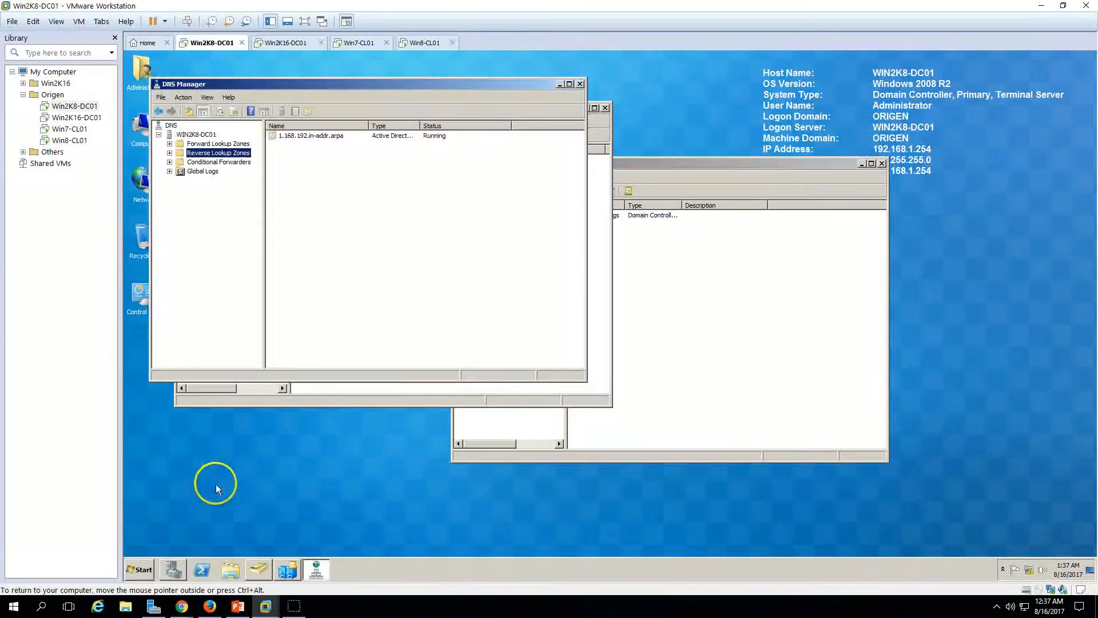
{"action": "left_click", "coordinate": [170, 154]}
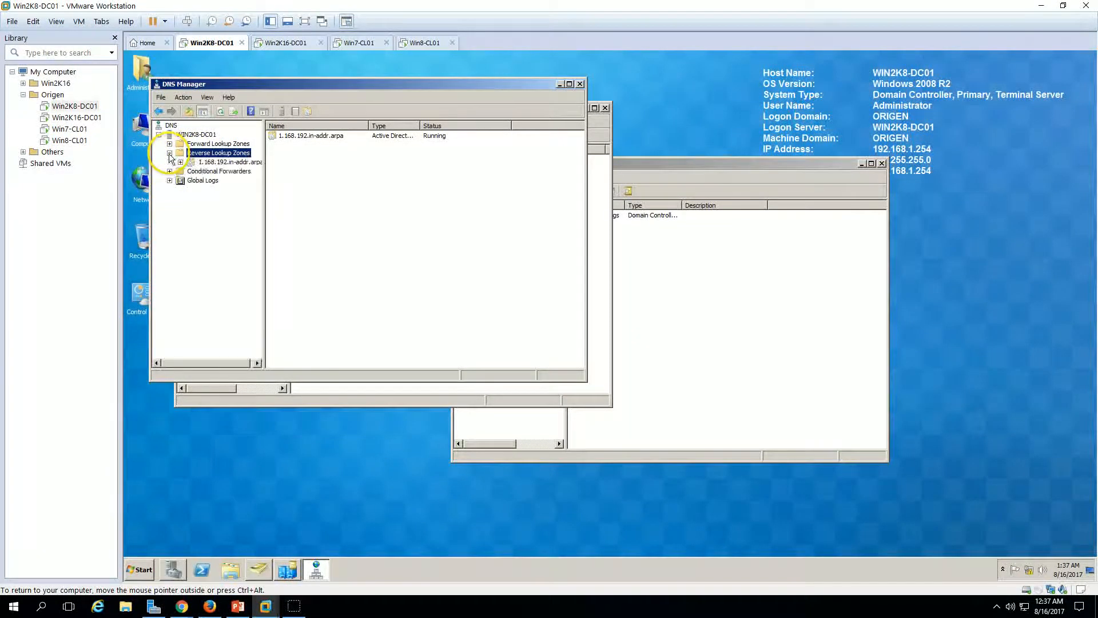
{"action": "left_click", "coordinate": [170, 144]}
{"action": "left_click", "coordinate": [180, 162]}
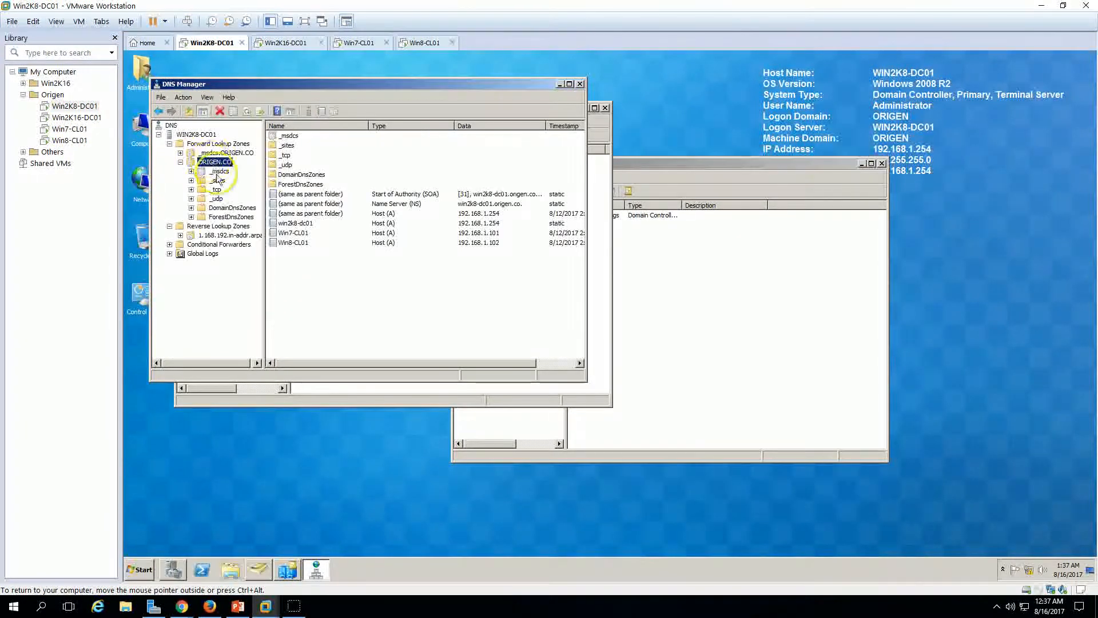
{"action": "left_click", "coordinate": [212, 235]}
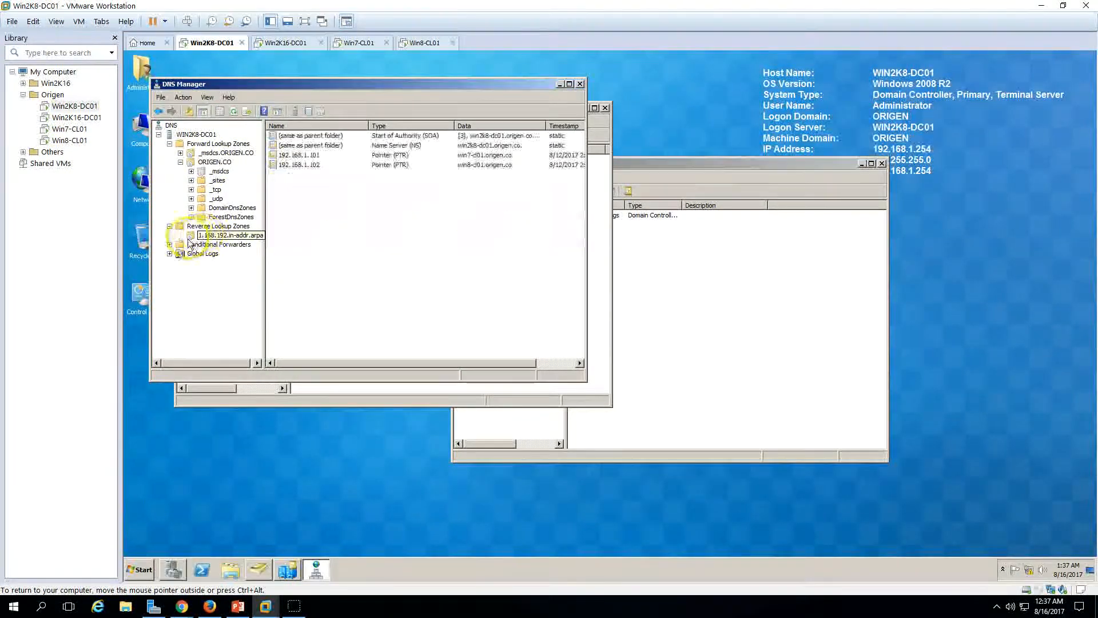
Step: Tile DNS Manager, Sites and Services and Users and Computers across the screen
{"action": "left_click_drag", "start_coordinate": [400, 85], "coordinate": [781, 229]}
{"action": "left_click_drag", "start_coordinate": [717, 164], "coordinate": [878, 99]}
{"action": "left_click", "coordinate": [785, 461]}
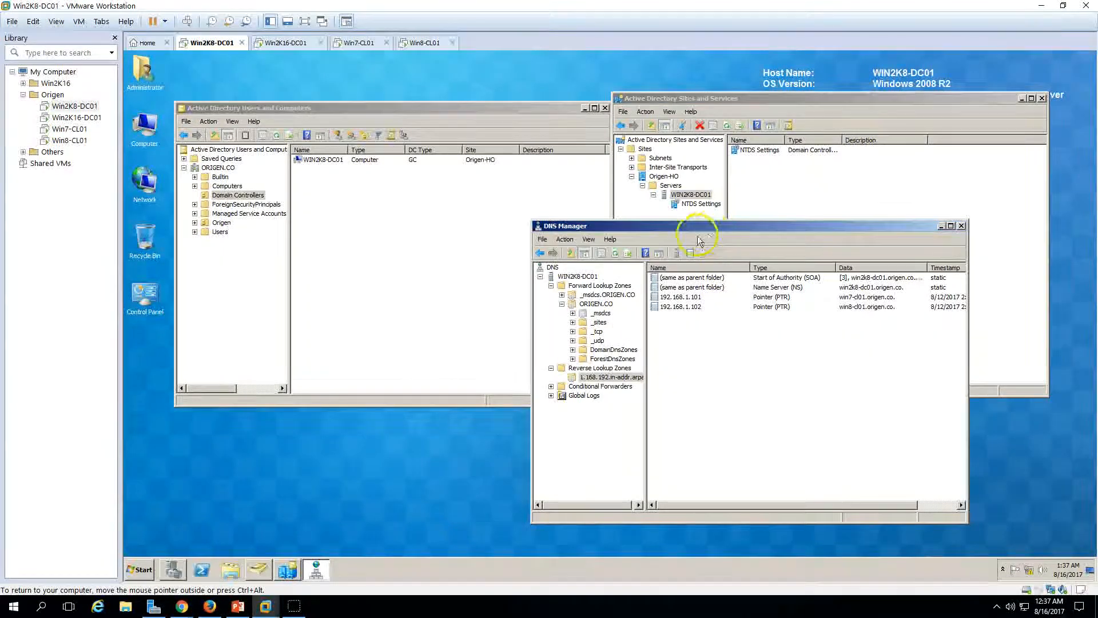
{"action": "left_click", "coordinate": [503, 294]}
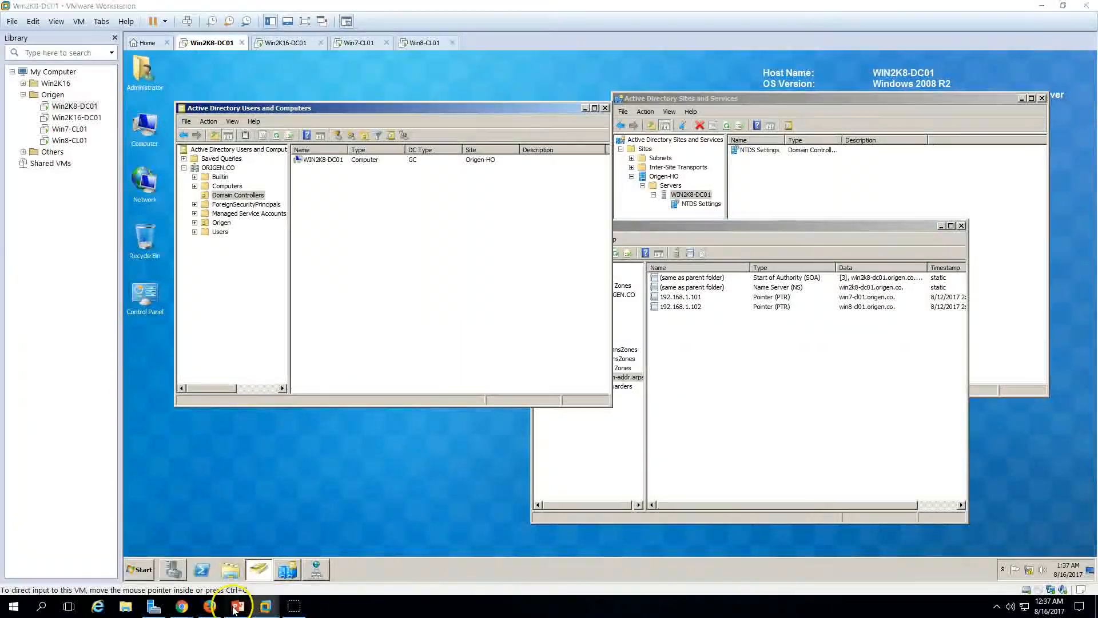
Step: Review the Demo Environment slide, then show the Win2K16-DC01 Server Manager dashboard
{"action": "left_click", "coordinate": [238, 606]}
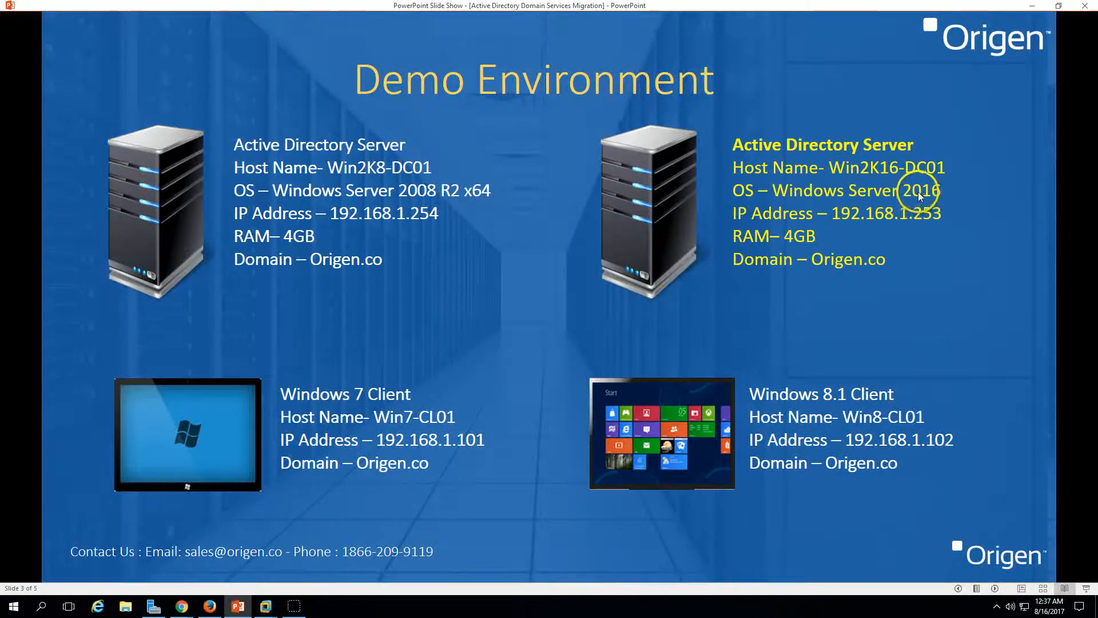
{"action": "left_click", "coordinate": [266, 606]}
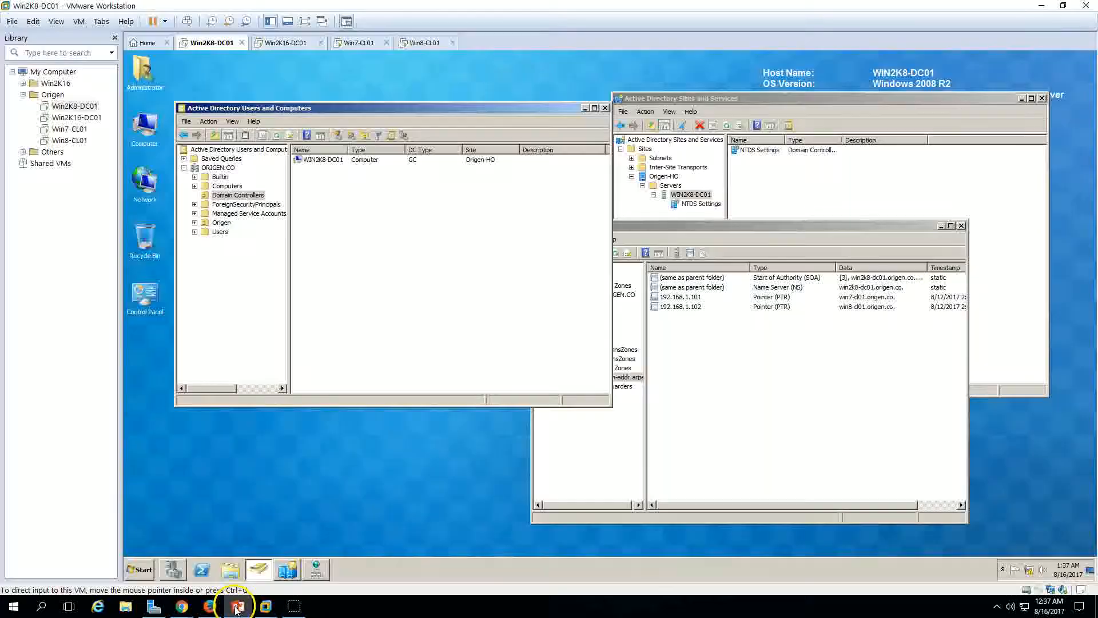
{"action": "left_click", "coordinate": [289, 43]}
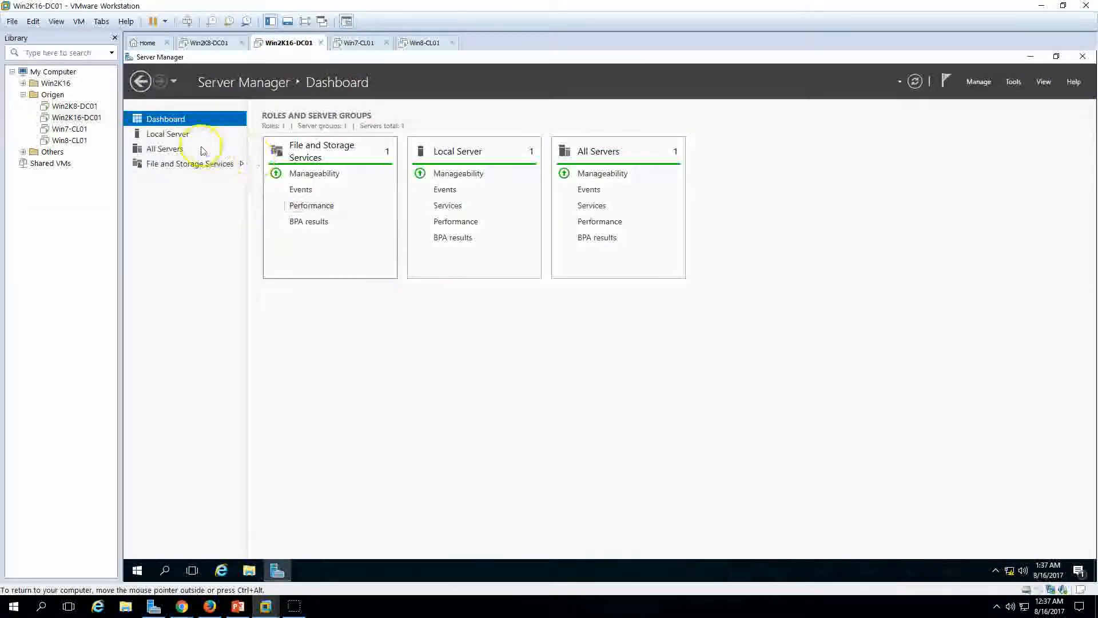
Step: Show the 2016 server's Local Server properties and This PC's drives, glancing at the slide
{"action": "left_click", "coordinate": [168, 134]}
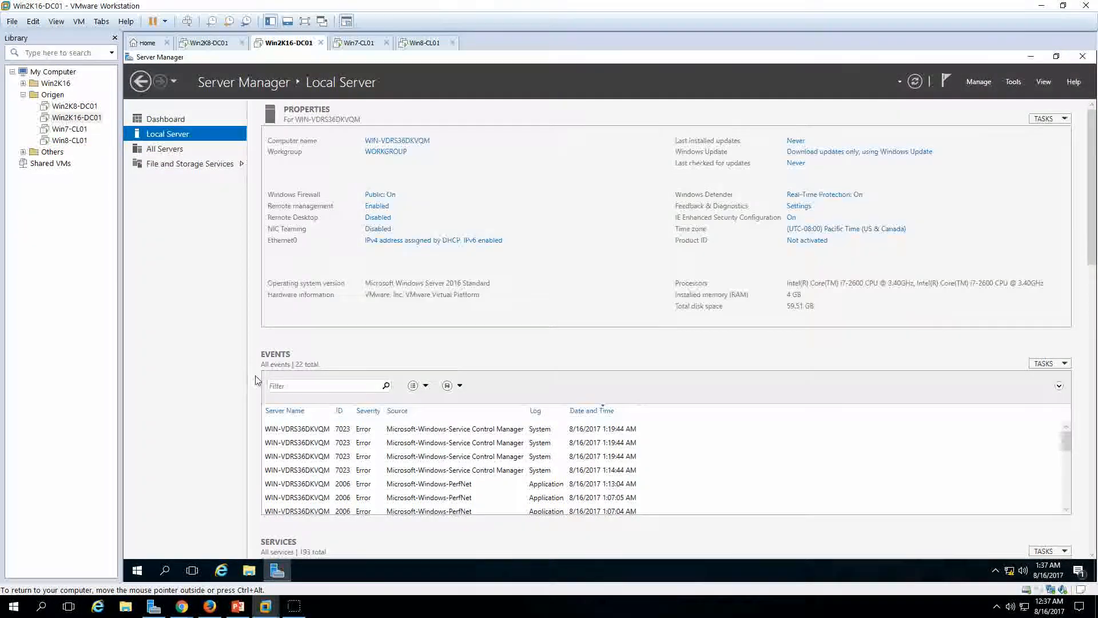
{"action": "left_click", "coordinate": [249, 570]}
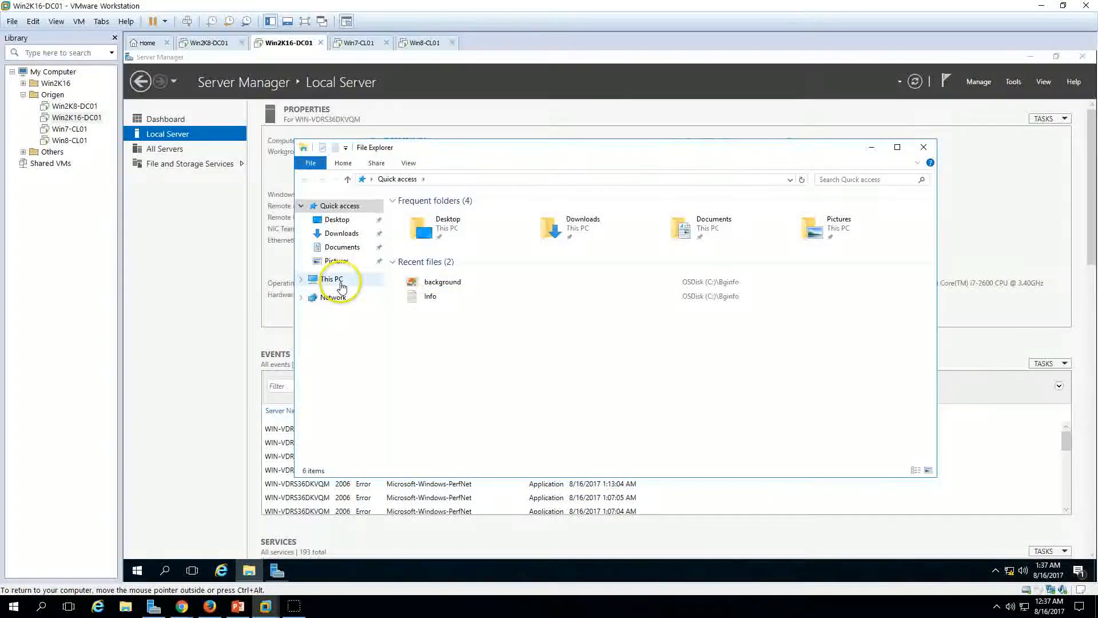
{"action": "left_click", "coordinate": [332, 278]}
{"action": "left_click", "coordinate": [457, 298]}
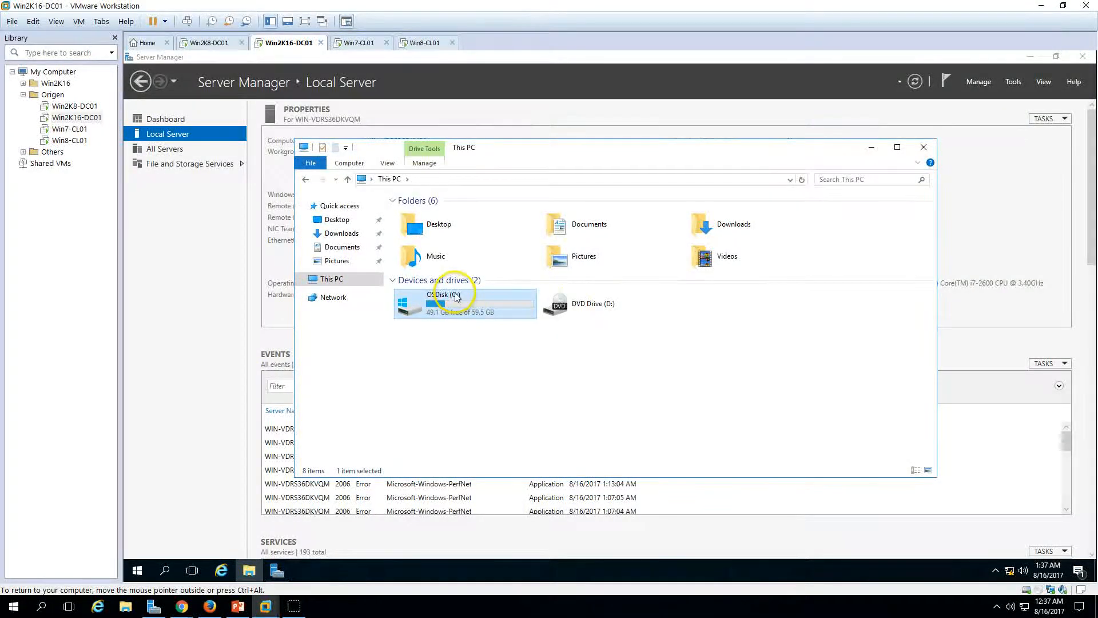
{"action": "left_click", "coordinate": [518, 379]}
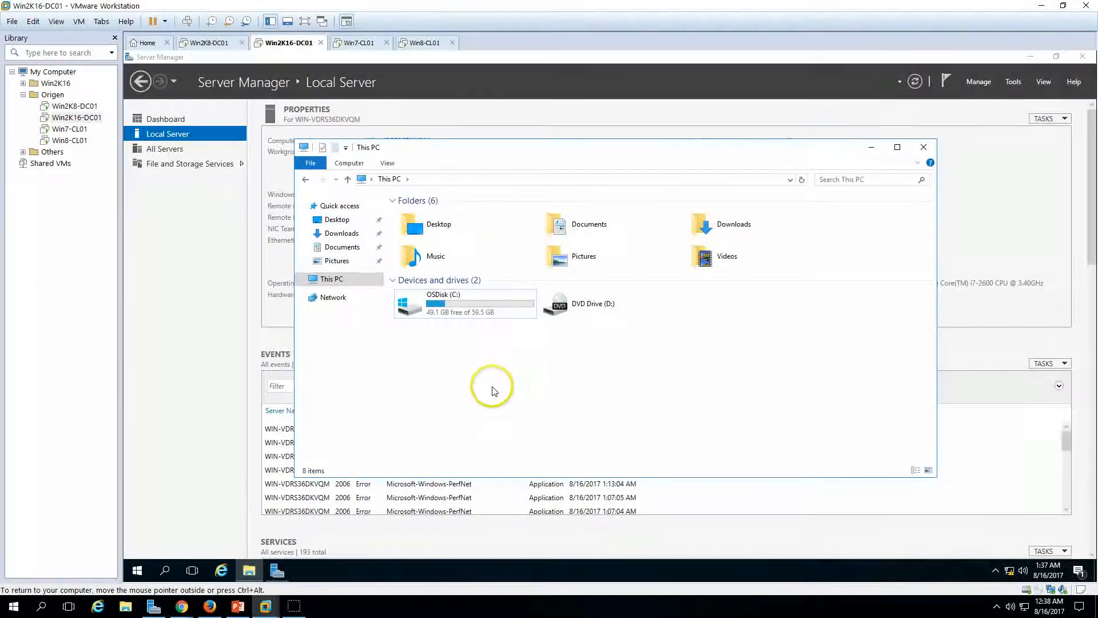
{"action": "left_click", "coordinate": [238, 606]}
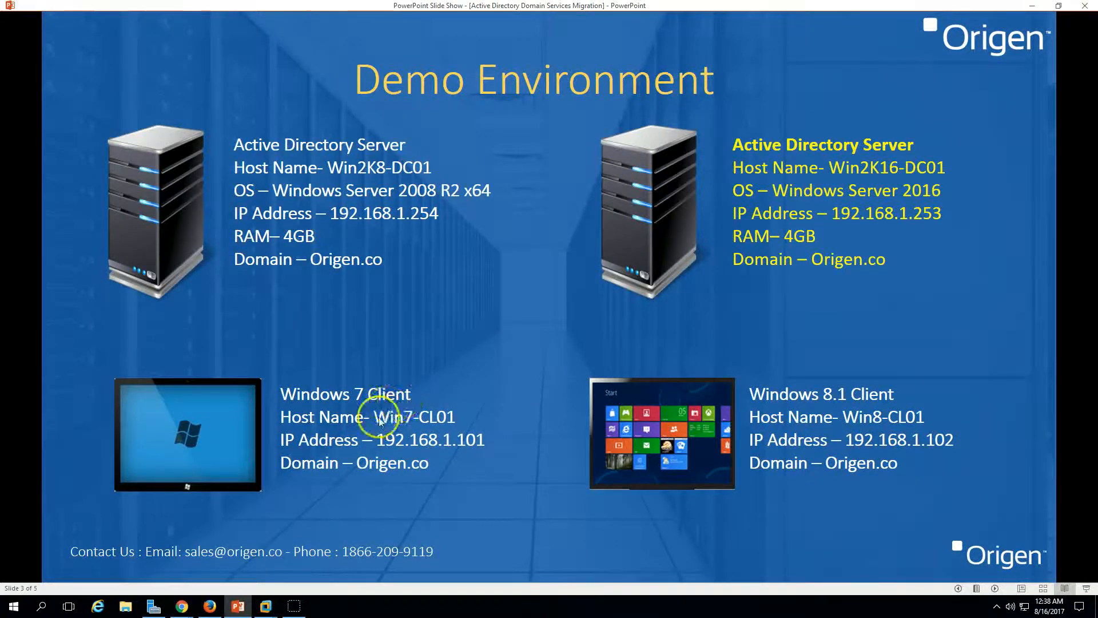
{"action": "left_click", "coordinate": [265, 606]}
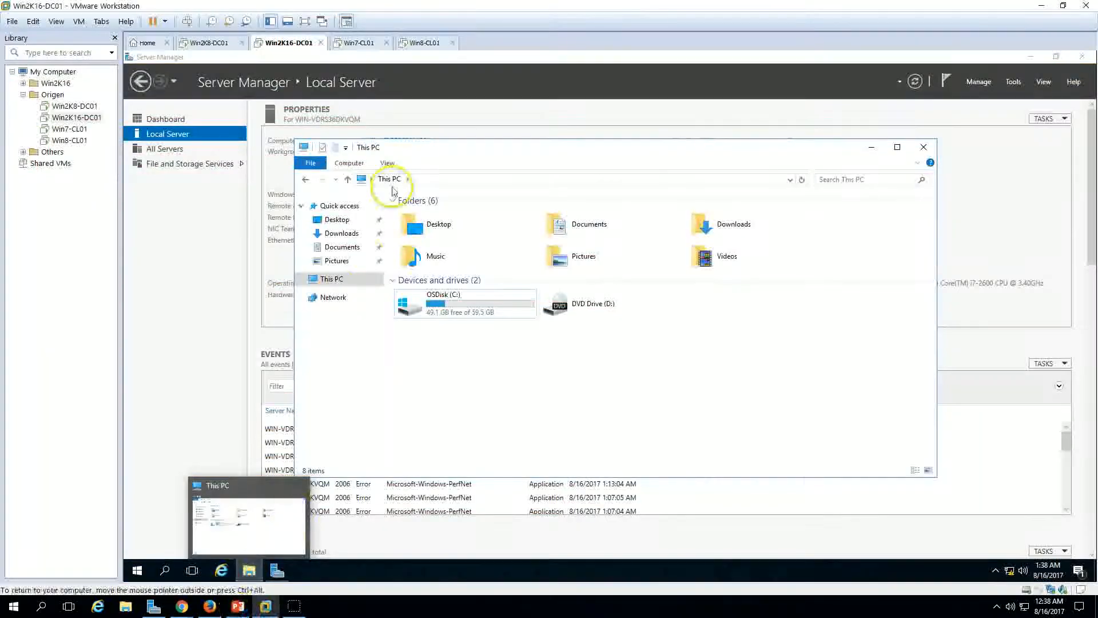
Step: View the Windows 7 client's System properties to check its domain details
{"action": "left_click", "coordinate": [361, 43]}
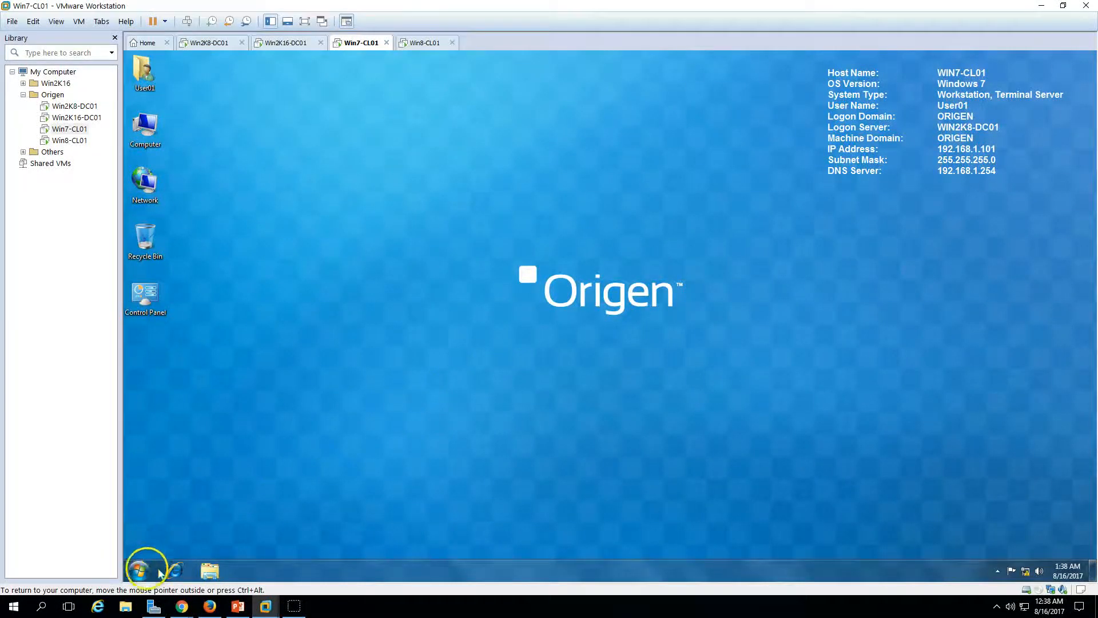
{"action": "key", "text": "super"}
{"action": "right_click", "coordinate": [305, 420]}
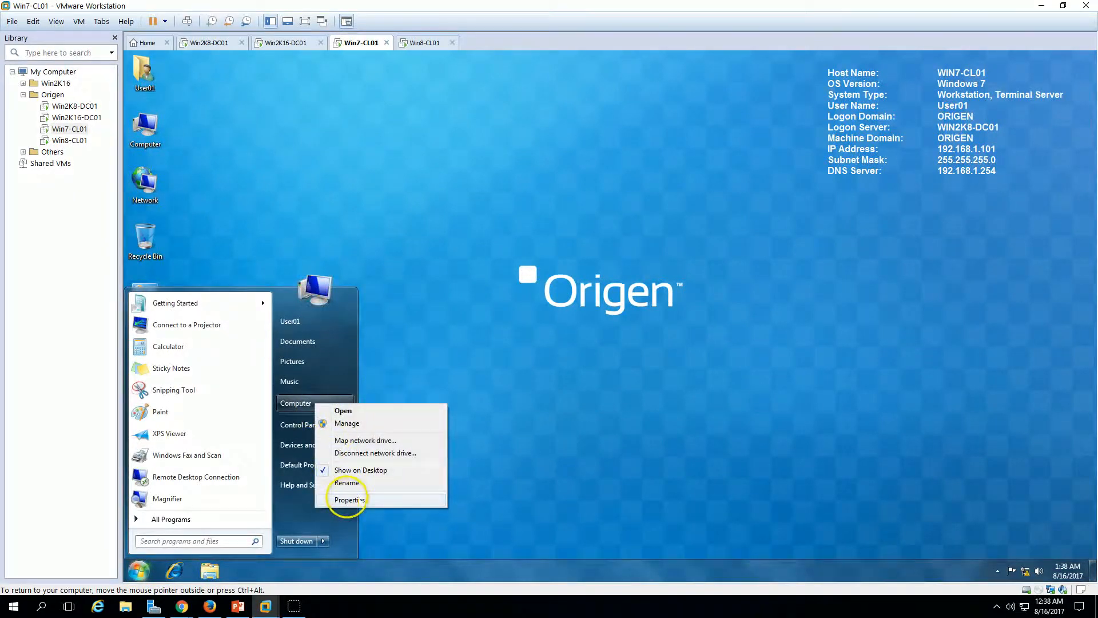
{"action": "left_click", "coordinate": [350, 503]}
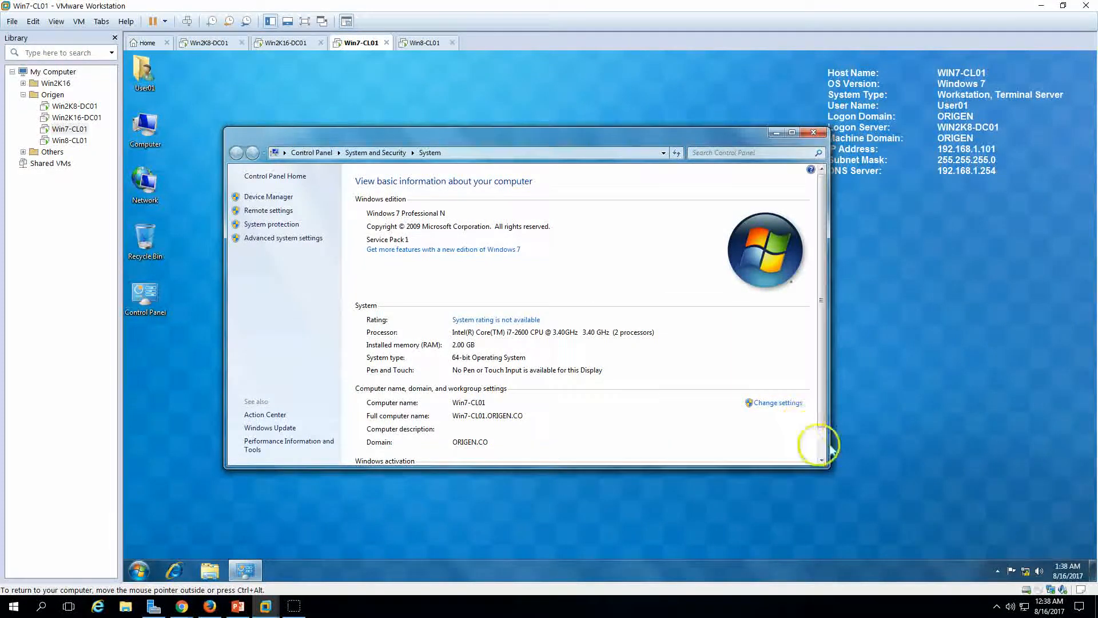
{"action": "scroll", "coordinate": [823, 445], "scroll_direction": "down", "scroll_amount": 1}
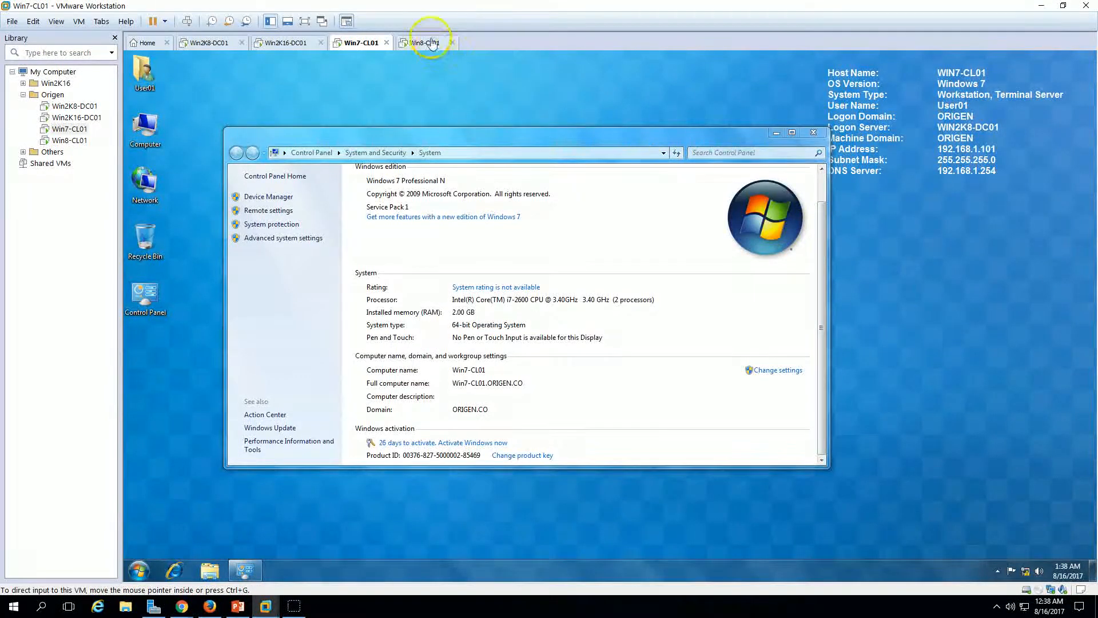
Step: View the Windows 8.1 client's System properties, then return to the Win2K8-DC01 machine
{"action": "left_click", "coordinate": [431, 42]}
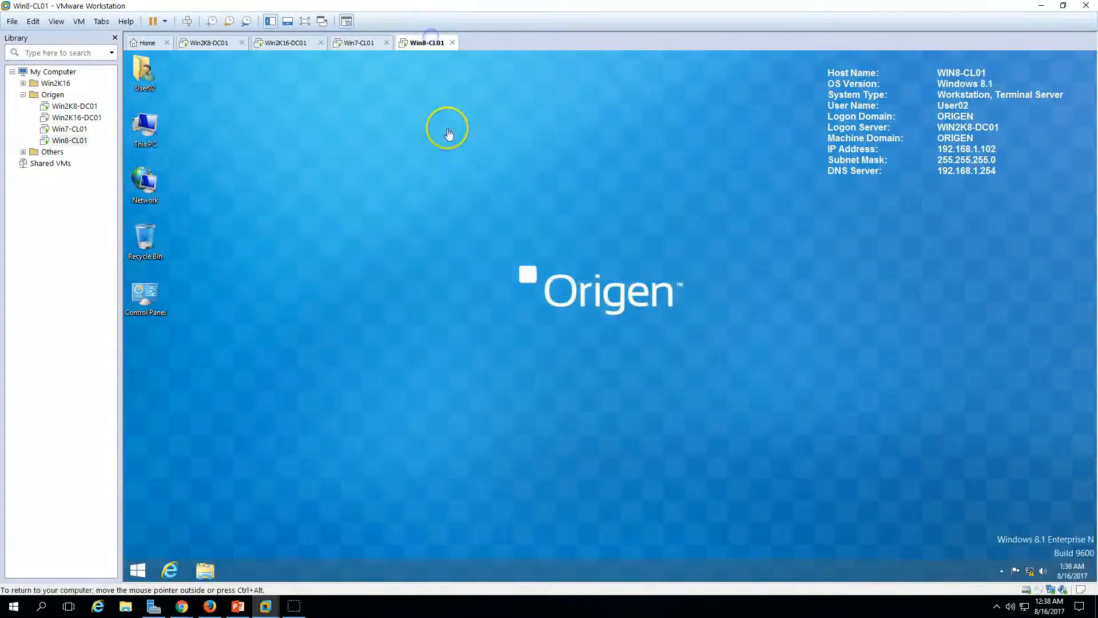
{"action": "right_click", "coordinate": [153, 131]}
{"action": "left_click", "coordinate": [209, 251]}
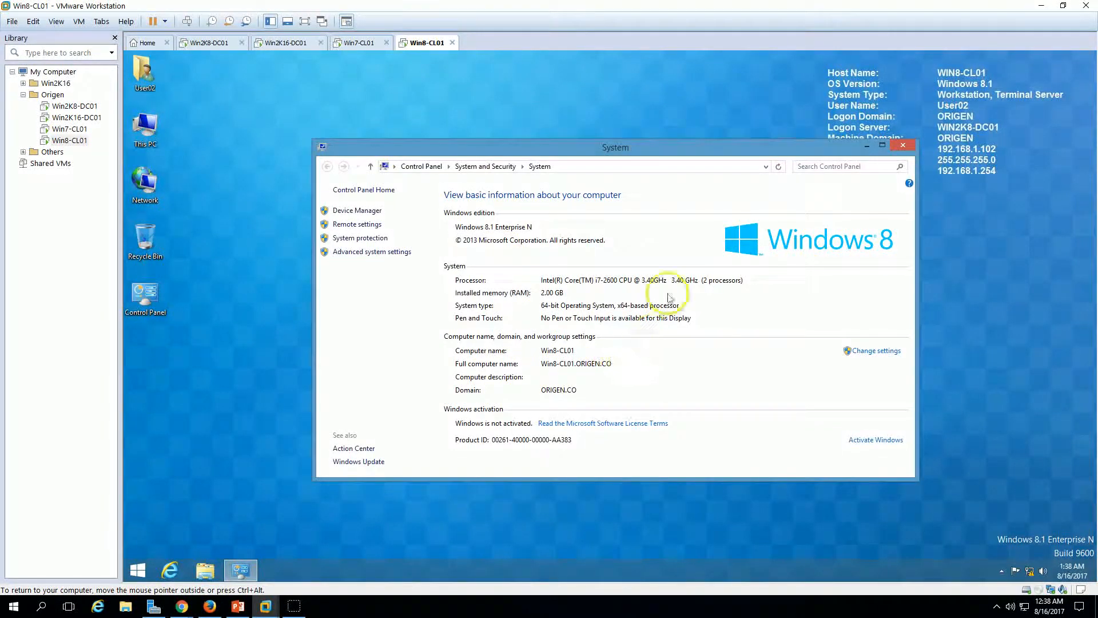
{"action": "left_click_drag", "start_coordinate": [657, 147], "coordinate": [563, 129]}
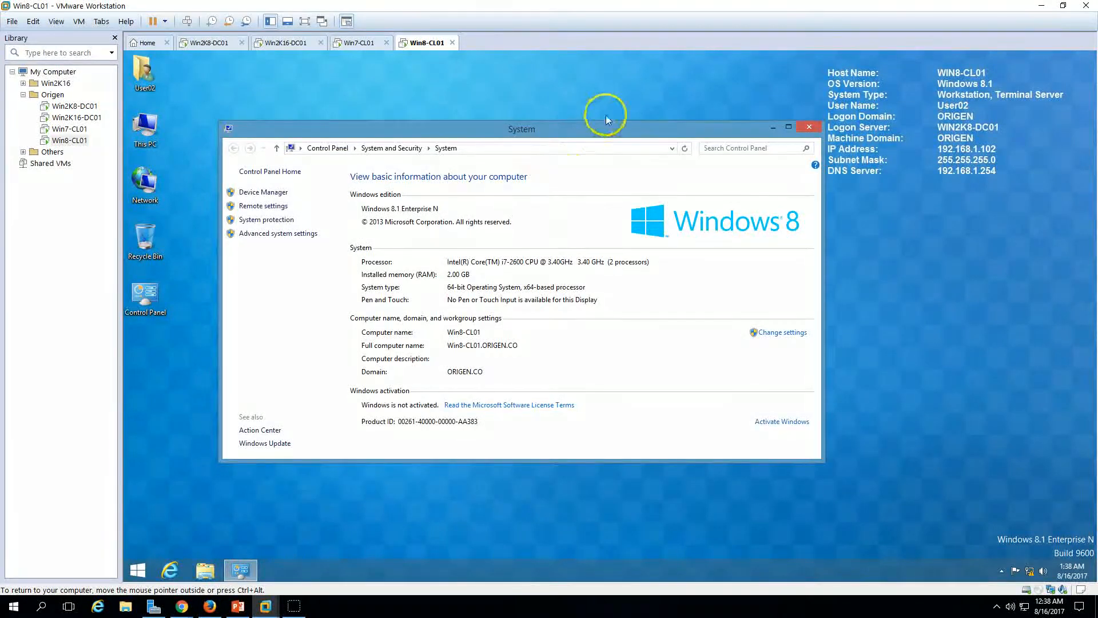
{"action": "left_click", "coordinate": [1015, 206]}
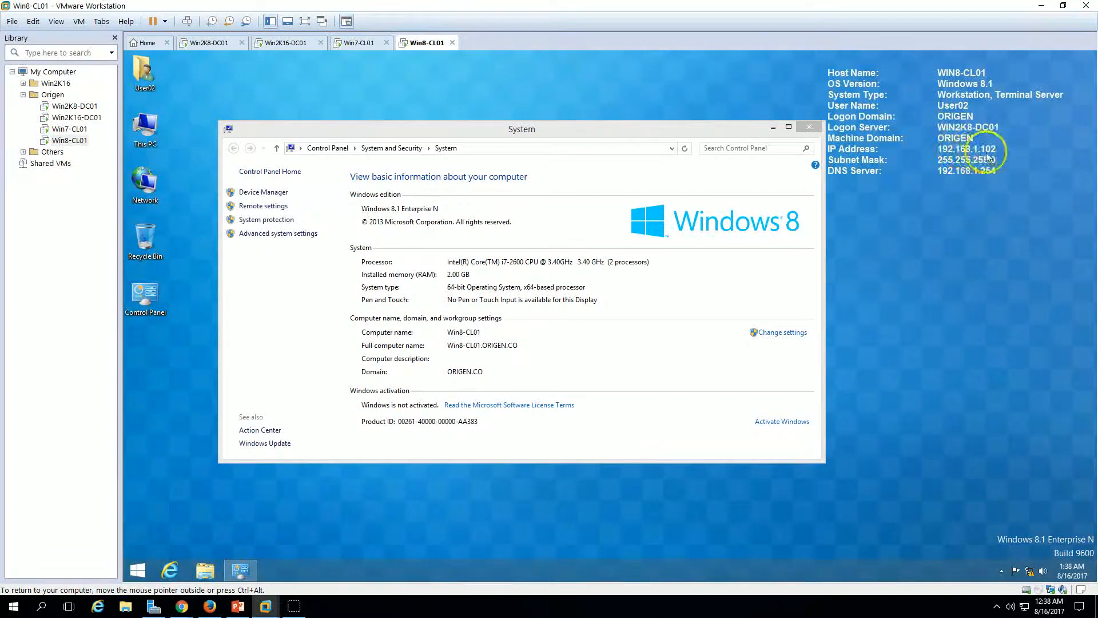
{"action": "left_click", "coordinate": [356, 45]}
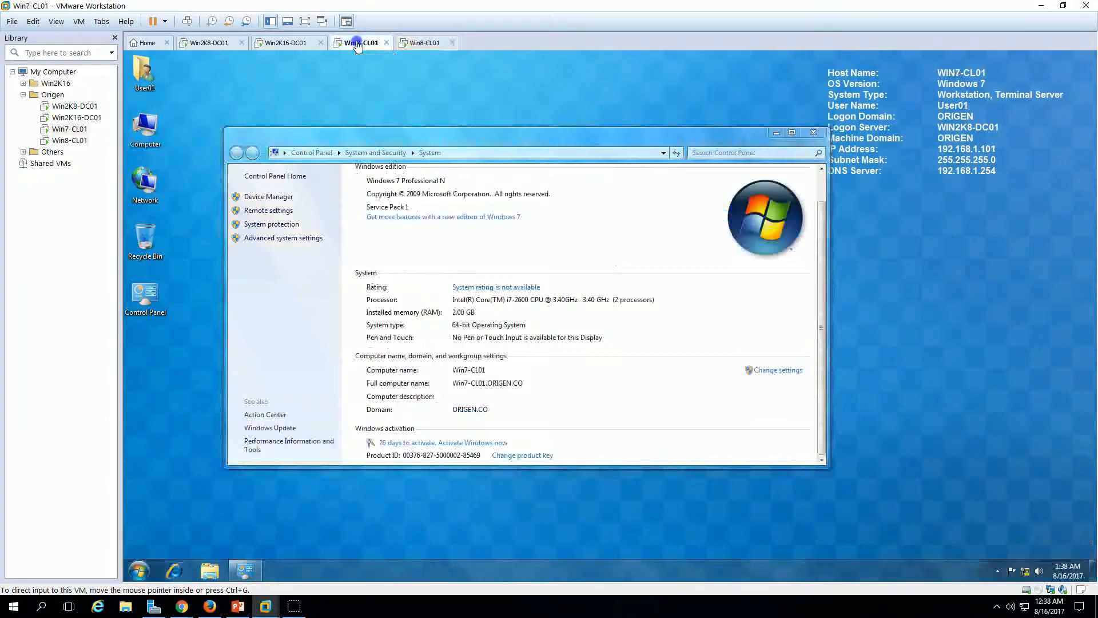
{"action": "left_click", "coordinate": [210, 43]}
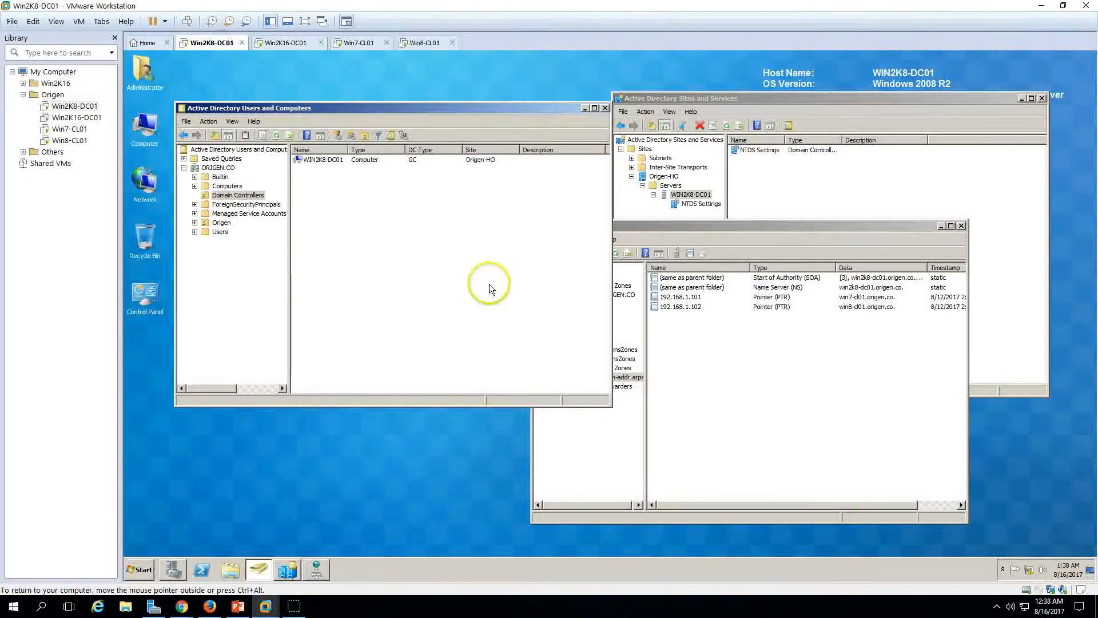
Step: Expand the Origen OU and list the two client computers in Workstations
{"action": "left_click", "coordinate": [218, 223]}
{"action": "double_click", "coordinate": [217, 222]}
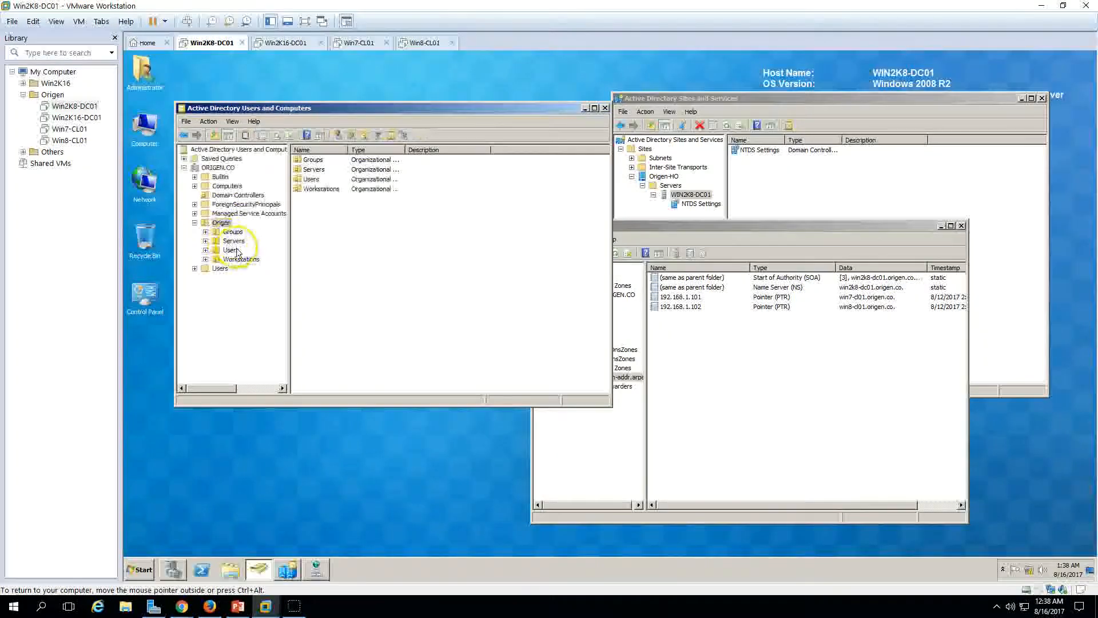
{"action": "left_click", "coordinate": [241, 259]}
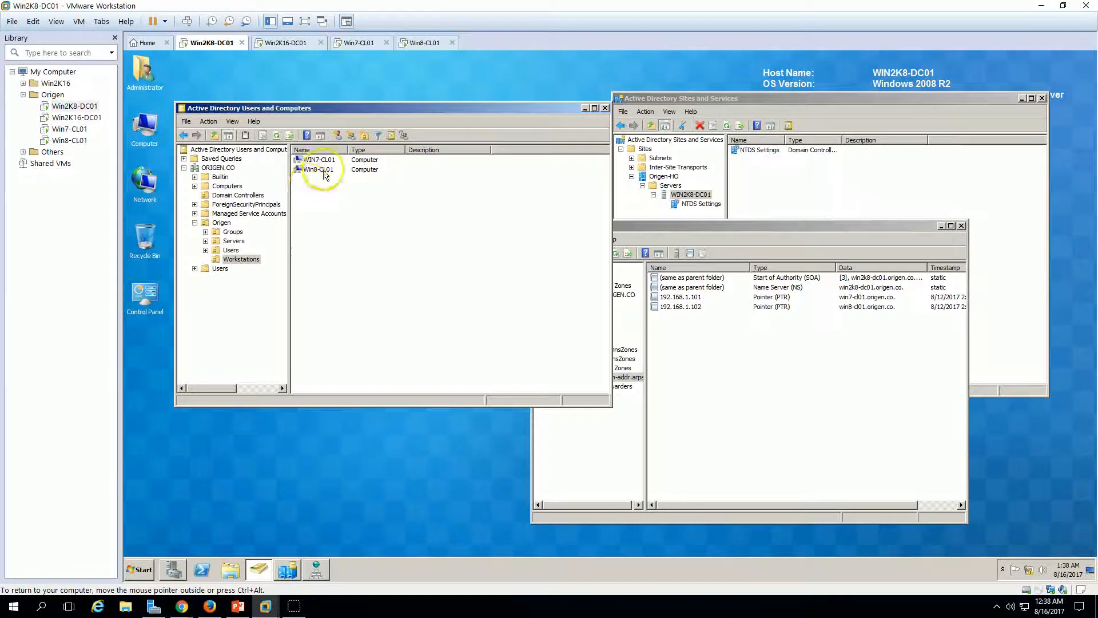
{"action": "left_click_drag", "start_coordinate": [310, 184], "coordinate": [320, 157]}
{"action": "left_click", "coordinate": [301, 261]}
Step: List User01 and User02 in the Origen Users OU, then bring up the slide show
{"action": "left_click", "coordinate": [231, 250]}
{"action": "left_click_drag", "start_coordinate": [316, 179], "coordinate": [318, 165]}
{"action": "left_click", "coordinate": [338, 341]}
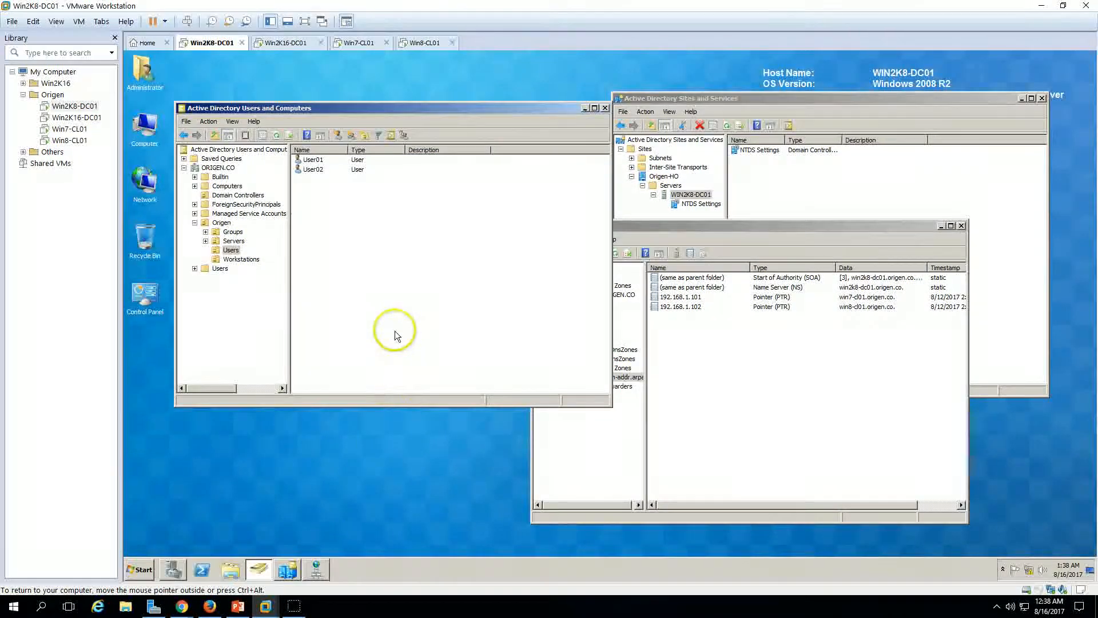
{"action": "left_click", "coordinate": [238, 606]}
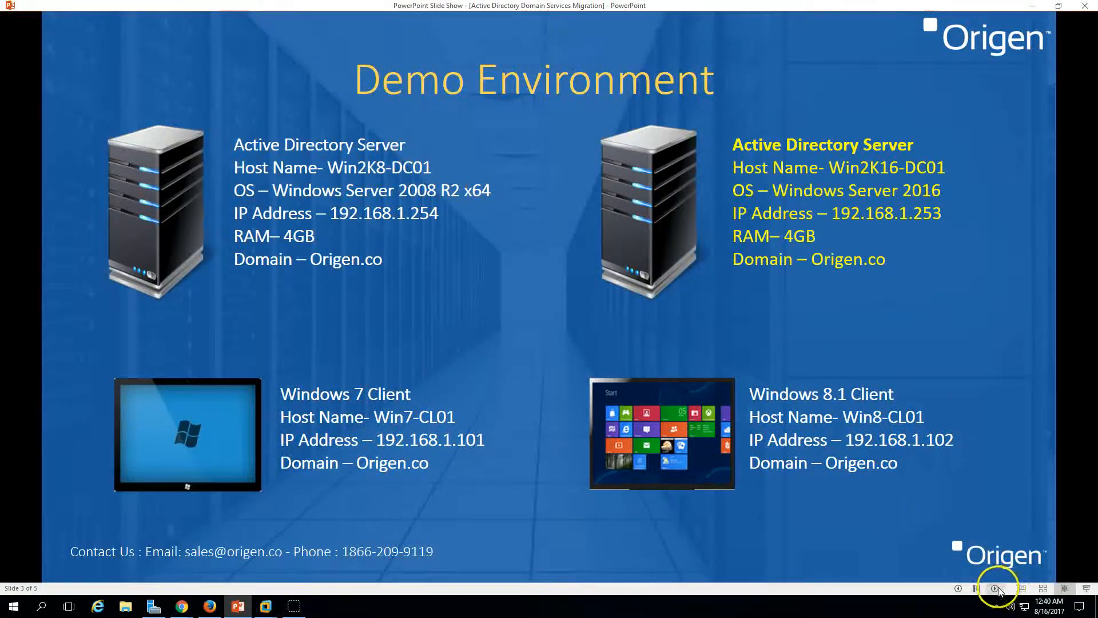
Step: Advance to the ten-step Active Directory migration slide, then return to VMware Workstation
{"action": "left_click", "coordinate": [995, 588]}
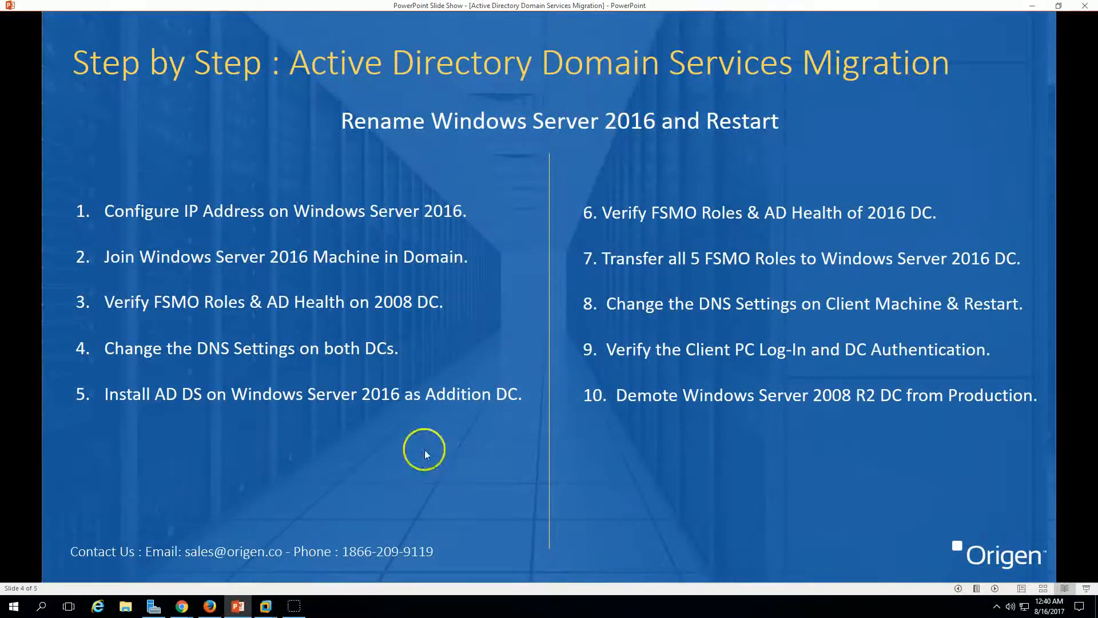
{"action": "left_click", "coordinate": [265, 606]}
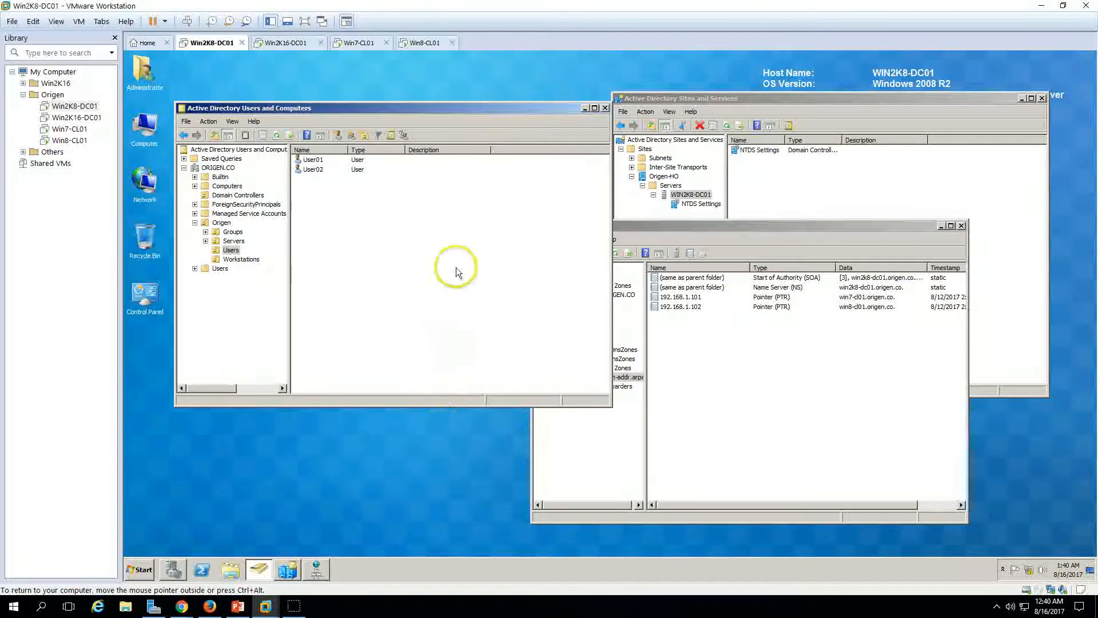
Step: Change the Windows Server 2016 computer name to Win2K16-DC01
{"action": "left_click", "coordinate": [285, 42]}
{"action": "left_click", "coordinate": [924, 148]}
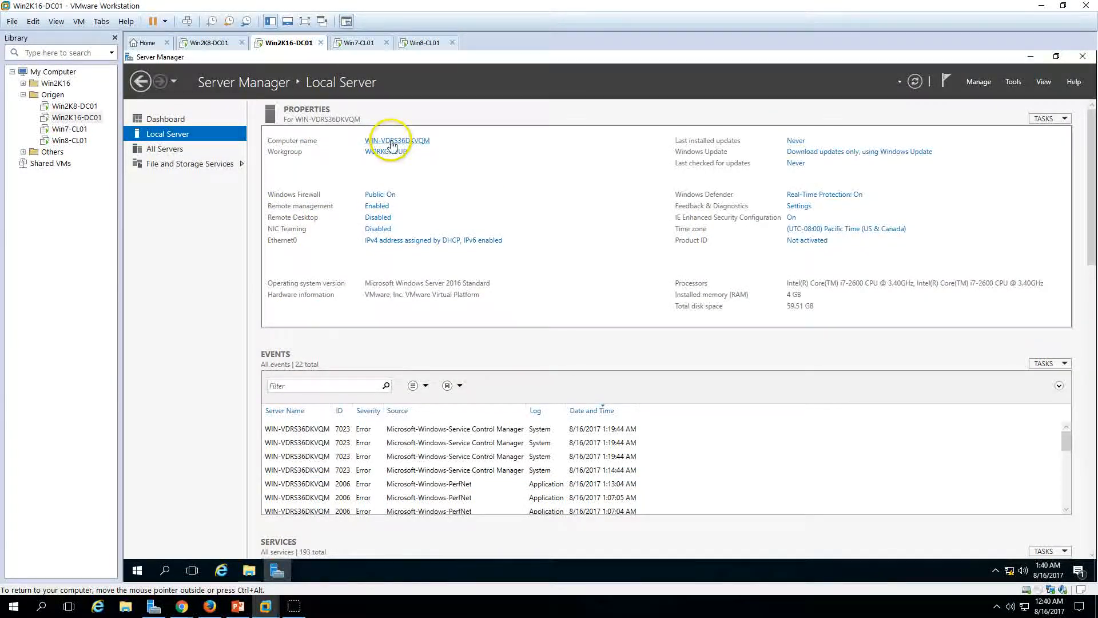
{"action": "left_click", "coordinate": [392, 142]}
{"action": "left_click", "coordinate": [410, 278]}
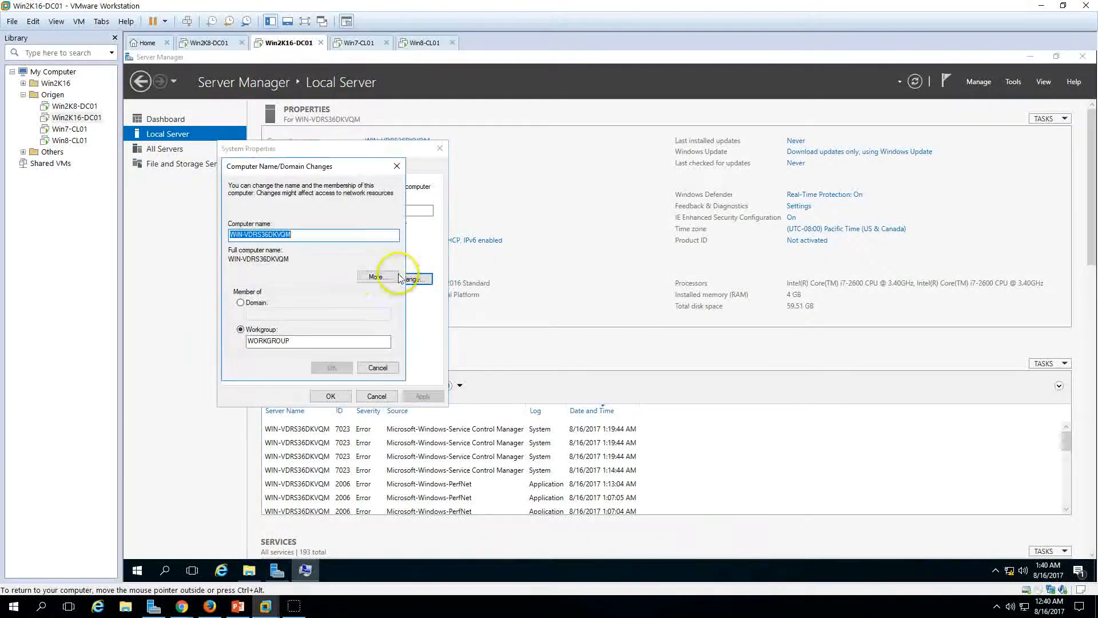
{"action": "type", "text": "Win2K16-DC01"}
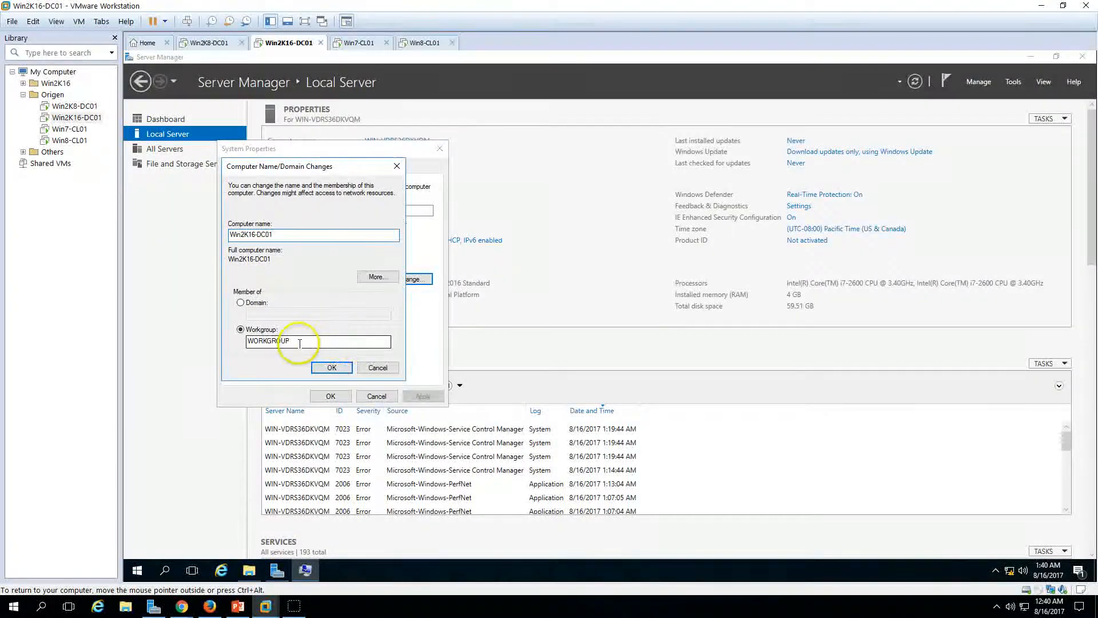
{"action": "left_click_drag", "start_coordinate": [328, 171], "coordinate": [587, 172]}
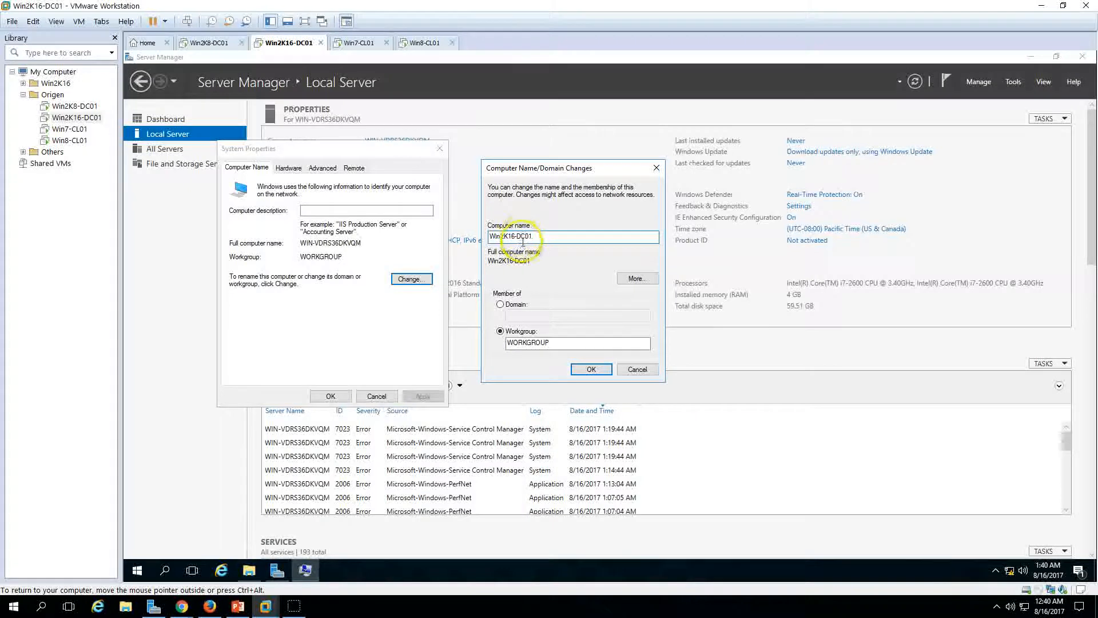
{"action": "left_click_drag", "start_coordinate": [561, 236], "coordinate": [489, 237]}
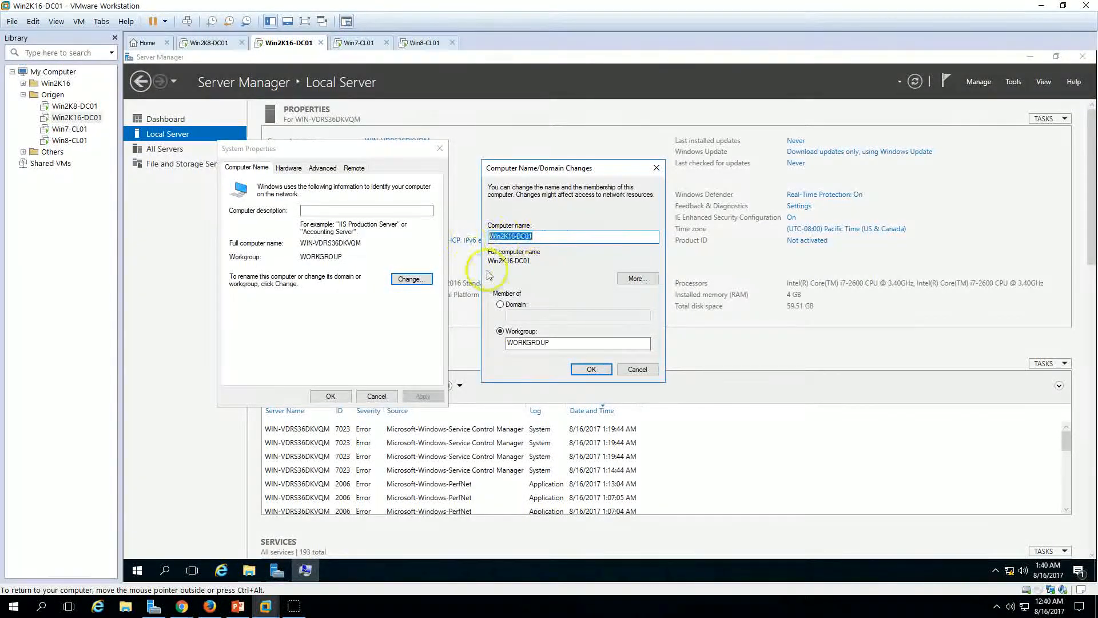
{"action": "left_click", "coordinate": [591, 369]}
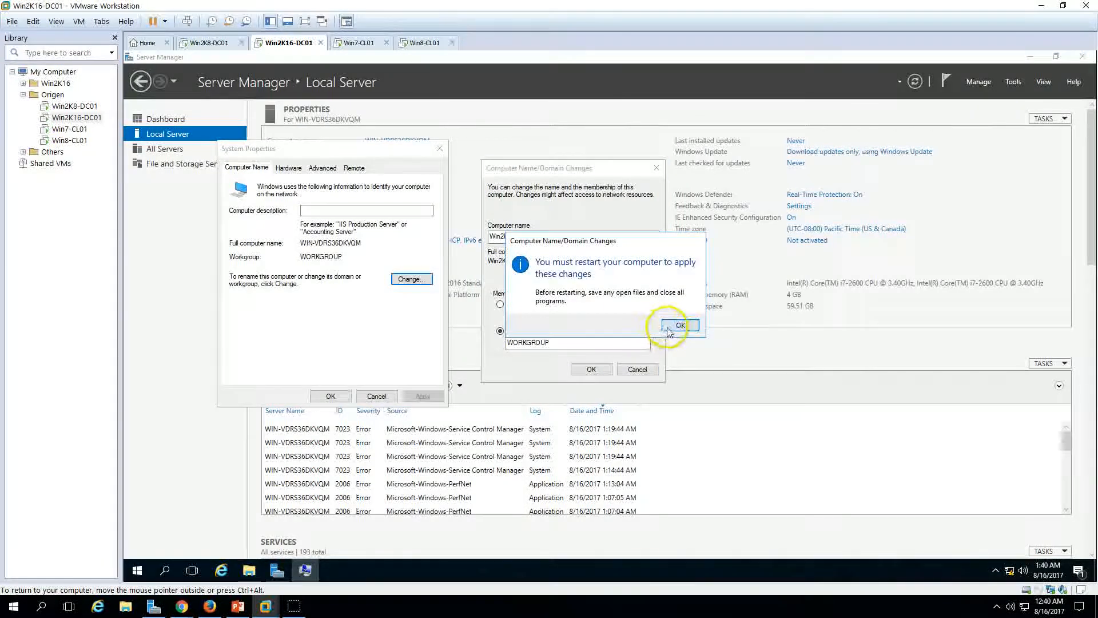
Step: Restart the server now to apply the rename, and return to the slide show
{"action": "left_click", "coordinate": [682, 322]}
{"action": "left_click", "coordinate": [330, 396]}
{"action": "left_click", "coordinate": [608, 322]}
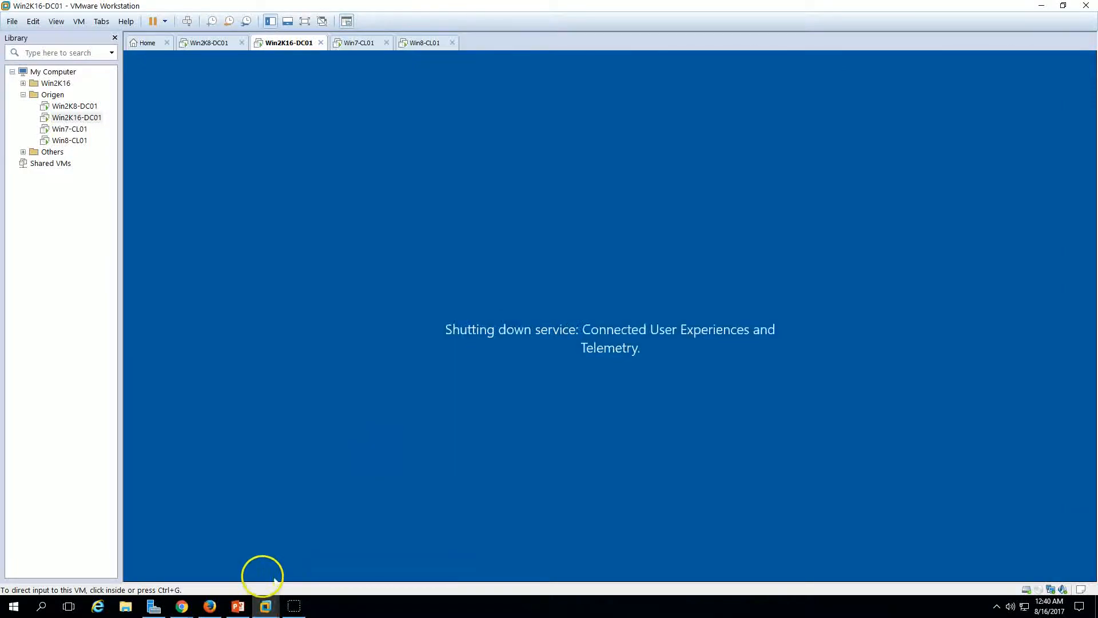
{"action": "left_click", "coordinate": [238, 606]}
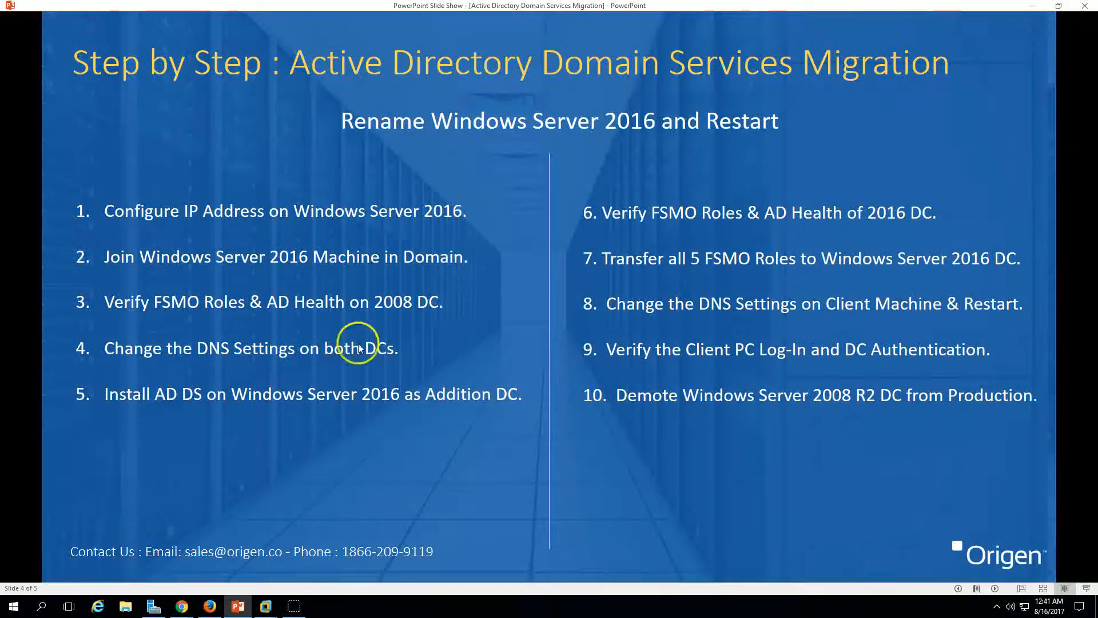
Step: Switch back to VMware Workstation, where Win2K16-DC01 has rebooted to its lock screen
{"action": "left_click", "coordinate": [244, 601]}
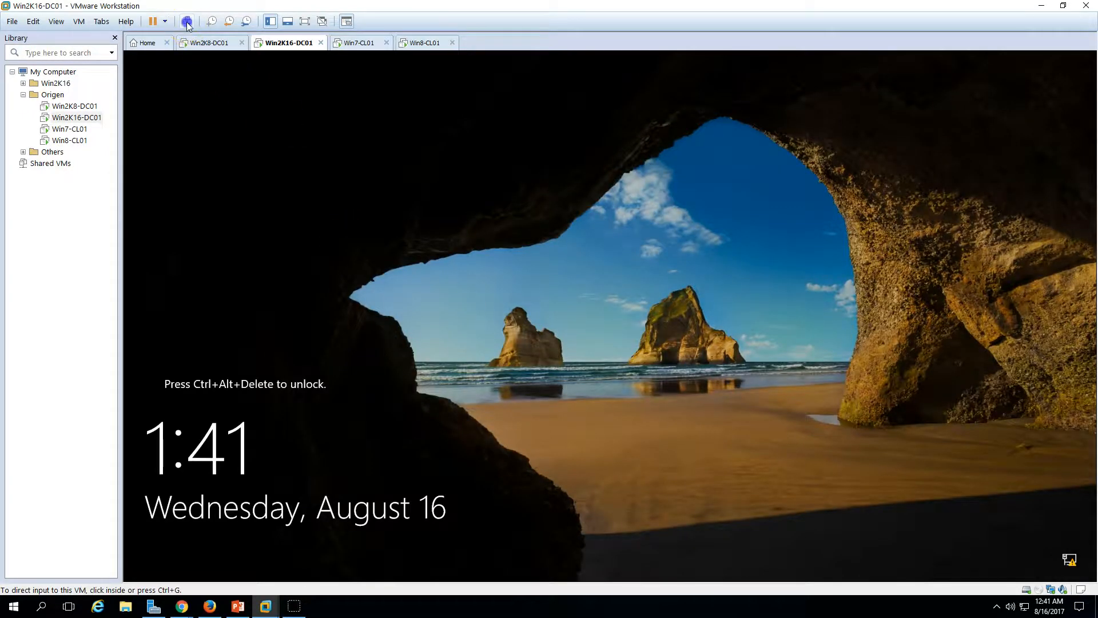
Step: Sign in to Win2K16-DC01 with the administrator password
{"action": "left_click", "coordinate": [187, 22]}
{"action": "left_click", "coordinate": [549, 365]}
{"action": "type", "text": "•••"}
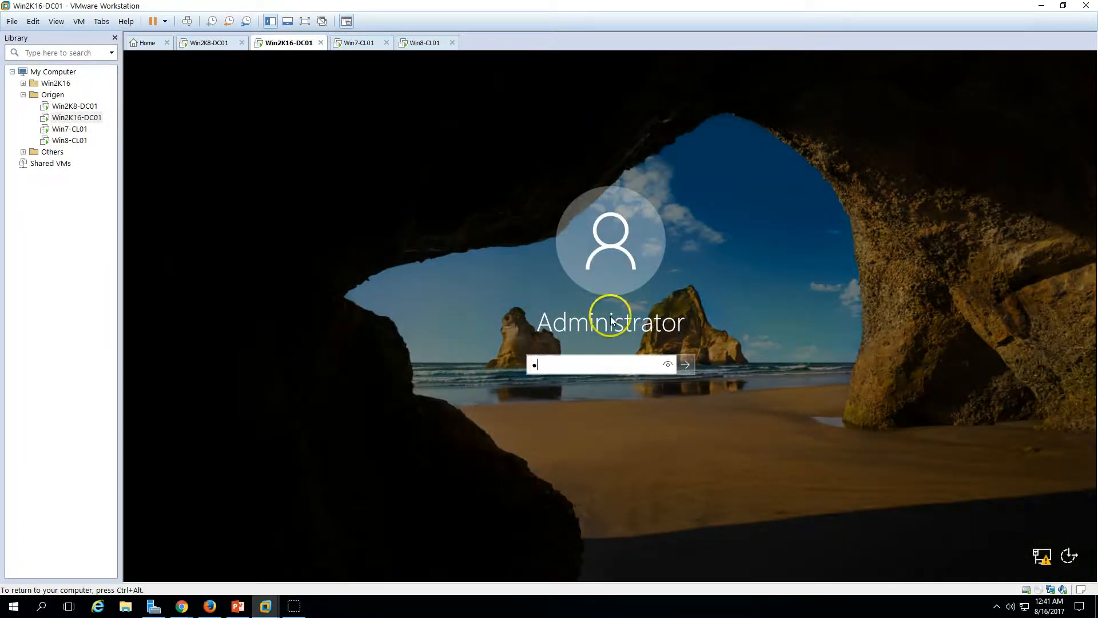
{"action": "type", "text": "•••••"}
{"action": "key", "text": "Return"}
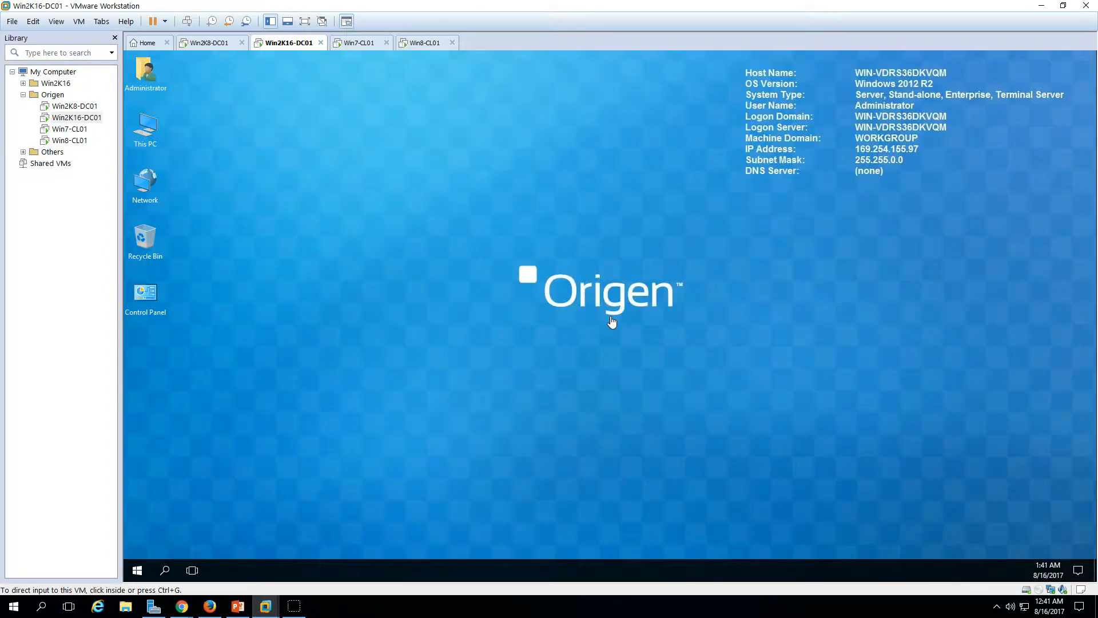
{"action": "left_click", "coordinate": [709, 382]}
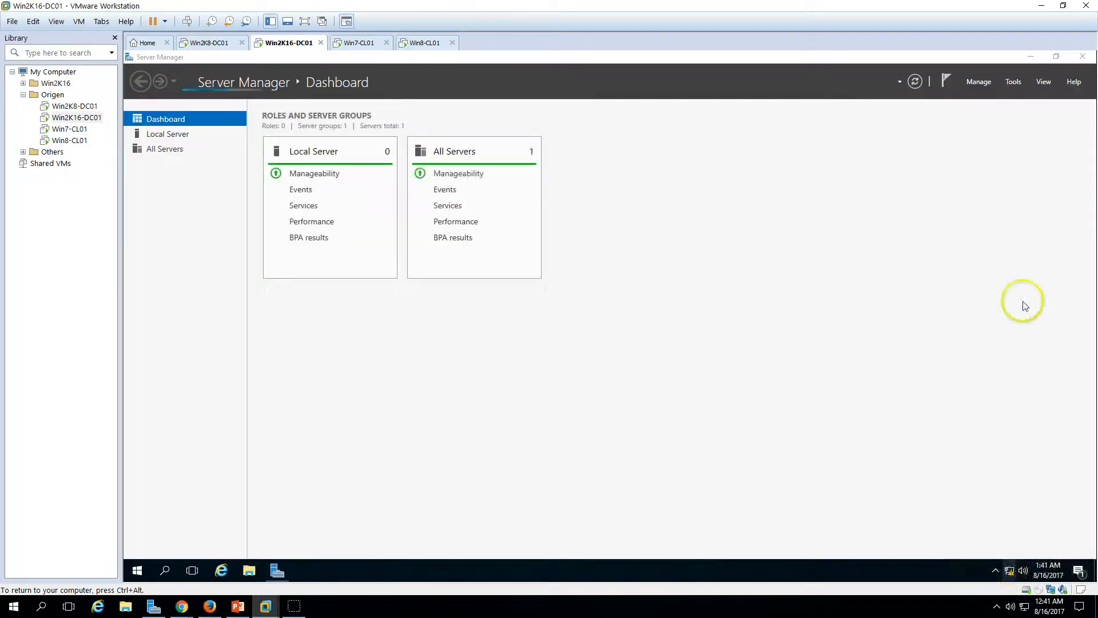
Step: Open the Ethernet0 adapter properties, turn off IPv6 and bring up IPv4 settings
{"action": "left_click", "coordinate": [1030, 56]}
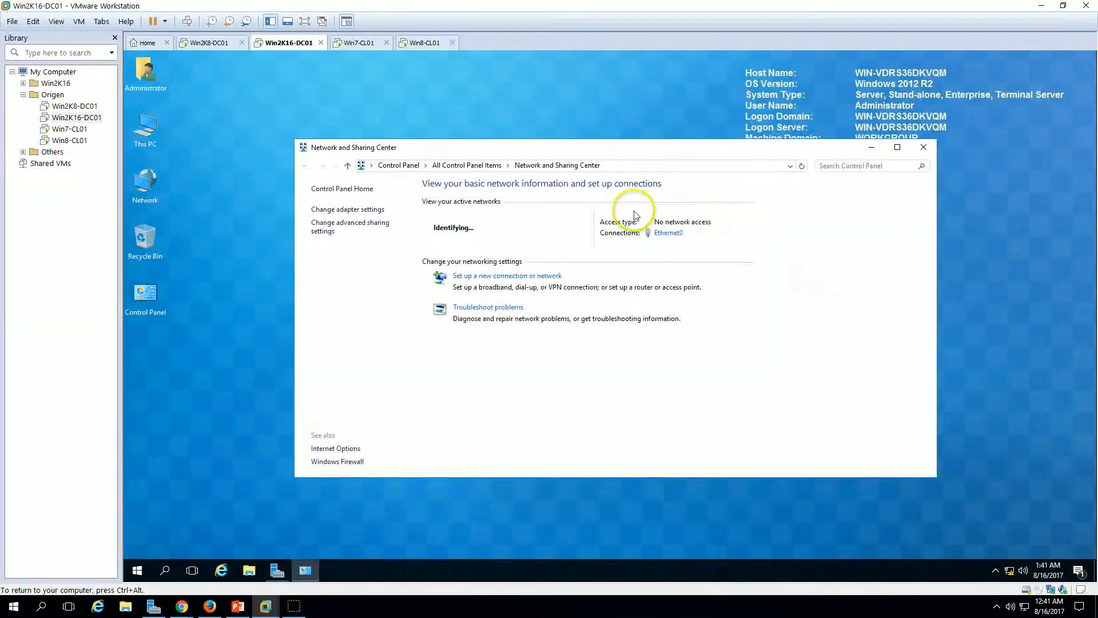
{"action": "left_click_drag", "start_coordinate": [654, 154], "coordinate": [551, 140]}
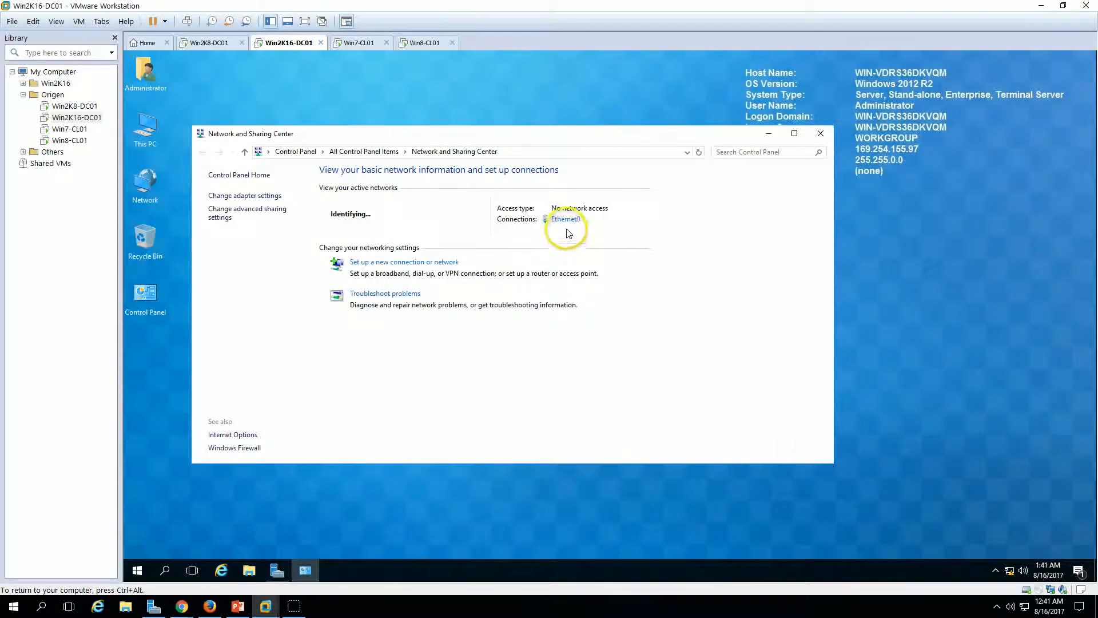
{"action": "left_click", "coordinate": [572, 220]}
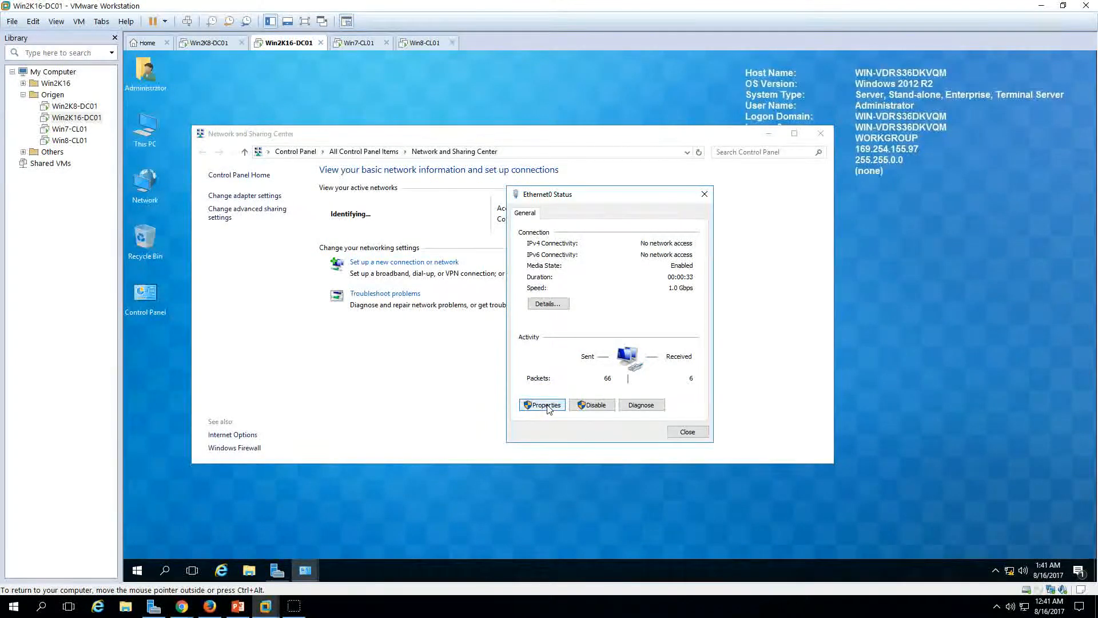
{"action": "left_click_drag", "start_coordinate": [586, 195], "coordinate": [666, 188]}
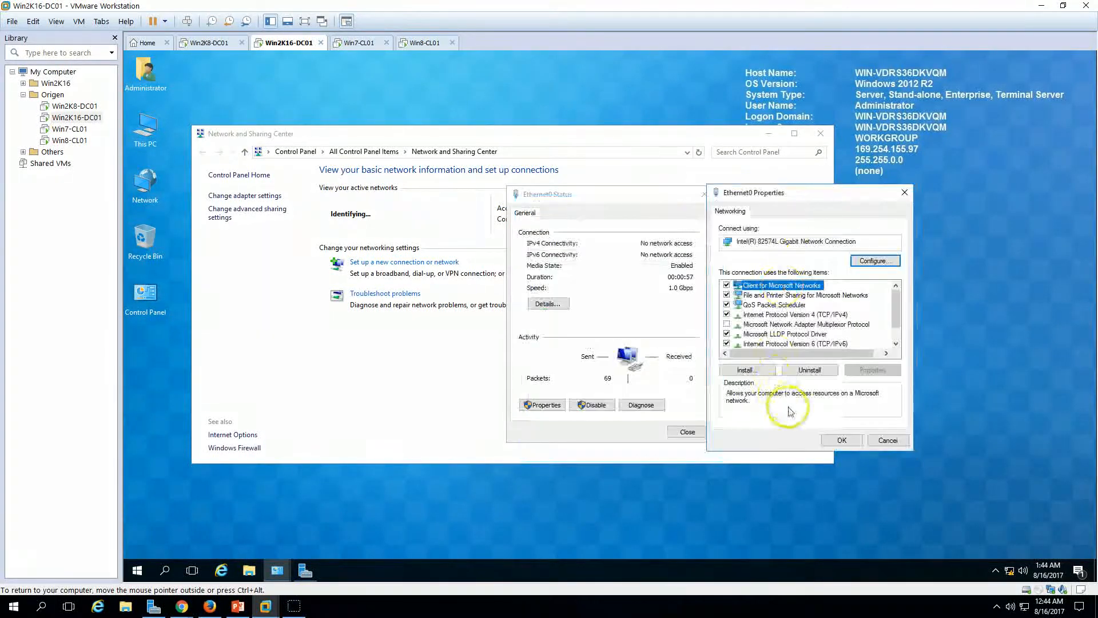
{"action": "left_click", "coordinate": [726, 343]}
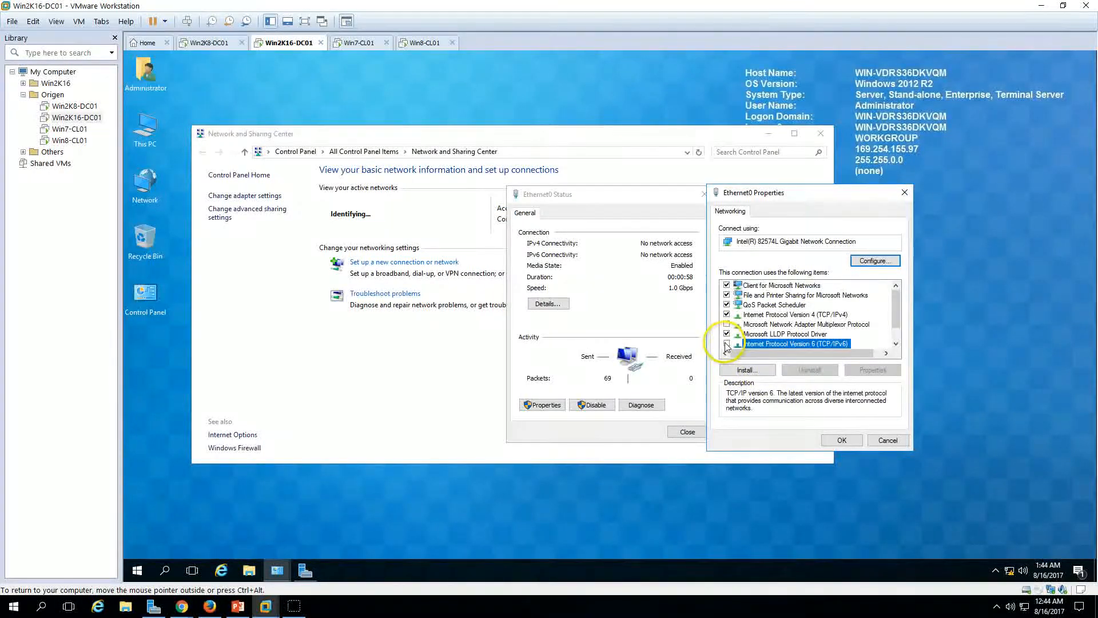
{"action": "left_click", "coordinate": [815, 314]}
{"action": "left_click", "coordinate": [872, 370]}
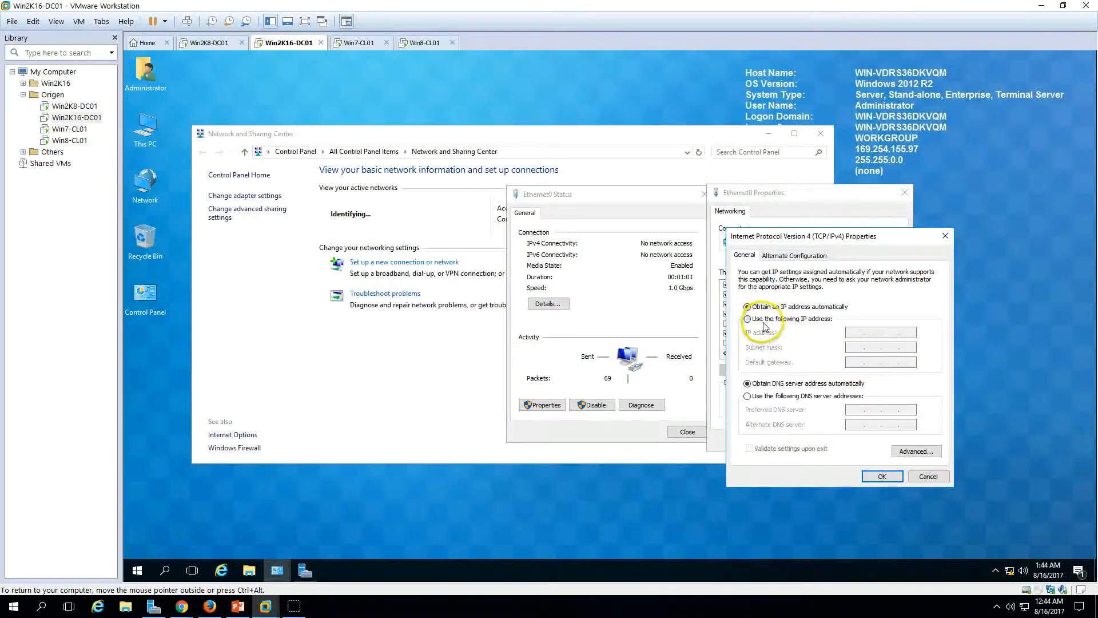
Step: Set static IP 192.168.1.253 with DNS 192.168.1.253 and 192.168.1.254, closing the network windows
{"action": "left_click", "coordinate": [764, 324]}
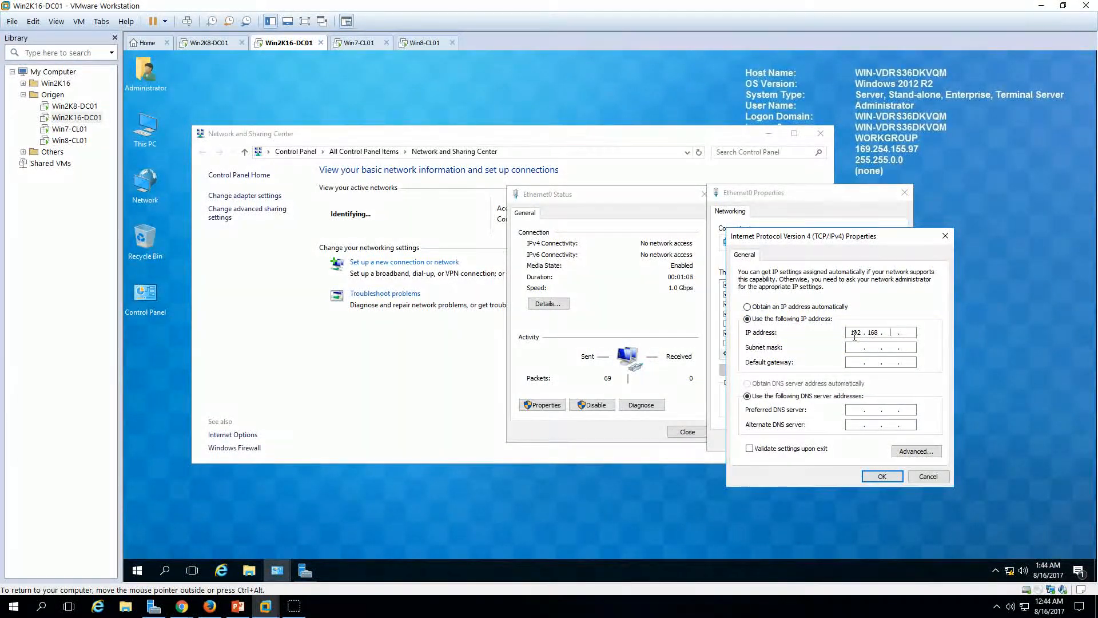
{"action": "left_click", "coordinate": [855, 338]}
{"action": "type", "text": "192.168.1.253"}
{"action": "key", "text": "Tab"}
{"action": "key", "text": "Tab"}
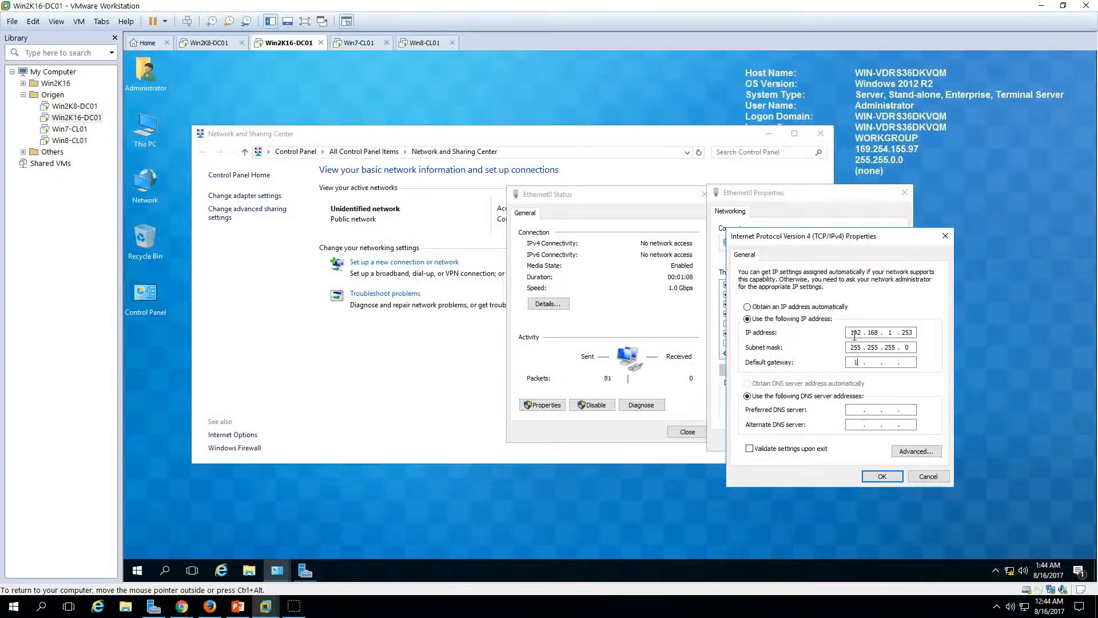
{"action": "type", "text": "192168.11921681.254"}
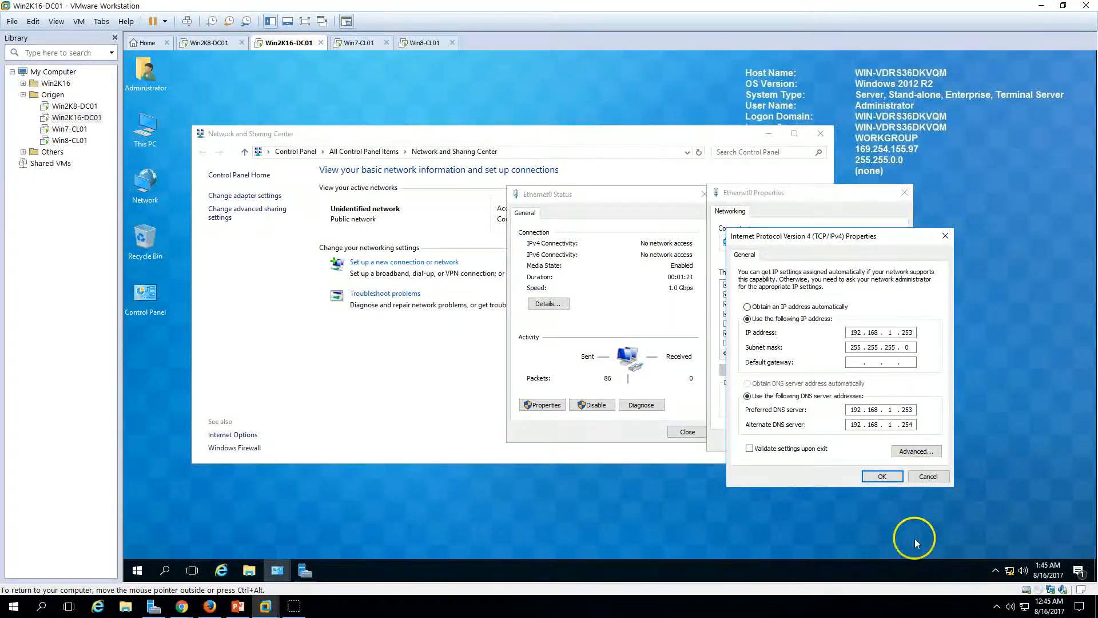
{"action": "left_click", "coordinate": [882, 476]}
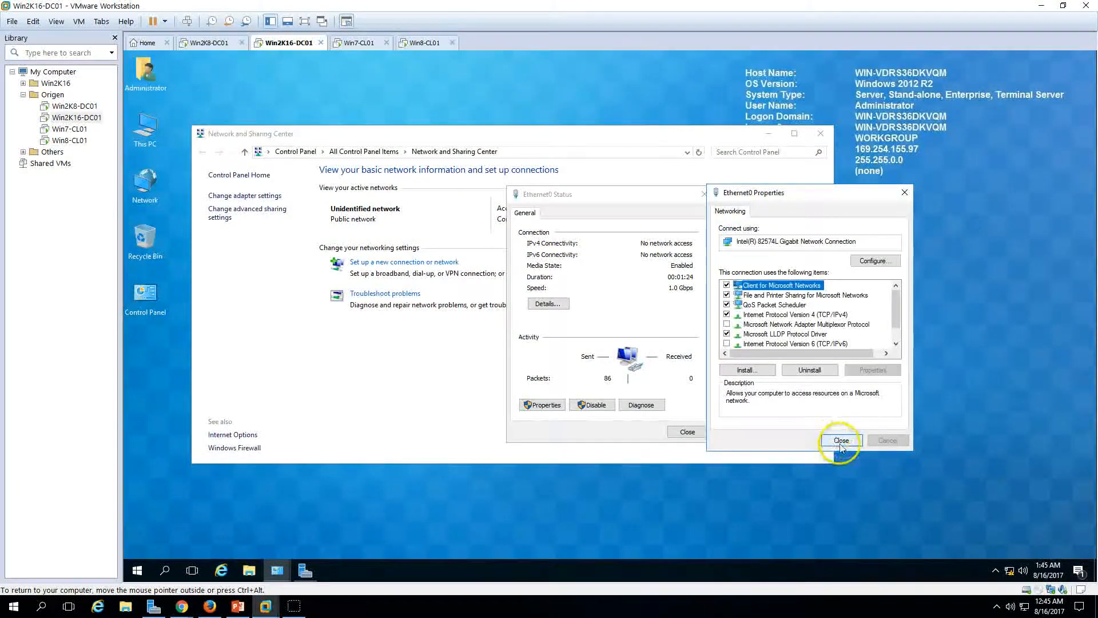
{"action": "left_click", "coordinate": [895, 443]}
{"action": "left_click", "coordinate": [691, 434]}
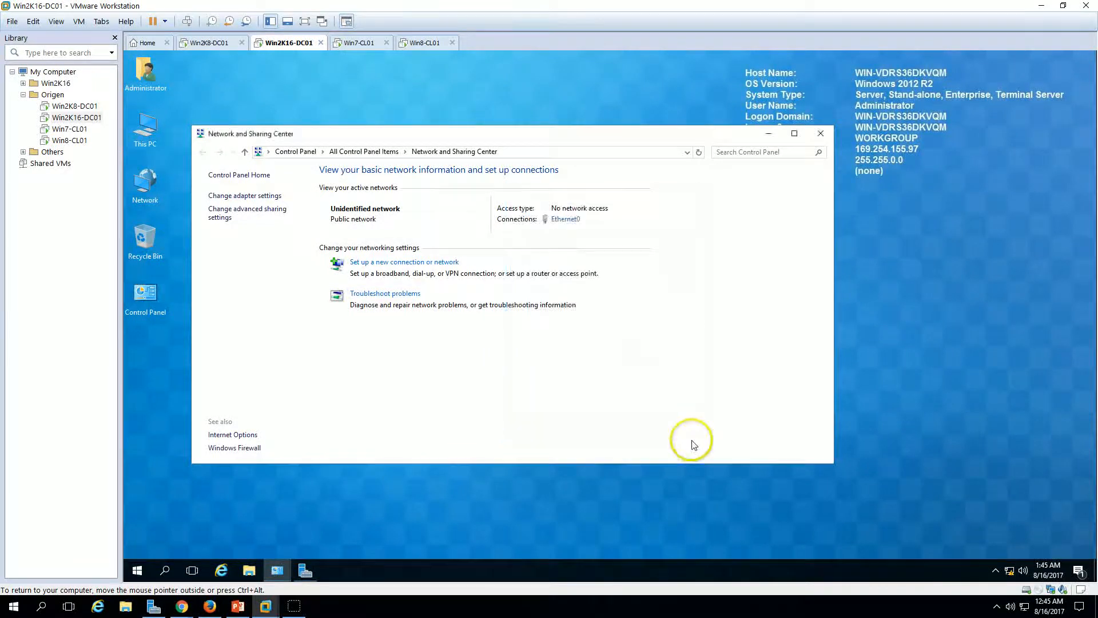
{"action": "left_click", "coordinate": [821, 133]}
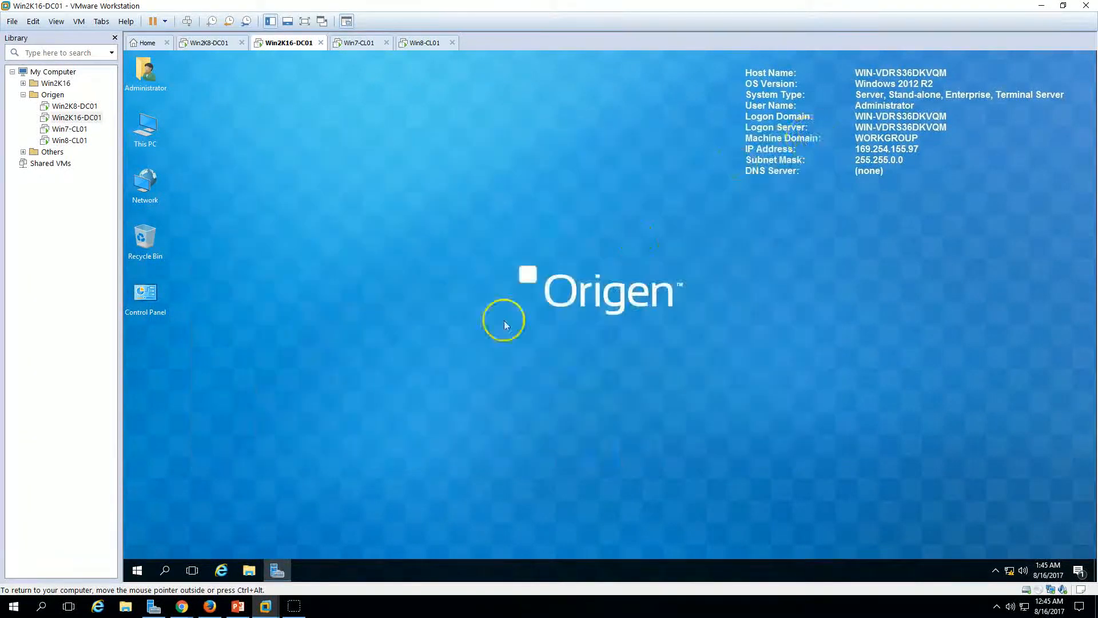
Step: Open Server Manager's Local Server properties for Win2K16-DC01 and refresh them
{"action": "left_click", "coordinate": [278, 570]}
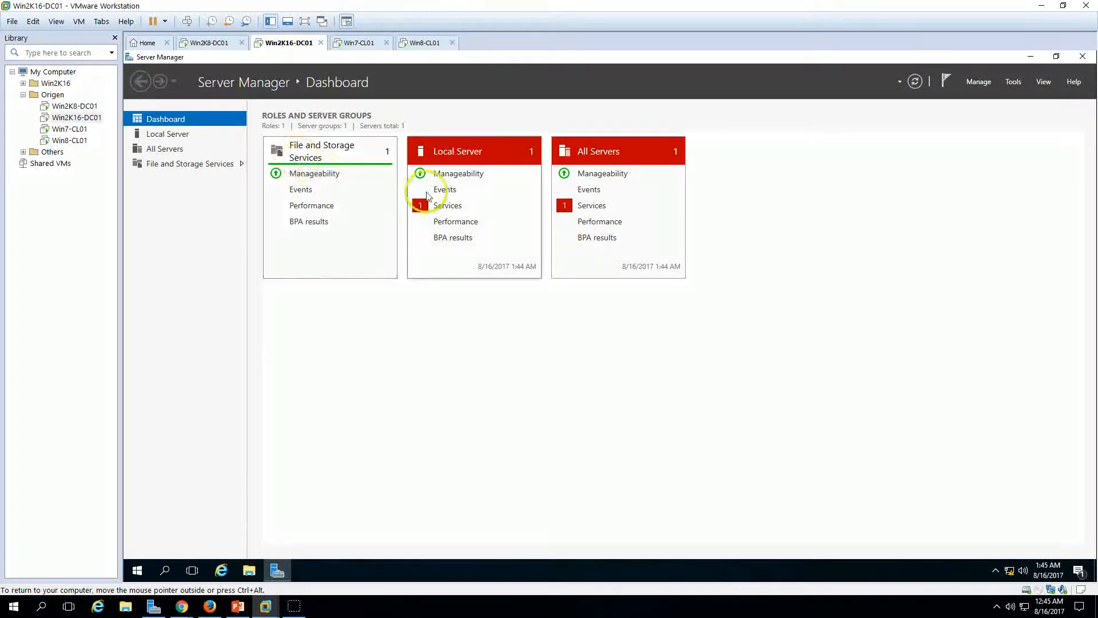
{"action": "left_click", "coordinate": [167, 134]}
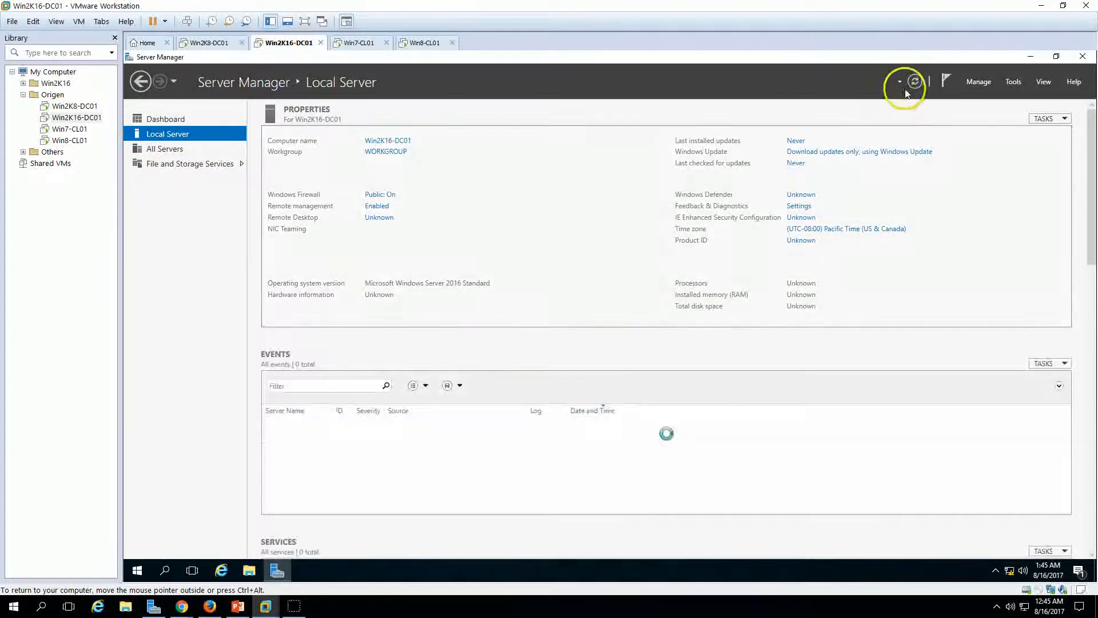
{"action": "left_click", "coordinate": [915, 82]}
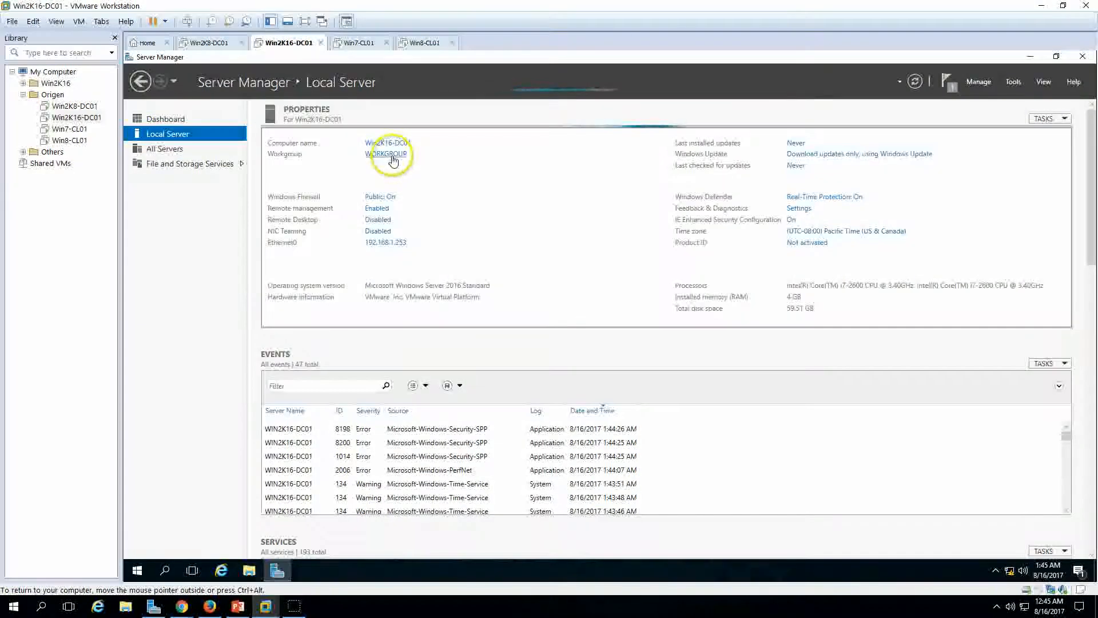
{"action": "left_click", "coordinate": [236, 607]}
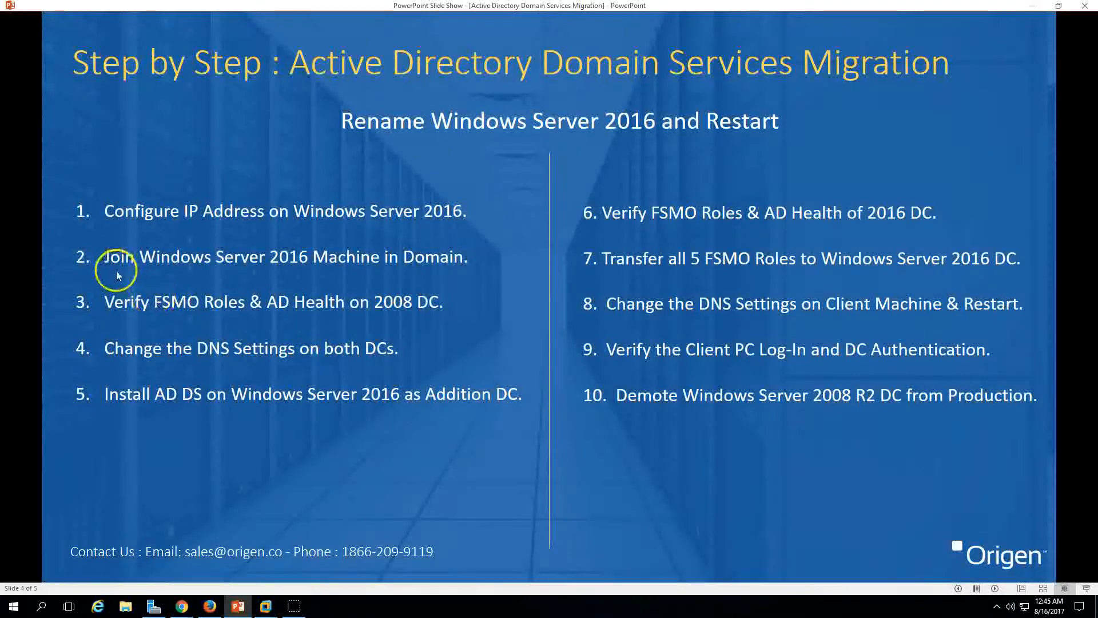
{"action": "left_click", "coordinate": [238, 607]}
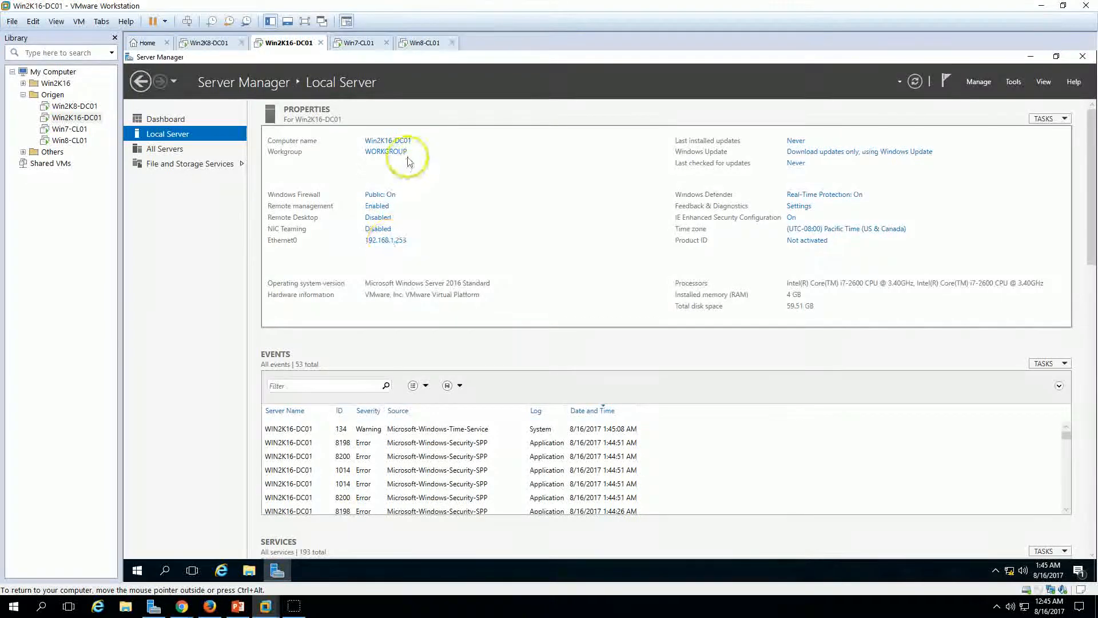
Step: In the computer name settings, switch membership to Domain and enter the origen domain name
{"action": "left_click", "coordinate": [392, 152]}
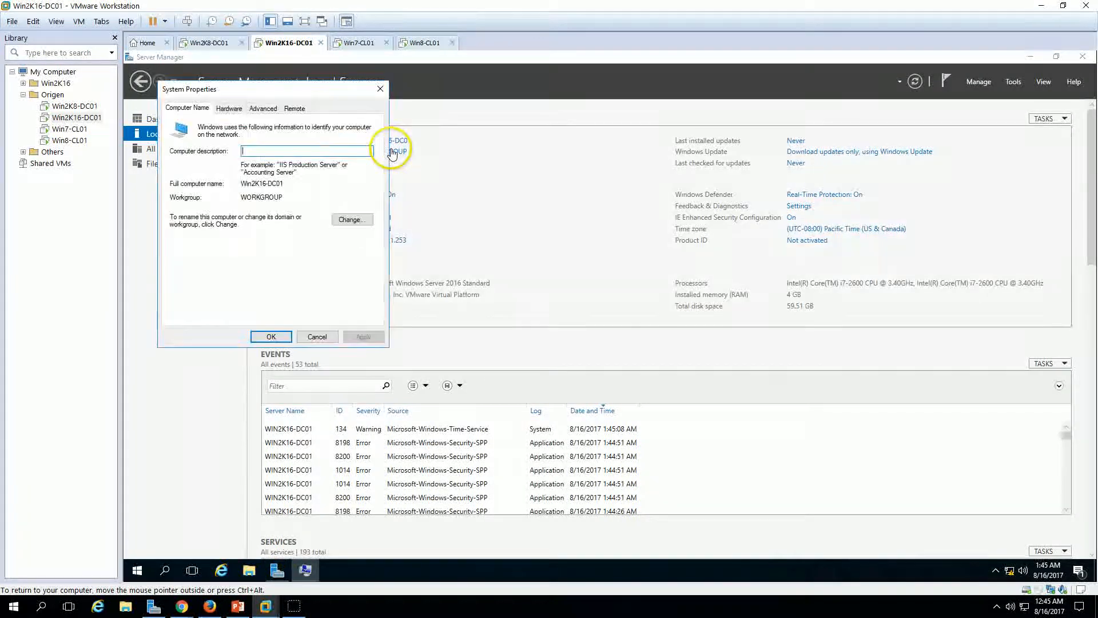
{"action": "left_click", "coordinate": [356, 220]}
{"action": "left_click", "coordinate": [182, 243]}
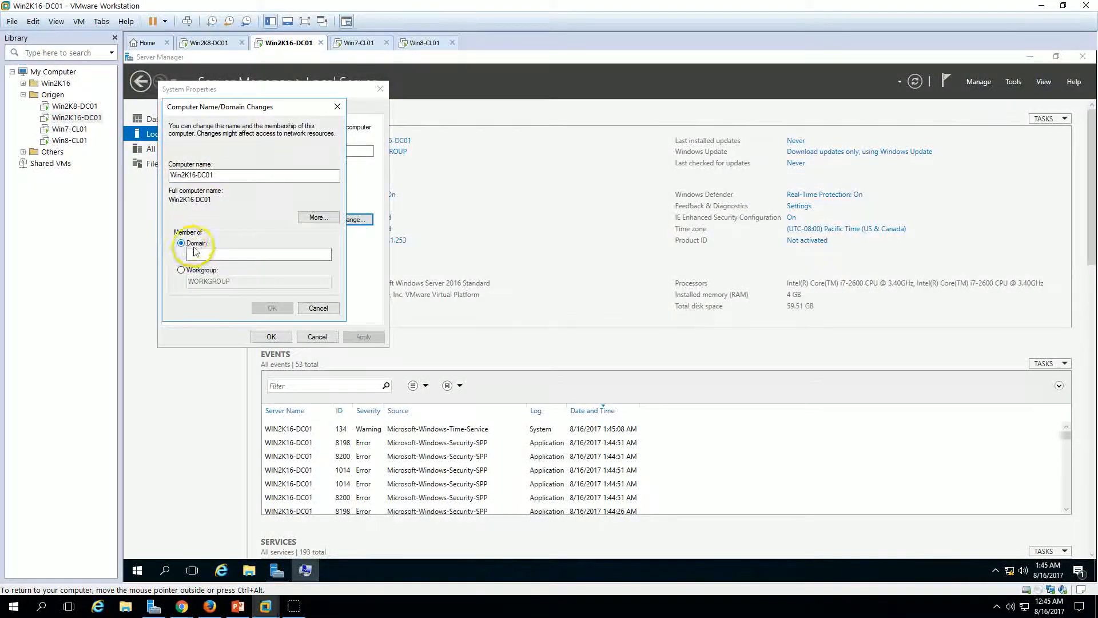
{"action": "type", "text": "origenca"}
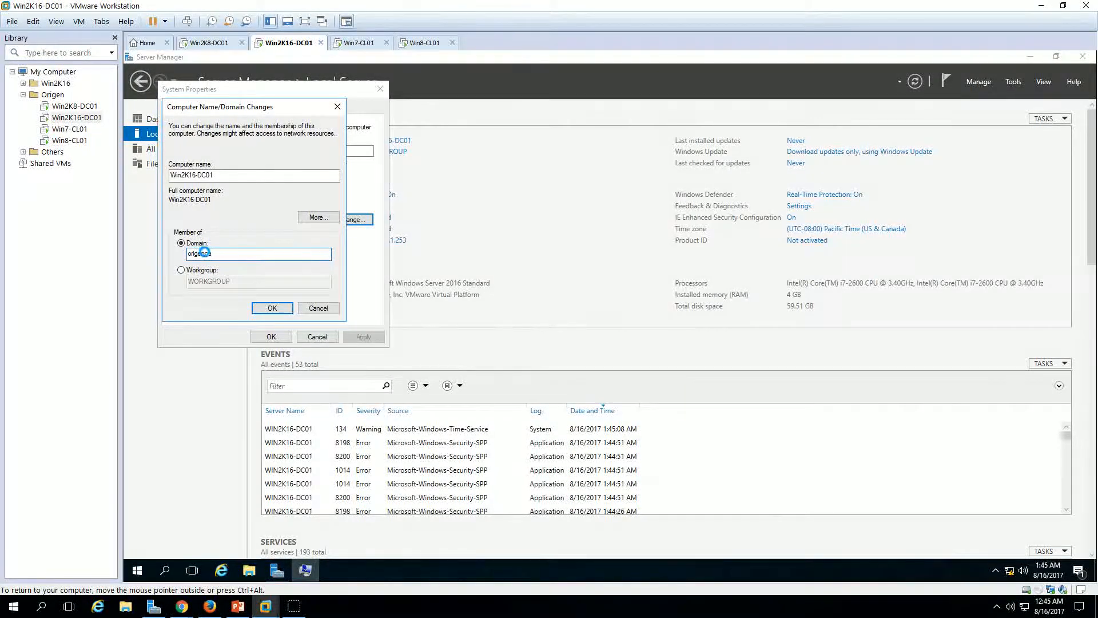
{"action": "left_click", "coordinate": [208, 42]}
{"action": "left_click", "coordinate": [280, 42]}
{"action": "left_click", "coordinate": [713, 227]}
Step: Correct the entry and supply the domain administrator credentials to join origen.co
{"action": "left_click_drag", "start_coordinate": [209, 255], "coordinate": [234, 298]}
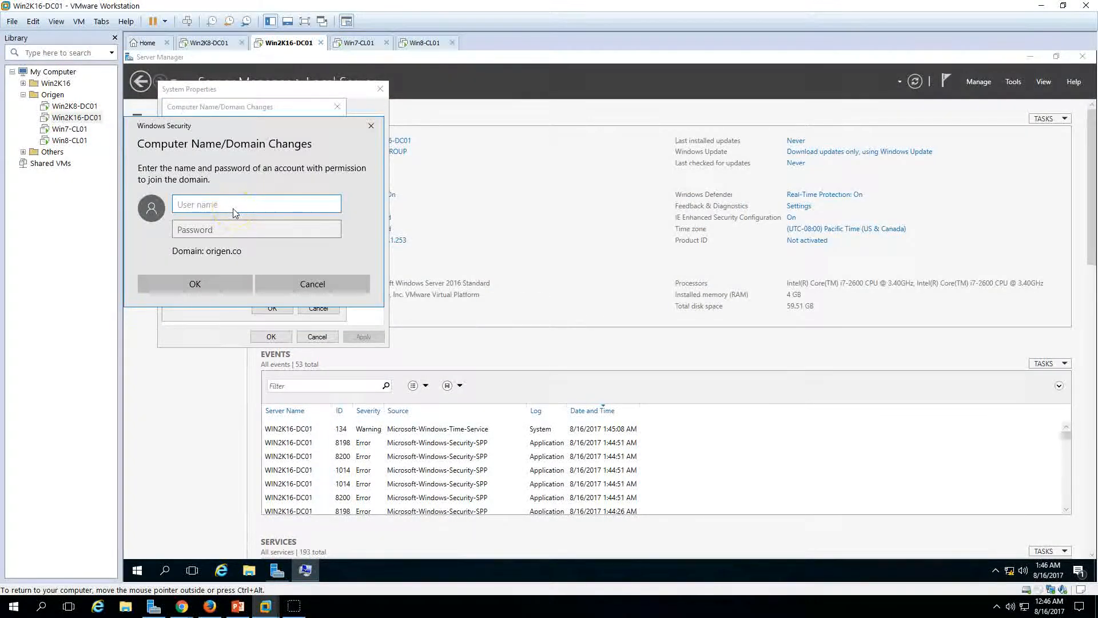
{"action": "type", "text": "inistrator"}
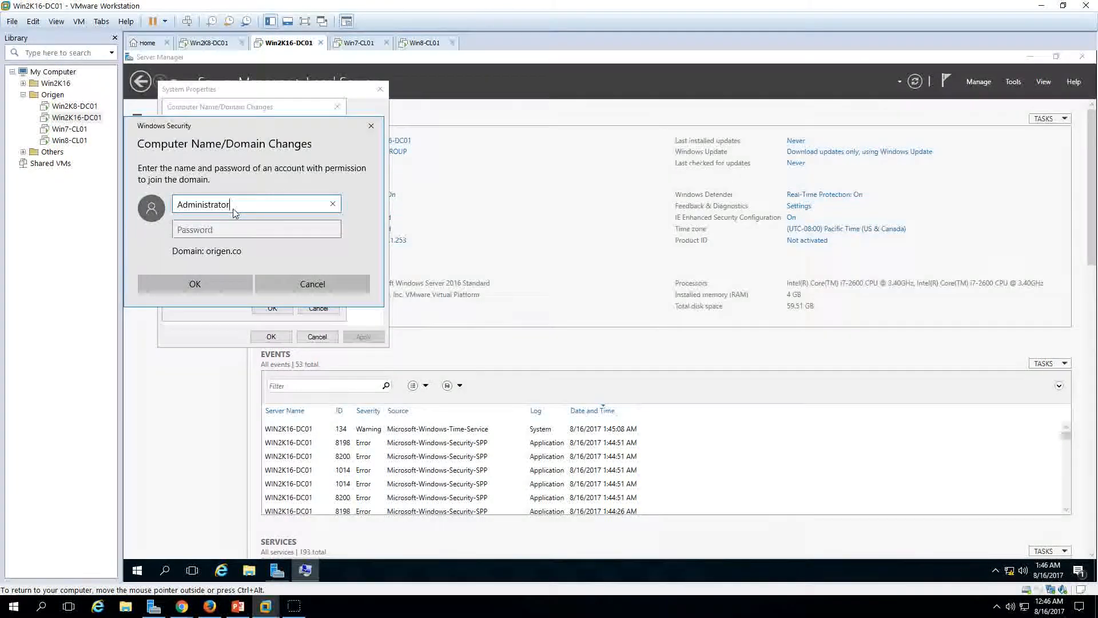
{"action": "key", "text": "Tab"}
{"action": "type", "text": "•••••••••"}
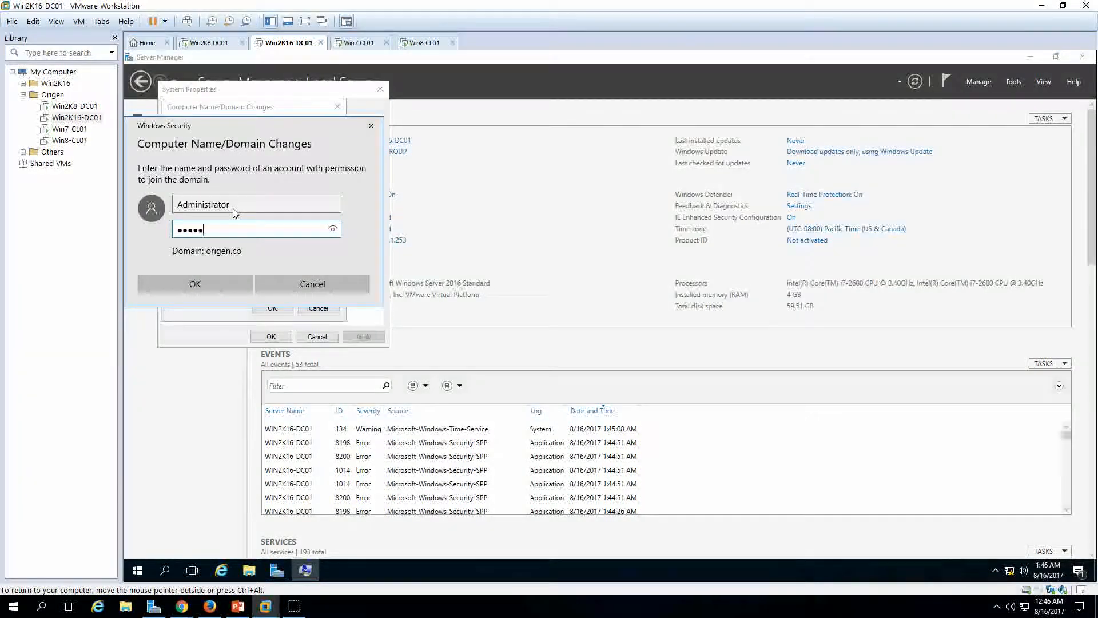
{"action": "key", "text": "Return"}
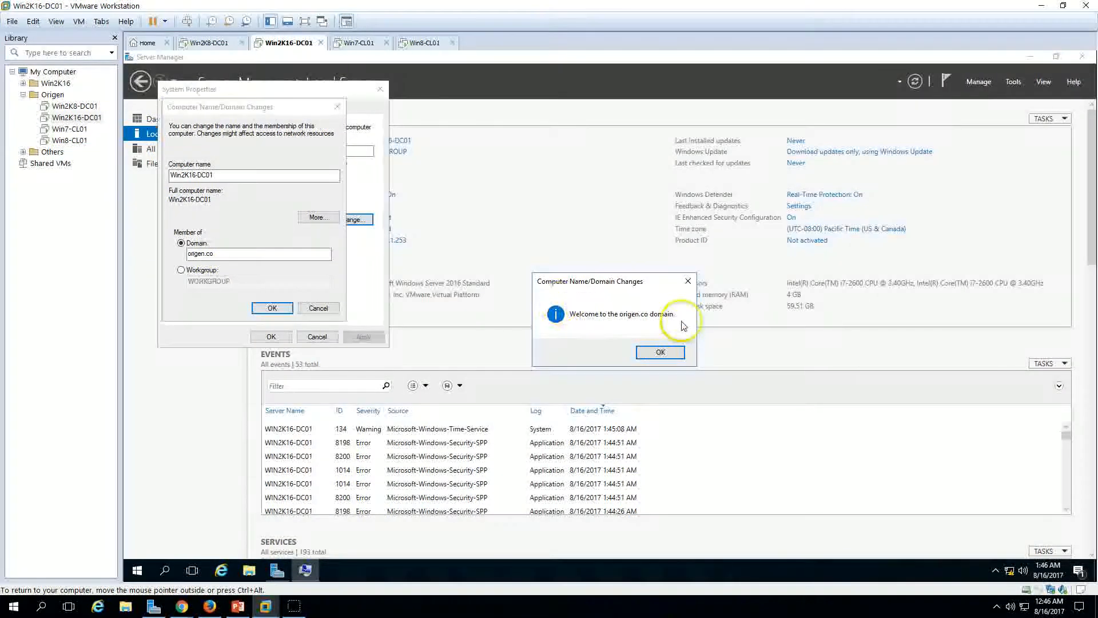
Step: Acknowledge the origen.co welcome and restart notices, then restart the server now
{"action": "left_click", "coordinate": [658, 353]}
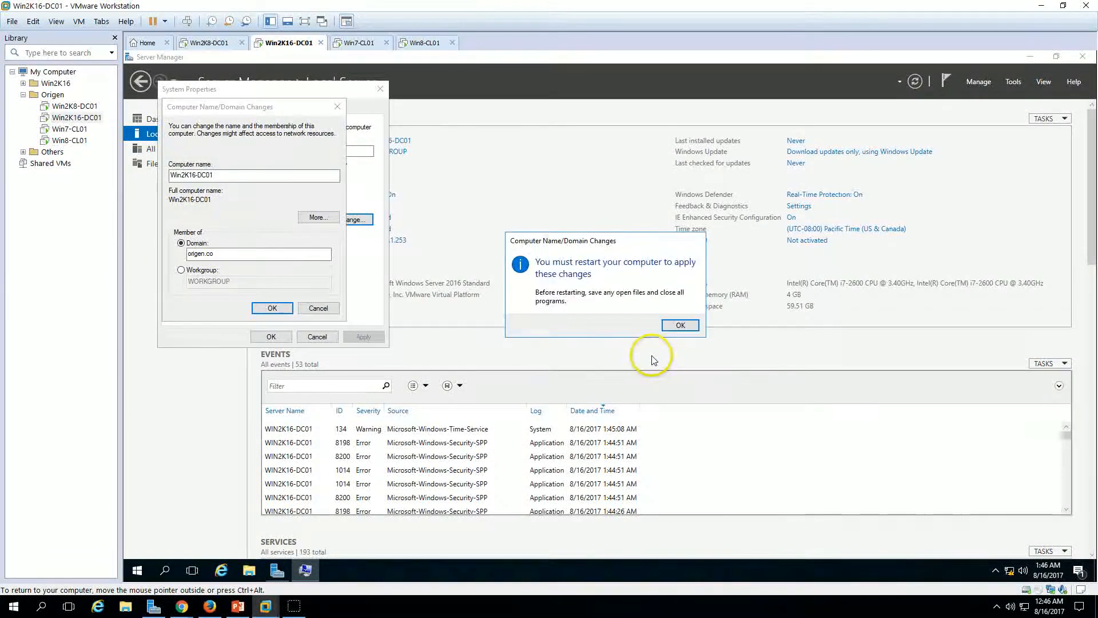
{"action": "left_click", "coordinate": [680, 324]}
{"action": "left_click", "coordinate": [272, 337]}
{"action": "left_click", "coordinate": [608, 321]}
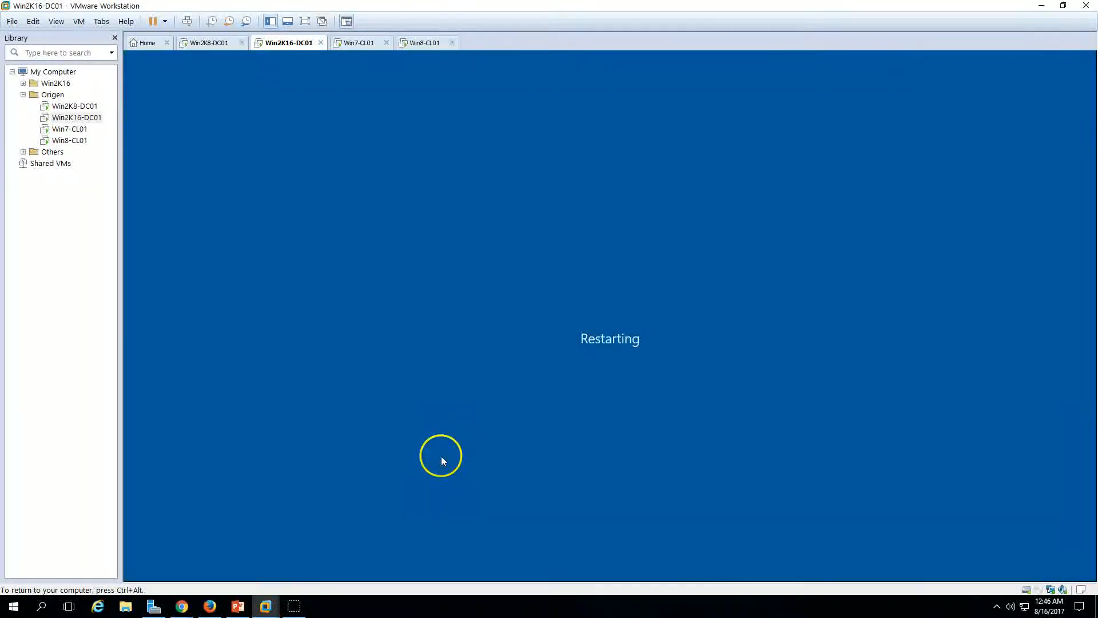
Step: On Win2K8-DC01, rearrange the Sites and Services, DNS Manager and Users and Computers windows
{"action": "left_click", "coordinate": [237, 605]}
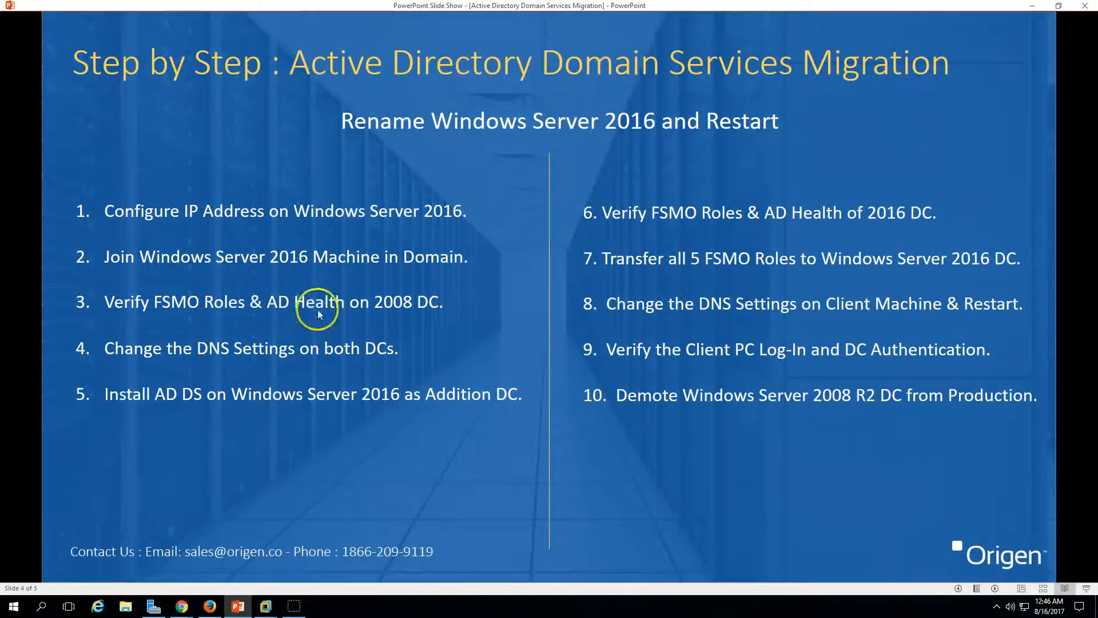
{"action": "left_click", "coordinate": [238, 604]}
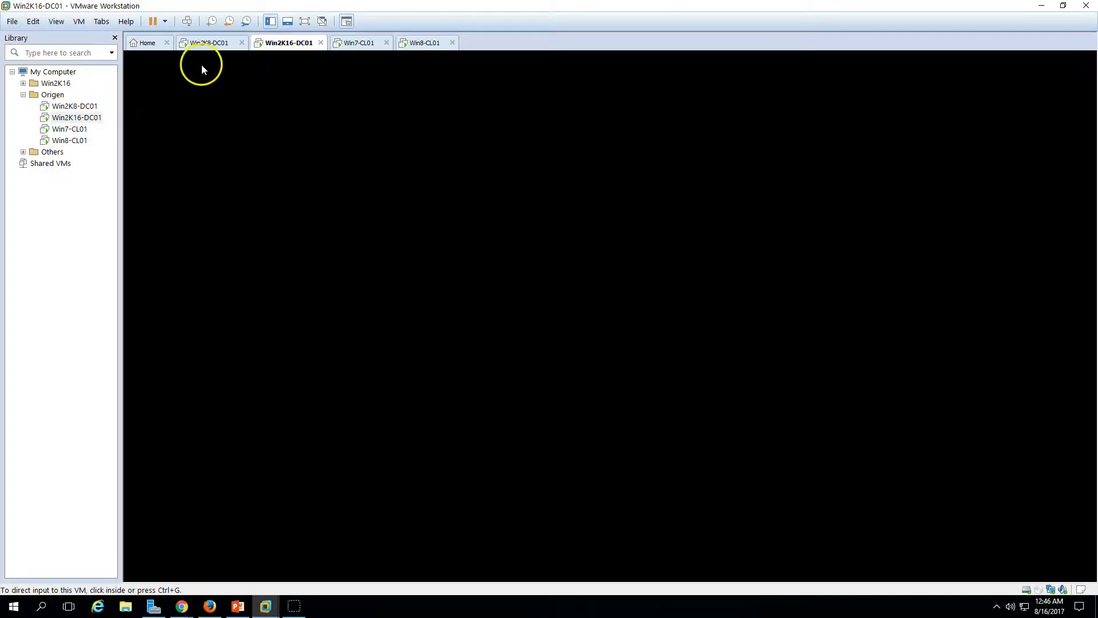
{"action": "left_click", "coordinate": [207, 42]}
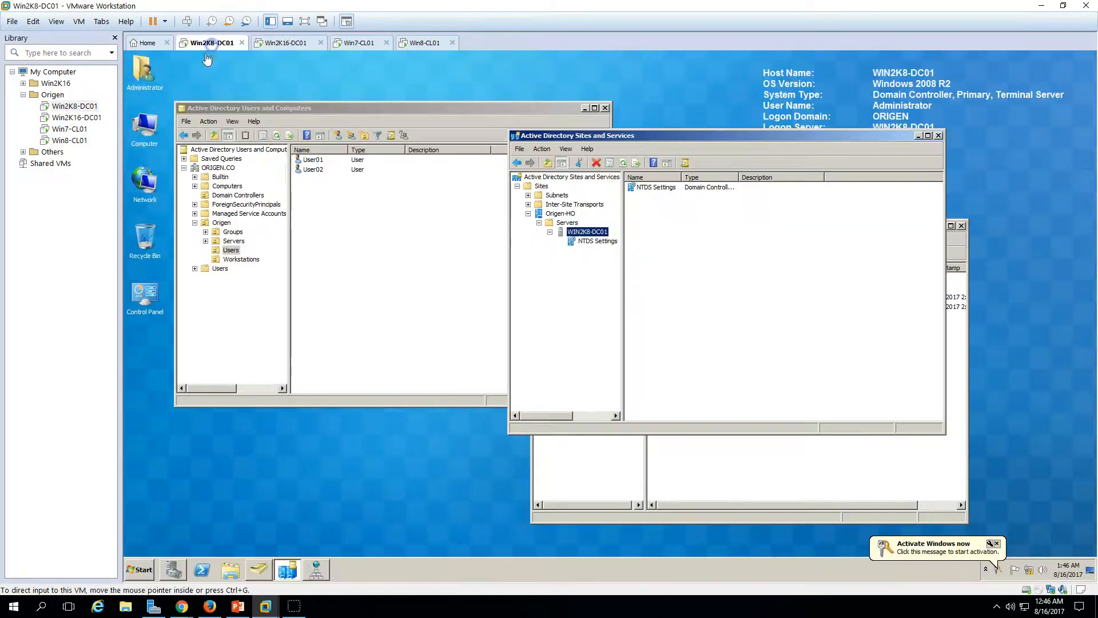
{"action": "left_click", "coordinate": [677, 414]}
{"action": "left_click", "coordinate": [682, 452]}
{"action": "left_click_drag", "start_coordinate": [679, 143], "coordinate": [727, 94]}
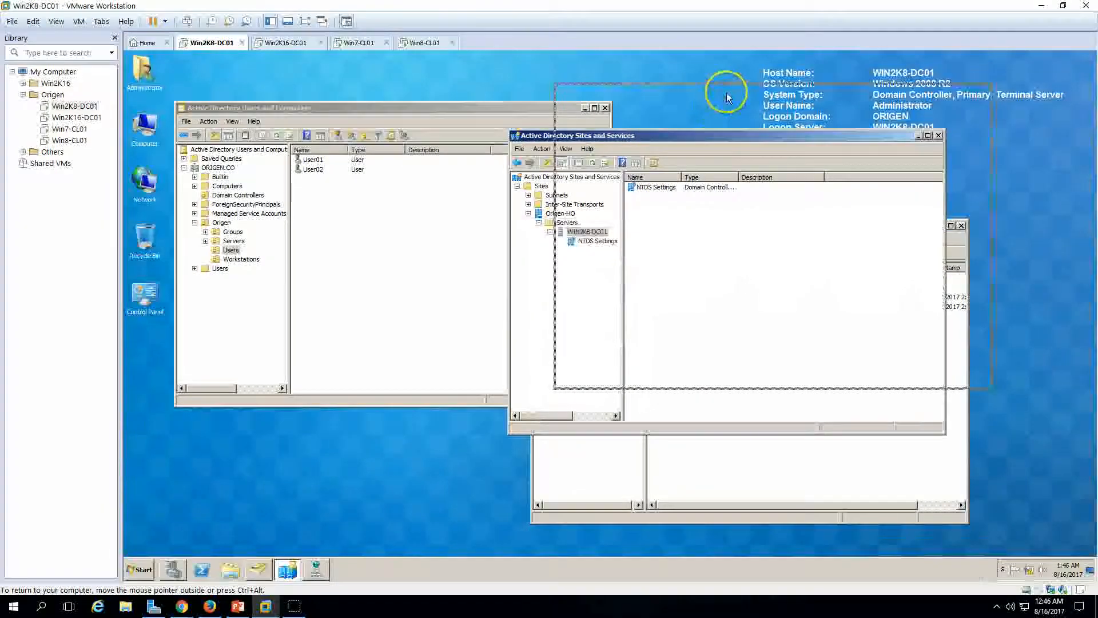
{"action": "left_click", "coordinate": [816, 473]}
{"action": "left_click", "coordinate": [336, 245]}
{"action": "left_click", "coordinate": [769, 183]}
{"action": "left_click", "coordinate": [350, 312]}
Step: Run netdom query fsmo in an administrator command prompt, then show the migration slide
{"action": "left_click", "coordinate": [145, 574]}
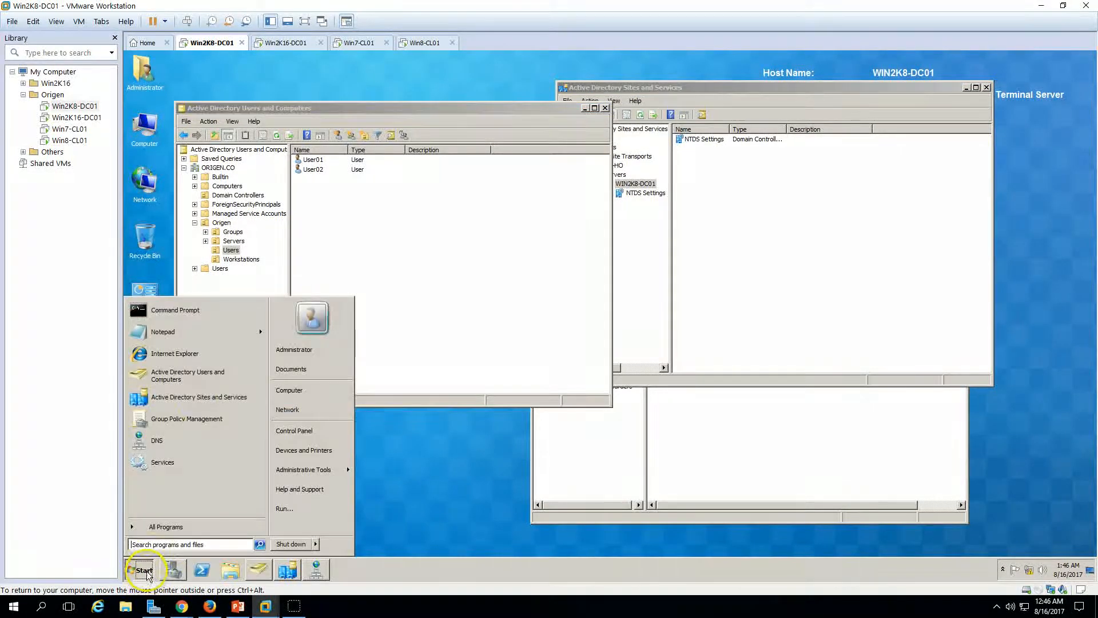
{"action": "left_click", "coordinate": [201, 308]}
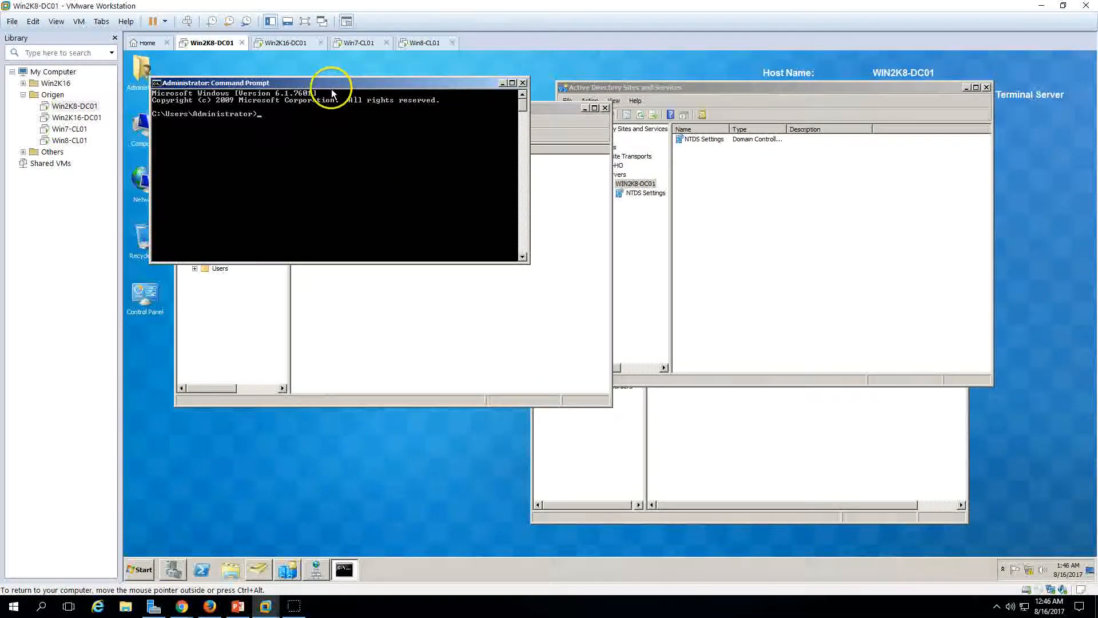
{"action": "left_click_drag", "start_coordinate": [332, 86], "coordinate": [418, 237]}
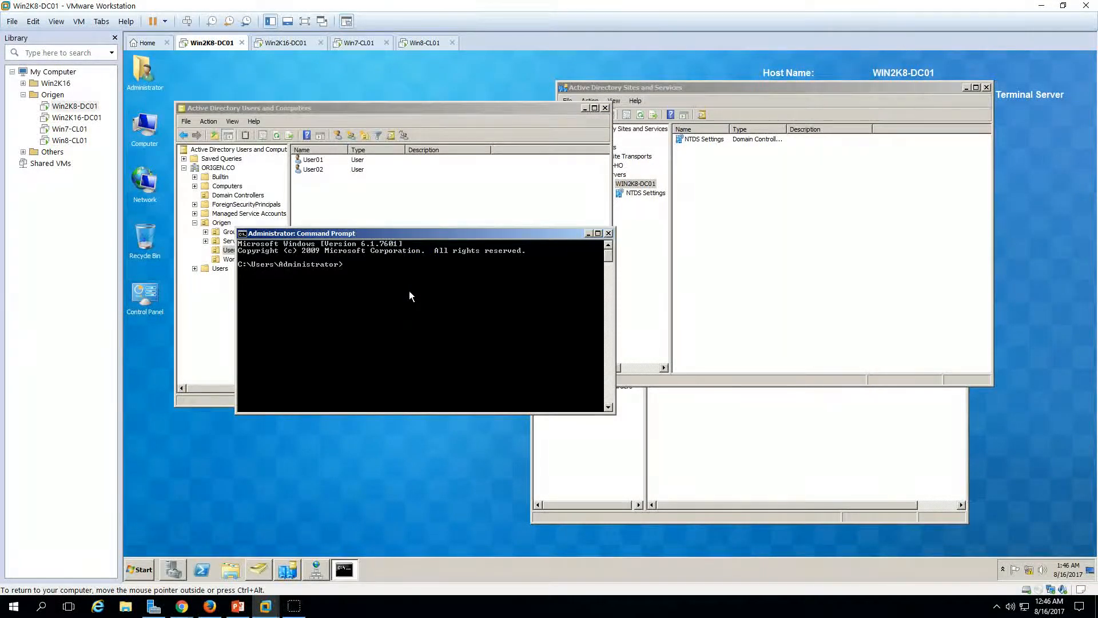
{"action": "type", "text": "netdom query fsmo"}
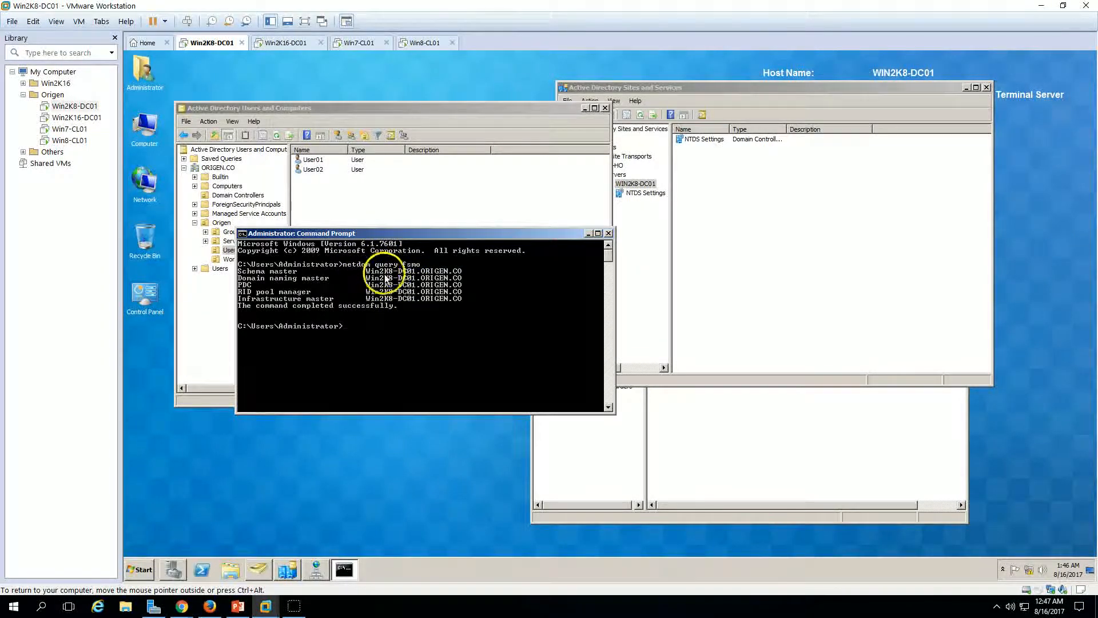
{"action": "left_click_drag", "start_coordinate": [423, 238], "coordinate": [419, 256]}
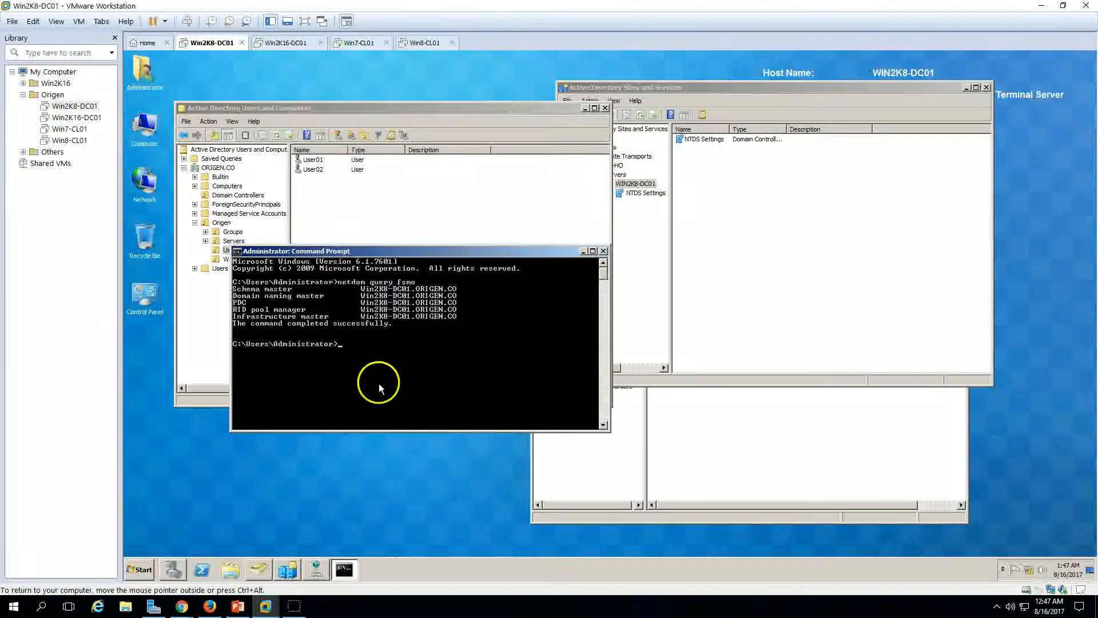
{"action": "left_click", "coordinate": [237, 606]}
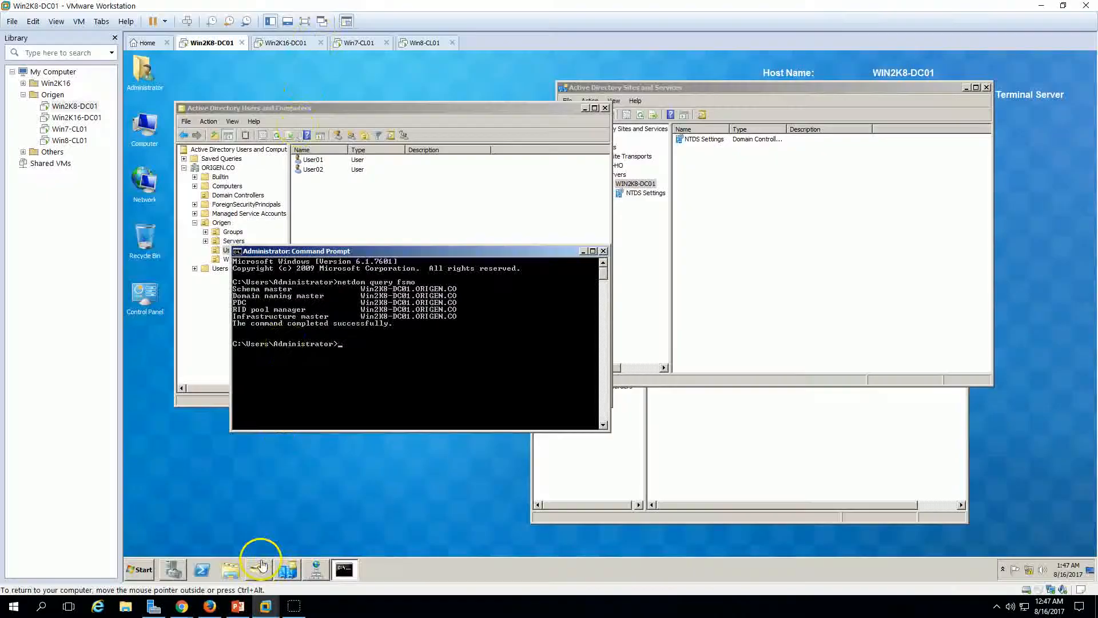
Step: Sign in to Win2K16-DC01 through Other user as ORIGEN\Administrator with the domain password
{"action": "left_click", "coordinate": [265, 605]}
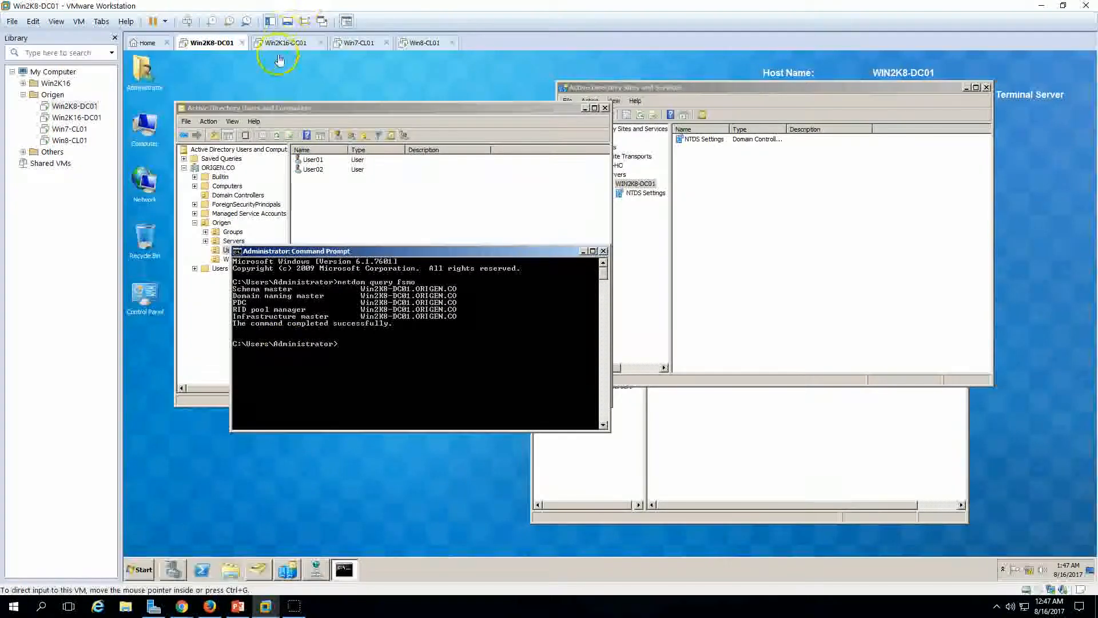
{"action": "left_click", "coordinate": [286, 43]}
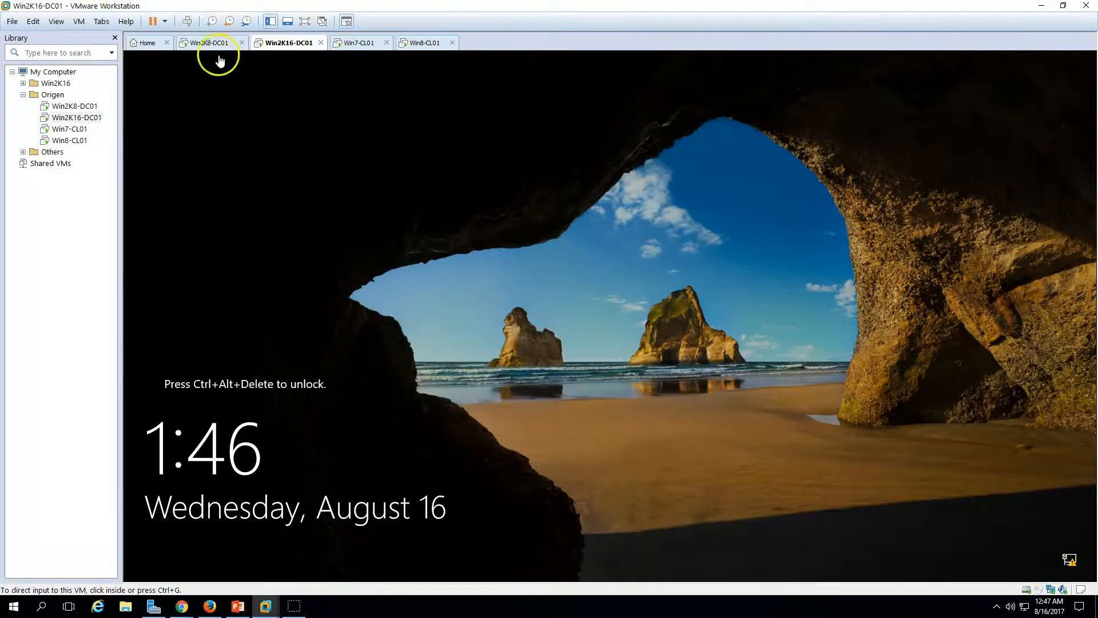
{"action": "left_click", "coordinate": [187, 22]}
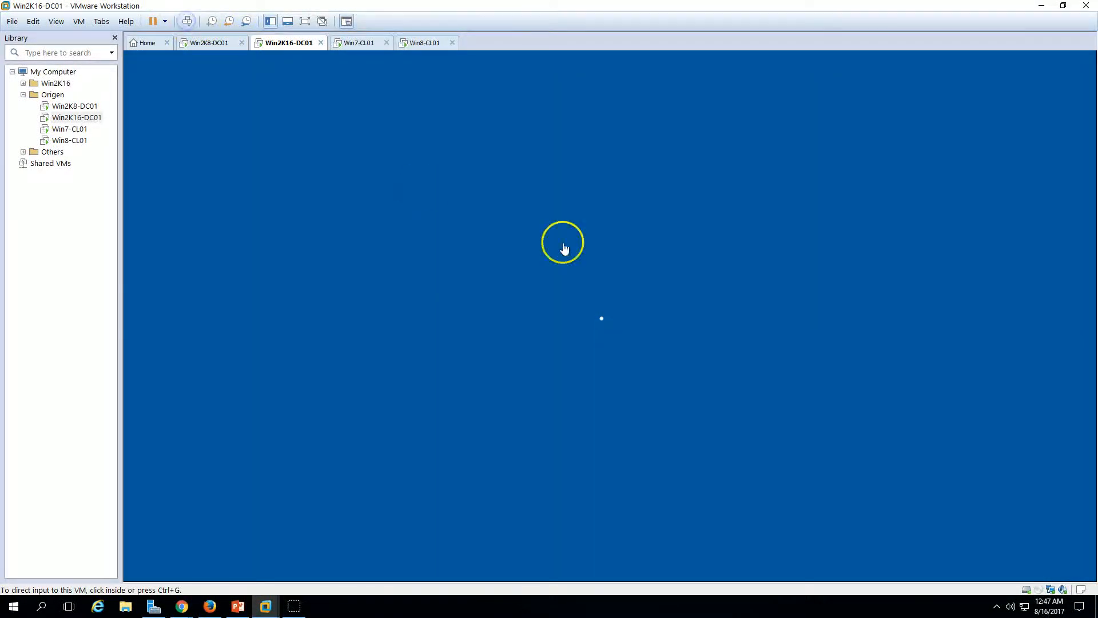
{"action": "left_click", "coordinate": [566, 358]}
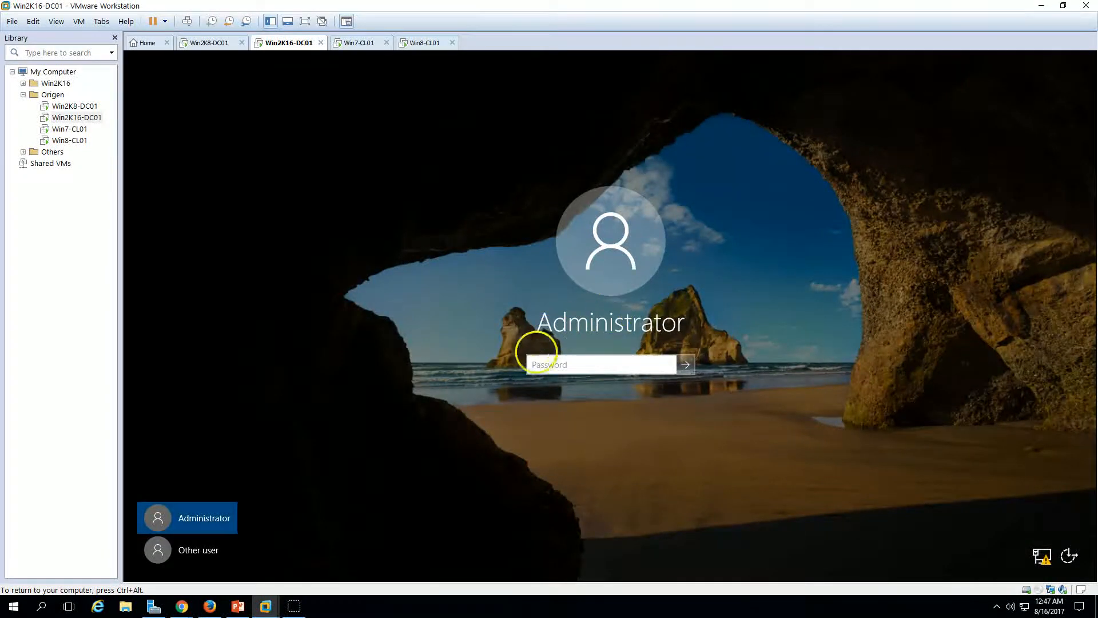
{"action": "left_click", "coordinate": [212, 551]}
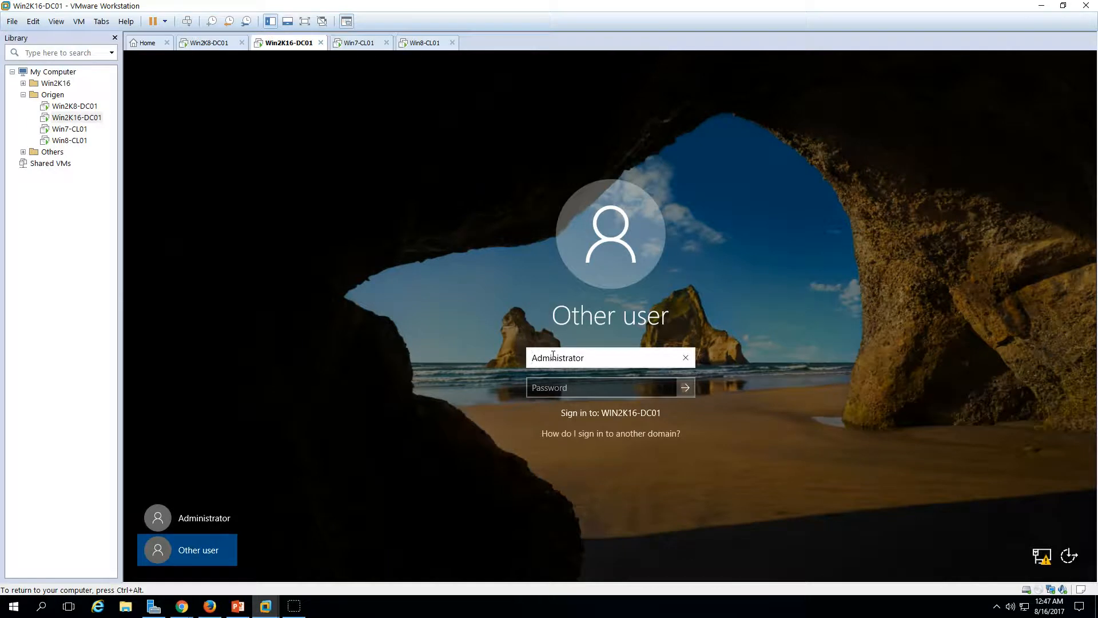
{"action": "type", "text": "\\"}
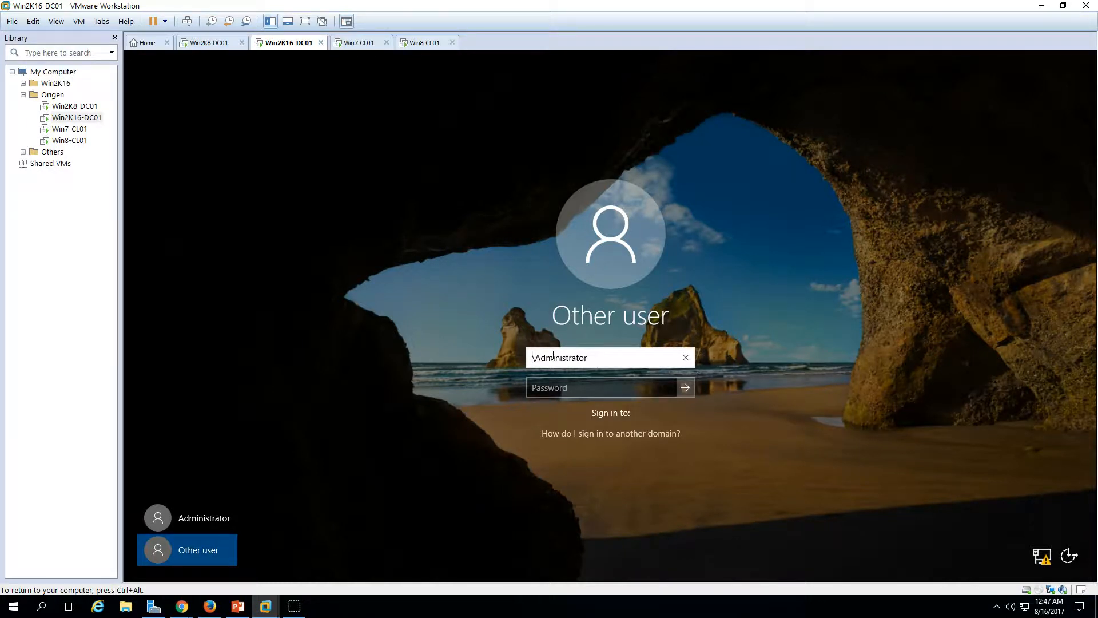
{"action": "type", "text": "ORIGEN"}
{"action": "key", "text": "Tab"}
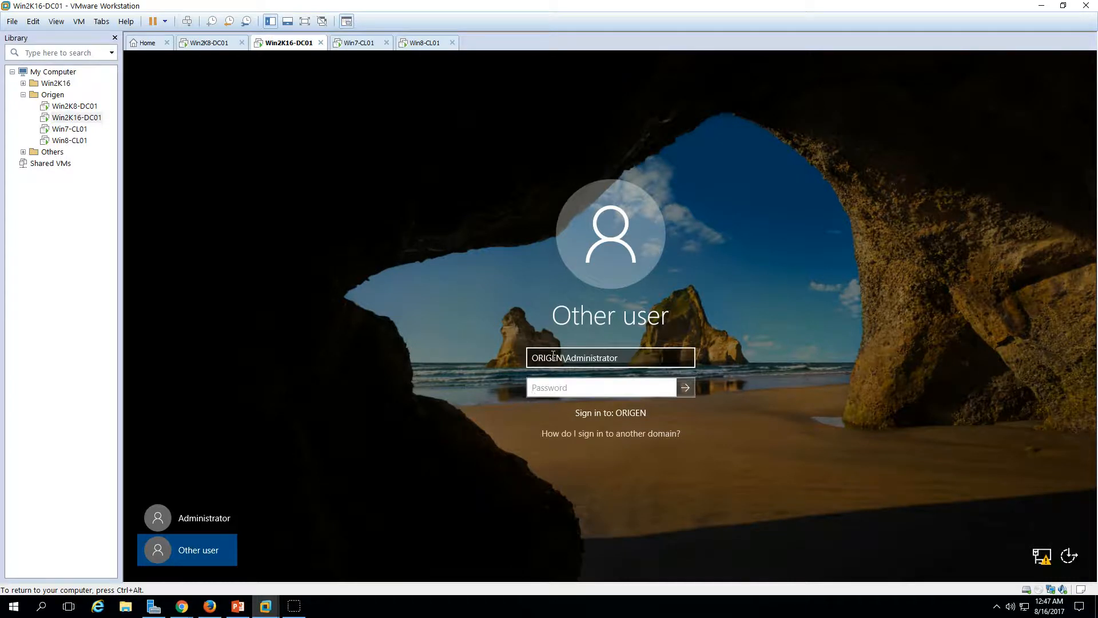
{"action": "key", "text": "Return"}
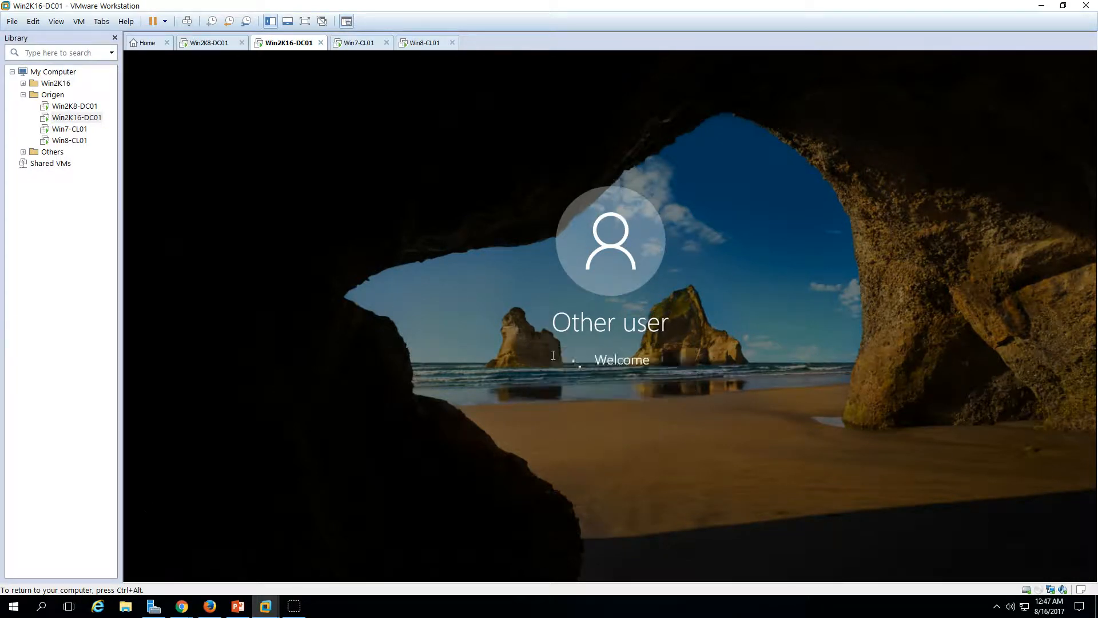
{"action": "key", "text": "ctrl+alt"}
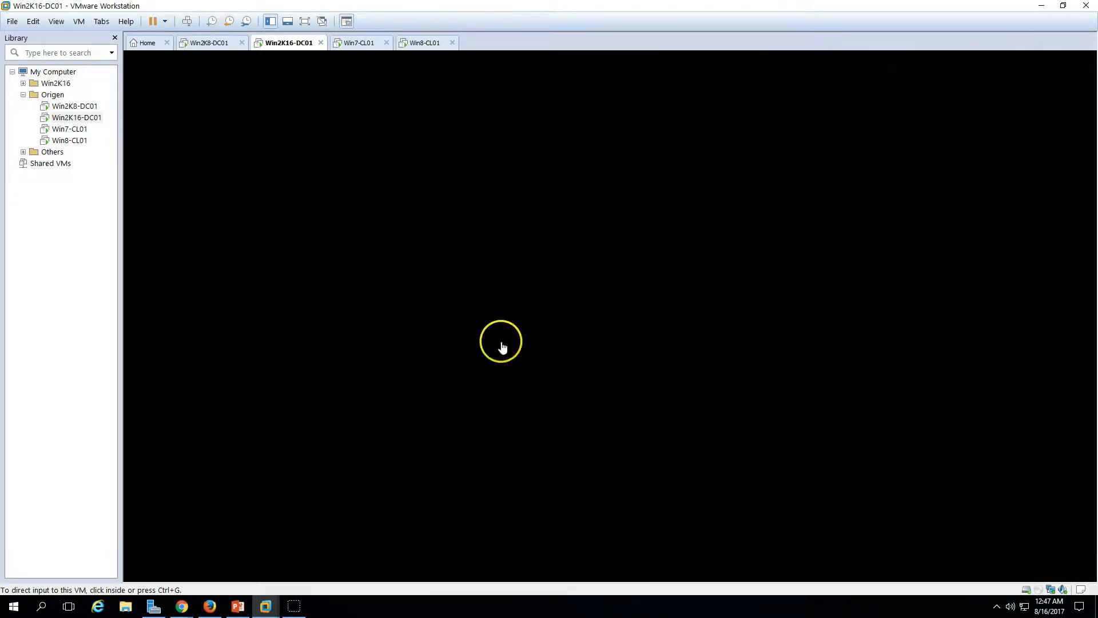
Step: Open Win2K8-DC01's Local Area Connection IPv4 properties showing DNS 192.168.1.254 and 192.168.1.253
{"action": "left_click", "coordinate": [216, 43]}
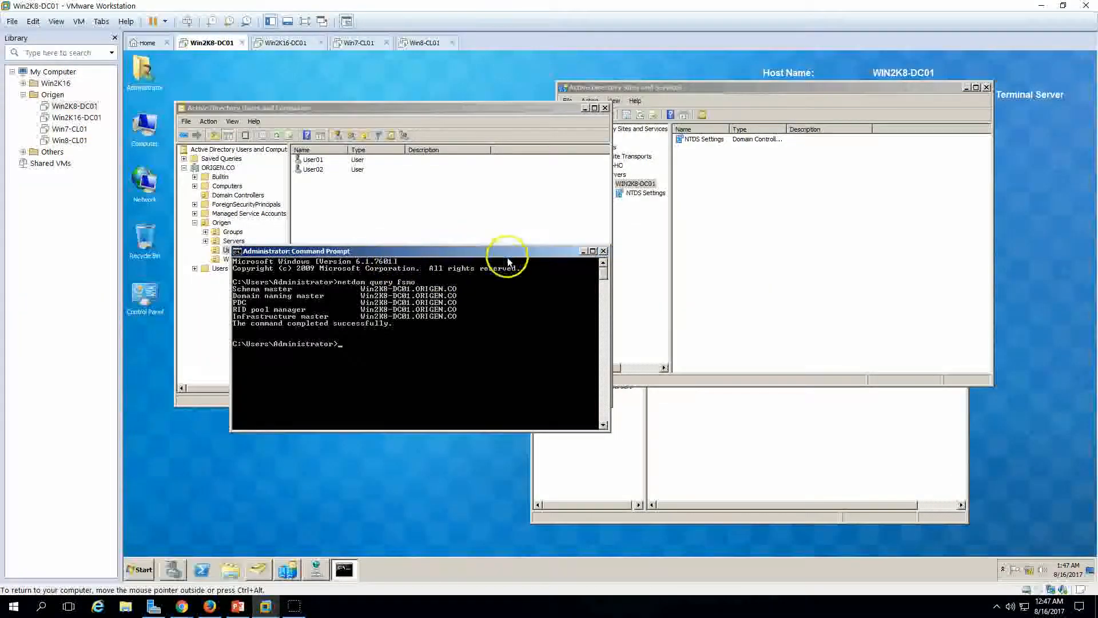
{"action": "left_click", "coordinate": [289, 42]}
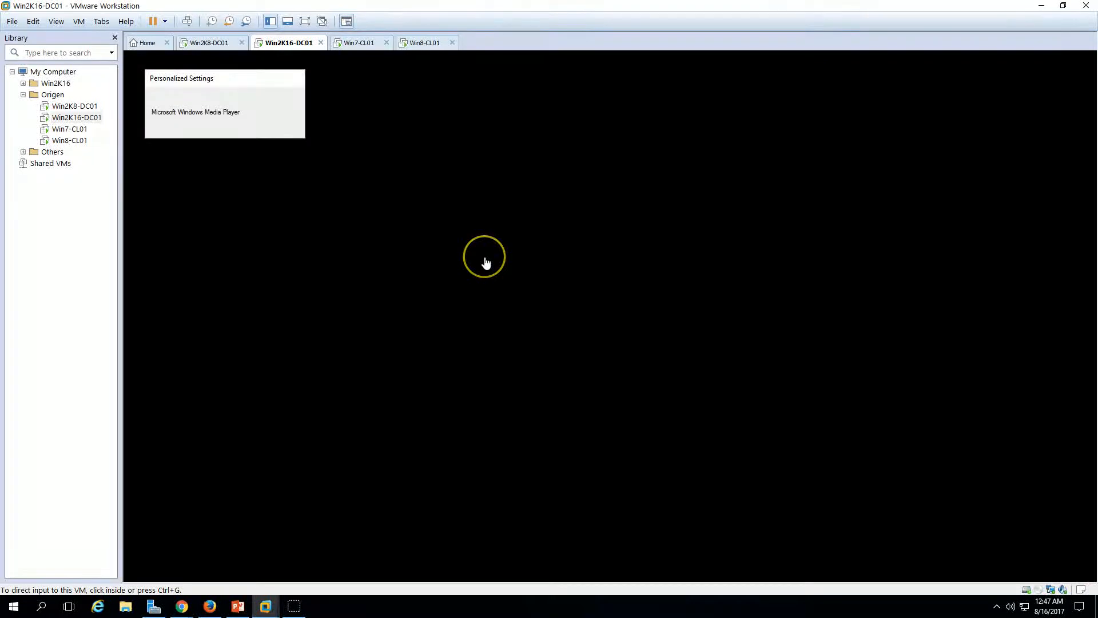
{"action": "left_click", "coordinate": [215, 43]}
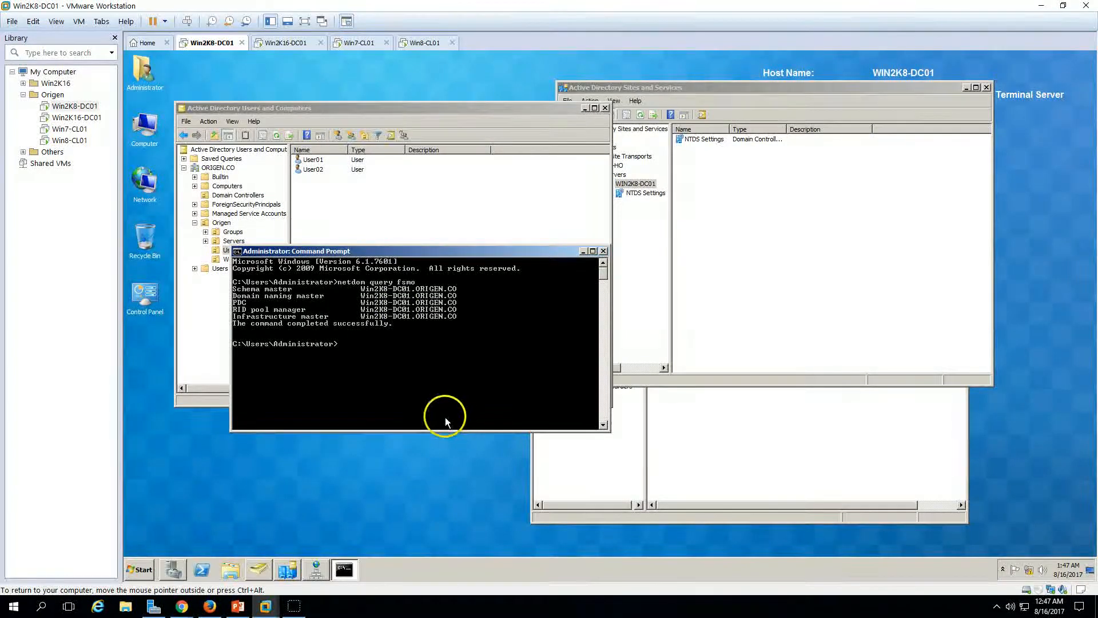
{"action": "left_click", "coordinate": [239, 605]}
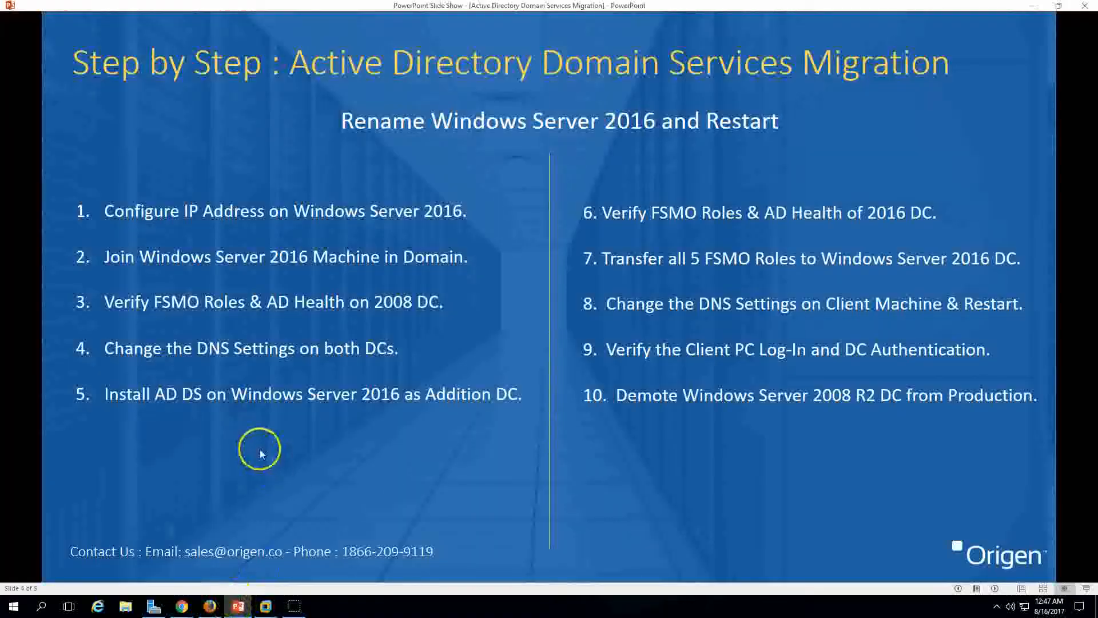
{"action": "left_click", "coordinate": [265, 606]}
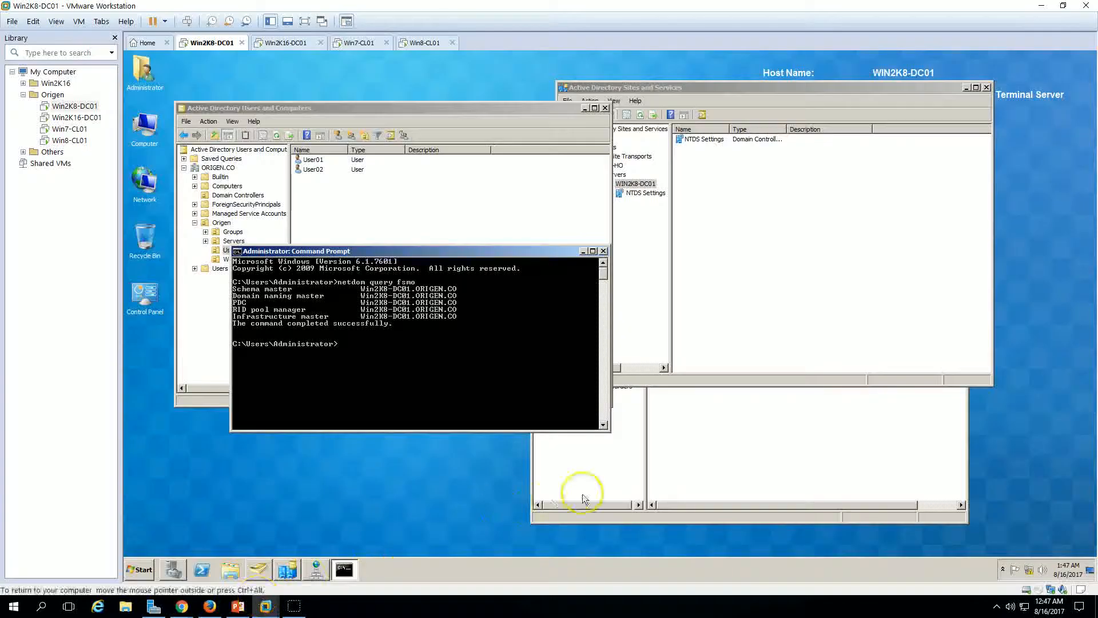
{"action": "right_click", "coordinate": [1032, 571]}
{"action": "left_click", "coordinate": [1036, 568]}
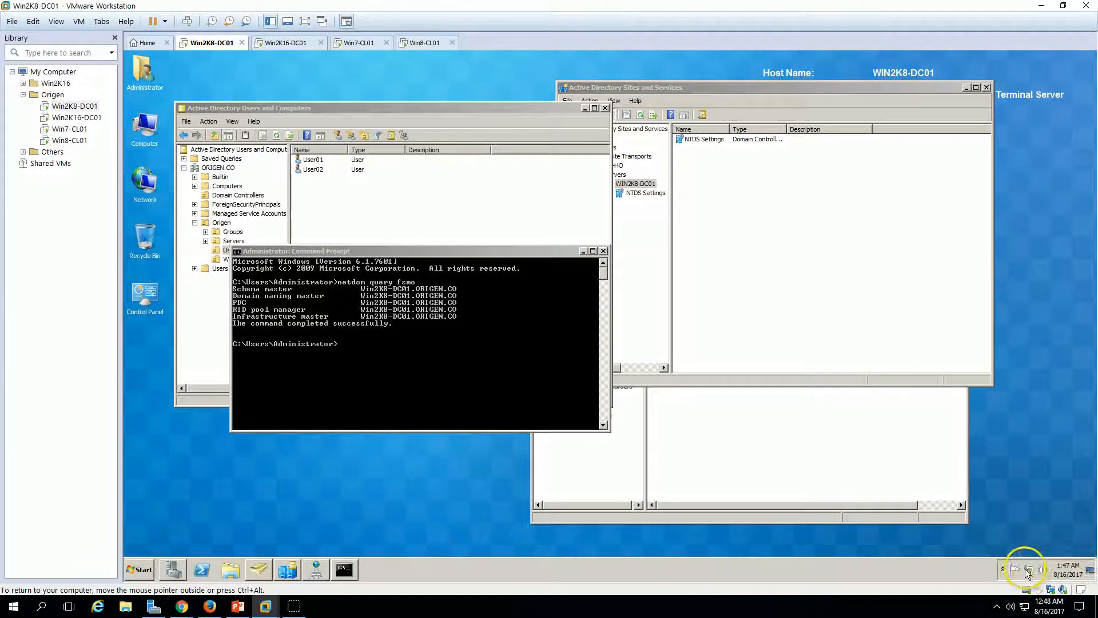
{"action": "left_click", "coordinate": [709, 268]}
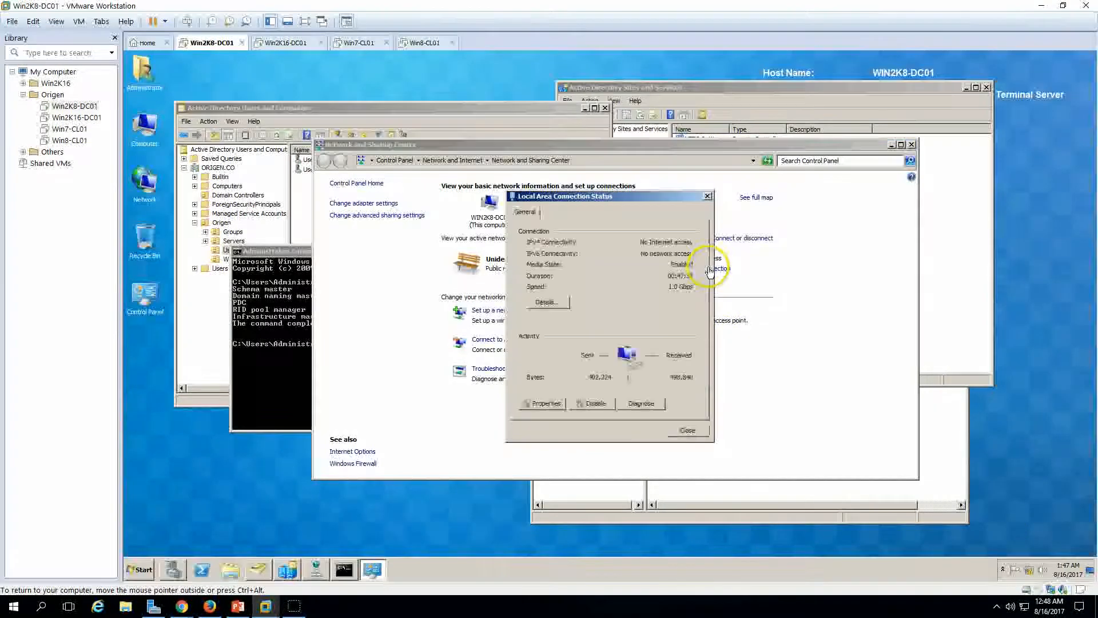
{"action": "left_click", "coordinate": [548, 403]}
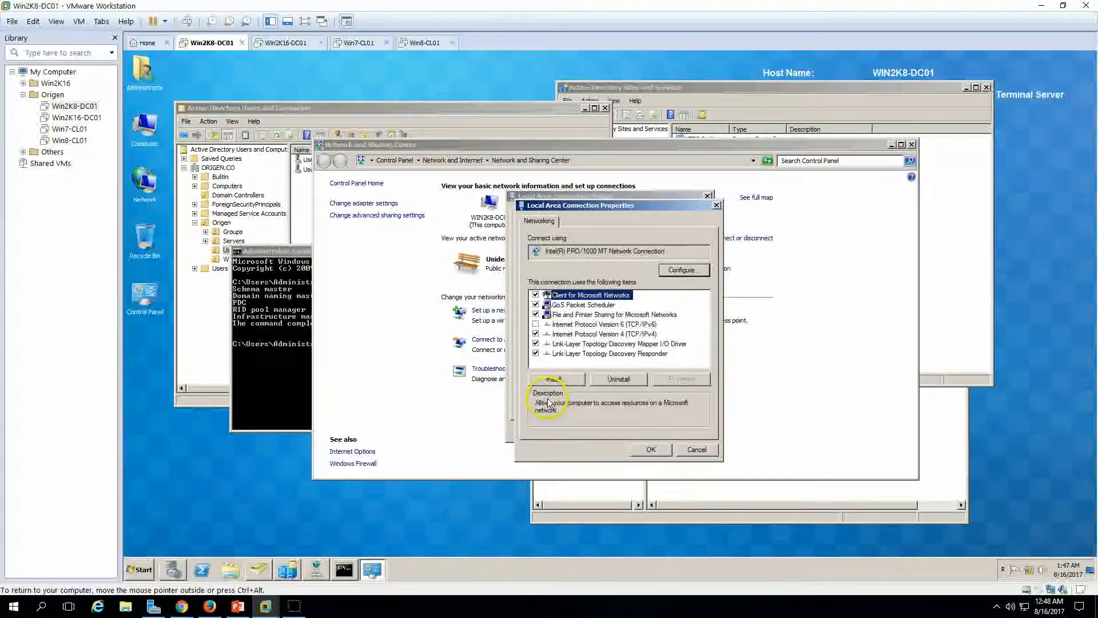
{"action": "left_click", "coordinate": [604, 334]}
{"action": "left_click", "coordinate": [682, 379]}
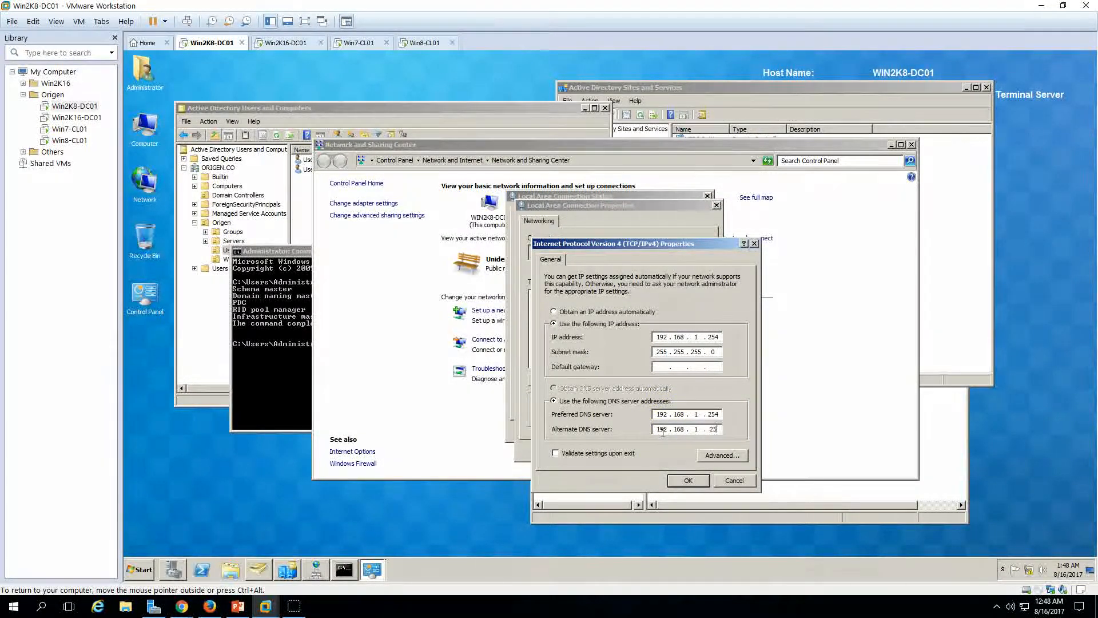
Step: Close the network windows and move Sites and Services aside to reveal the host details
{"action": "left_click", "coordinate": [688, 479]}
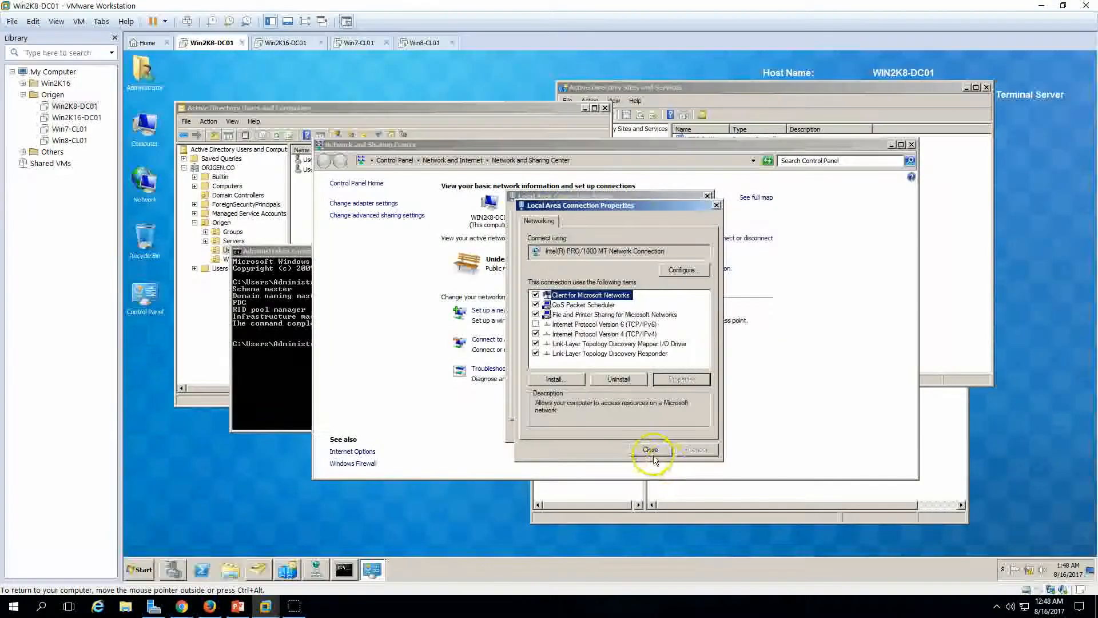
{"action": "left_click", "coordinate": [657, 458]}
{"action": "left_click", "coordinate": [687, 431]}
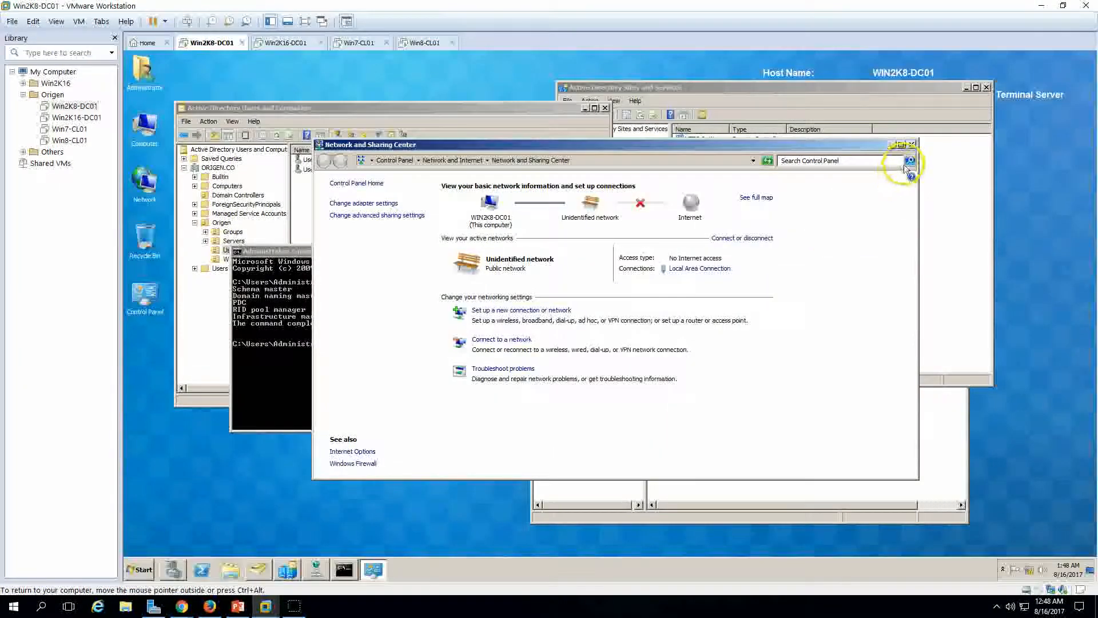
{"action": "left_click", "coordinate": [911, 144]}
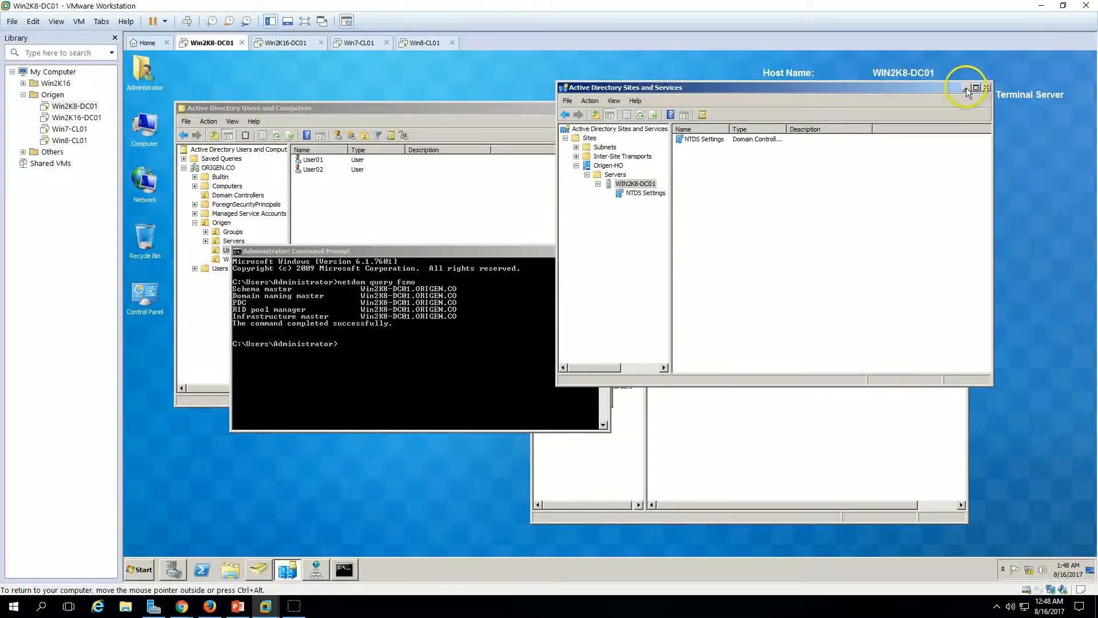
{"action": "left_click", "coordinate": [829, 250]}
{"action": "left_click_drag", "start_coordinate": [863, 87], "coordinate": [597, 89]}
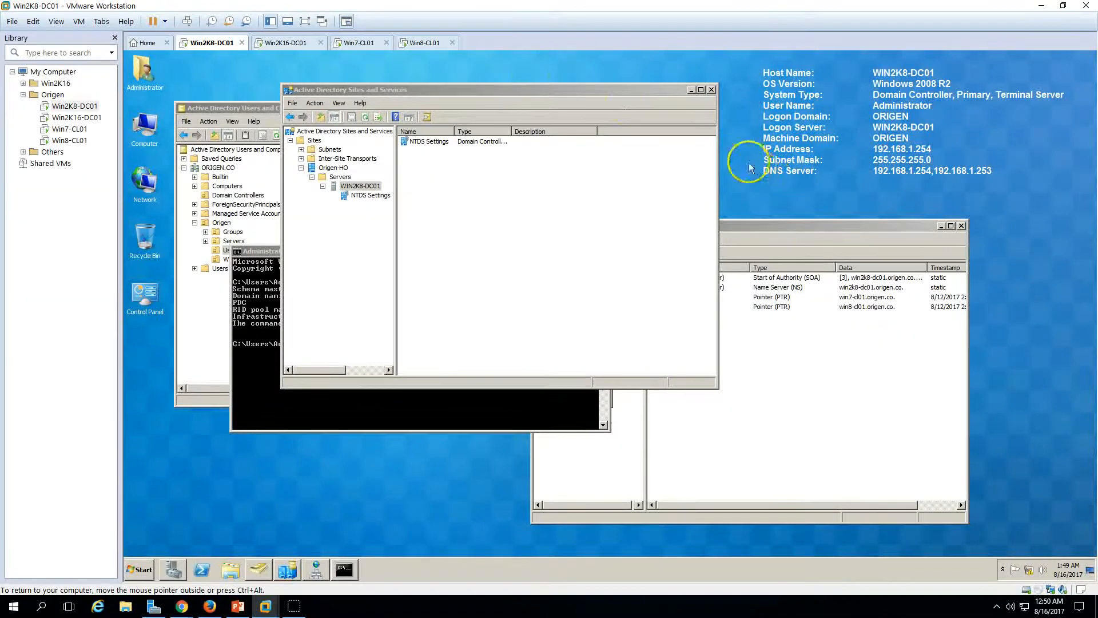
Step: Minimize Server Manager to read Win2K16-DC01's DNS 192.168.1.253 and 192.168.1.254 details, then reopen its dashboard
{"action": "left_click", "coordinate": [285, 43]}
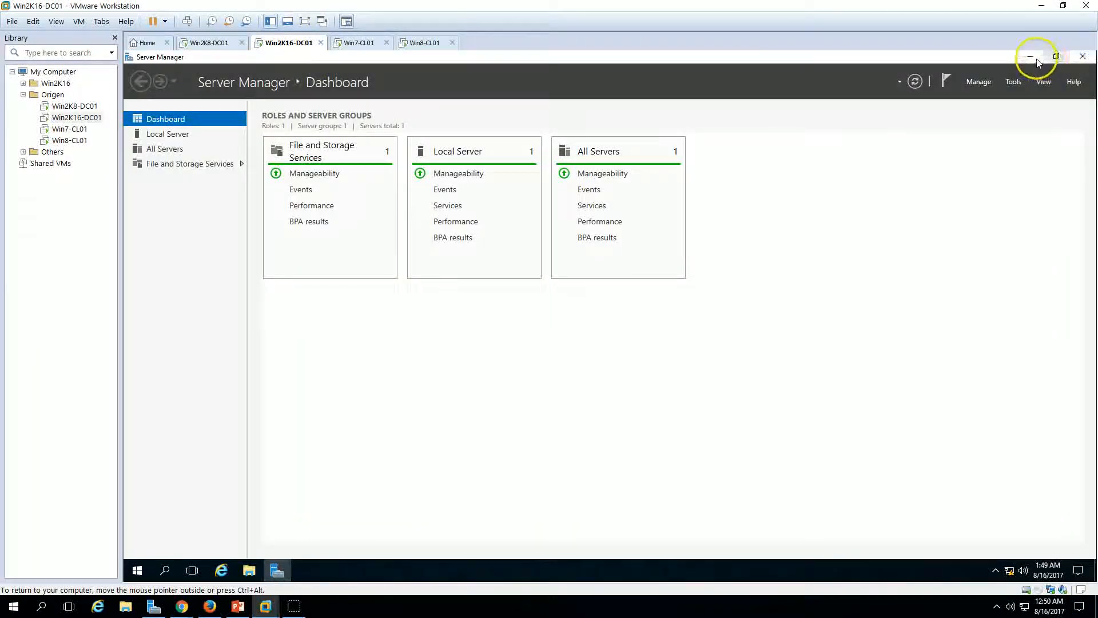
{"action": "left_click", "coordinate": [1031, 56]}
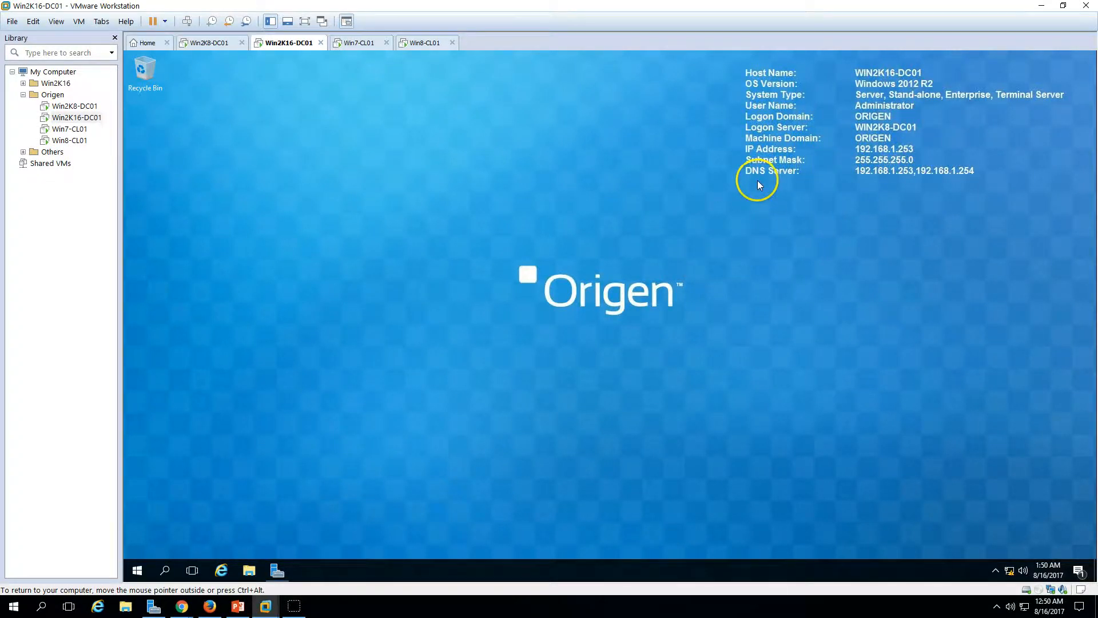
{"action": "left_click", "coordinate": [232, 43]}
{"action": "left_click", "coordinate": [236, 608]}
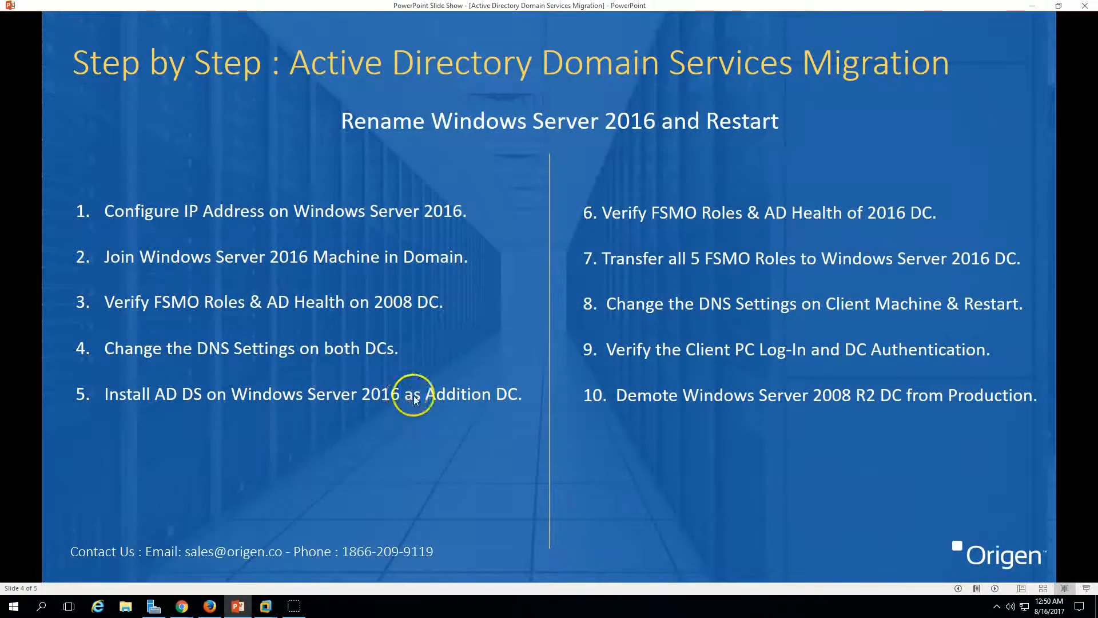
{"action": "left_click", "coordinate": [239, 608]}
{"action": "left_click", "coordinate": [278, 45]}
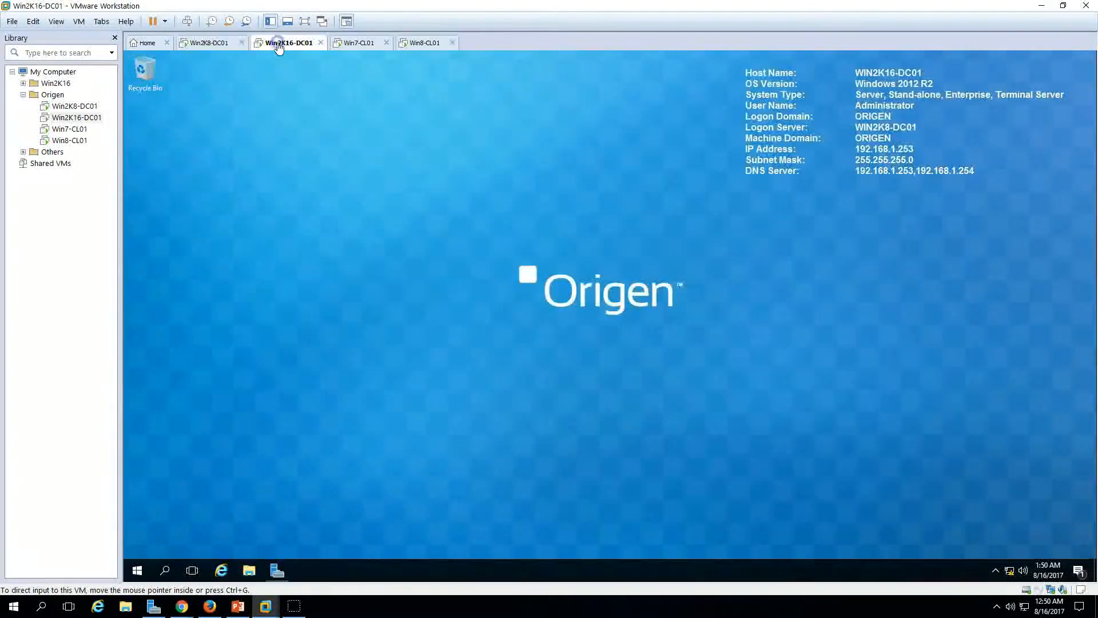
{"action": "left_click", "coordinate": [276, 571]}
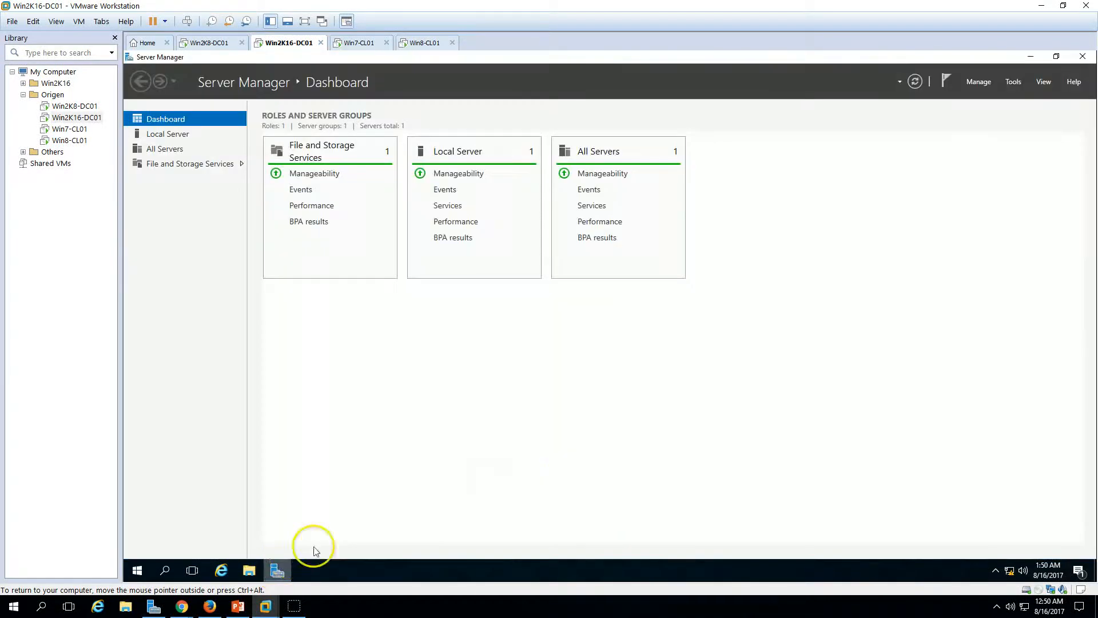
Step: Add the Active Directory Domain Services role with its required features on this server and install
{"action": "left_click", "coordinate": [974, 80]}
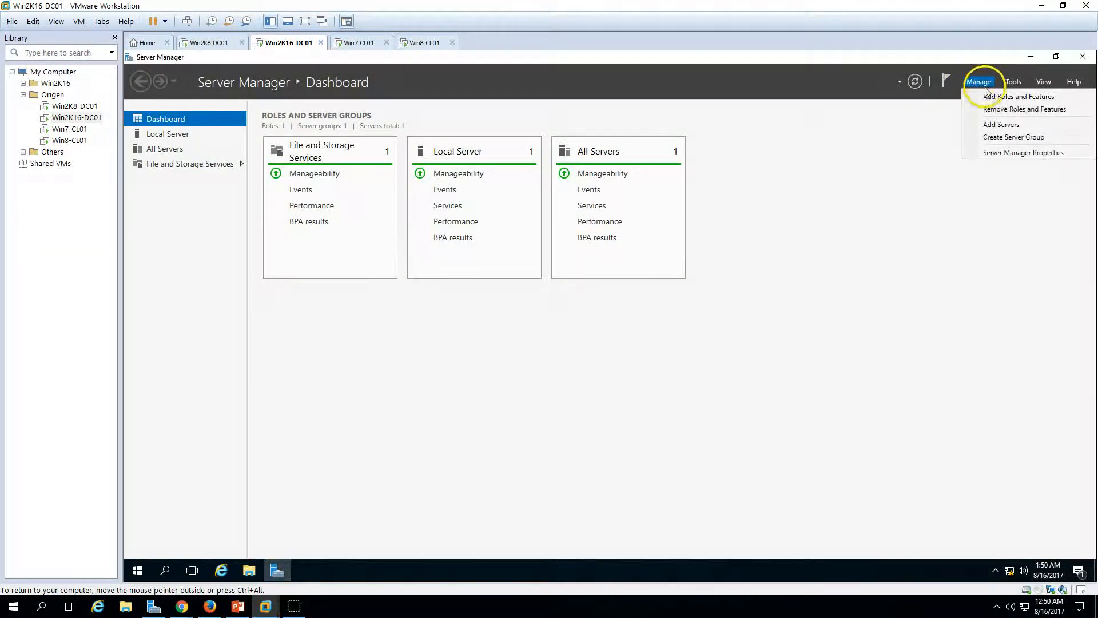
{"action": "left_click", "coordinate": [998, 94]}
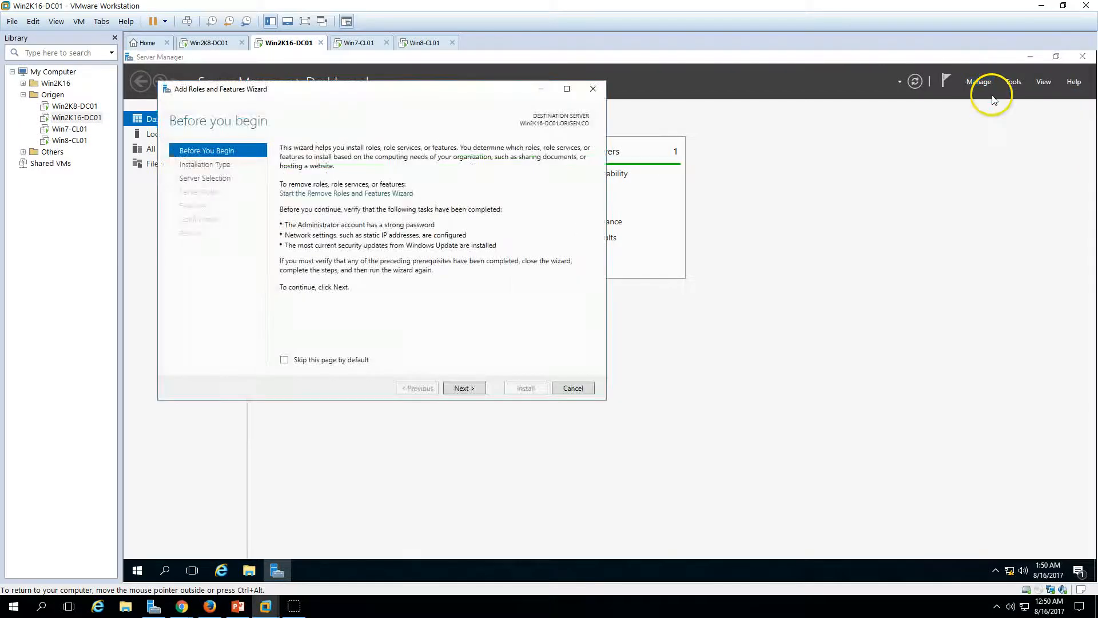
{"action": "left_click", "coordinate": [460, 388]}
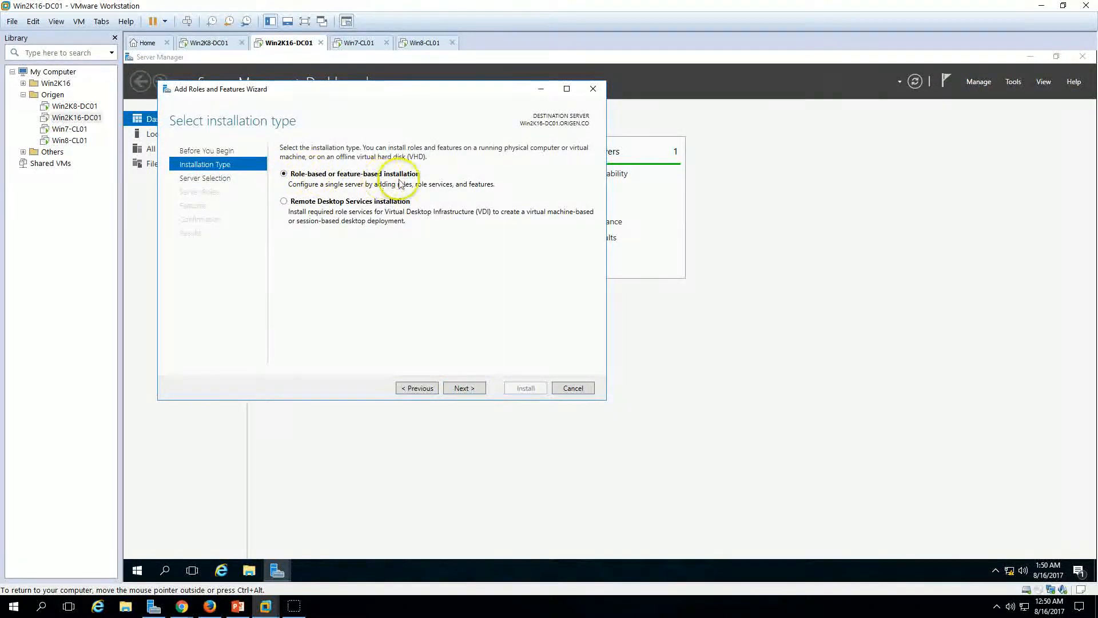
{"action": "left_click", "coordinate": [463, 388]}
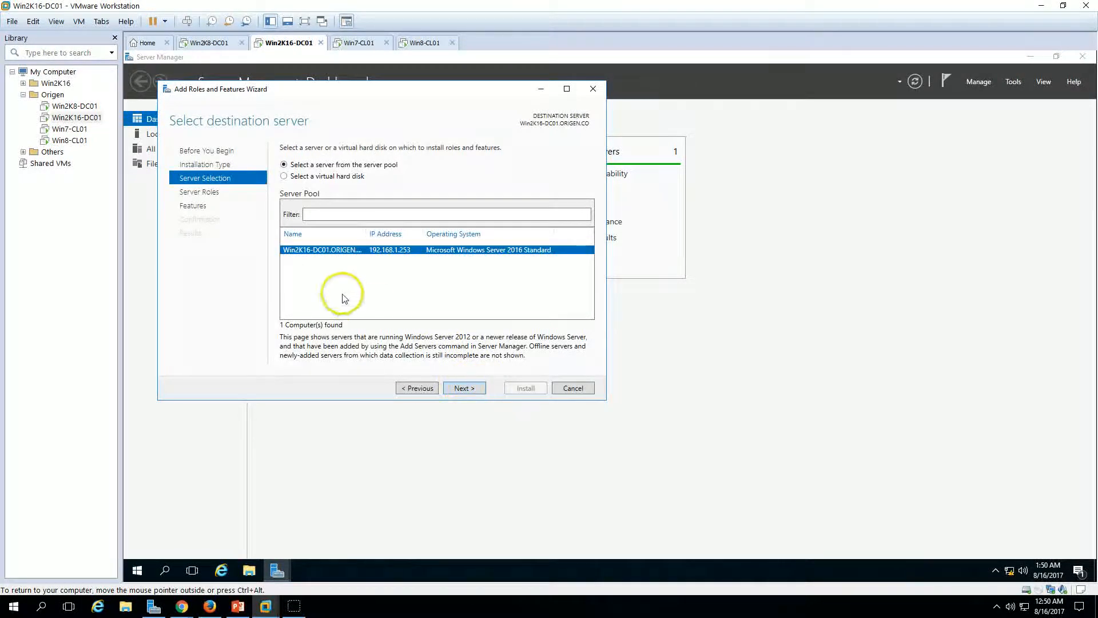
{"action": "left_click", "coordinate": [465, 390]}
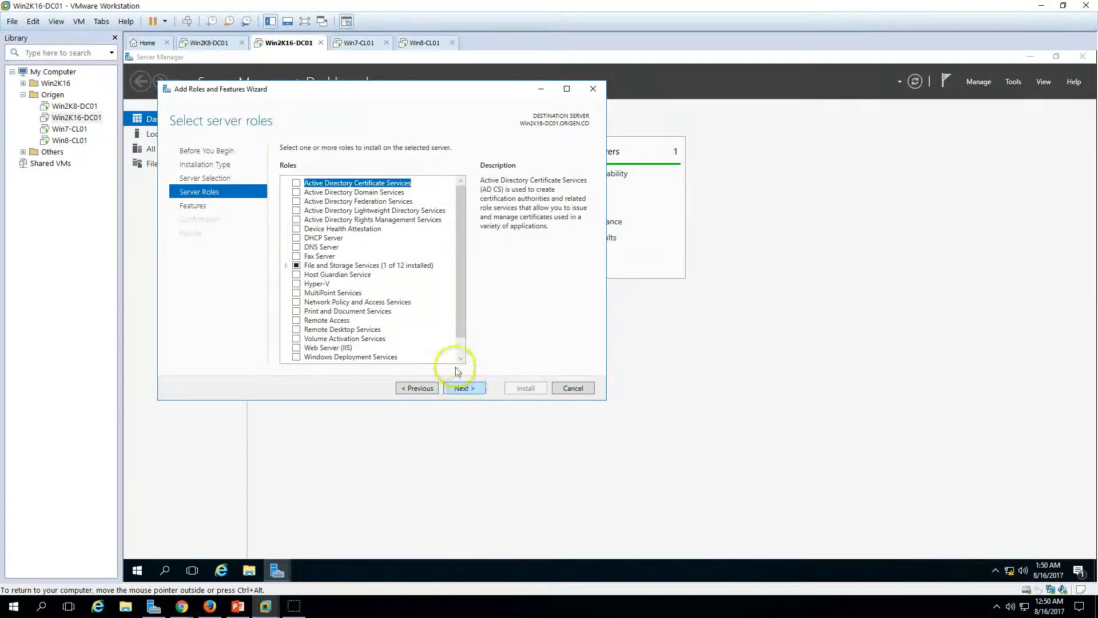
{"action": "left_click", "coordinate": [296, 192]}
{"action": "left_click", "coordinate": [418, 345]}
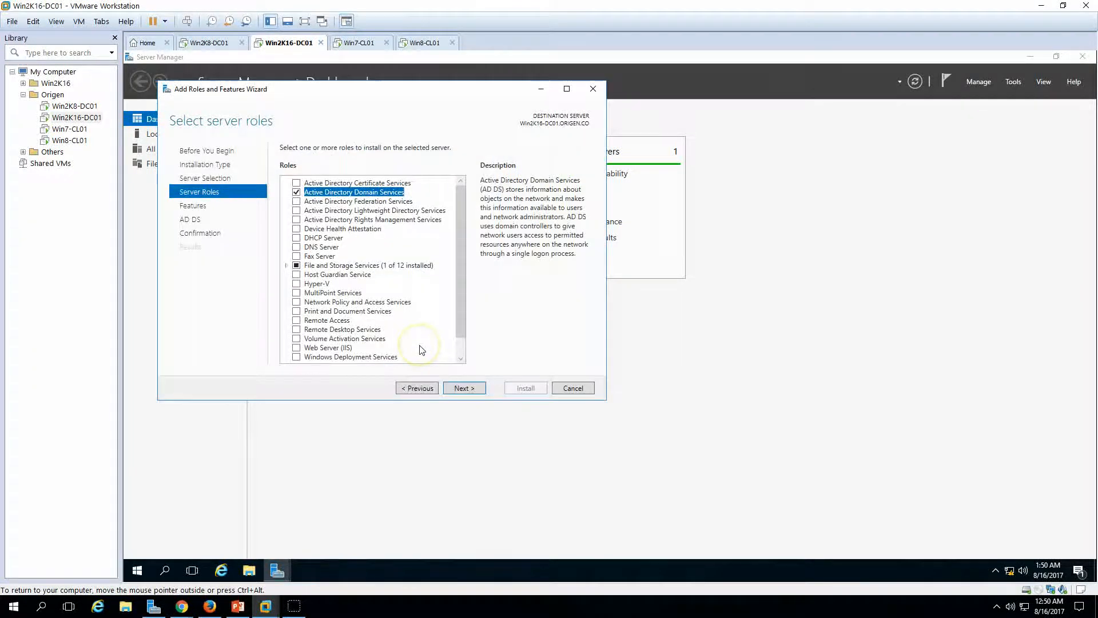
{"action": "left_click", "coordinate": [468, 388]}
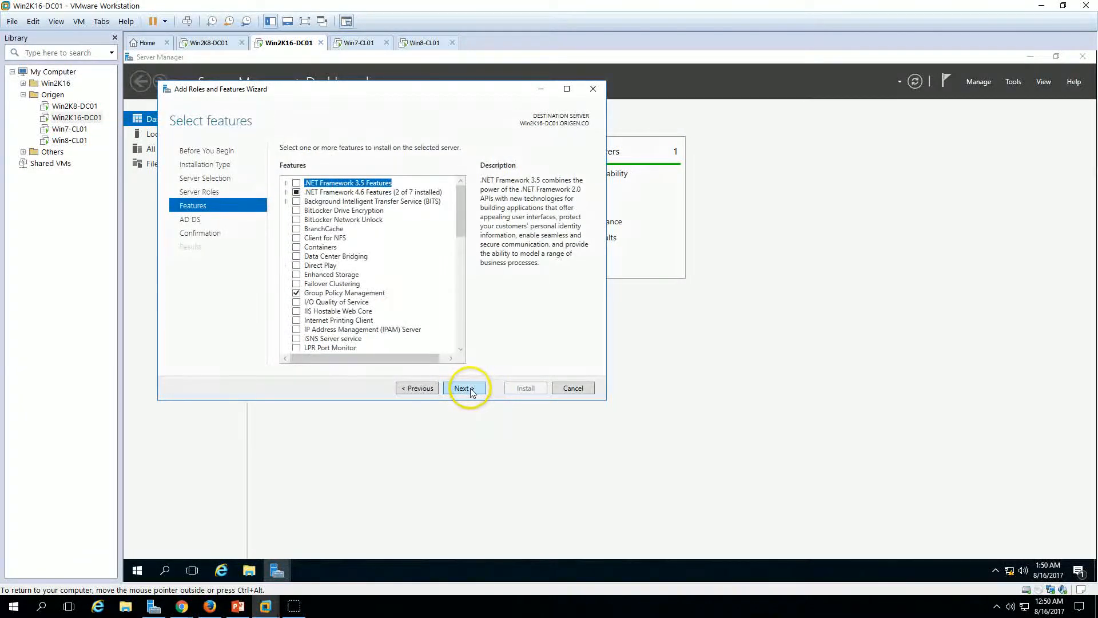
{"action": "left_click", "coordinate": [471, 387]}
{"action": "left_click", "coordinate": [471, 388]}
{"action": "left_click", "coordinate": [513, 390]}
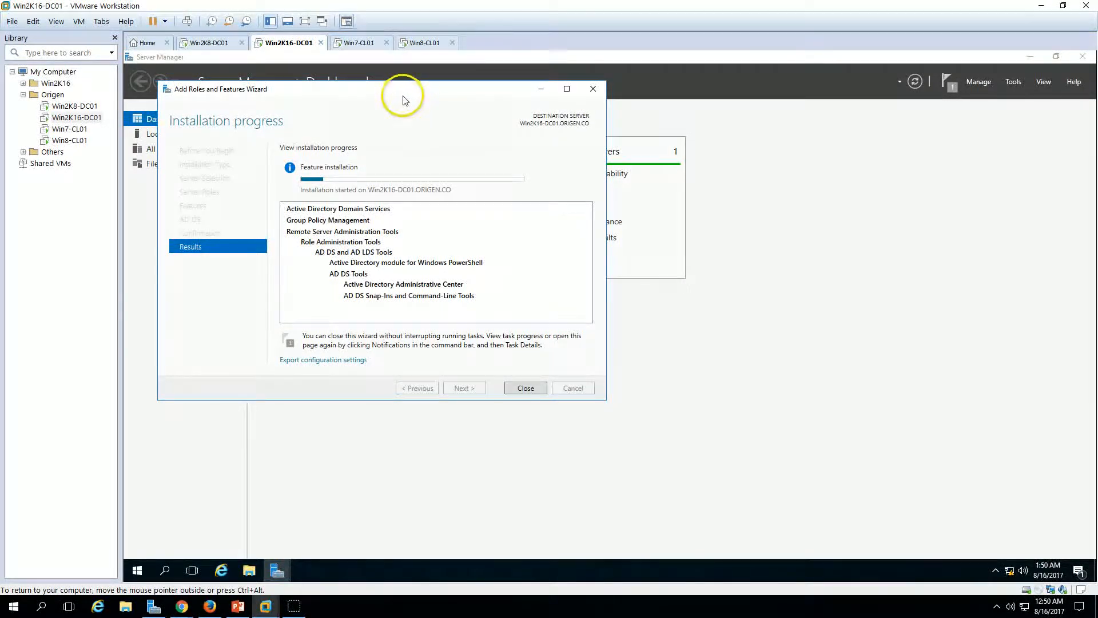
Step: Move the wizard aside while the AD DS role installation completes successfully
{"action": "left_click_drag", "start_coordinate": [404, 88], "coordinate": [612, 141]}
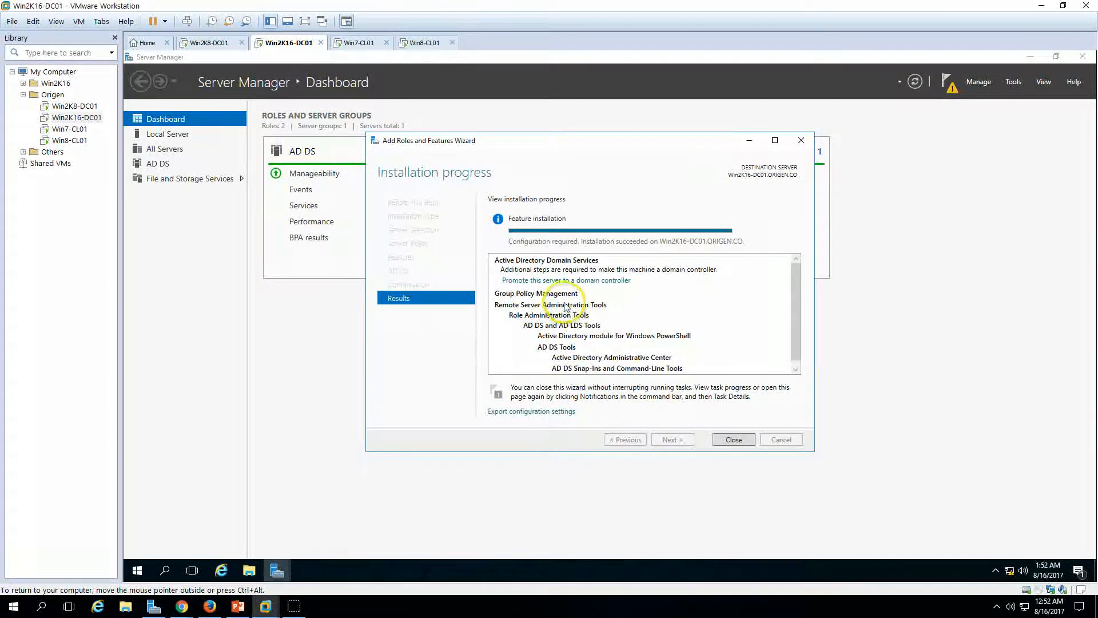
Step: Promote the server as an additional controller in ORIGEN.CO and set the DSRM password
{"action": "left_click", "coordinate": [537, 281]}
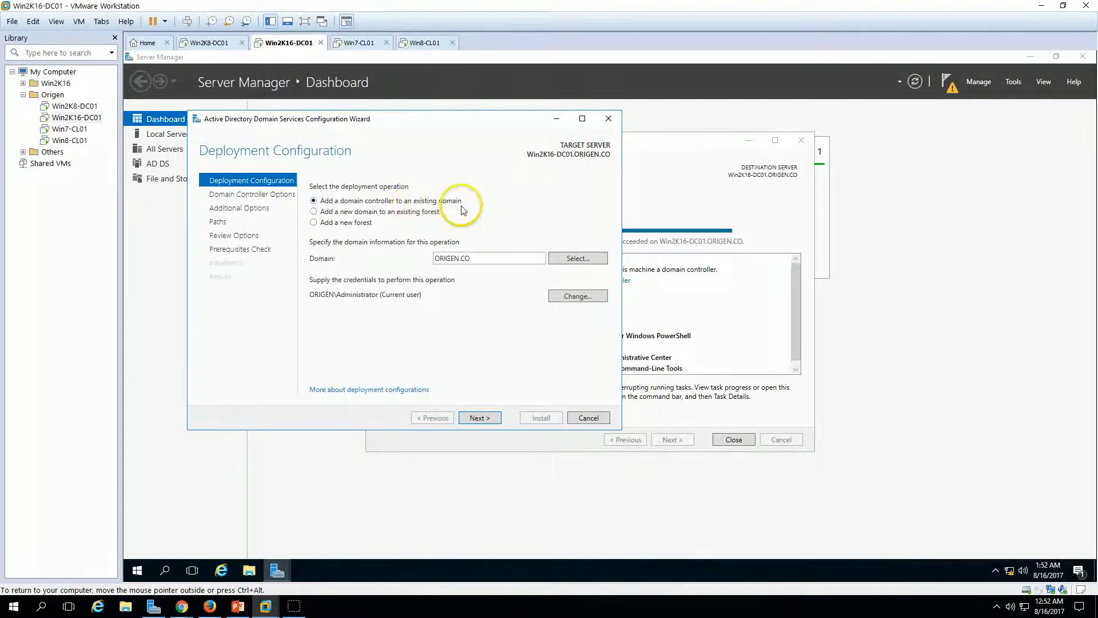
{"action": "left_click", "coordinate": [480, 419]}
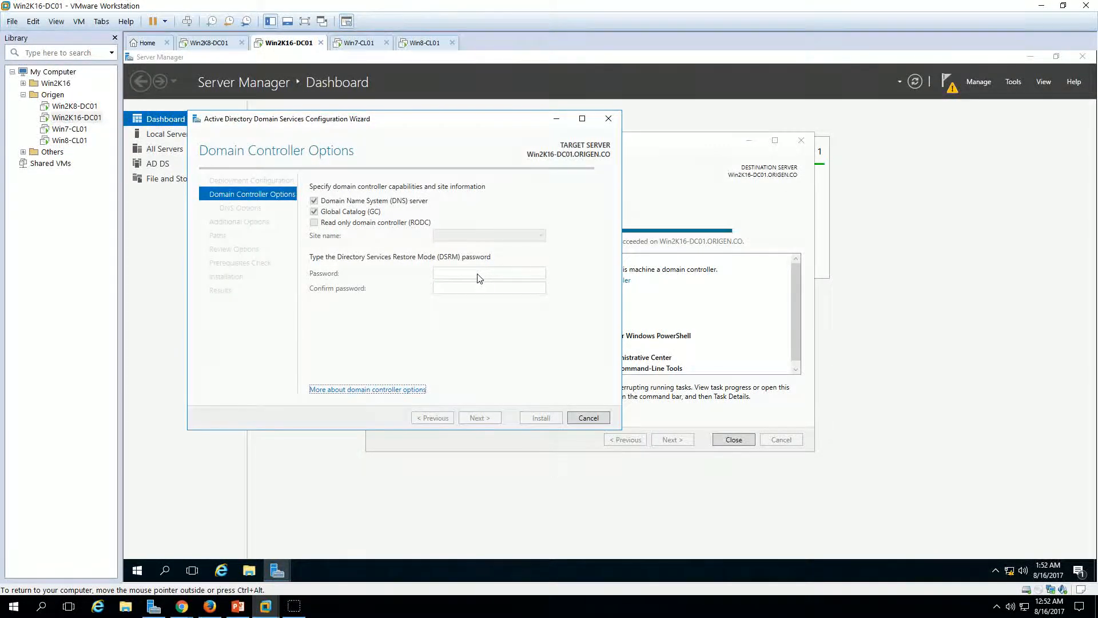
{"action": "left_click", "coordinate": [478, 274]}
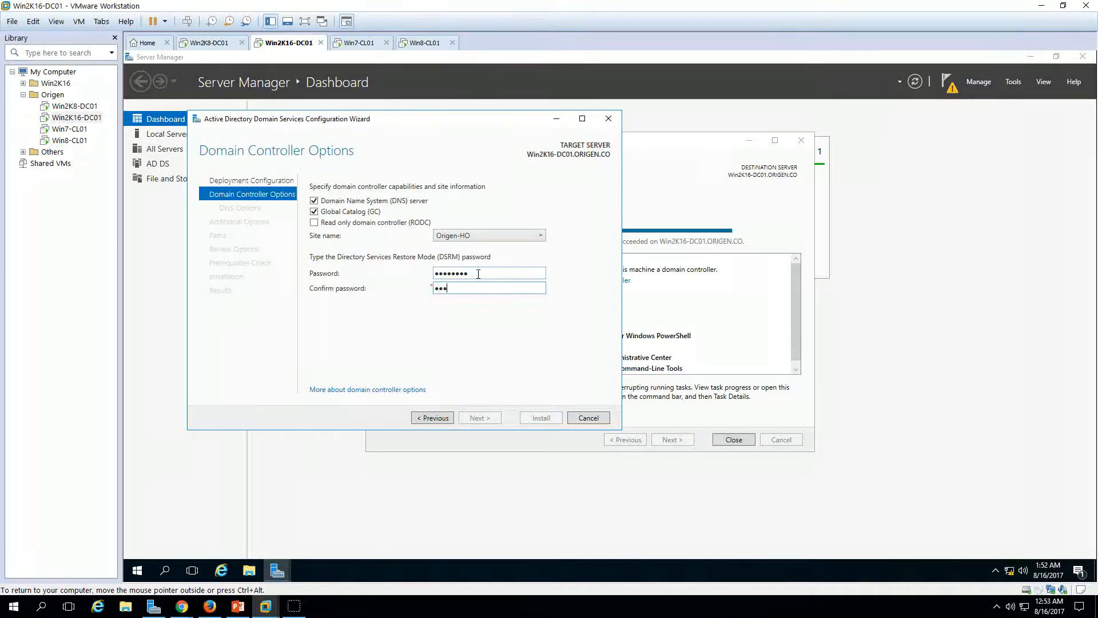
{"action": "type", "text": "••••••••"}
{"action": "left_click", "coordinate": [487, 416]}
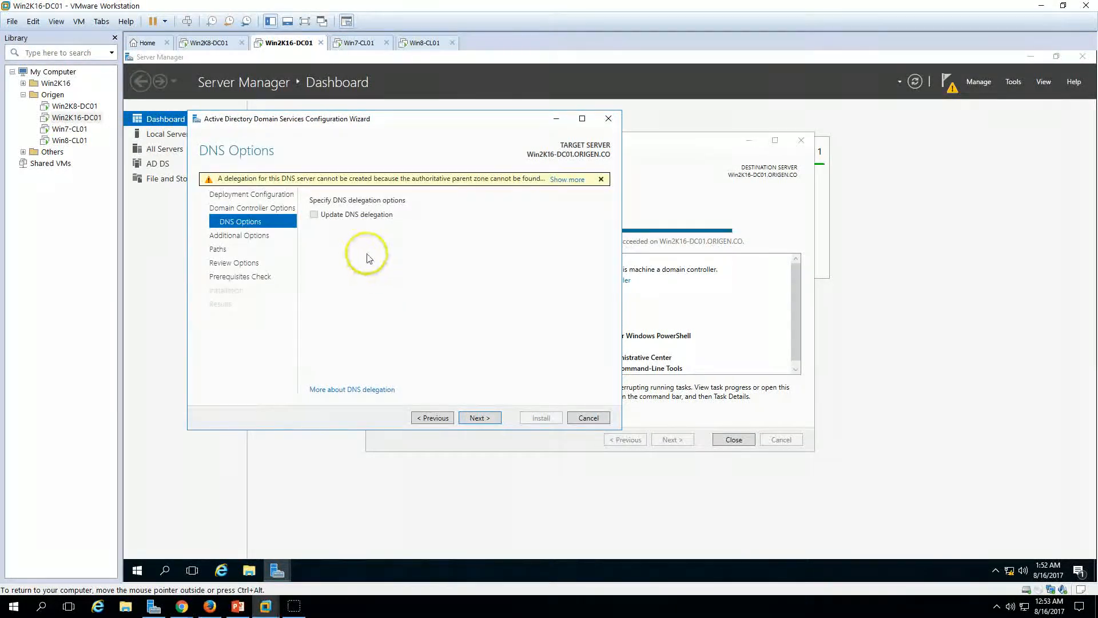
Step: Choose Win2K8-DC01.ORIGEN.CO as the replication source and keep the default NTDS and SYSVOL paths
{"action": "left_click", "coordinate": [479, 417]}
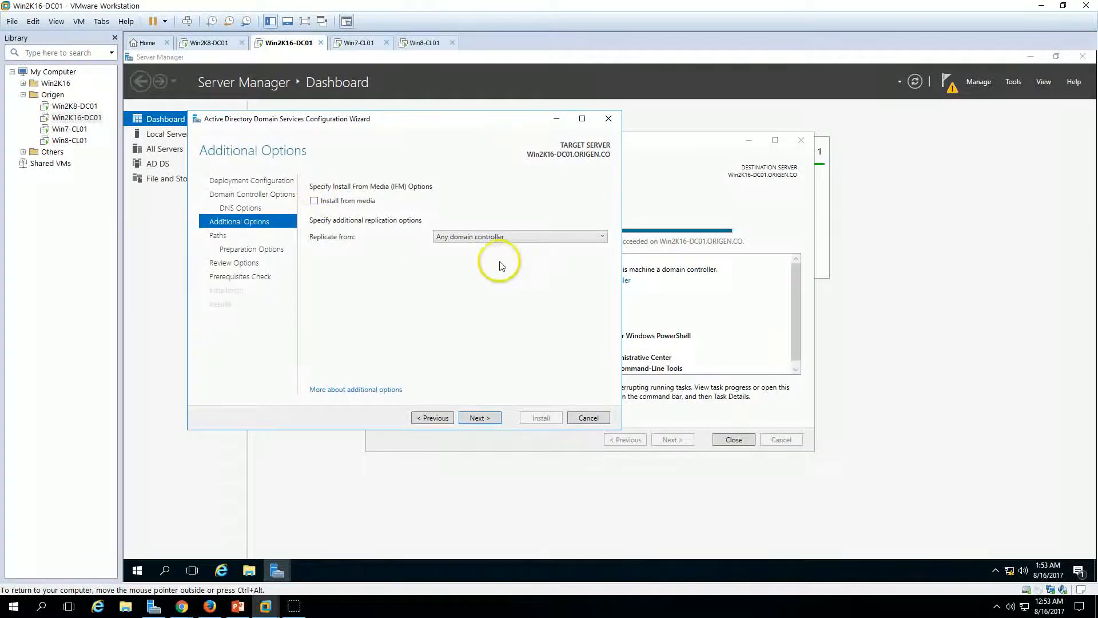
{"action": "left_click", "coordinate": [485, 237]}
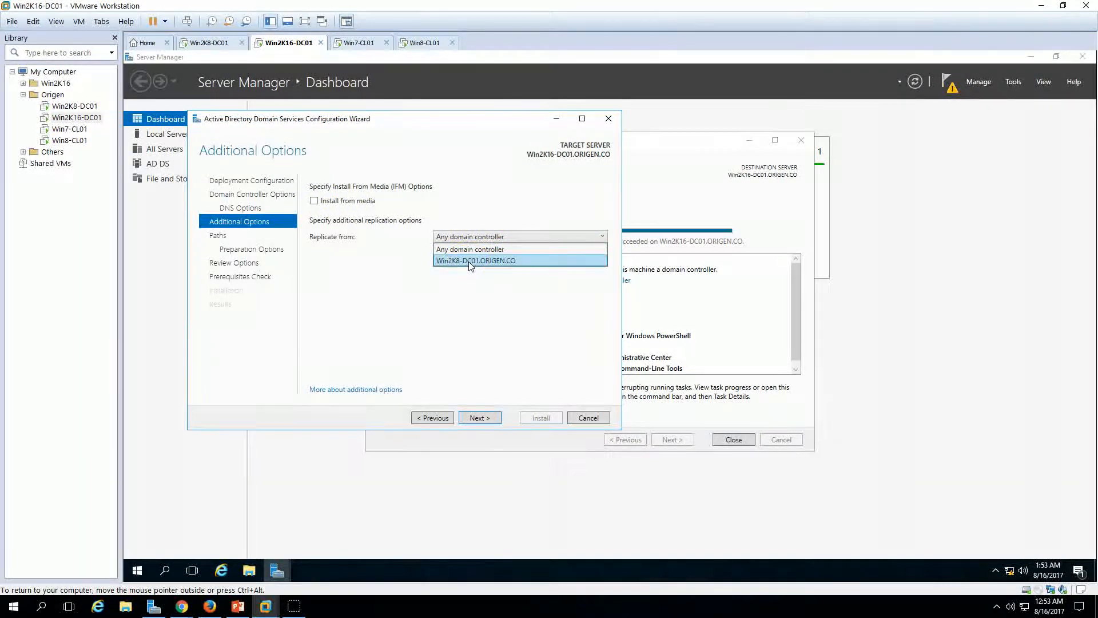
{"action": "left_click", "coordinate": [471, 261]}
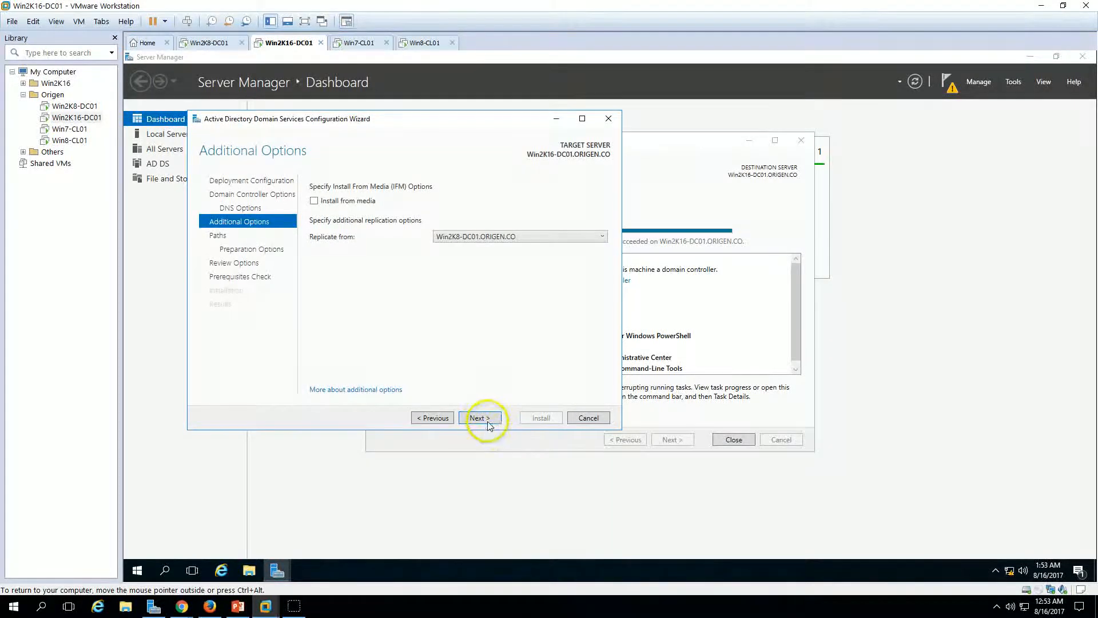
{"action": "left_click", "coordinate": [482, 237]}
{"action": "left_click", "coordinate": [475, 249]}
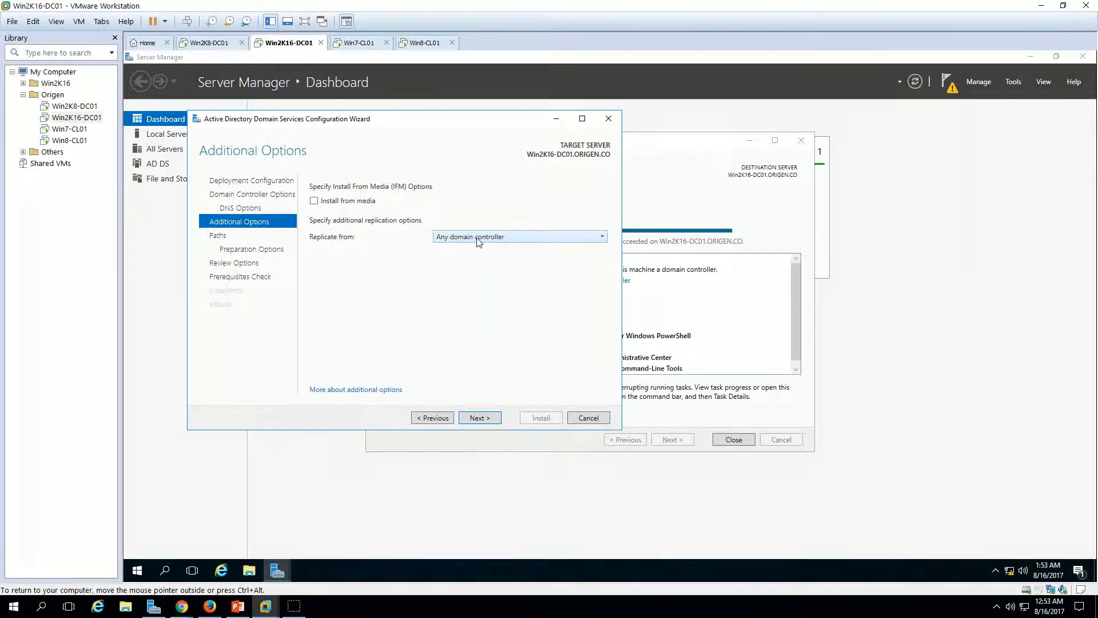
{"action": "left_click", "coordinate": [478, 238]}
{"action": "left_click", "coordinate": [473, 262]}
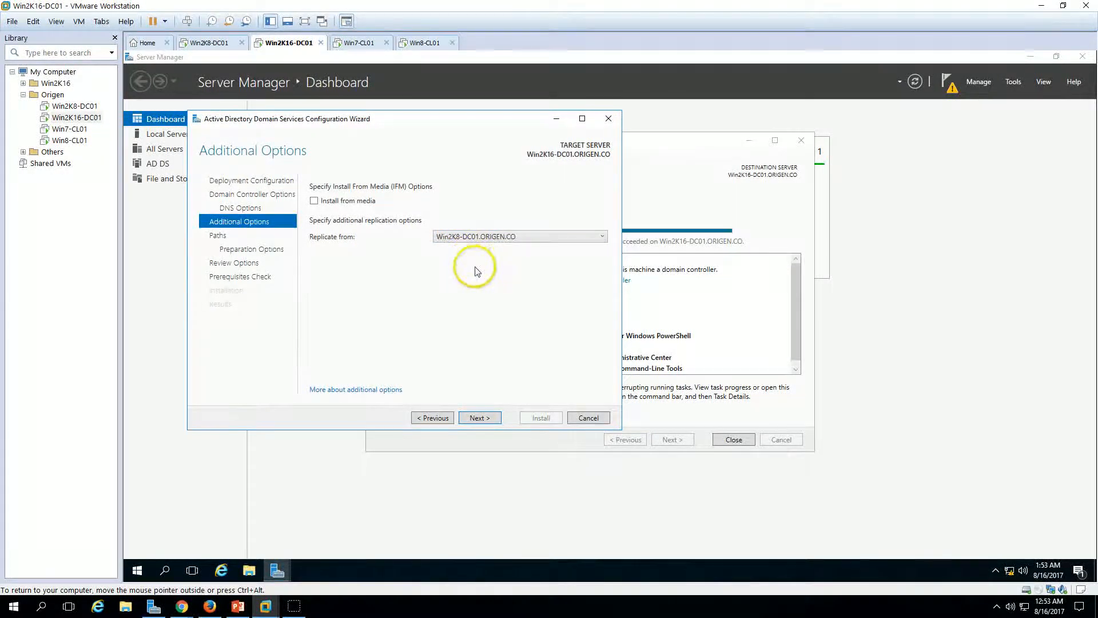
{"action": "left_click", "coordinate": [479, 418]}
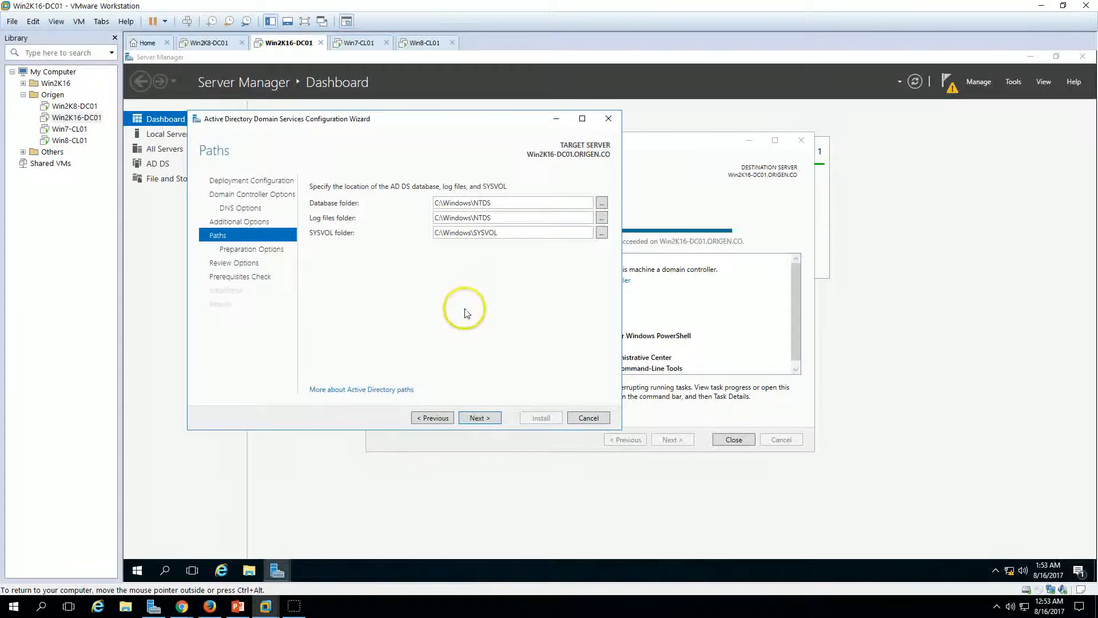
{"action": "left_click", "coordinate": [479, 418]}
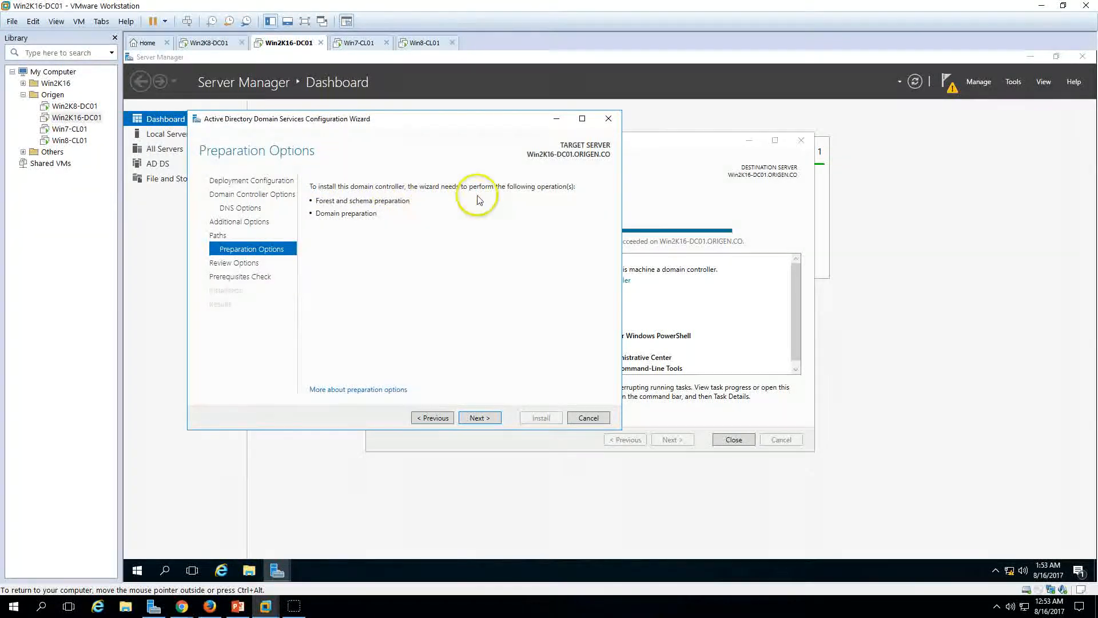
Step: Review the Global Catalog, DNS Server, source DC and folder path settings, then run the prerequisites check
{"action": "left_click", "coordinate": [486, 421]}
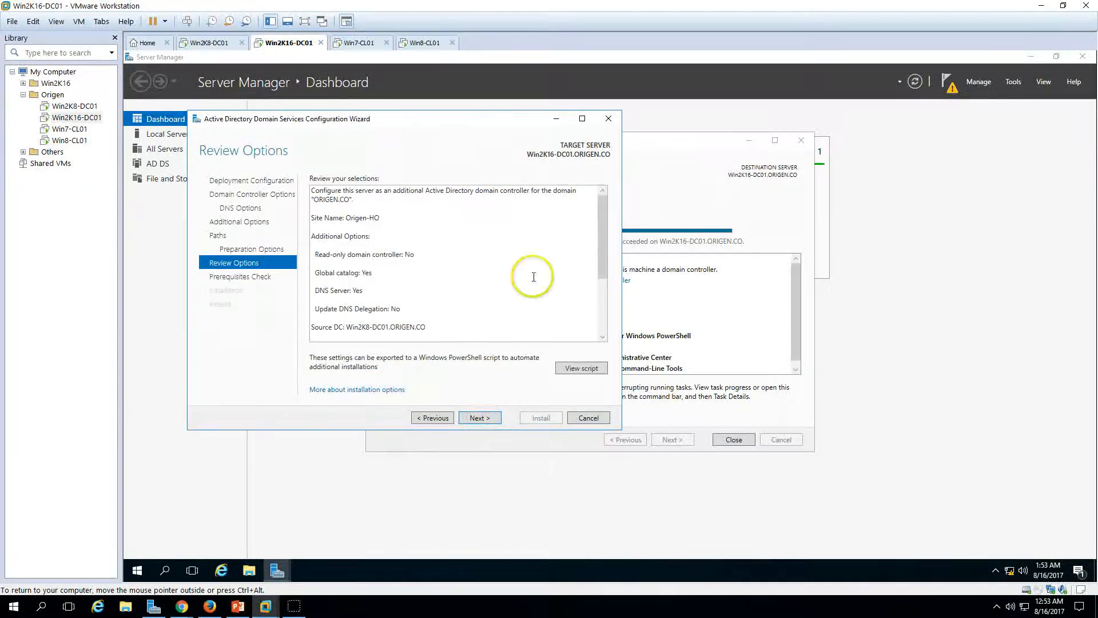
{"action": "mouse_move", "coordinate": [602, 248]}
{"action": "left_mouse_down"}
{"action": "mouse_move", "coordinate": [599, 296]}
{"action": "mouse_move", "coordinate": [601, 229]}
{"action": "left_mouse_up"}
{"action": "left_click", "coordinate": [405, 258]}
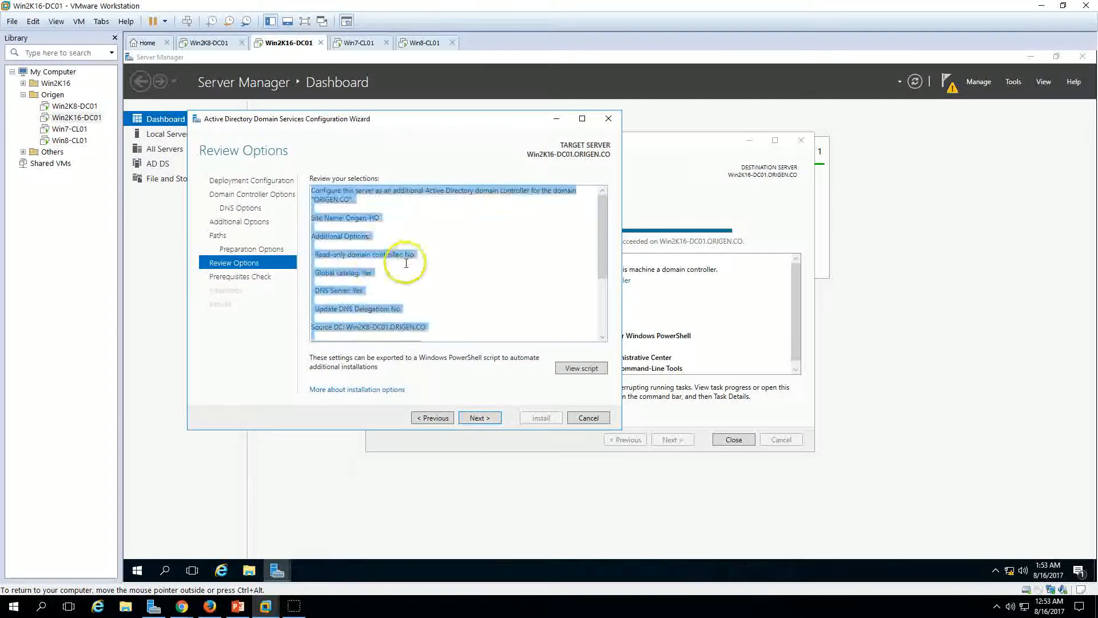
{"action": "left_click_drag", "start_coordinate": [321, 274], "coordinate": [369, 290]}
{"action": "left_click", "coordinate": [406, 295]}
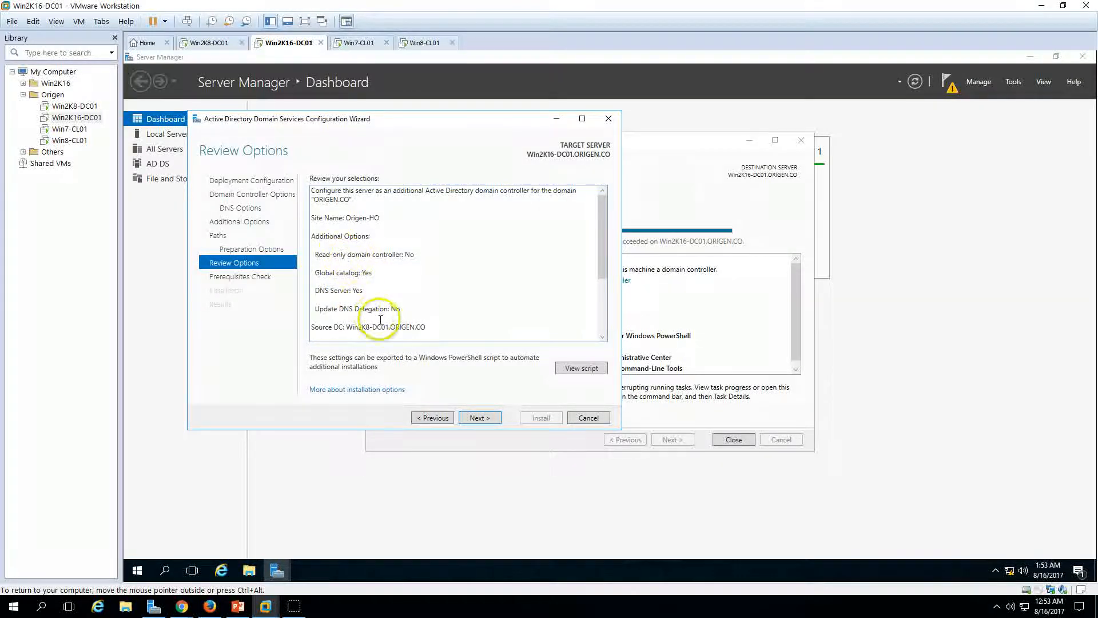
{"action": "scroll", "coordinate": [406, 314], "scroll_direction": "down", "scroll_amount": 4}
{"action": "left_click_drag", "start_coordinate": [332, 227], "coordinate": [482, 292]}
{"action": "left_click", "coordinate": [501, 337]}
{"action": "left_click", "coordinate": [482, 417]}
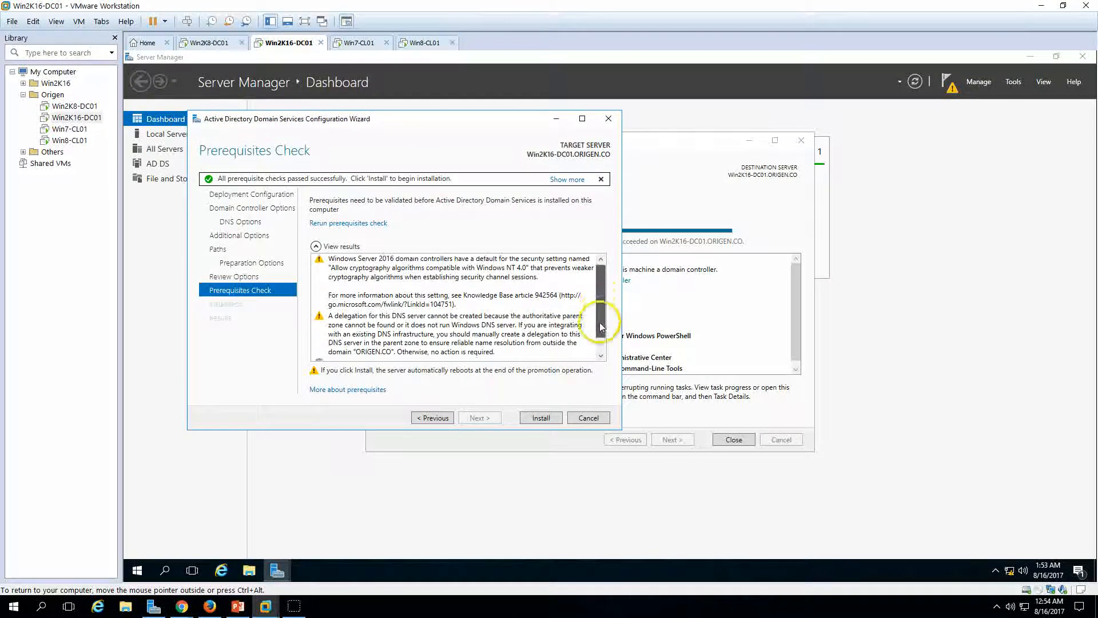
Step: Start the domain controller installation after the passed prerequisites check, then switch to Win2K8-DC01
{"action": "scroll", "coordinate": [600, 337], "scroll_direction": "down", "scroll_amount": 2}
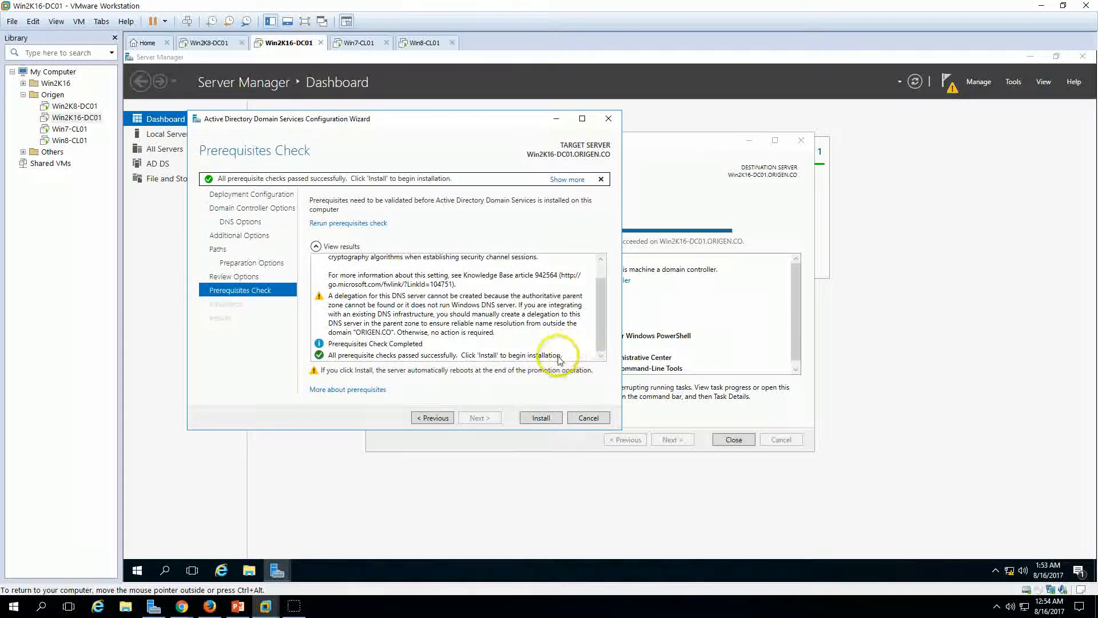
{"action": "left_click", "coordinate": [541, 416]}
{"action": "left_click_drag", "start_coordinate": [429, 127], "coordinate": [516, 135]}
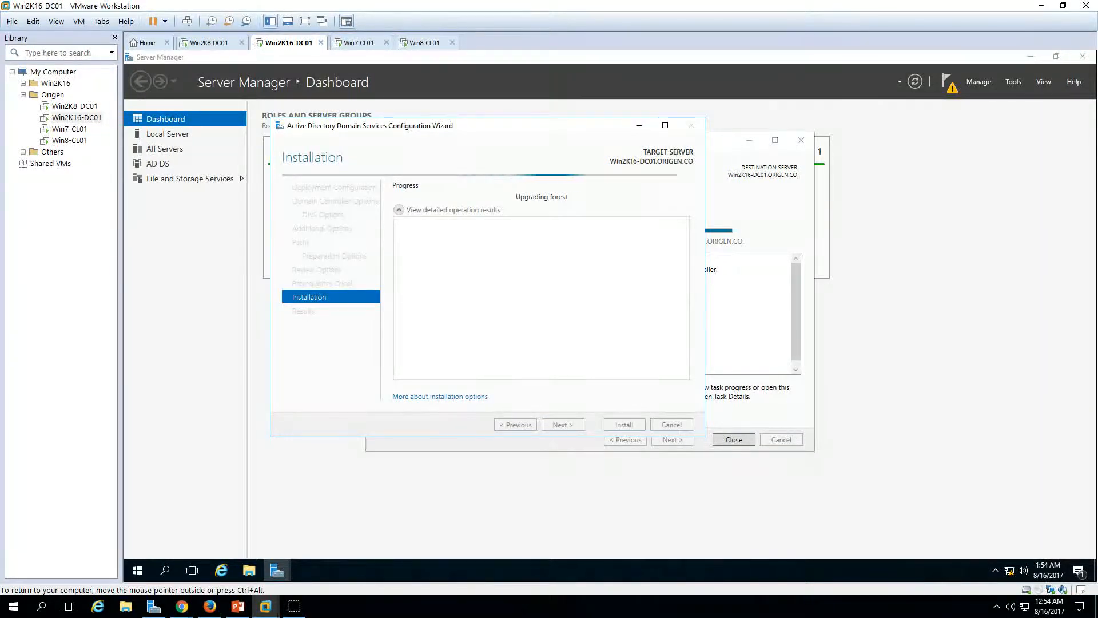
{"action": "left_click", "coordinate": [218, 43]}
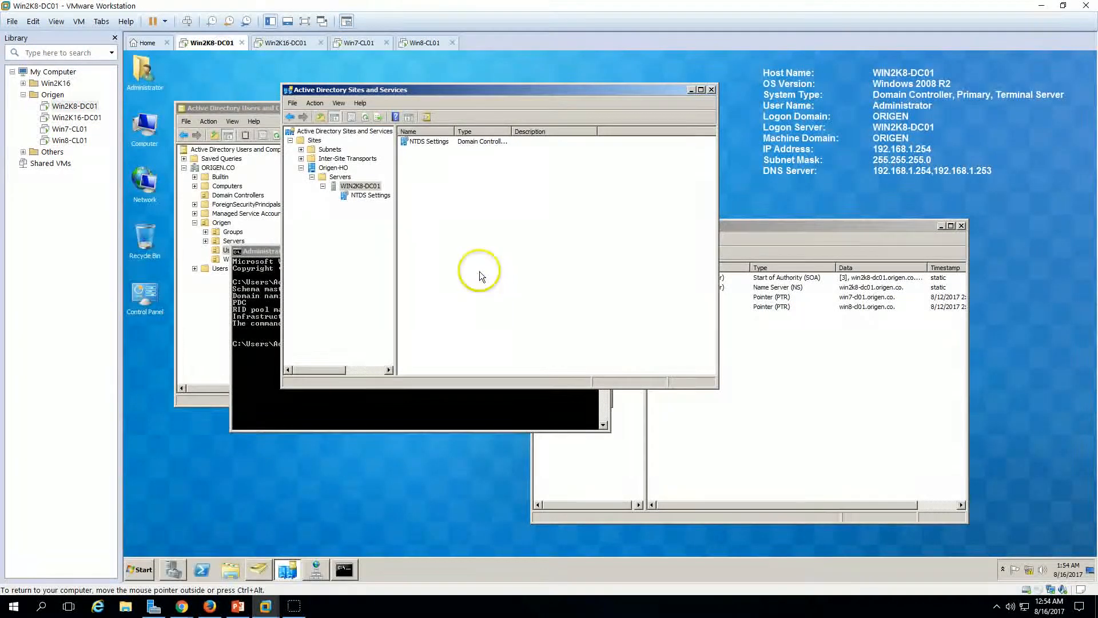
Step: Refresh Domain Controllers in ADUC on Win2K8-DC01, then go back to the Win2K16-DC01 VM
{"action": "left_click", "coordinate": [208, 329]}
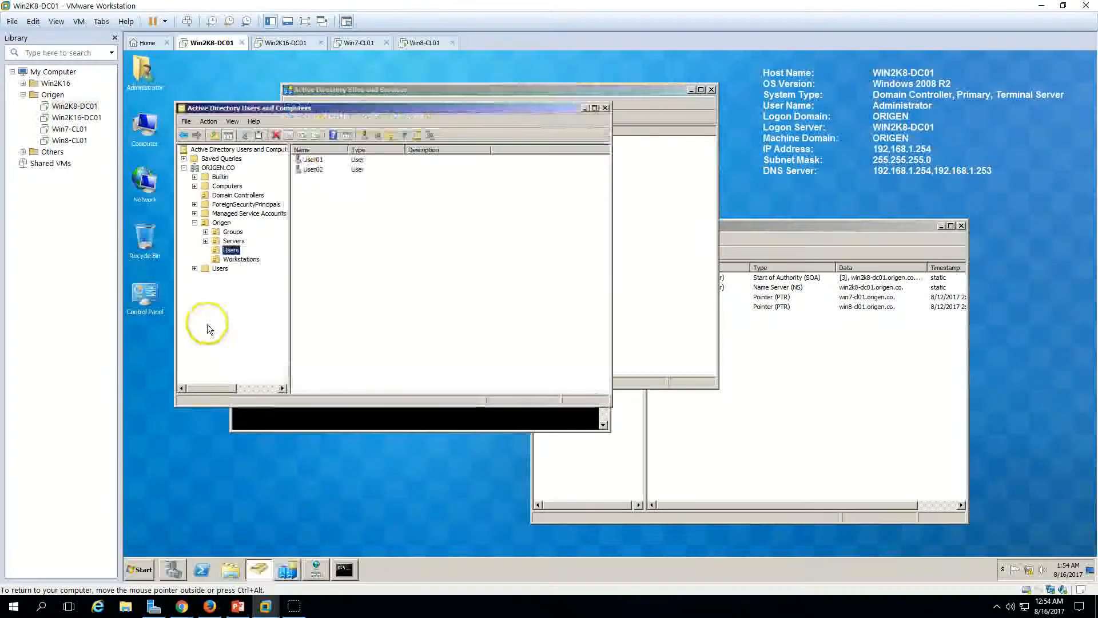
{"action": "left_click", "coordinate": [235, 195]}
{"action": "right_click", "coordinate": [307, 209]}
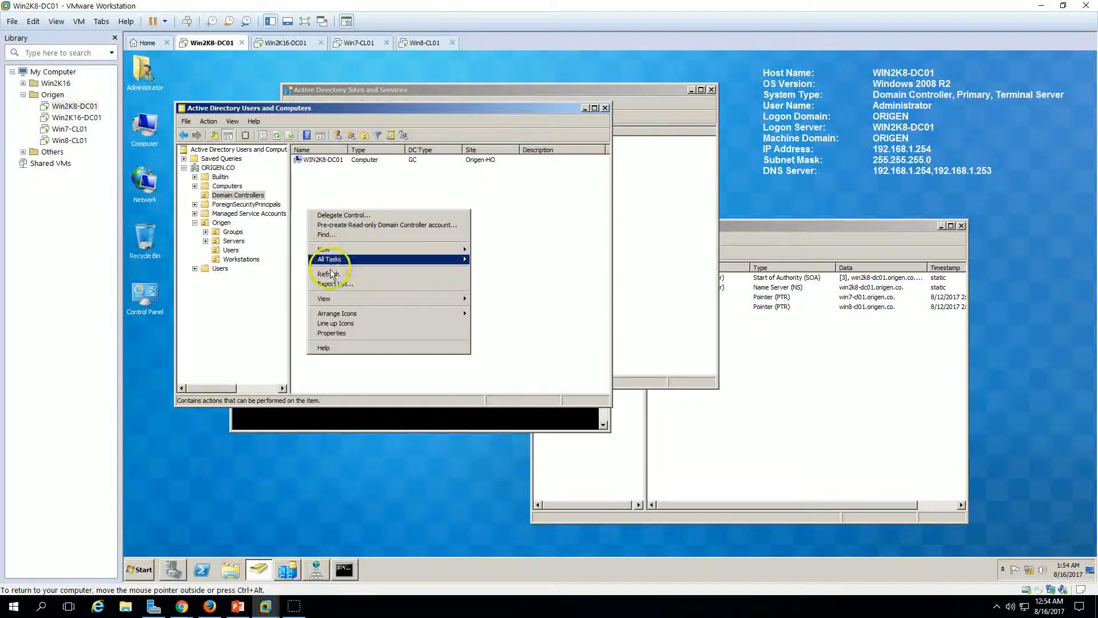
{"action": "left_click", "coordinate": [330, 273]}
{"action": "left_click", "coordinate": [311, 46]}
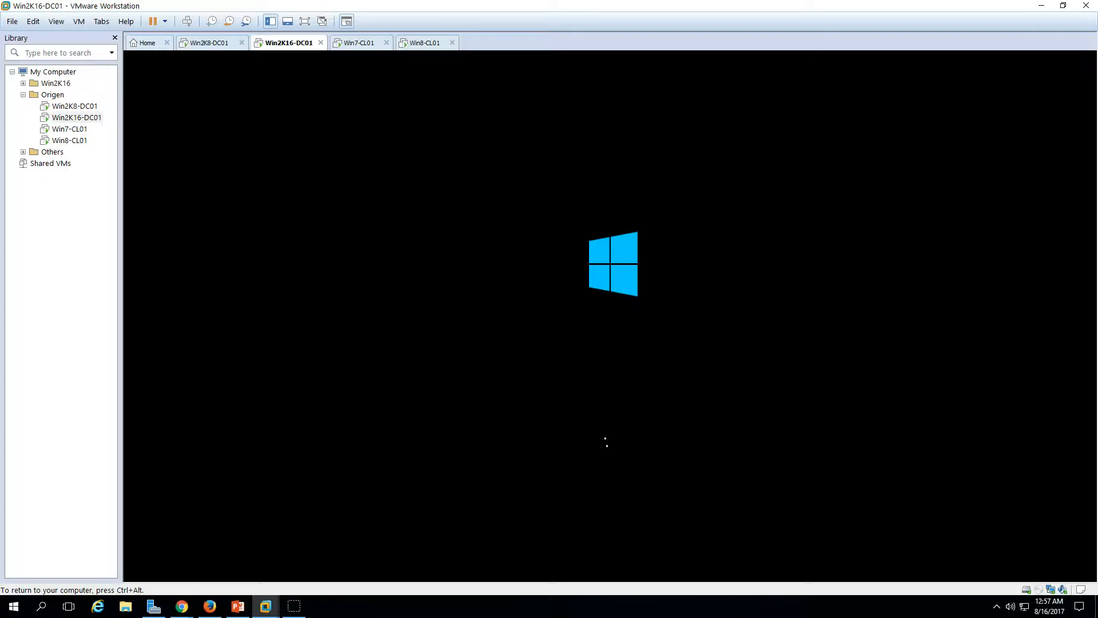
Step: Send Ctrl+Alt+Del to Win2K16-DC01 and sign in with the administrator password
{"action": "key", "text": "ctrl+alt"}
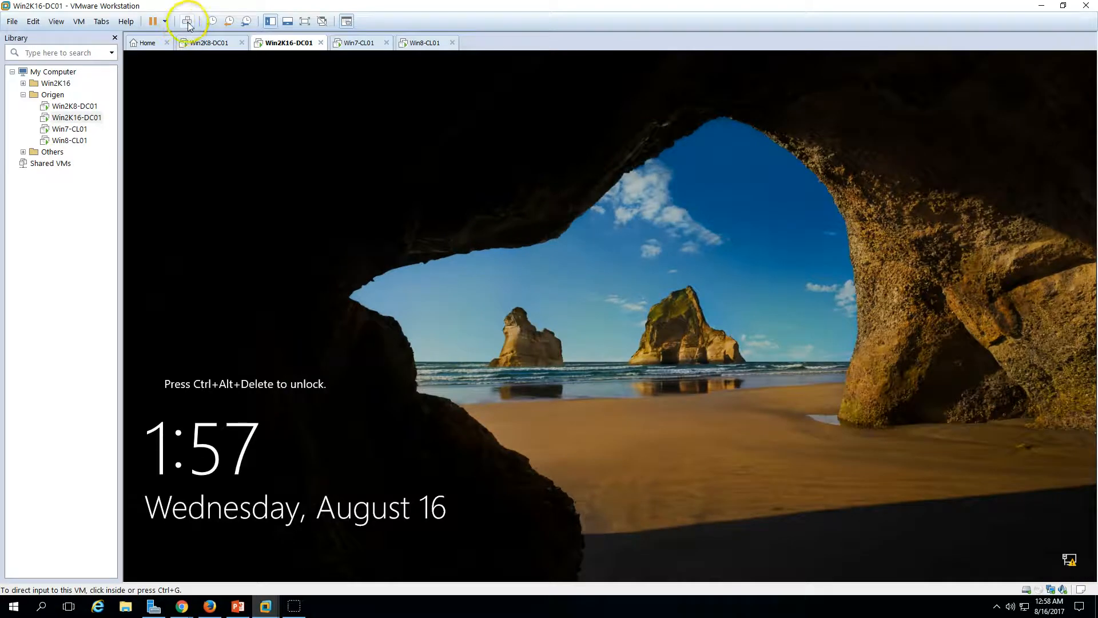
{"action": "left_click", "coordinate": [188, 23]}
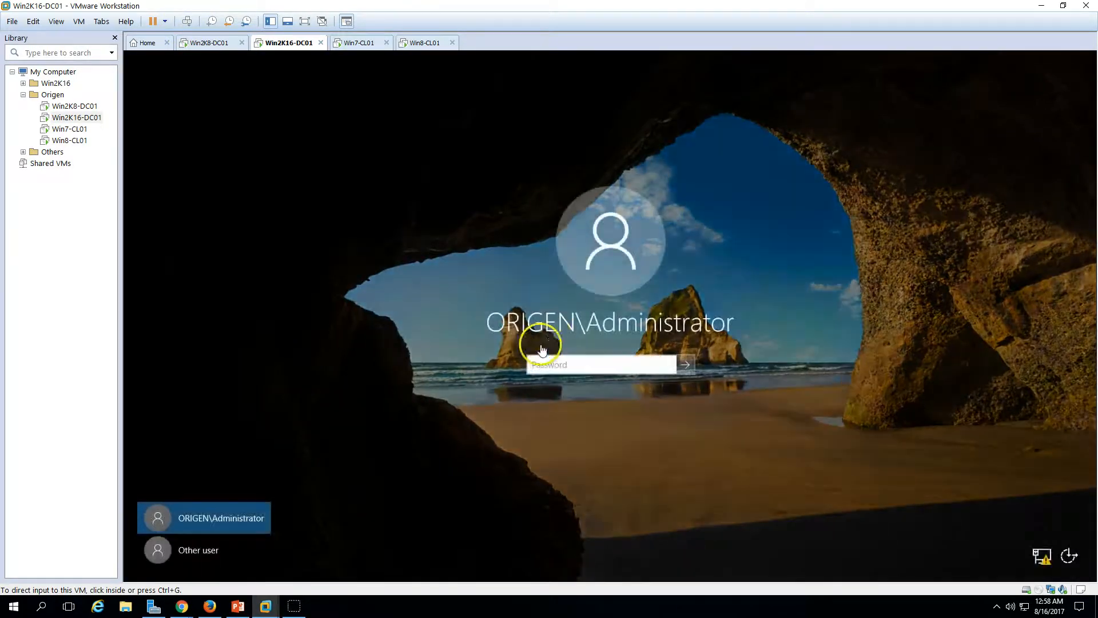
{"action": "left_click", "coordinate": [553, 366]}
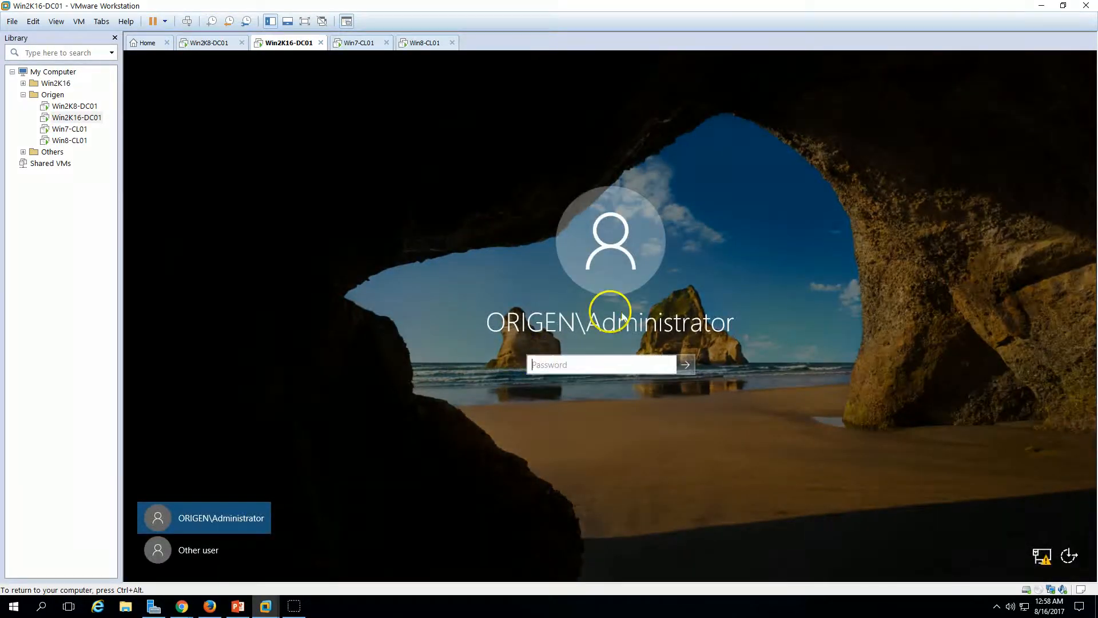
{"action": "type", "text": "Pa$"}
{"action": "key", "text": "Return"}
Step: On Win2K8-DC01, refresh Domain Controllers to show the new controller and maximize ADUC
{"action": "left_click", "coordinate": [213, 44]}
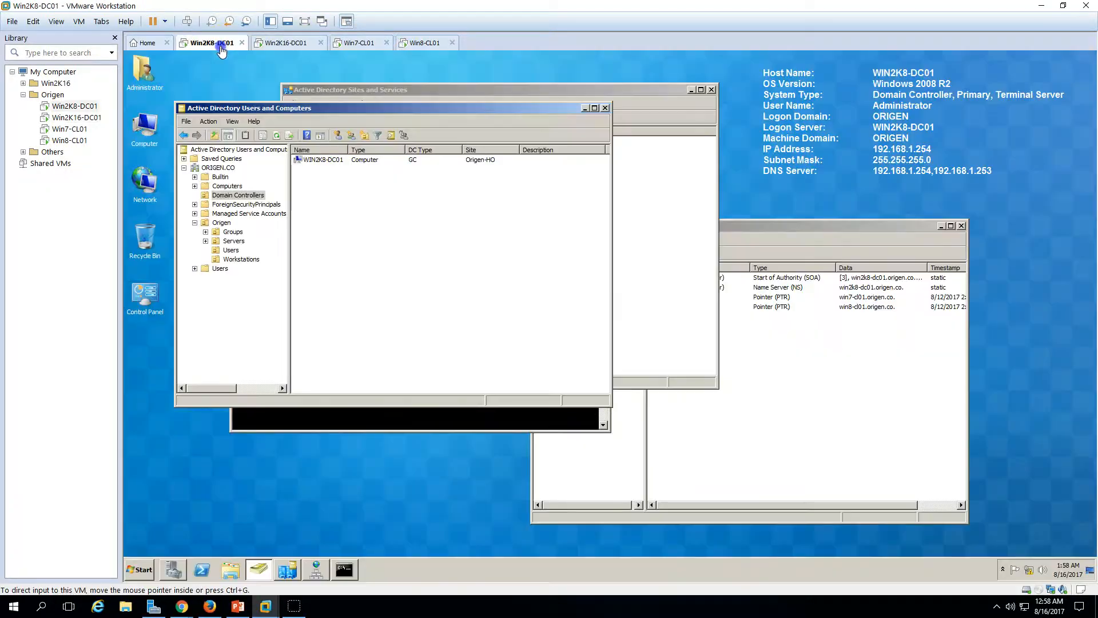
{"action": "right_click", "coordinate": [369, 207]}
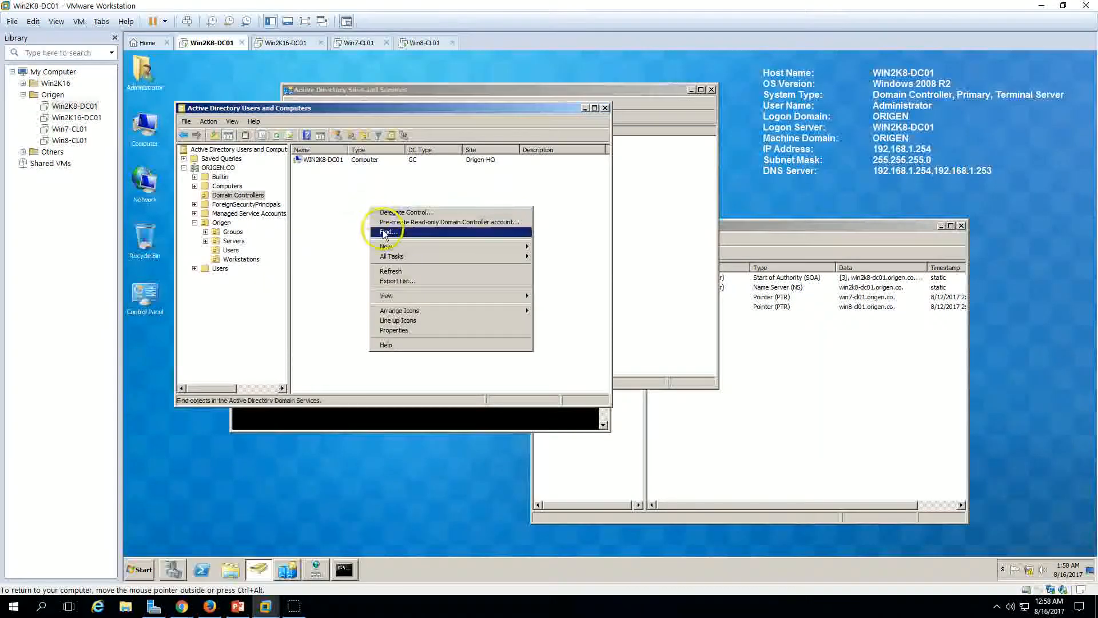
{"action": "left_click", "coordinate": [394, 272]}
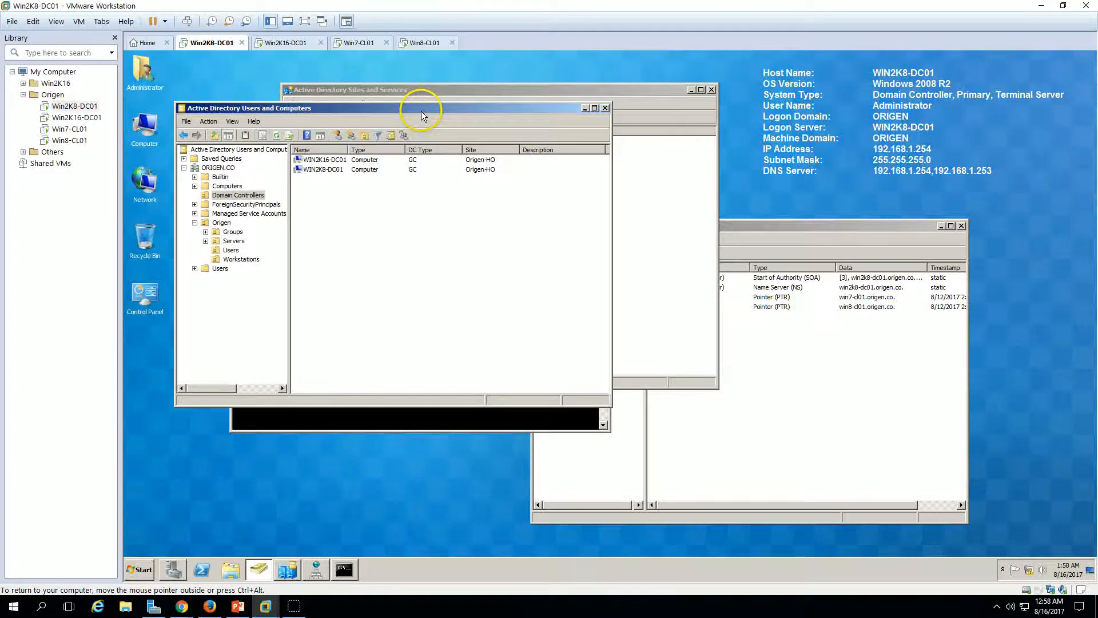
{"action": "double_click", "coordinate": [422, 113]}
Step: Uncheck Global Catalog in WIN2K8-DC01's NTDS Settings and refresh so it shows type DC
{"action": "left_click", "coordinate": [271, 116]}
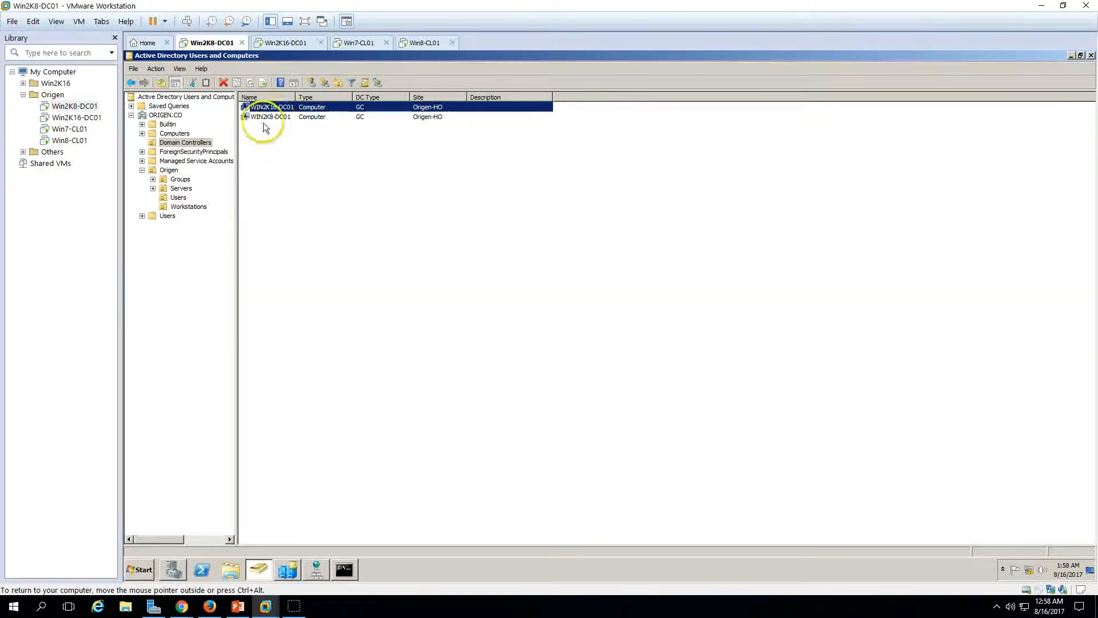
{"action": "left_click", "coordinate": [278, 120]}
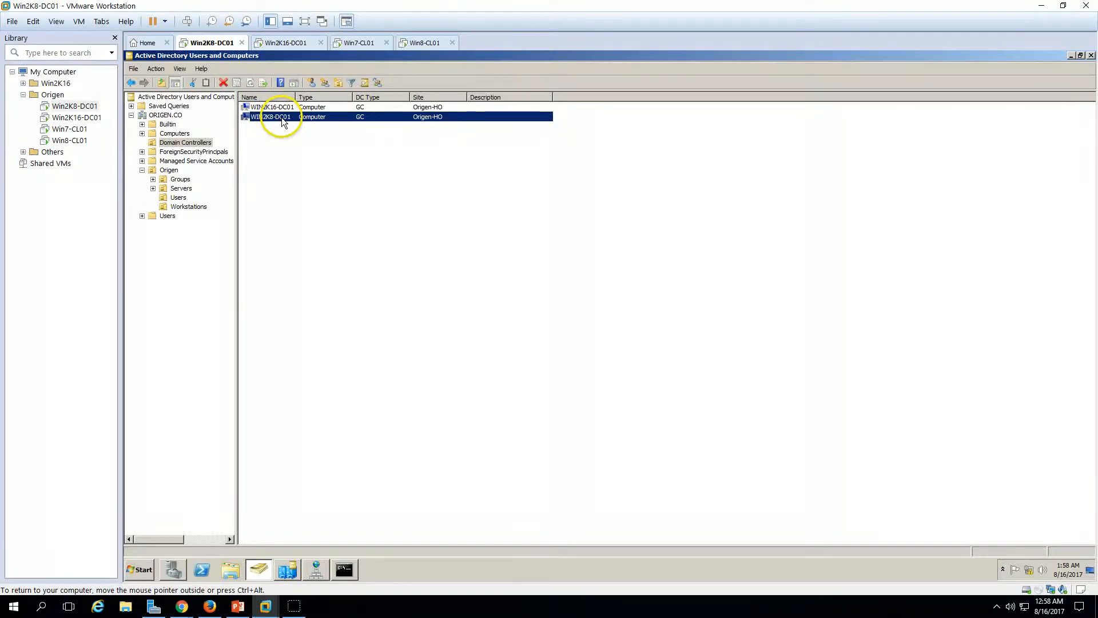
{"action": "right_click", "coordinate": [281, 117]}
{"action": "left_click", "coordinate": [322, 210]}
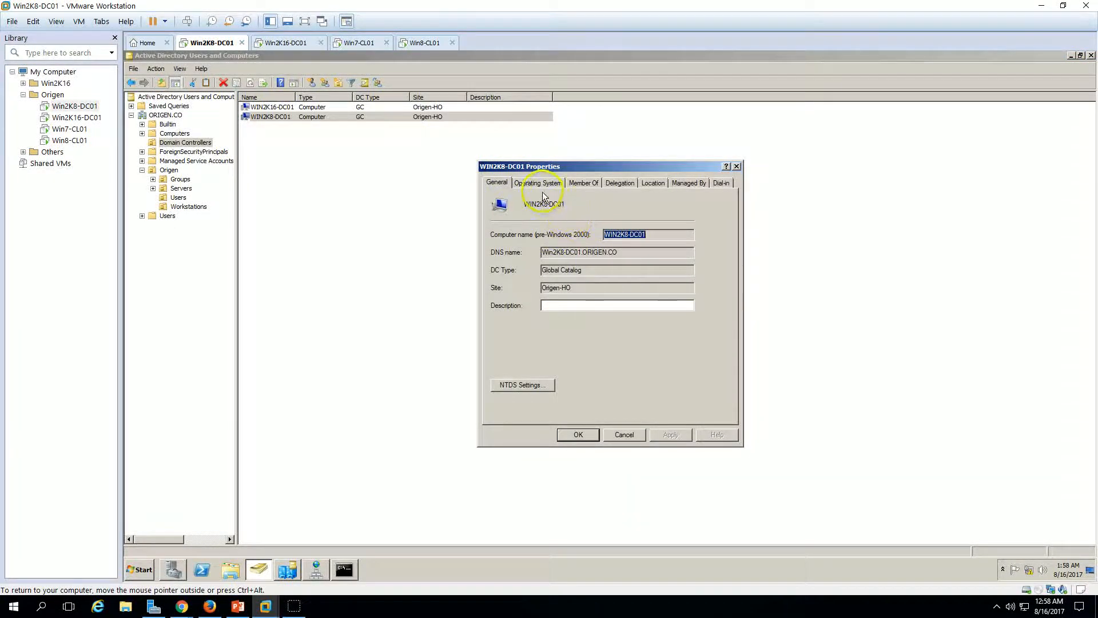
{"action": "left_click", "coordinate": [529, 385]}
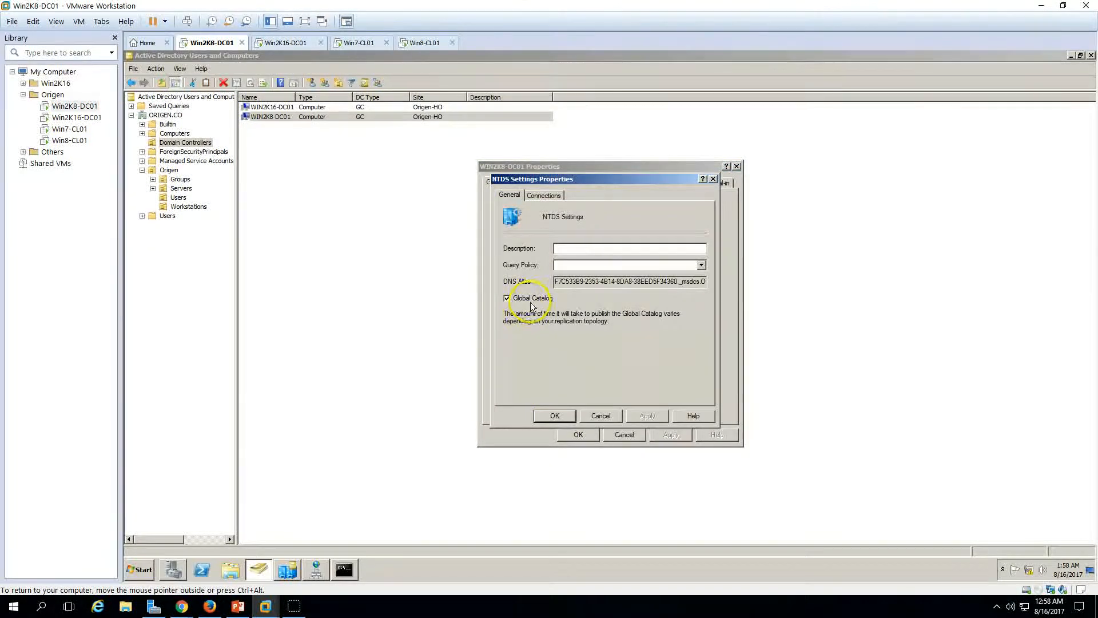
{"action": "left_click", "coordinate": [554, 415]}
{"action": "left_click", "coordinate": [577, 434]}
{"action": "right_click", "coordinate": [349, 184]}
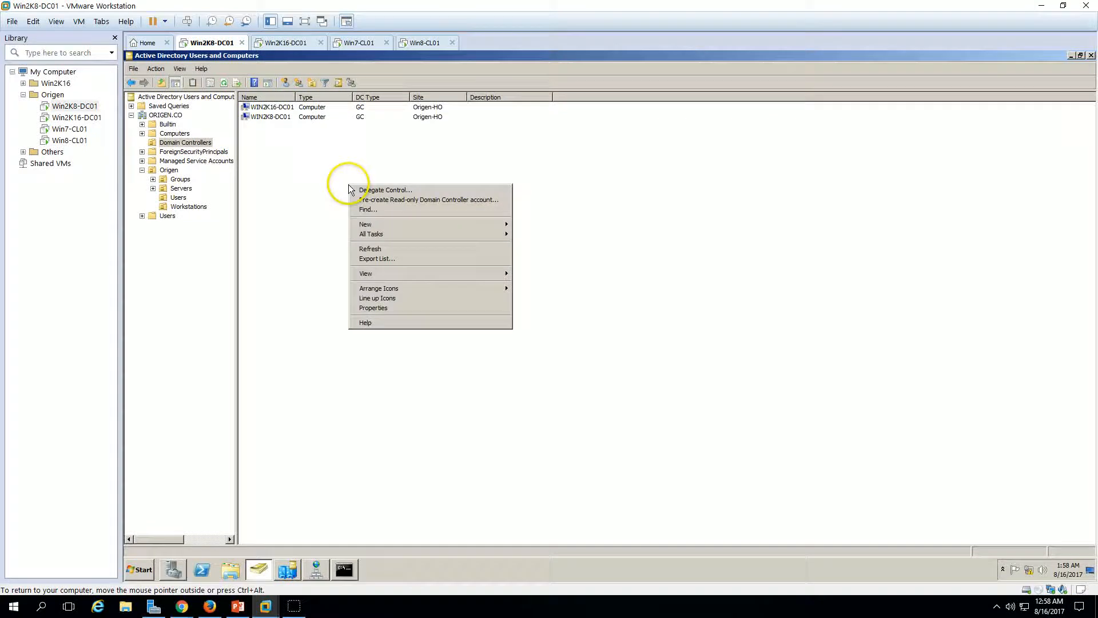
{"action": "left_click", "coordinate": [375, 252]}
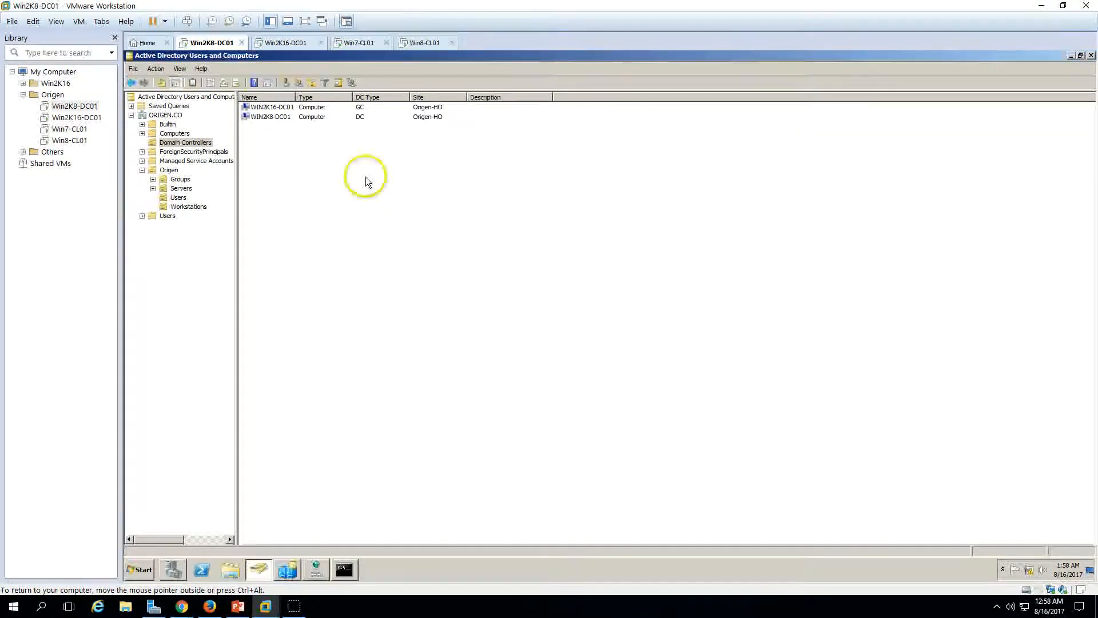
{"action": "left_click", "coordinate": [274, 116]}
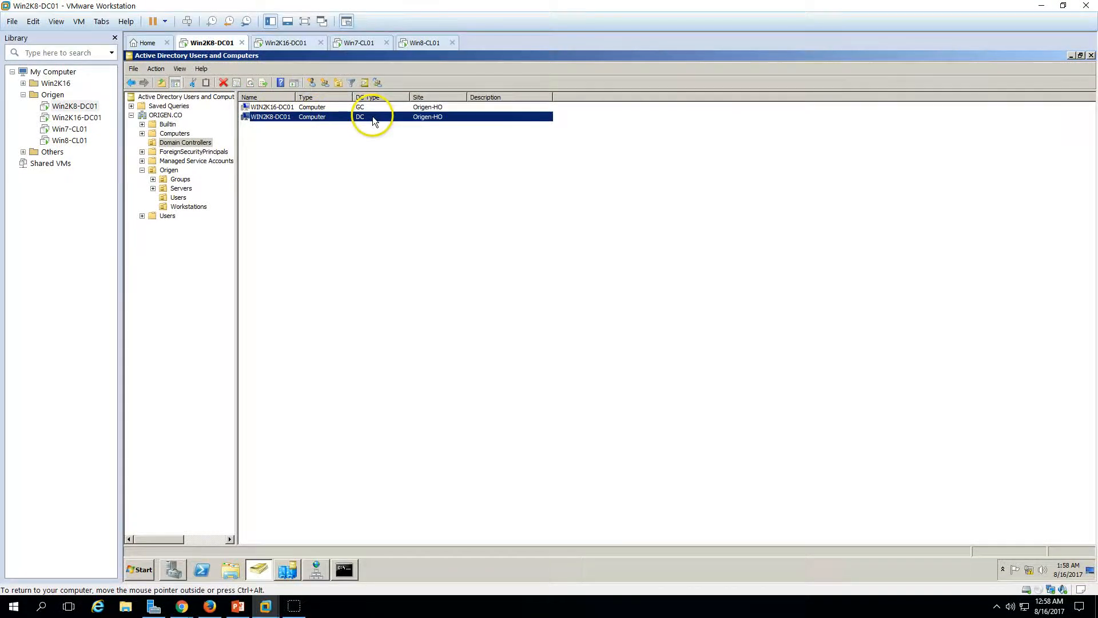
Step: Start the stopped OneSyncSvc service on Win2K16-DC01 from Server Manager's services view
{"action": "left_click", "coordinate": [286, 43]}
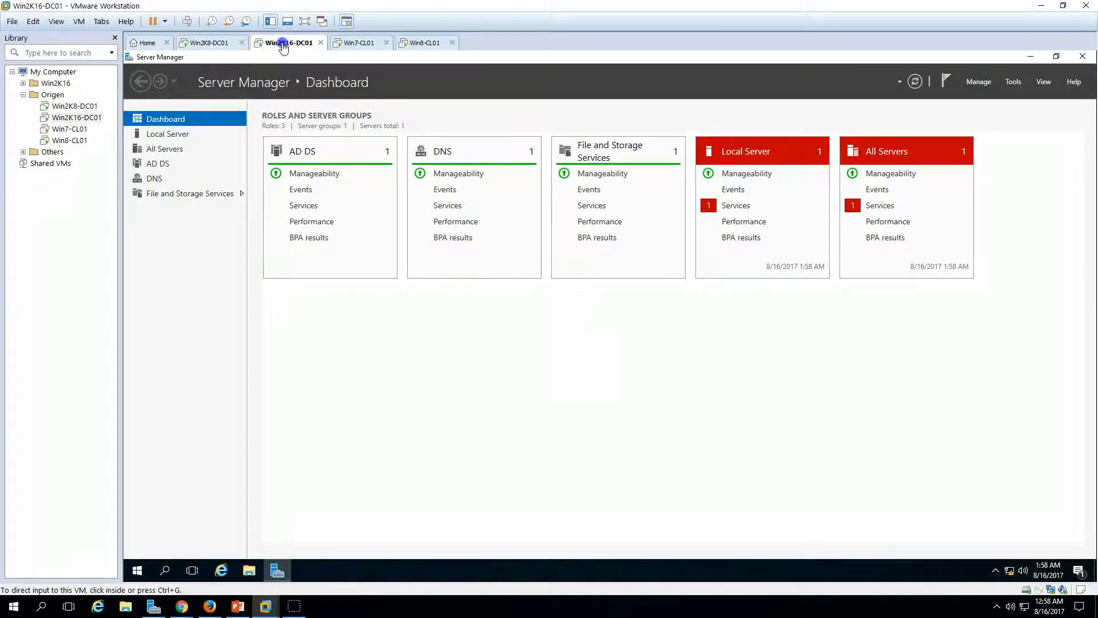
{"action": "left_click", "coordinate": [734, 205]}
{"action": "right_click", "coordinate": [644, 286]}
{"action": "left_click", "coordinate": [681, 293]}
{"action": "left_click", "coordinate": [726, 432]}
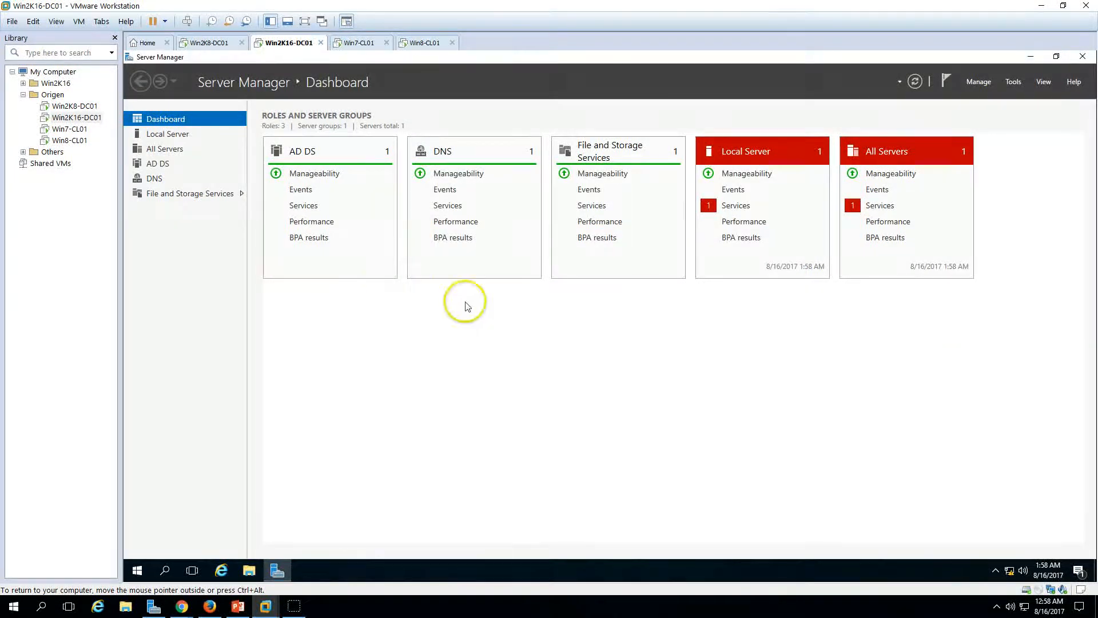
{"action": "left_click", "coordinate": [237, 612]}
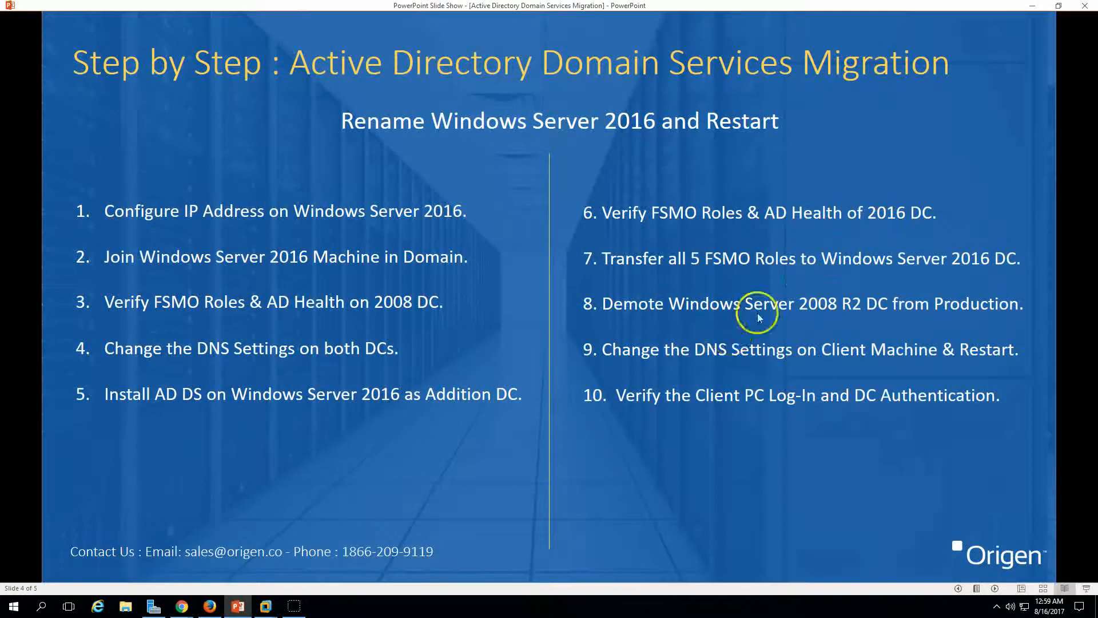
{"action": "left_click", "coordinate": [266, 606]}
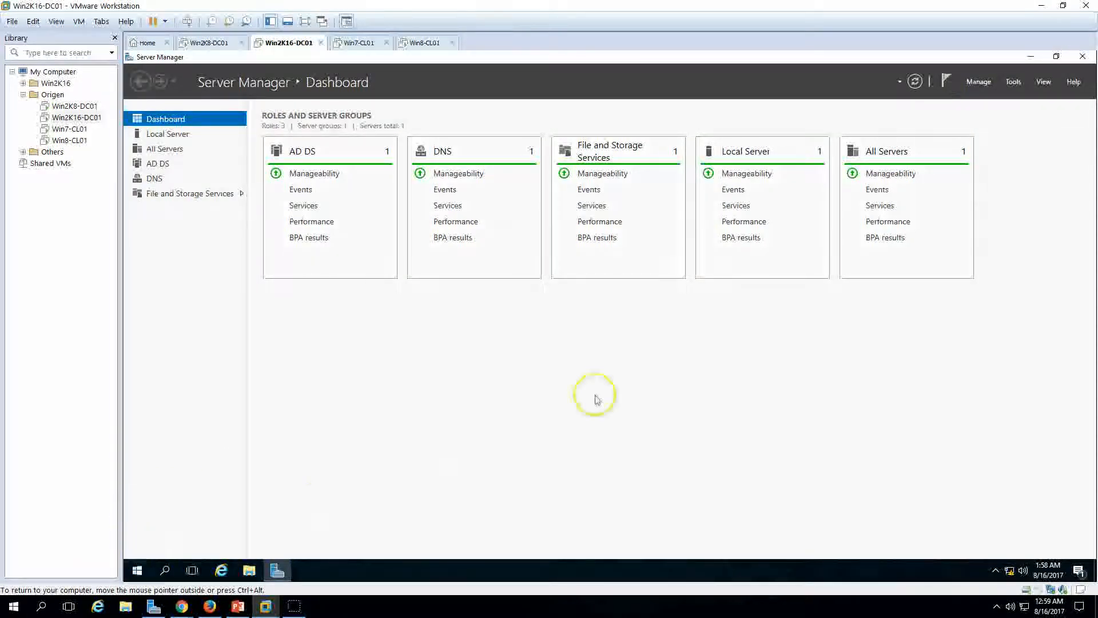
Step: Launch Active Directory Users and Computers and DNS Manager from Server Manager's Tools menu
{"action": "left_click", "coordinate": [1013, 82]}
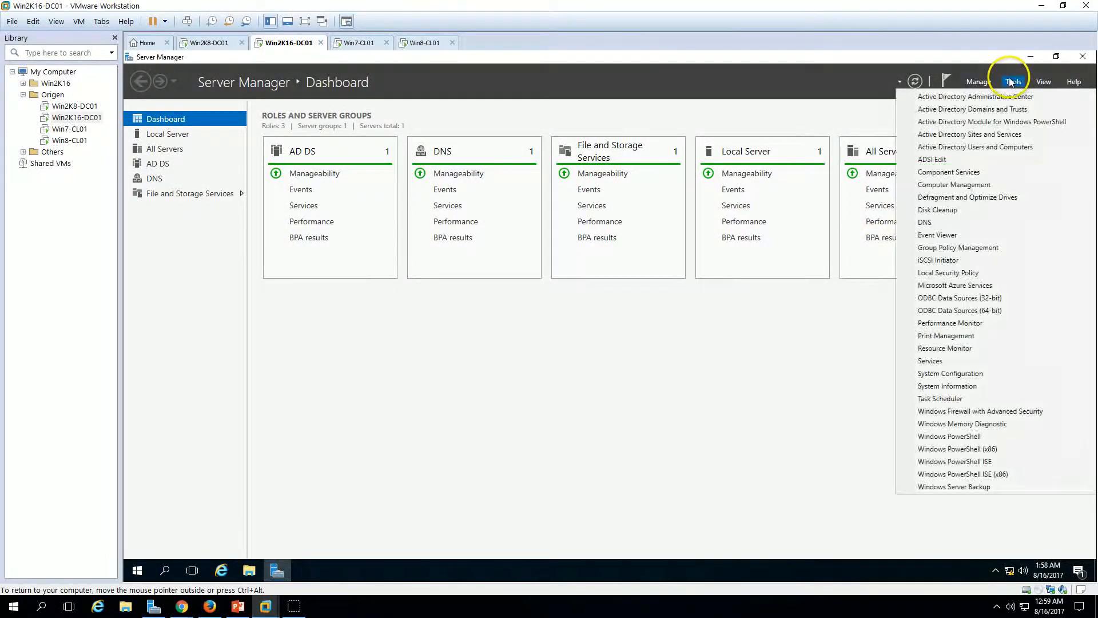
{"action": "left_click", "coordinate": [978, 148]}
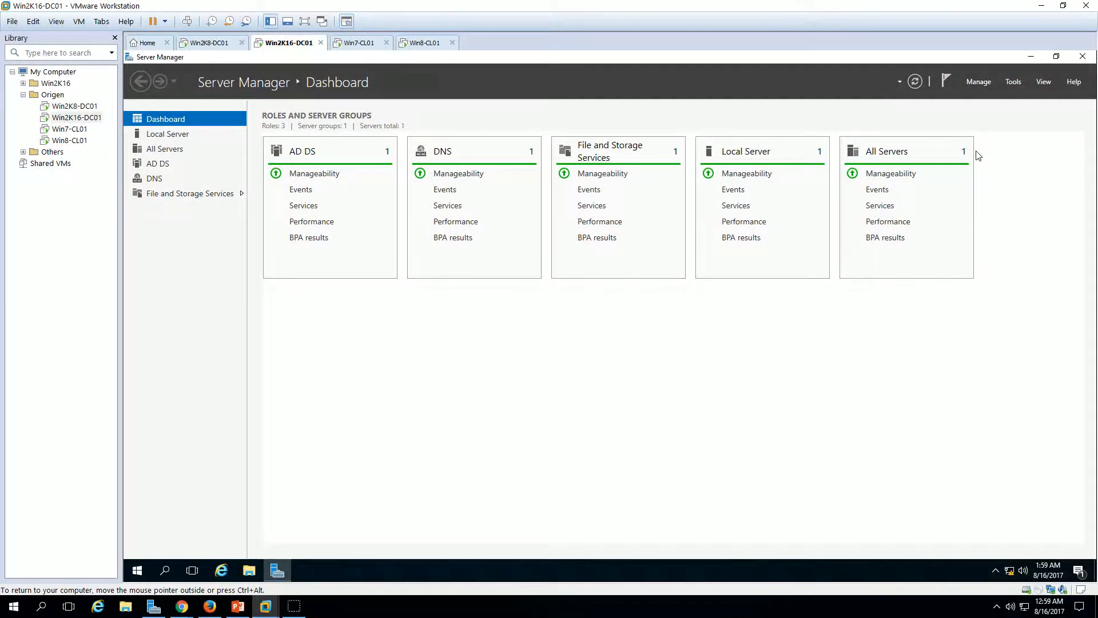
{"action": "left_click", "coordinate": [1013, 86]}
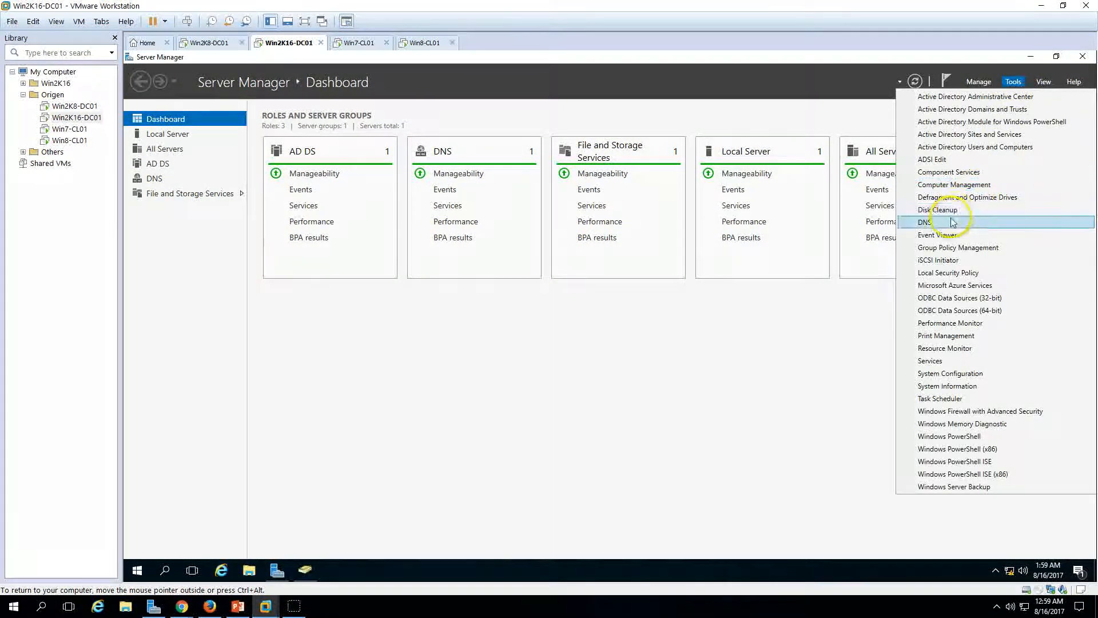
{"action": "left_click", "coordinate": [950, 224]}
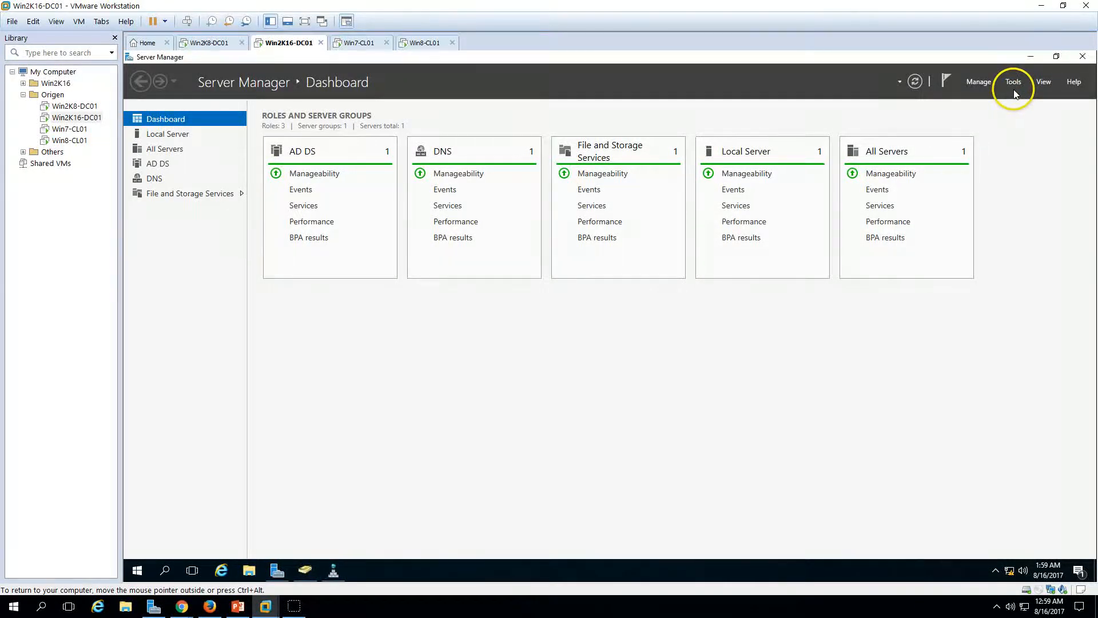
{"action": "left_click", "coordinate": [1011, 82]}
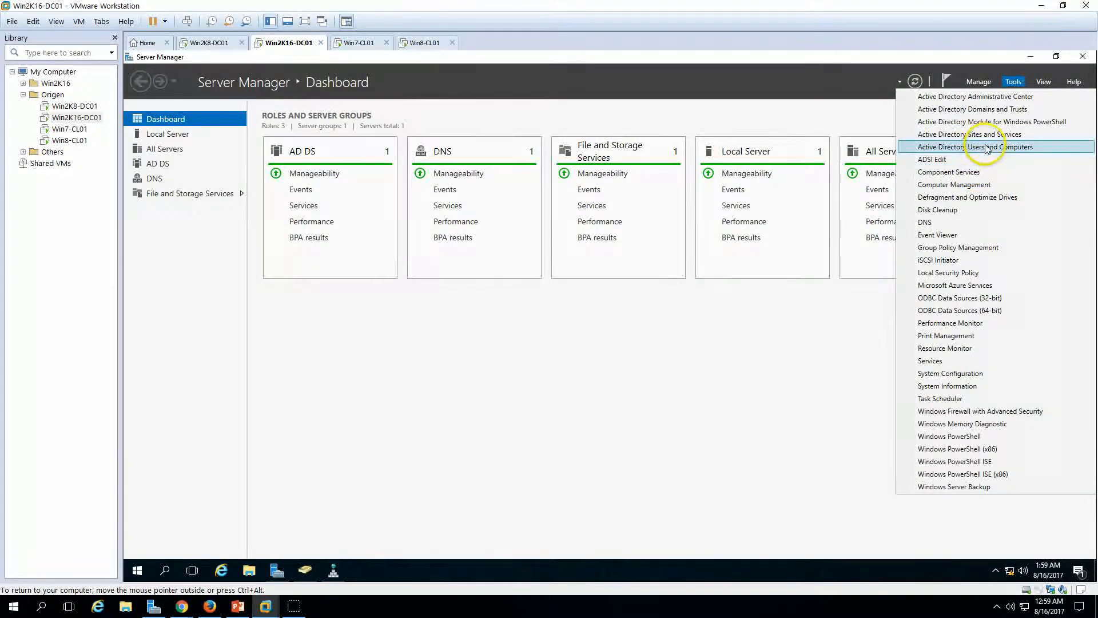
{"action": "left_click", "coordinate": [984, 147]}
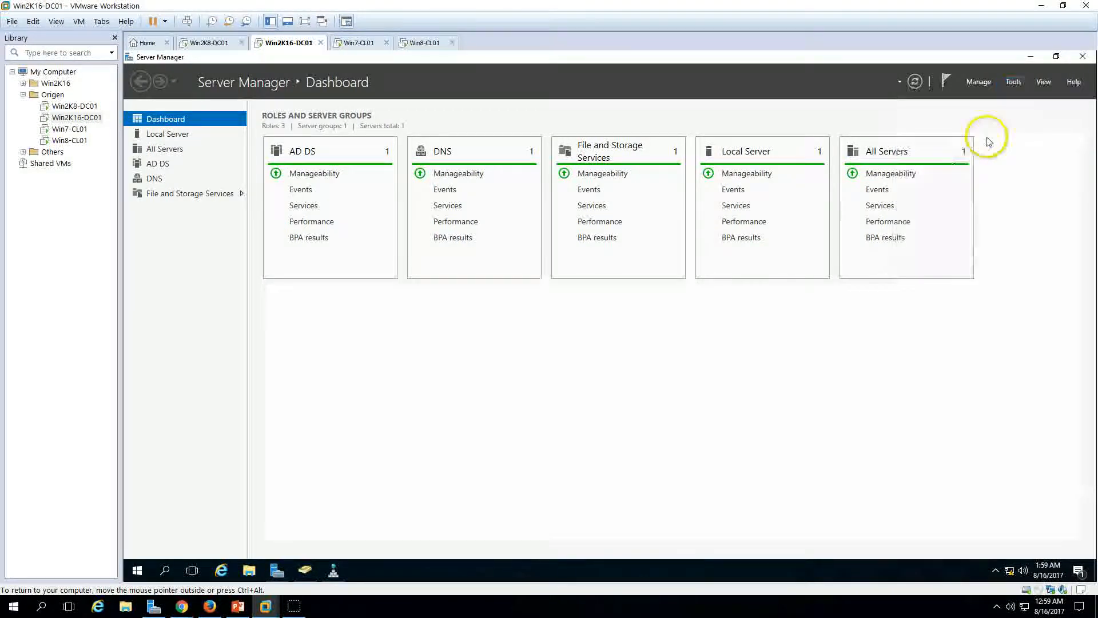
Step: Browse the ORIGEN.CO containers in ADUC, ending on Domain Controllers
{"action": "left_click", "coordinate": [305, 570]}
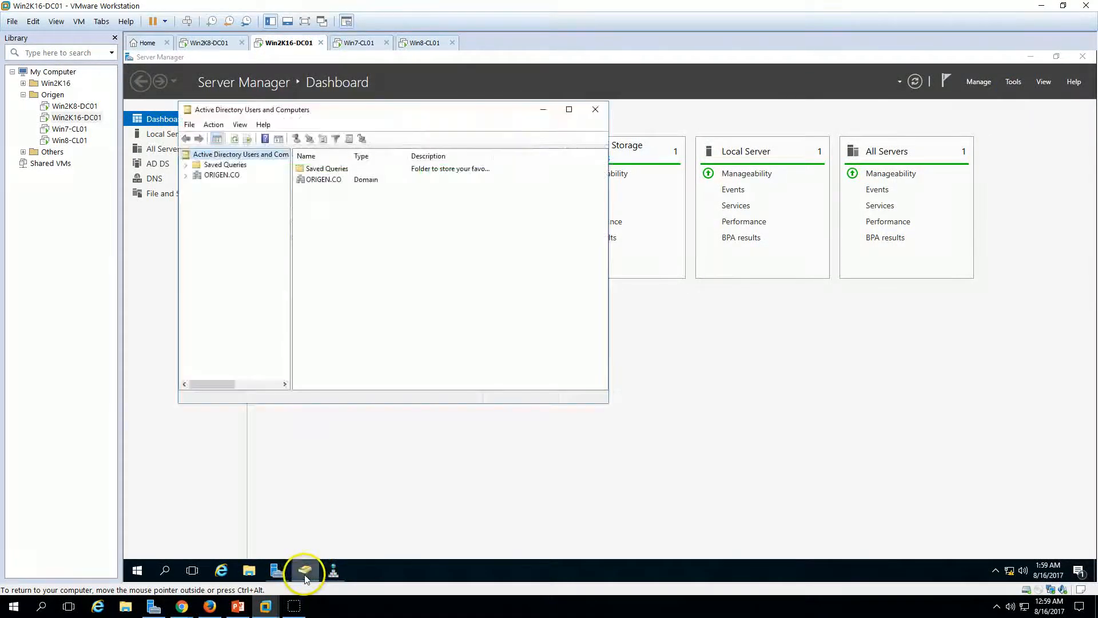
{"action": "left_click", "coordinate": [222, 175]}
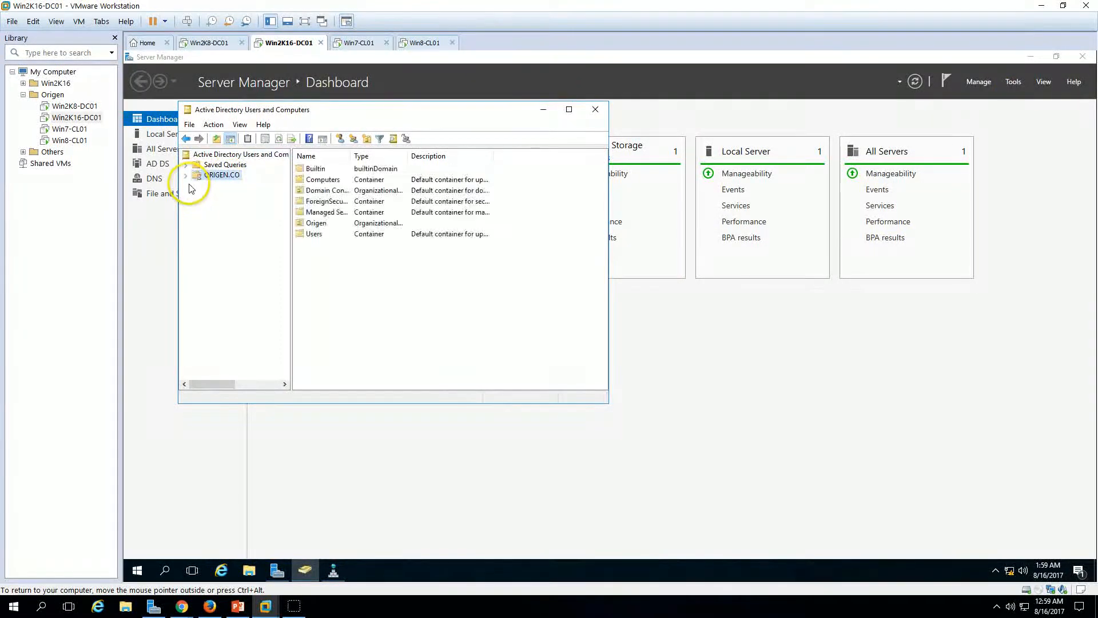
{"action": "left_click", "coordinate": [186, 175]}
{"action": "left_click", "coordinate": [234, 206]}
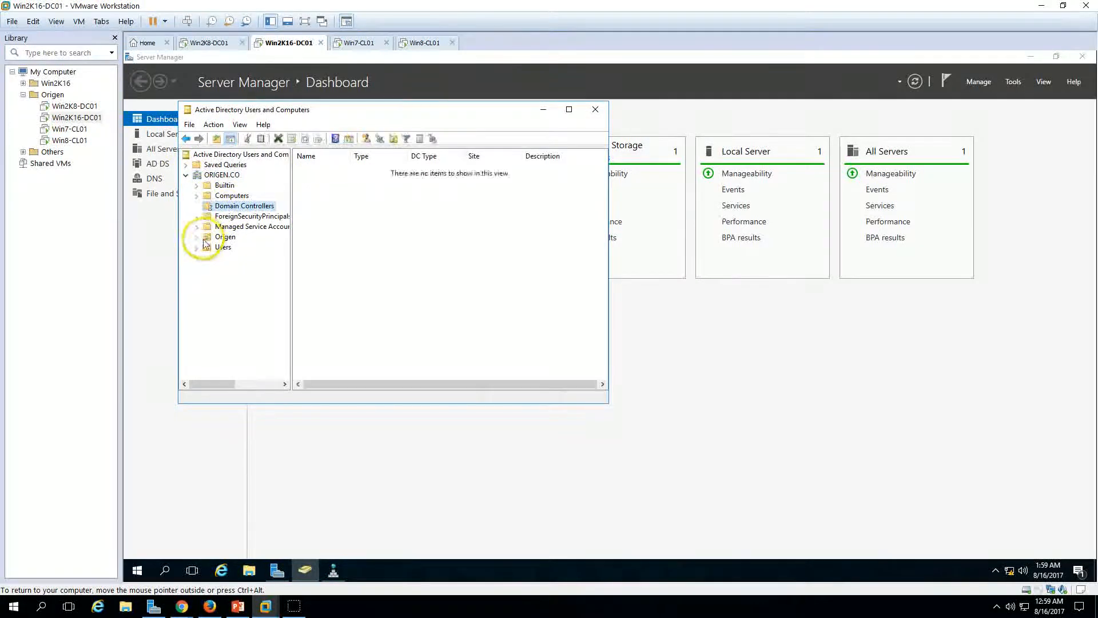
{"action": "left_click", "coordinate": [197, 237]}
{"action": "left_click", "coordinate": [236, 247]}
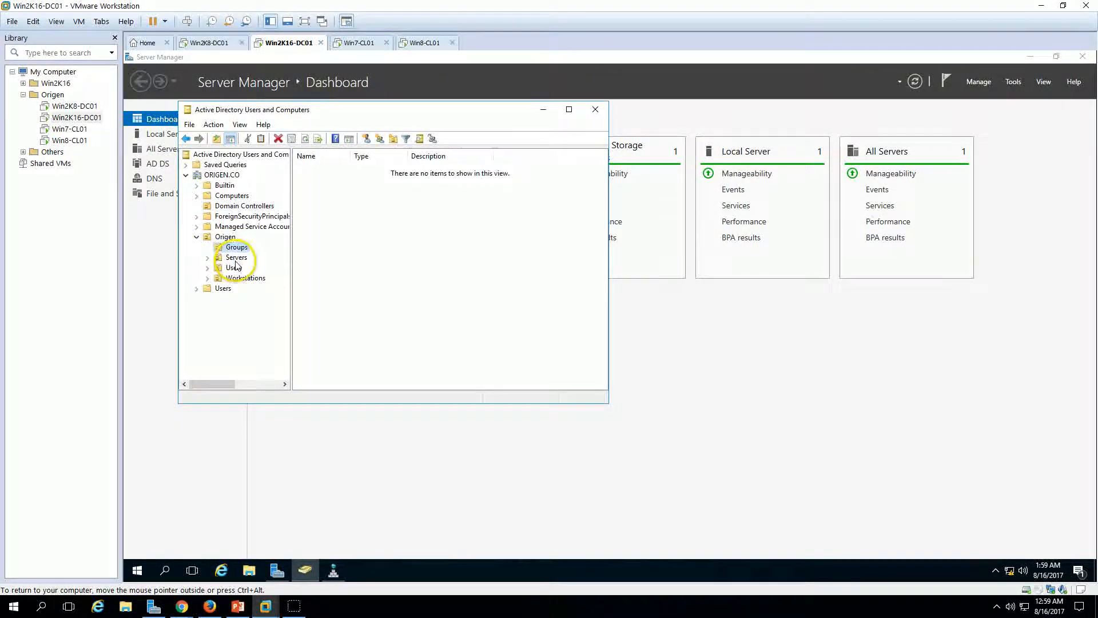
{"action": "left_click", "coordinate": [245, 278]}
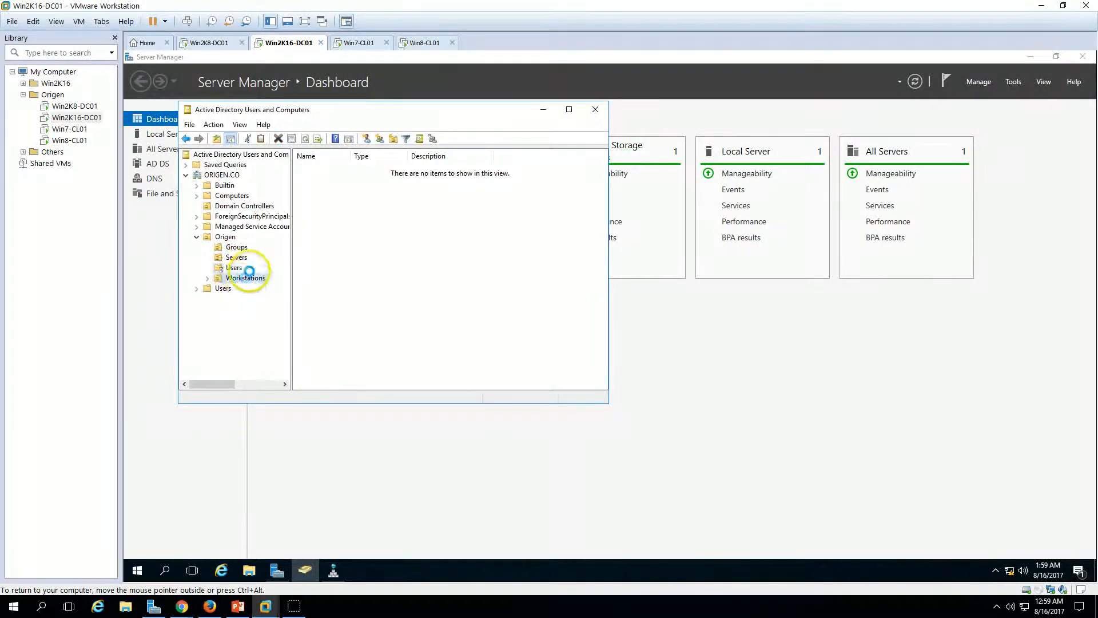
{"action": "left_click", "coordinate": [232, 195]}
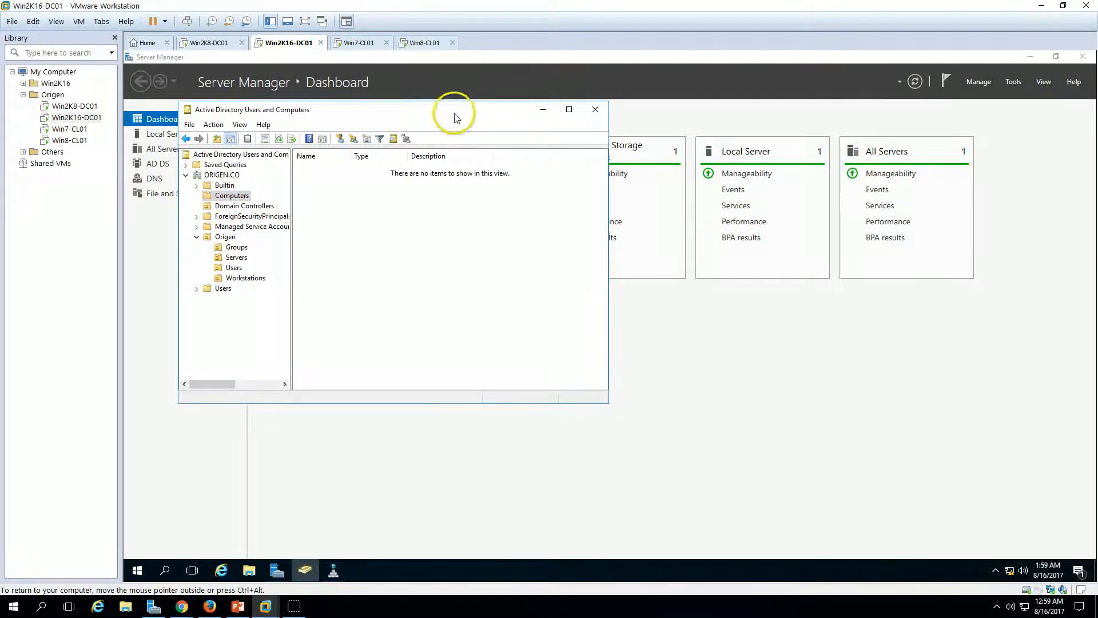
{"action": "left_click", "coordinate": [254, 207]}
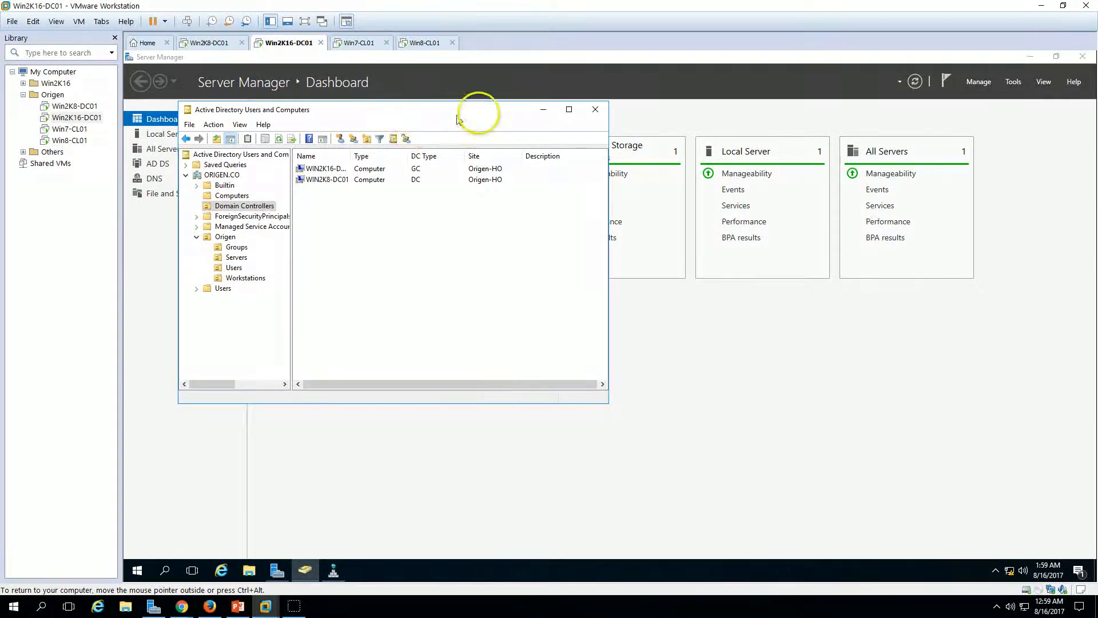
{"action": "left_click_drag", "start_coordinate": [475, 110], "coordinate": [515, 105]}
Step: View the 1.168.192.in-addr.arpa and ORIGEN.CO zone records in DNS Manager, then return to PowerPoint
{"action": "left_click", "coordinate": [334, 570]}
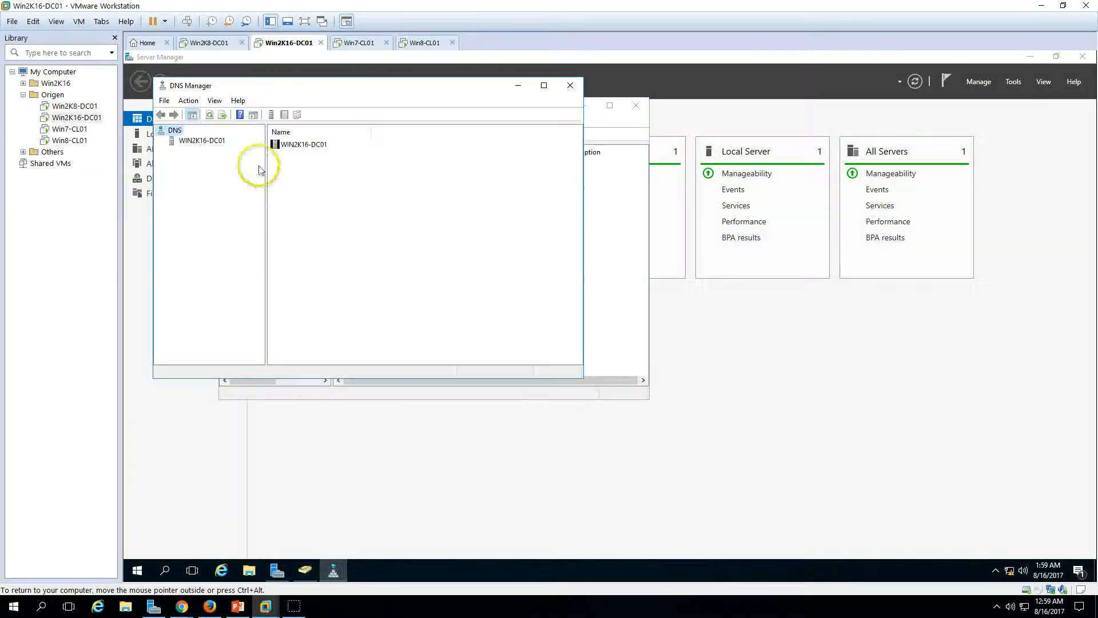
{"action": "left_click", "coordinate": [201, 143]}
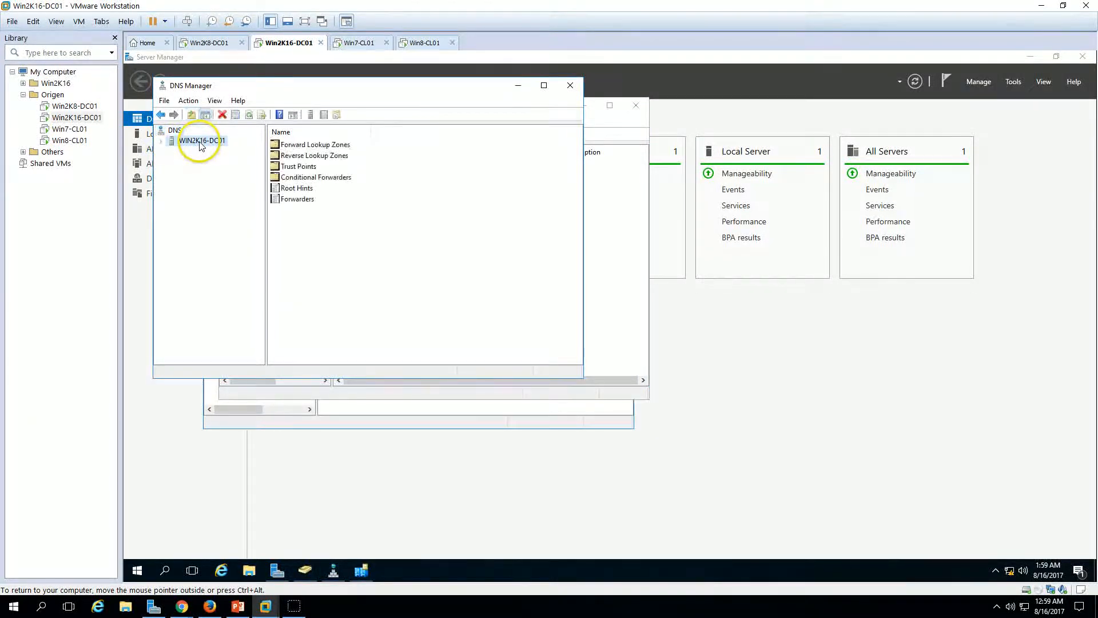
{"action": "double_click", "coordinate": [296, 161]}
{"action": "left_click", "coordinate": [229, 171]}
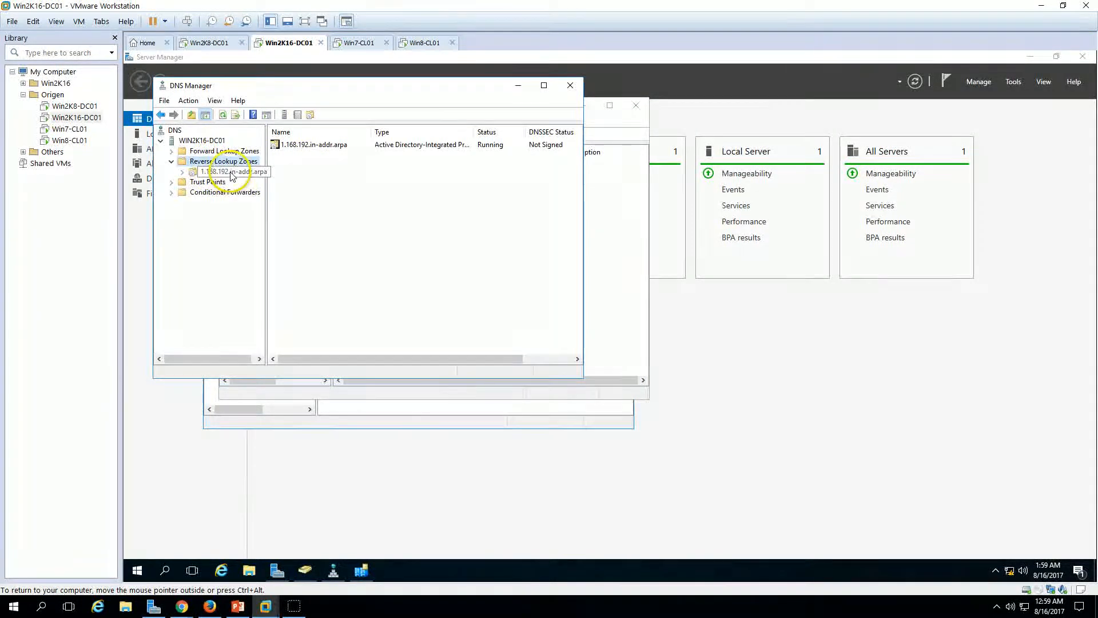
{"action": "left_click", "coordinate": [223, 152]}
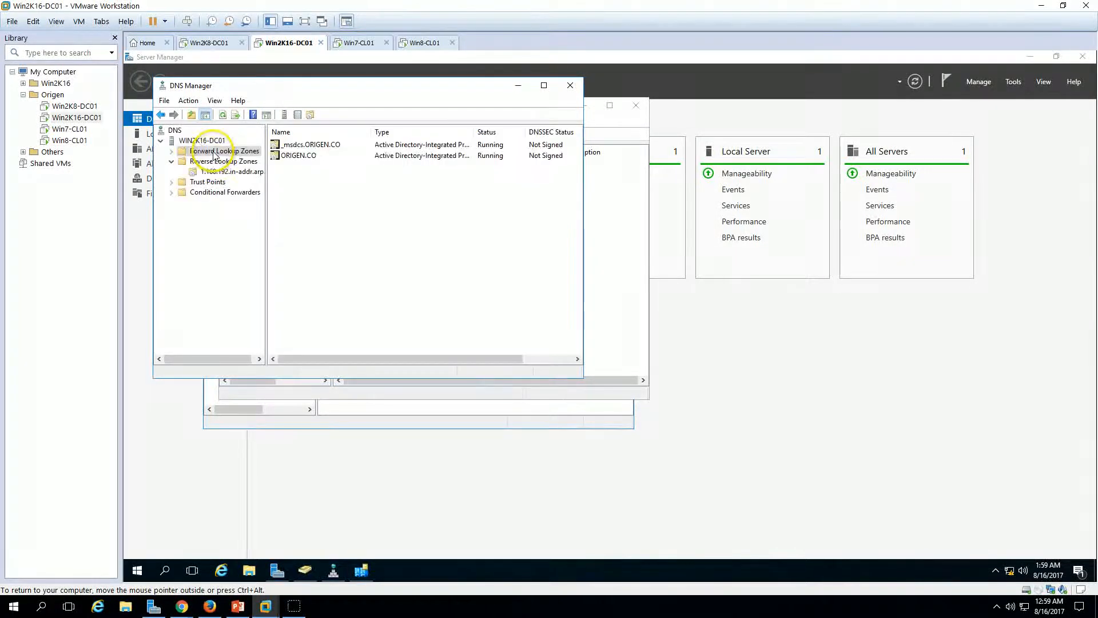
{"action": "double_click", "coordinate": [293, 156]}
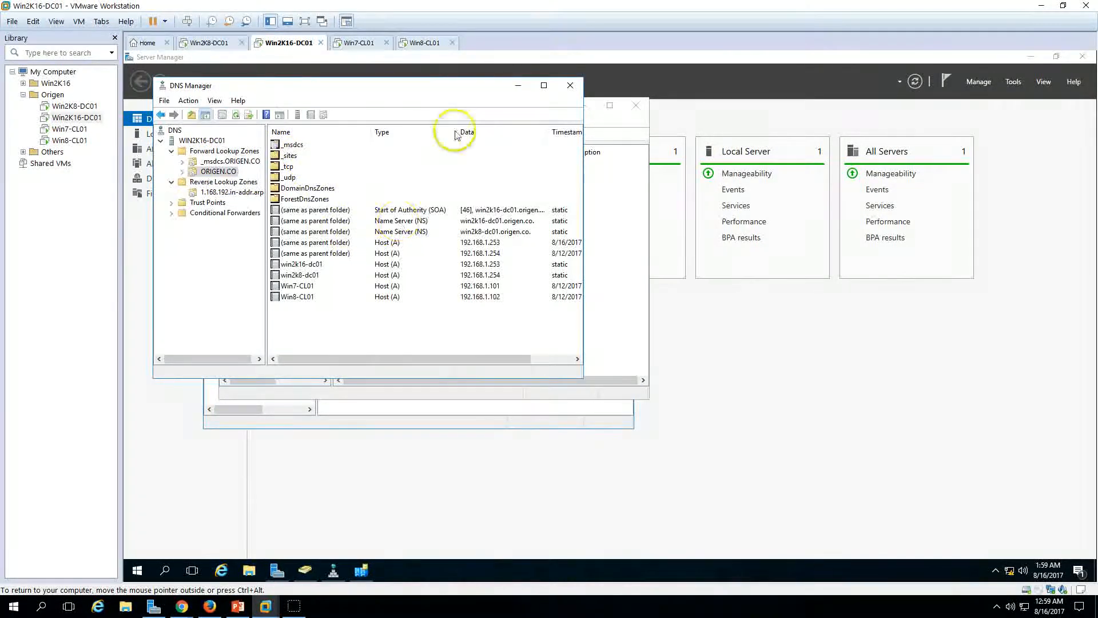
{"action": "left_click_drag", "start_coordinate": [490, 84], "coordinate": [828, 95]}
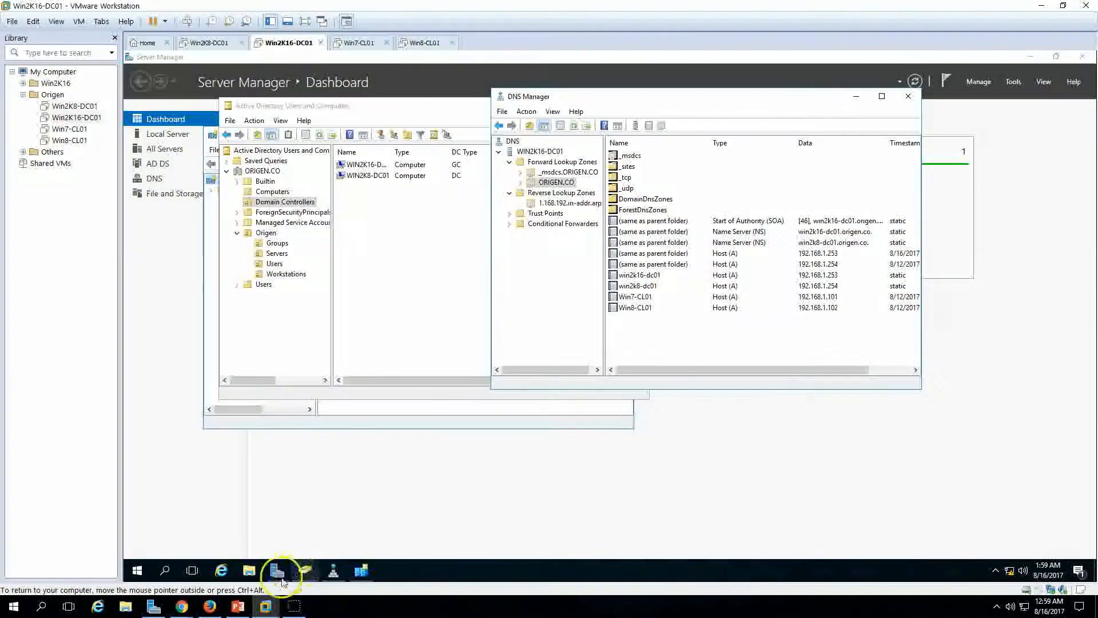
{"action": "left_click", "coordinate": [238, 606]}
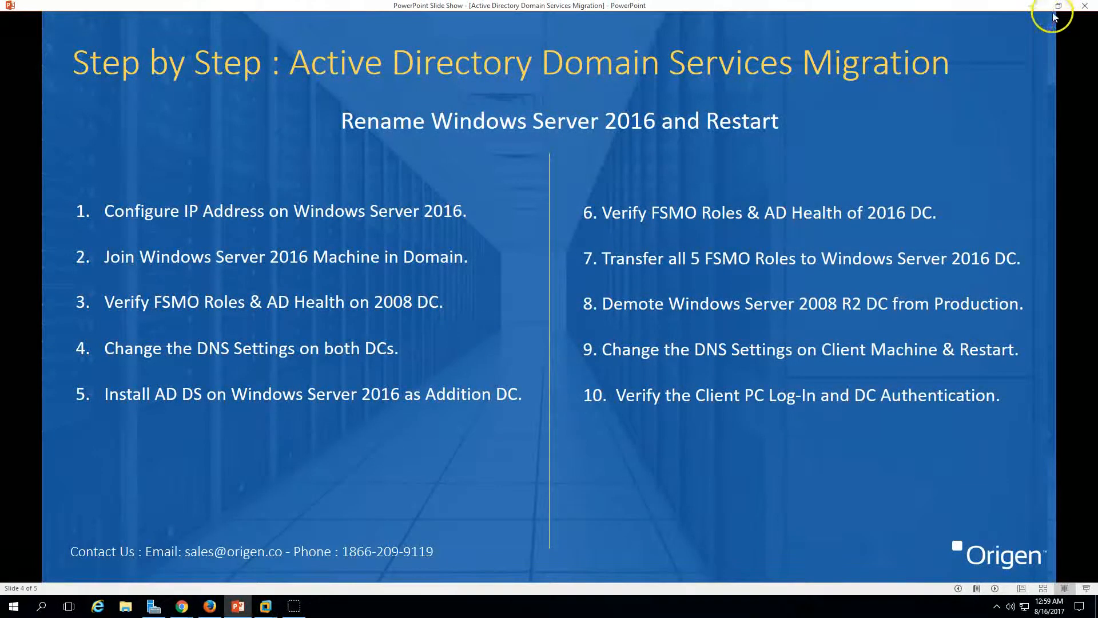
Step: Run 'netdom query fsmo' in an administrator command prompt on Win2K16-DC01, then resume the slides
{"action": "left_click", "coordinate": [1036, 6]}
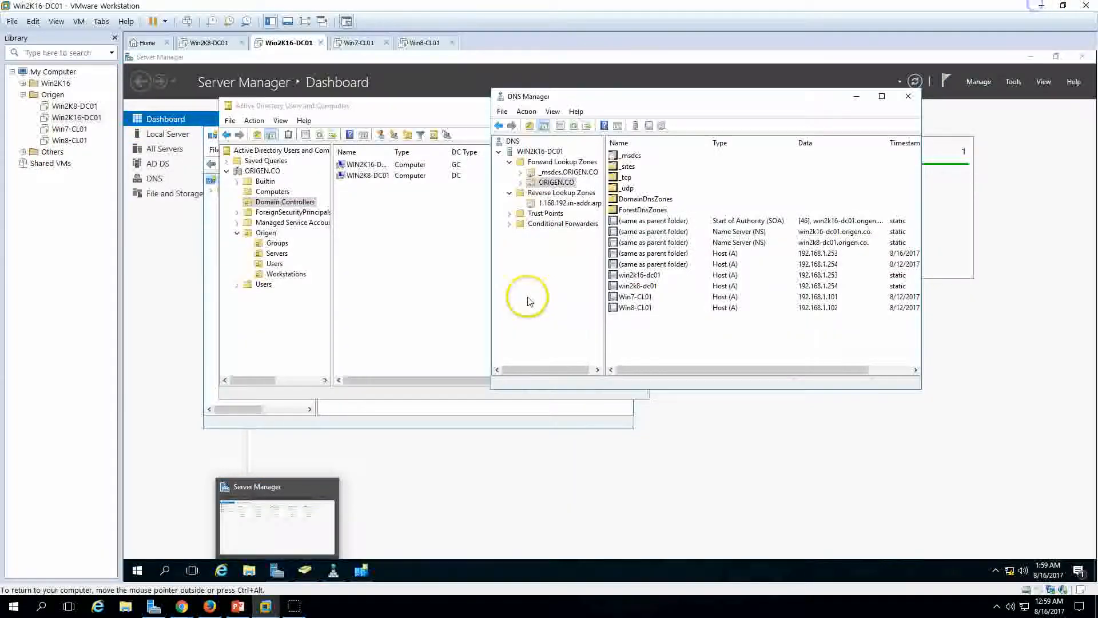
{"action": "right_click", "coordinate": [138, 571]}
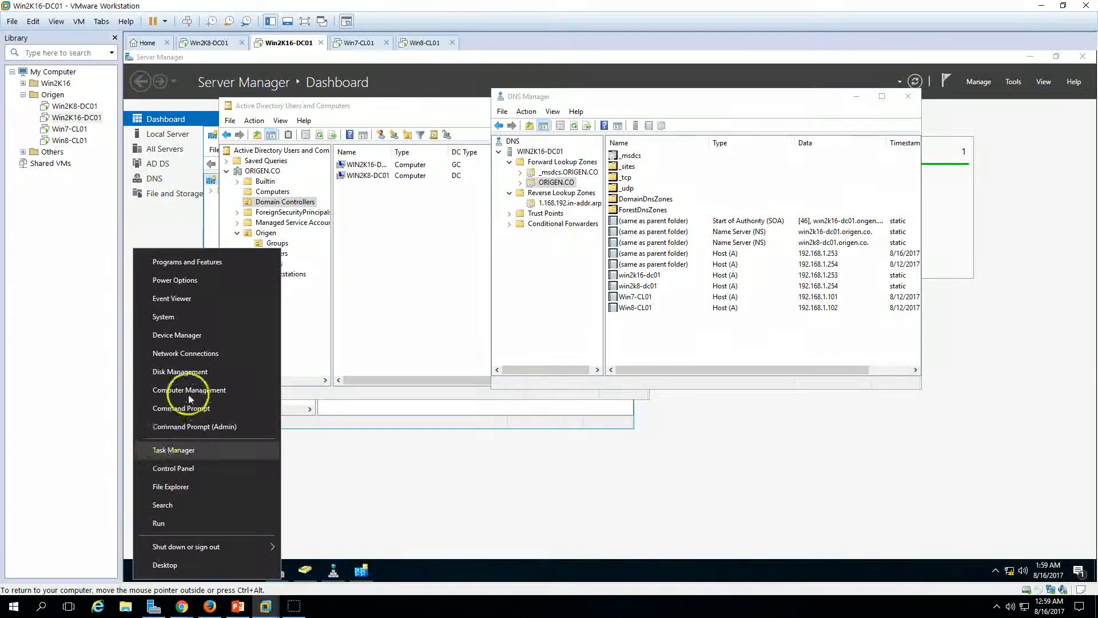
{"action": "left_click", "coordinate": [193, 430]}
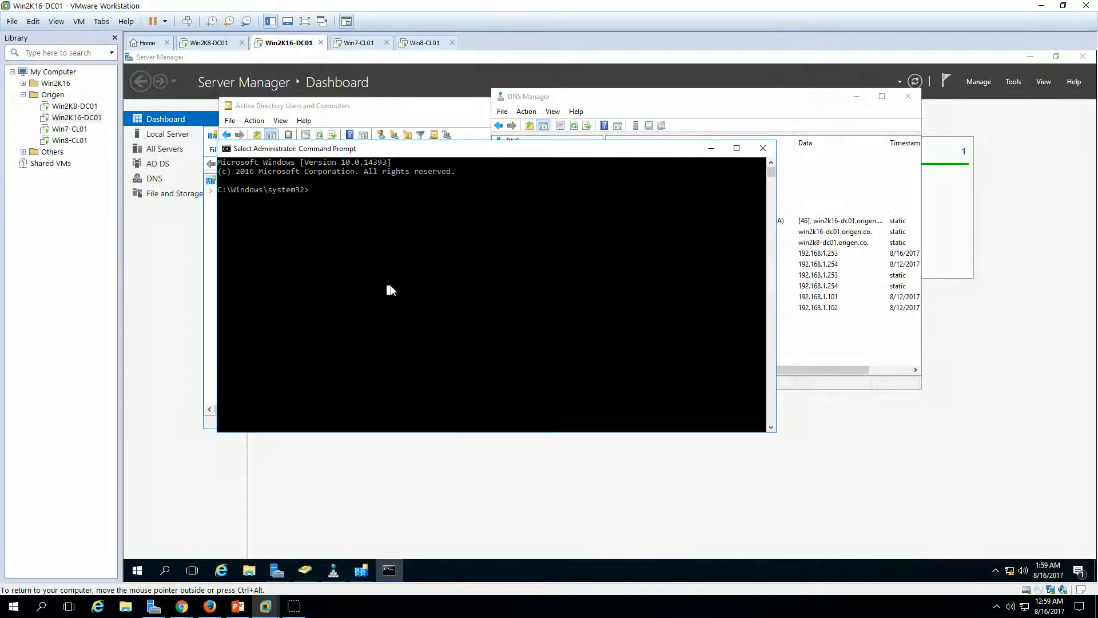
{"action": "type", "text": "netd"}
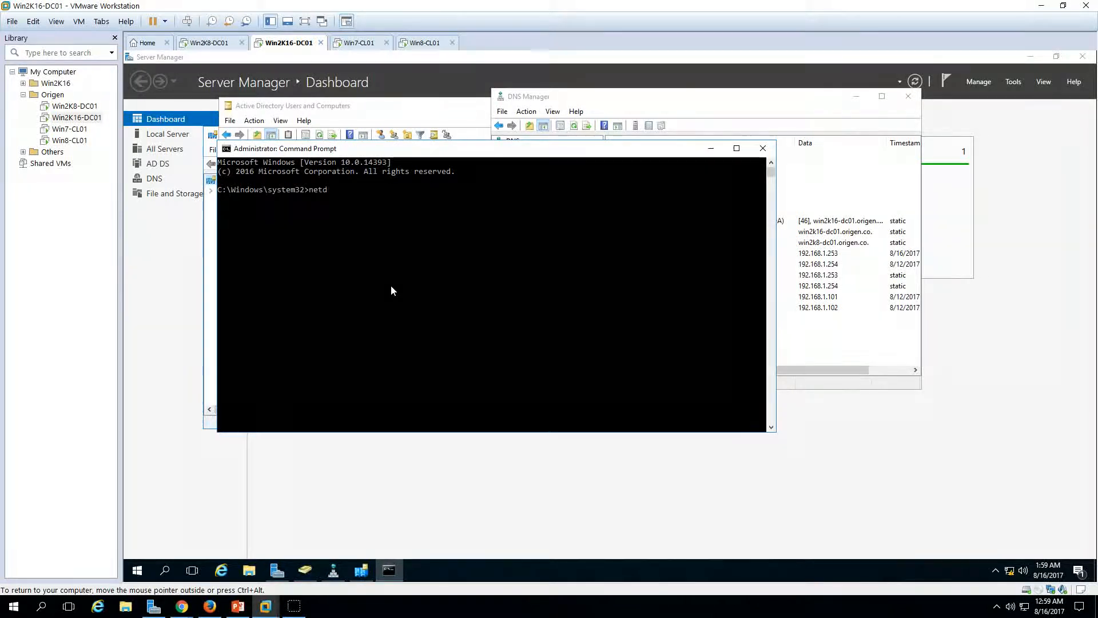
{"action": "type", "text": "om, query fsmo"}
{"action": "key", "text": "Return"}
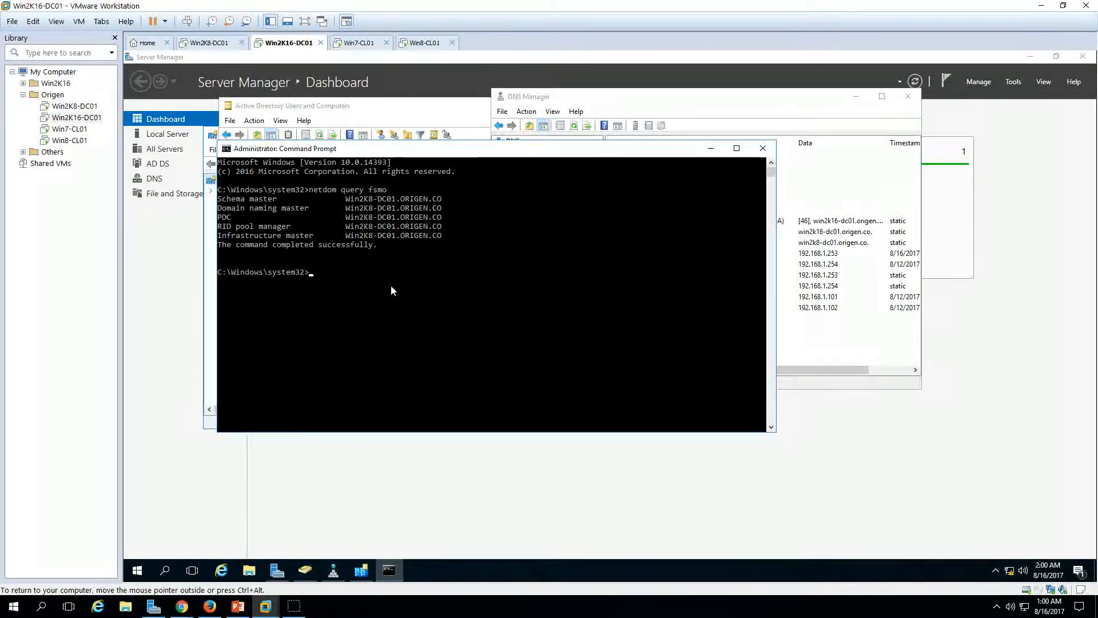
{"action": "left_click", "coordinate": [238, 606]}
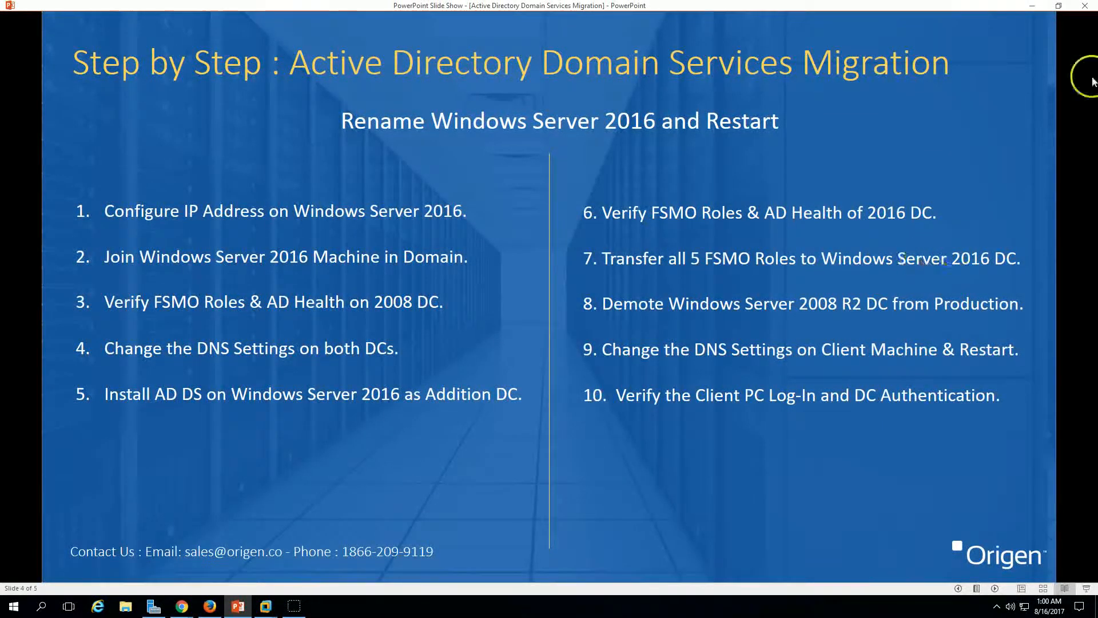
Step: Close DNS Manager and open Operations Masters for ORIGEN.CO in Active Directory Users and Computers
{"action": "left_click", "coordinate": [1037, 10]}
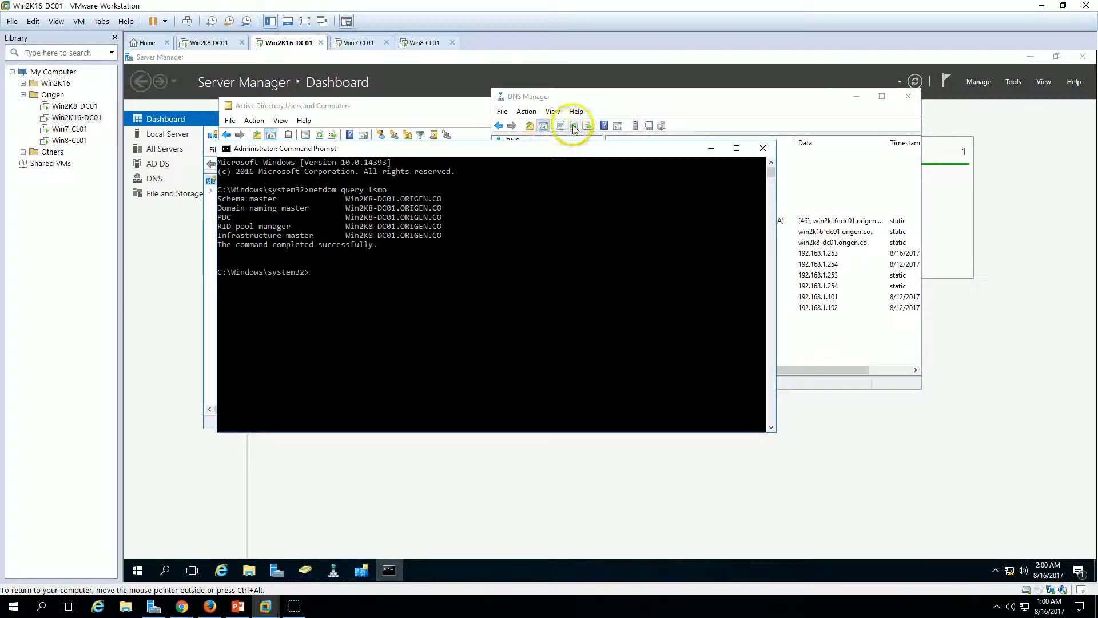
{"action": "left_click", "coordinate": [600, 103]}
{"action": "left_click", "coordinate": [909, 96]}
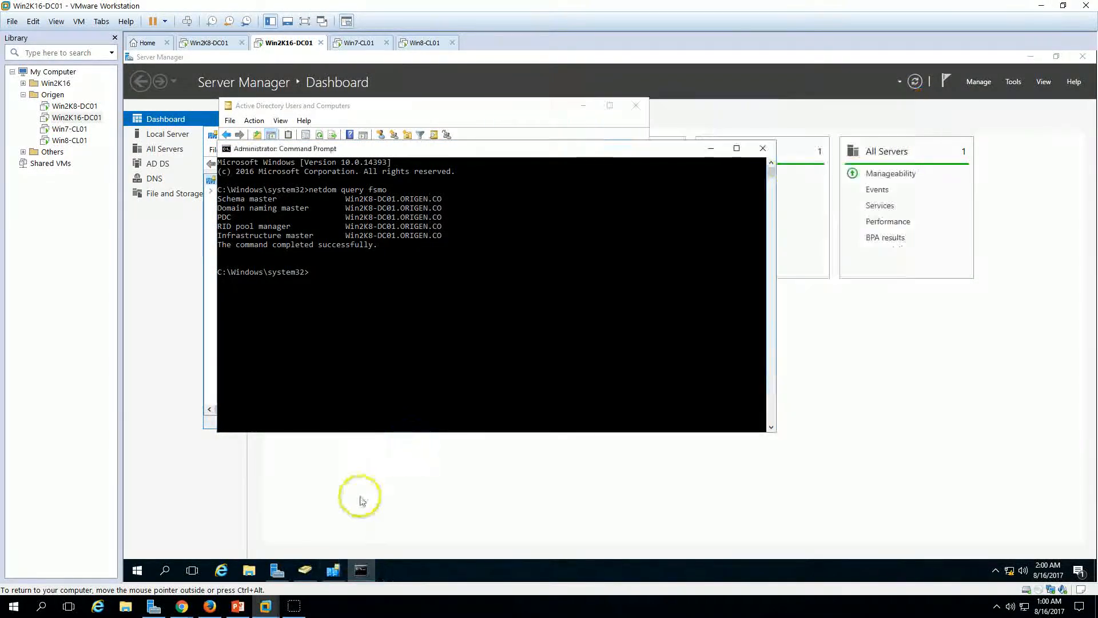
{"action": "left_click", "coordinate": [306, 571]}
{"action": "left_click_drag", "start_coordinate": [443, 104], "coordinate": [752, 120]}
{"action": "left_click", "coordinate": [562, 178]}
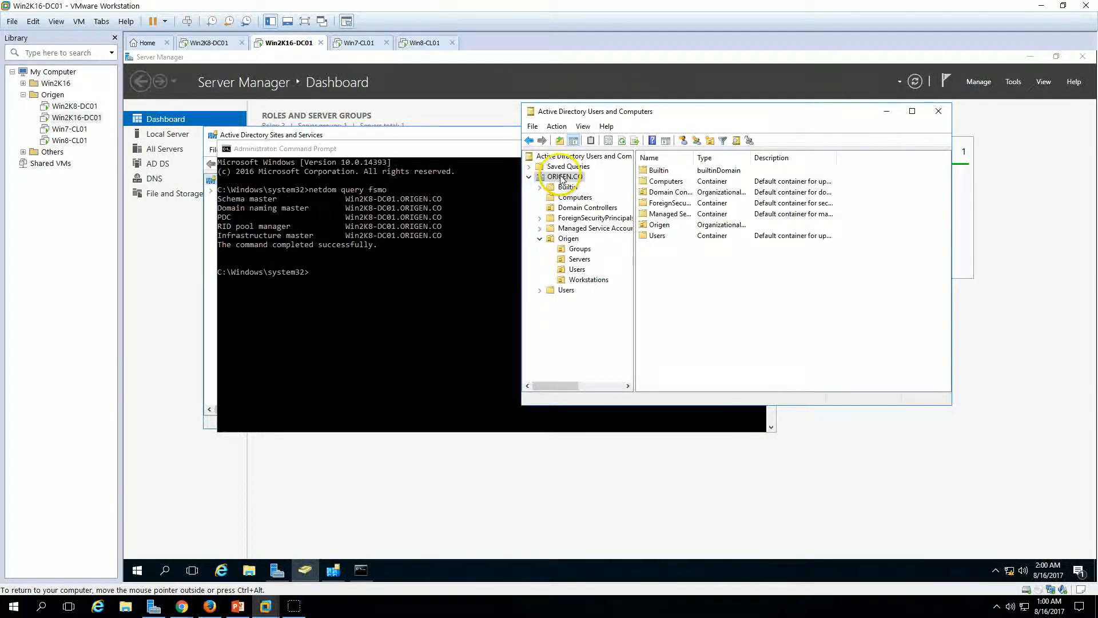
{"action": "right_click", "coordinate": [564, 181]}
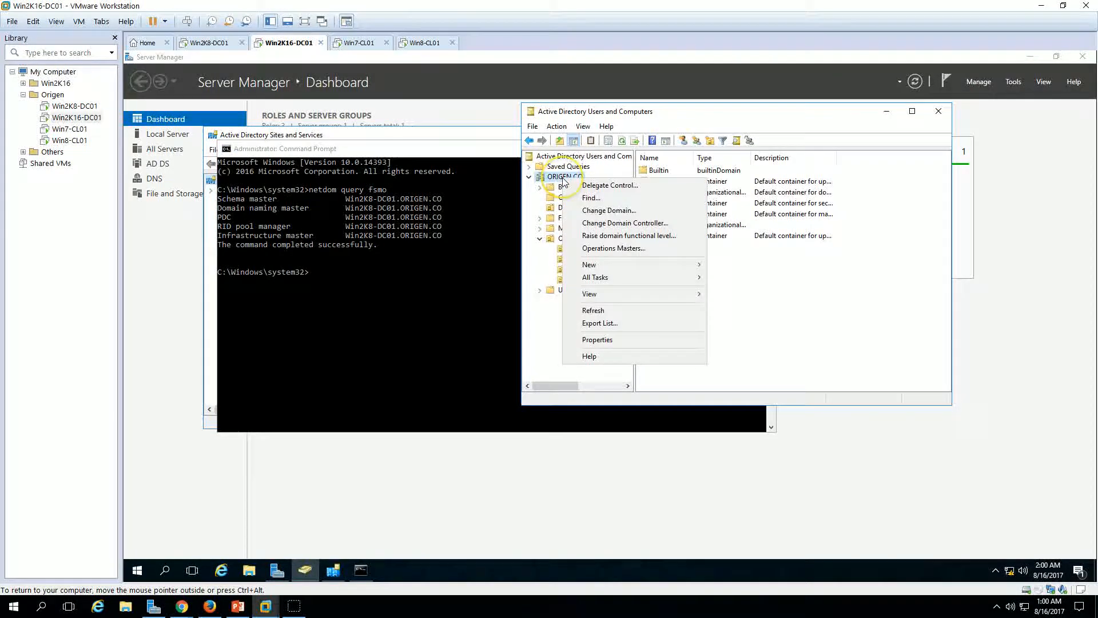
{"action": "left_click", "coordinate": [607, 250]}
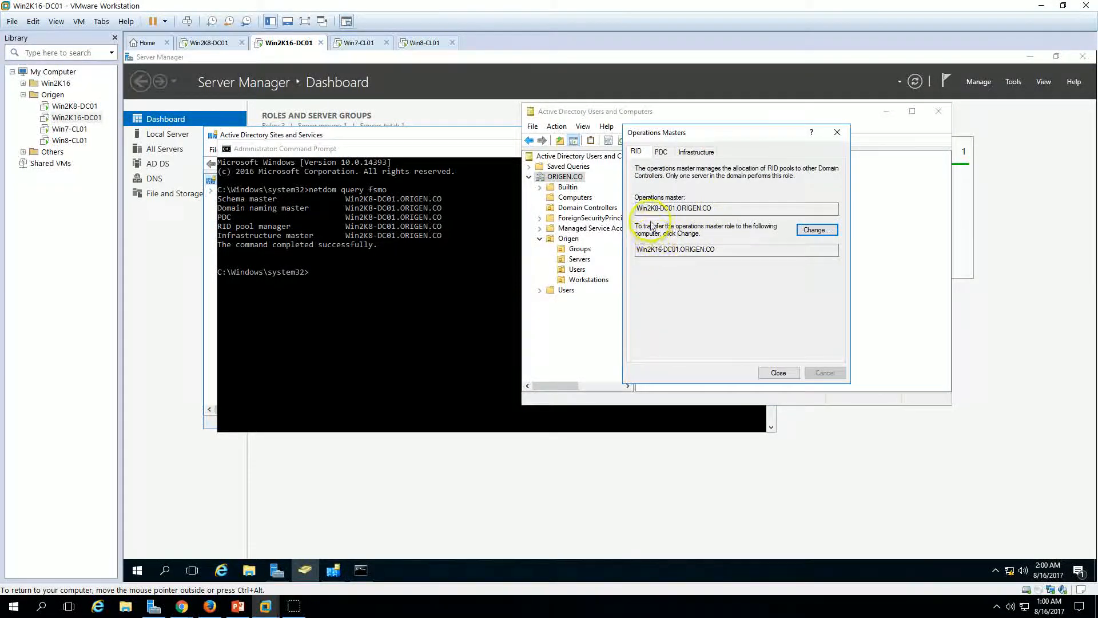
Step: Review the current RID, PDC and Infrastructure masters against target Win2K16-DC01.ORIGEN.CO
{"action": "double_click", "coordinate": [687, 208]}
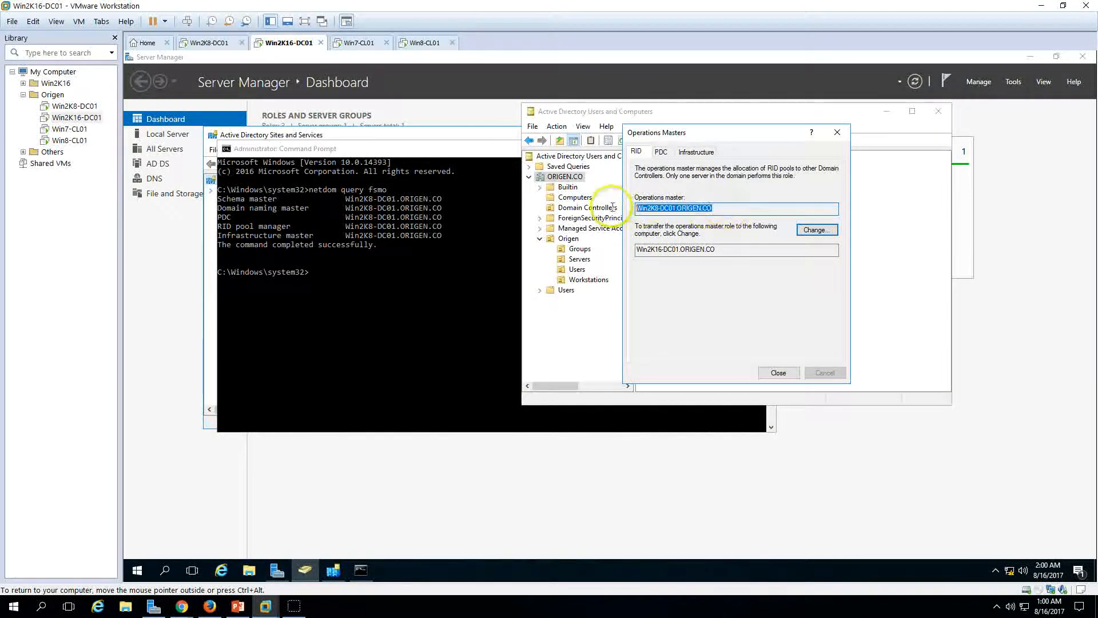
{"action": "left_click", "coordinate": [661, 152]}
{"action": "mouse_move", "coordinate": [636, 208]}
{"action": "left_mouse_down"}
{"action": "mouse_move", "coordinate": [687, 208]}
{"action": "mouse_move", "coordinate": [628, 210]}
{"action": "left_mouse_up"}
{"action": "left_click", "coordinate": [691, 152]}
{"action": "left_click", "coordinate": [637, 152]}
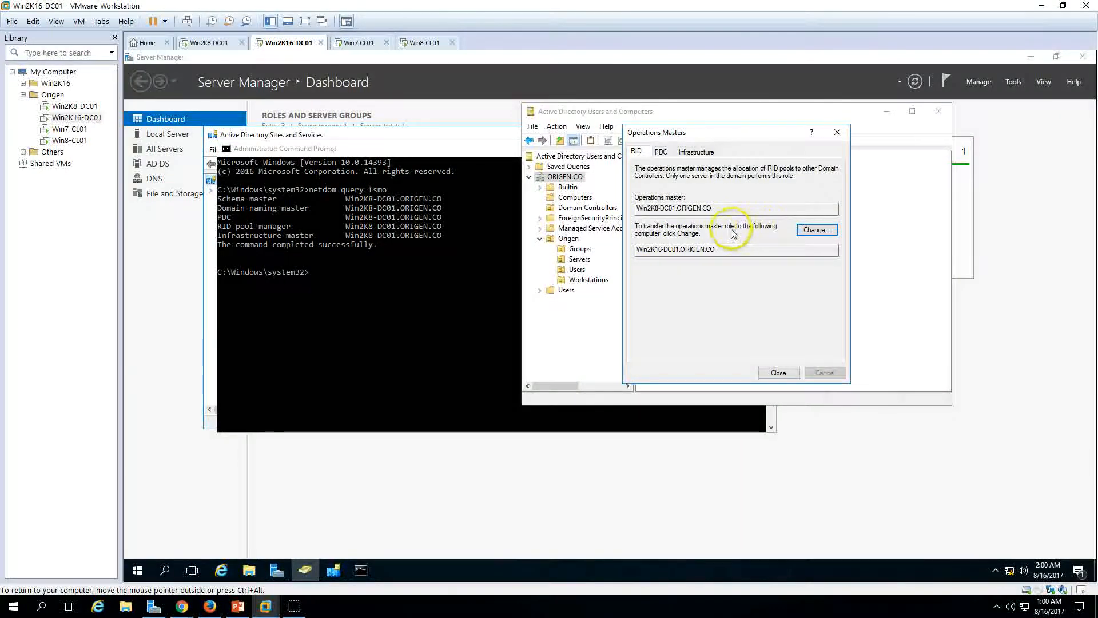
{"action": "left_click_drag", "start_coordinate": [716, 250], "coordinate": [616, 250]}
Step: Transfer the RID and PDC master roles to Win2K16-DC01
{"action": "left_click", "coordinate": [817, 231]}
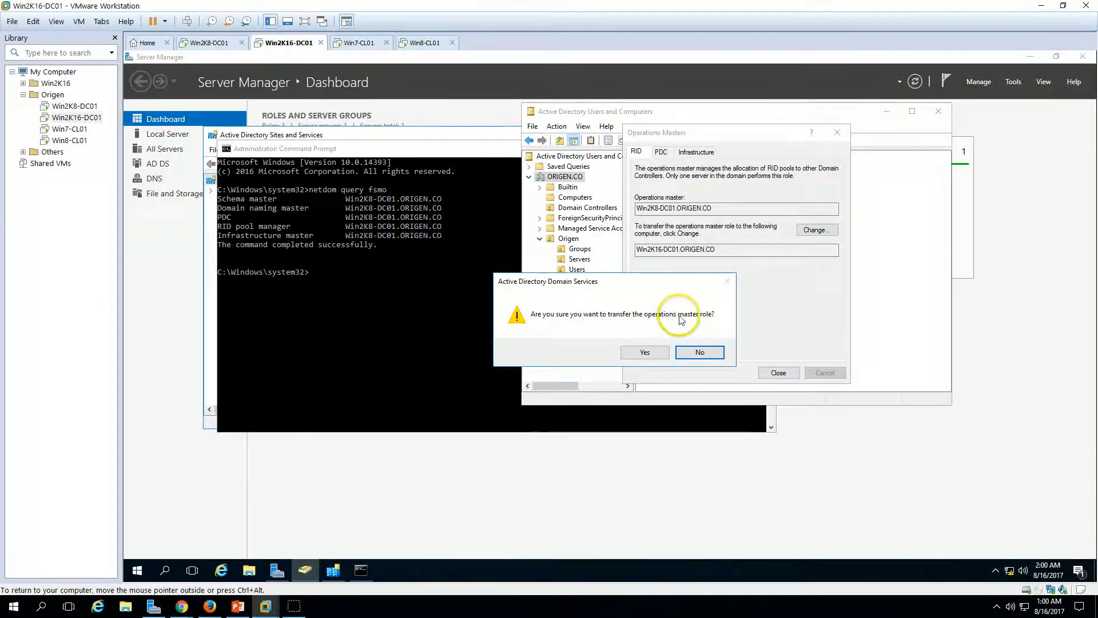
{"action": "left_click", "coordinate": [648, 352]}
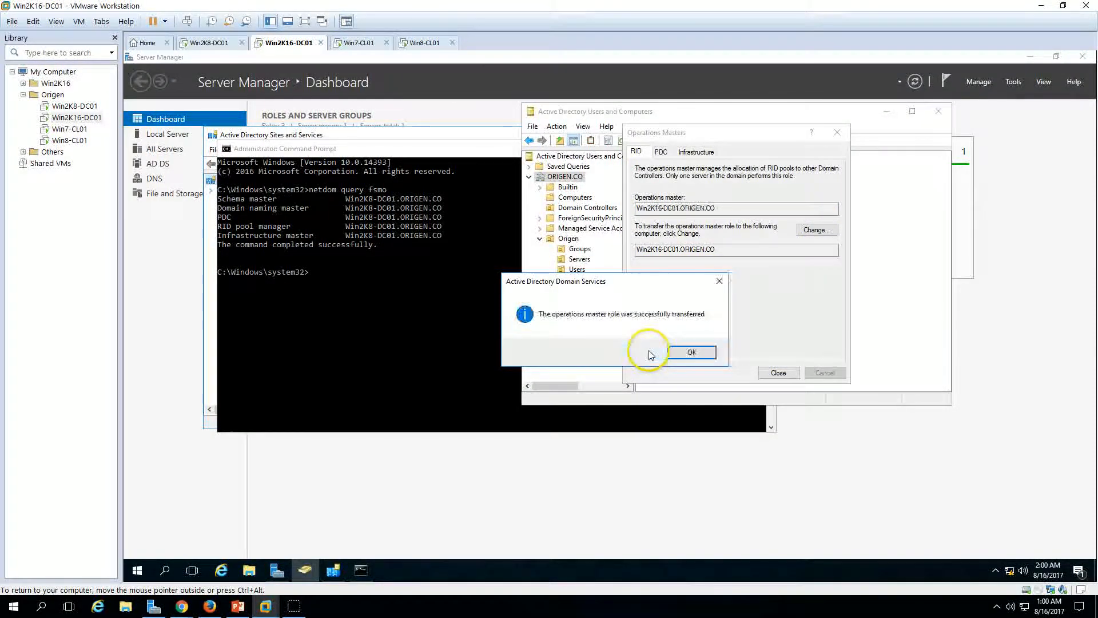
{"action": "left_click", "coordinate": [701, 353]}
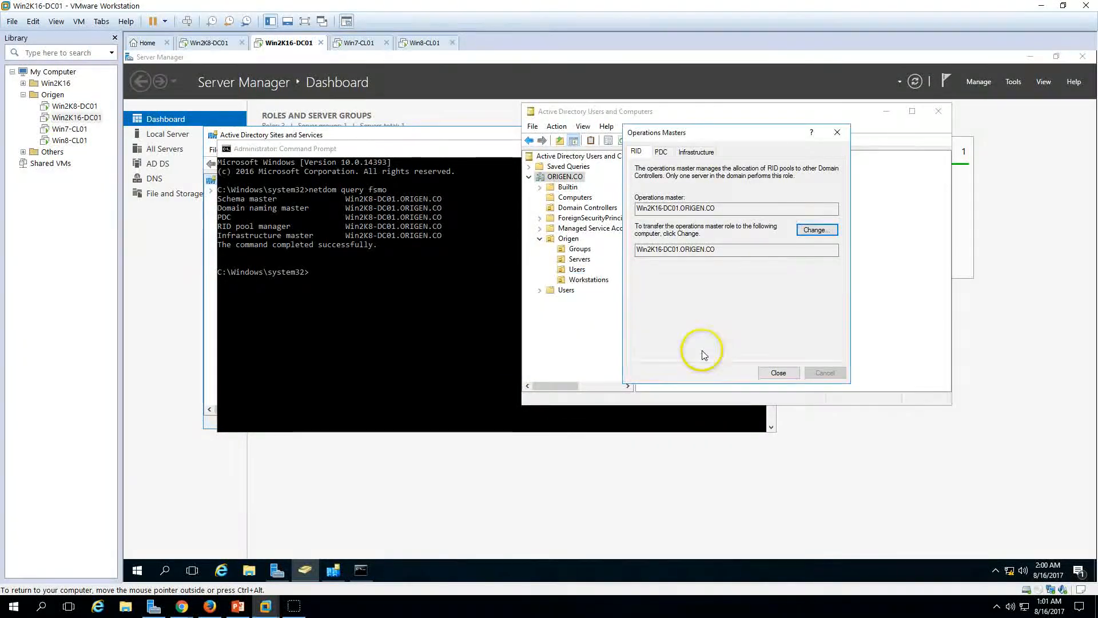
{"action": "left_click", "coordinate": [662, 153]}
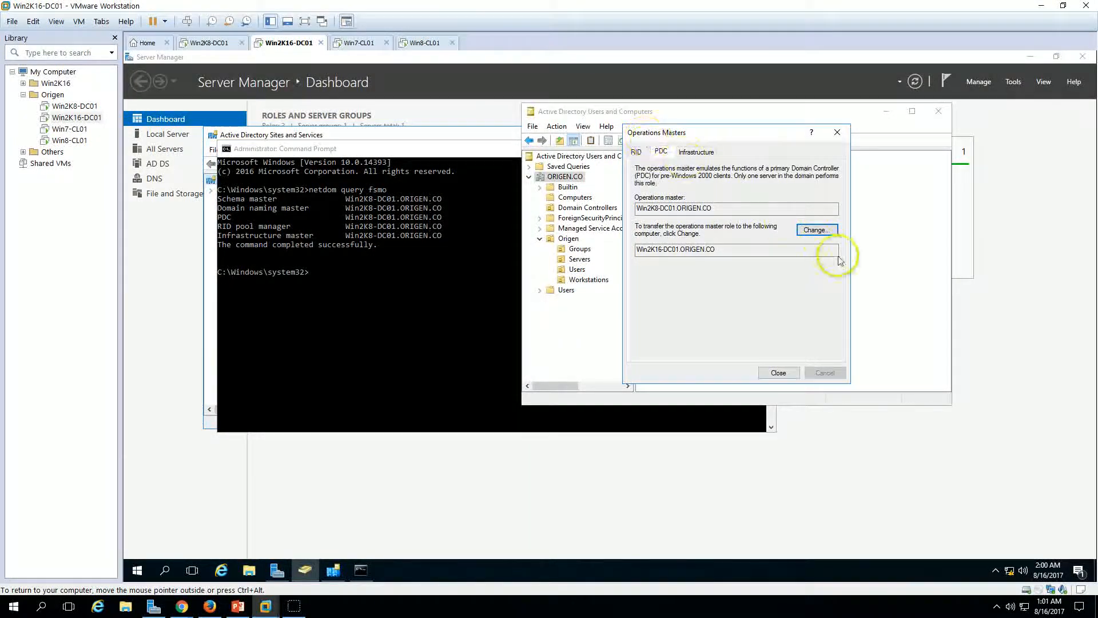
{"action": "left_click", "coordinate": [817, 230]}
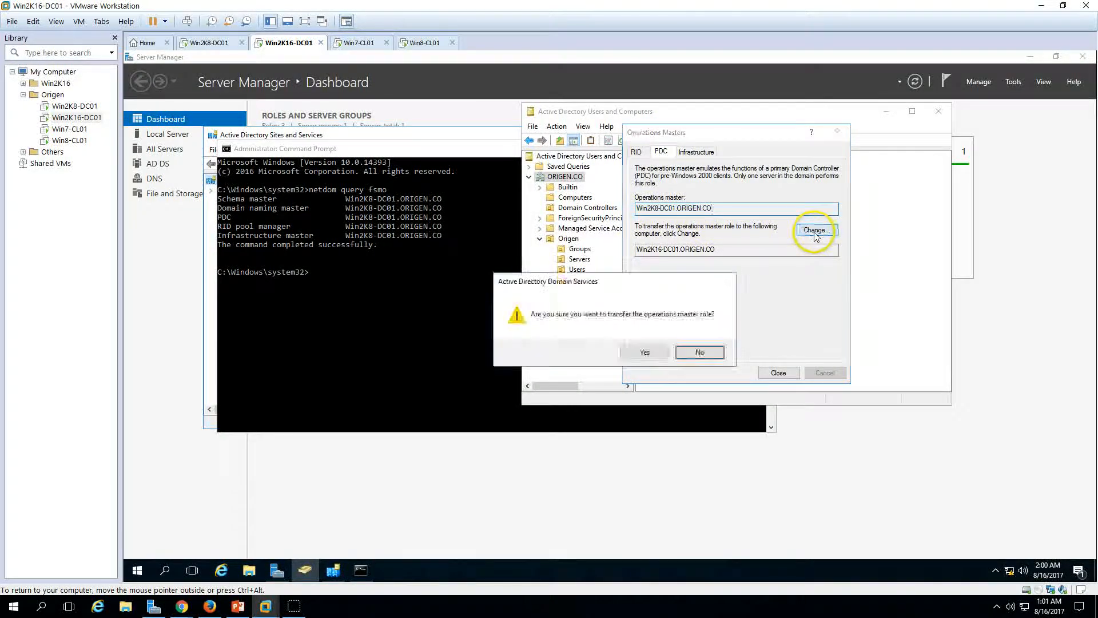
{"action": "left_click", "coordinate": [635, 352]}
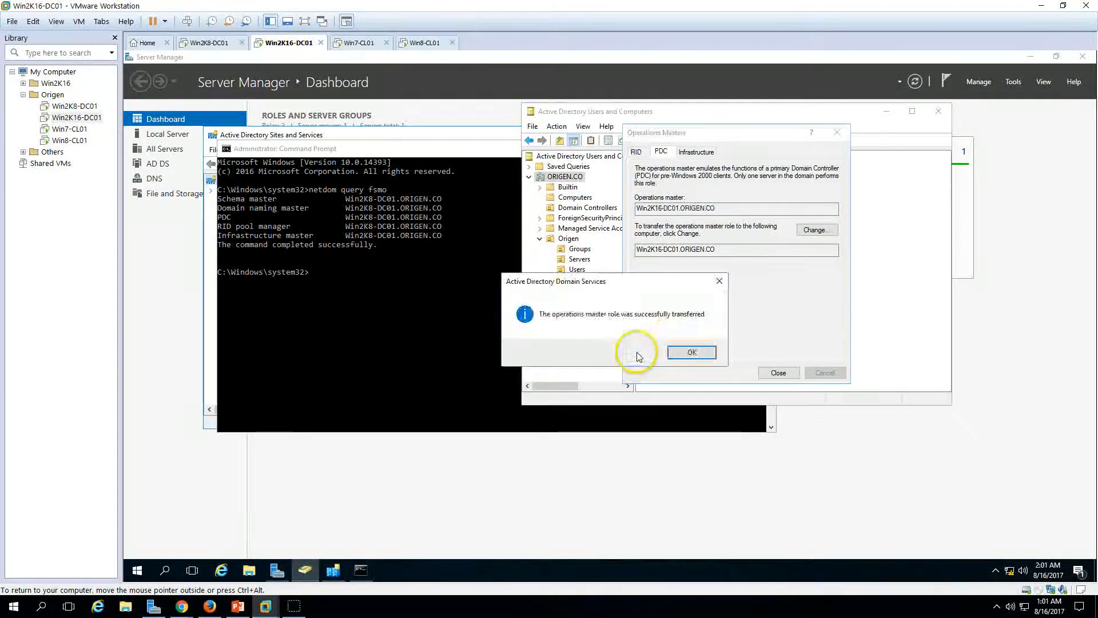
{"action": "left_click", "coordinate": [692, 353]}
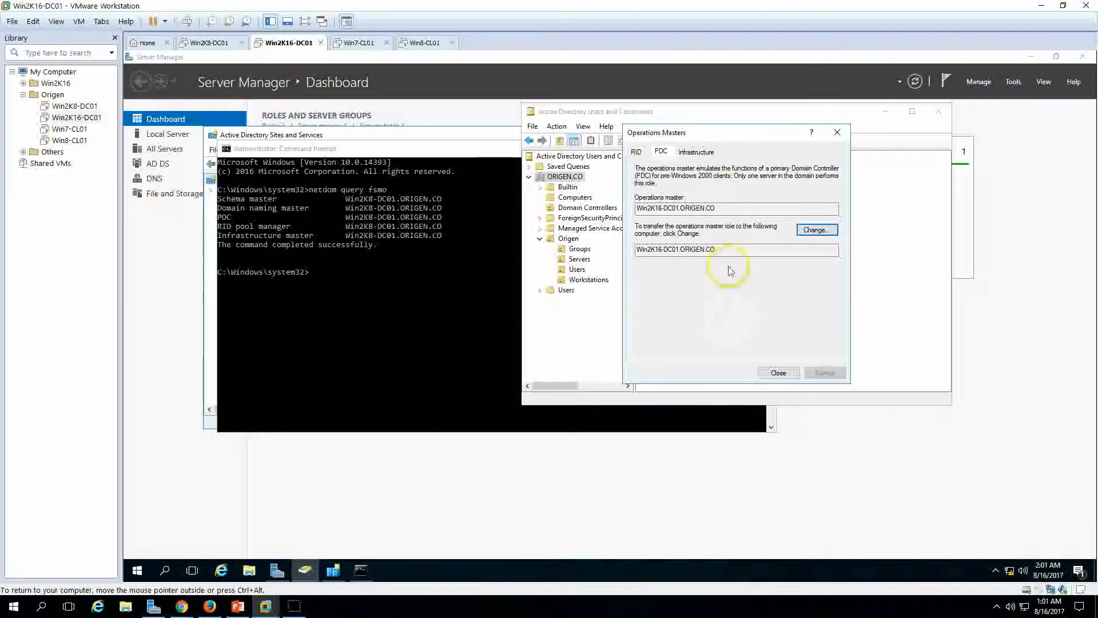
Step: Transfer the Infrastructure master role to Win2K16-DC01 and verify all three tabs
{"action": "left_click", "coordinate": [696, 152]}
{"action": "left_click", "coordinate": [818, 230]}
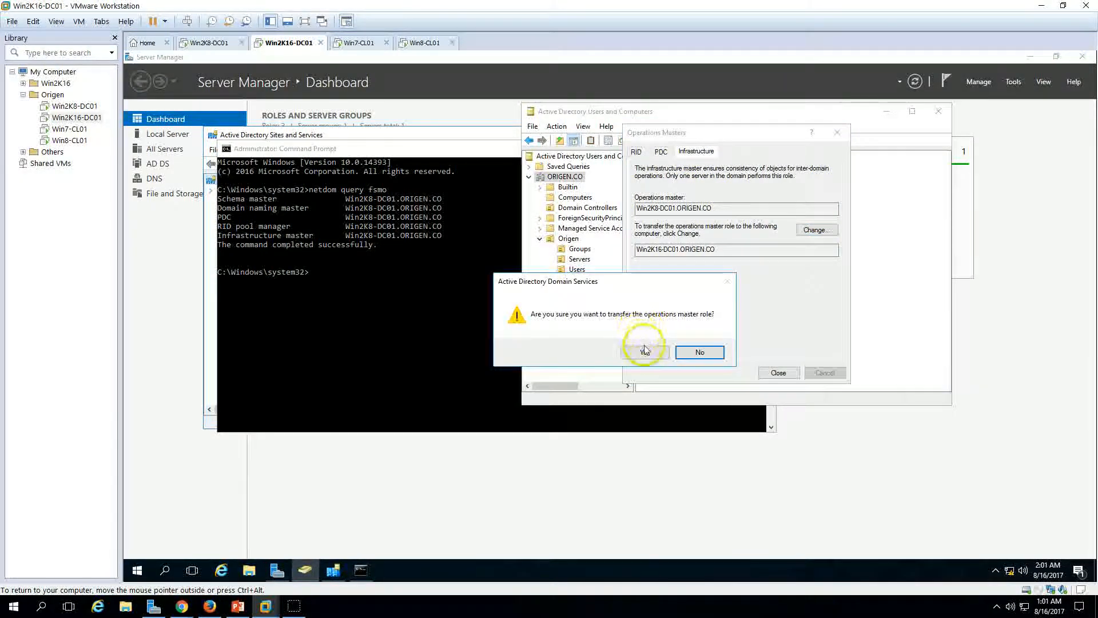
{"action": "left_click", "coordinate": [638, 351]}
{"action": "left_click", "coordinate": [683, 351]}
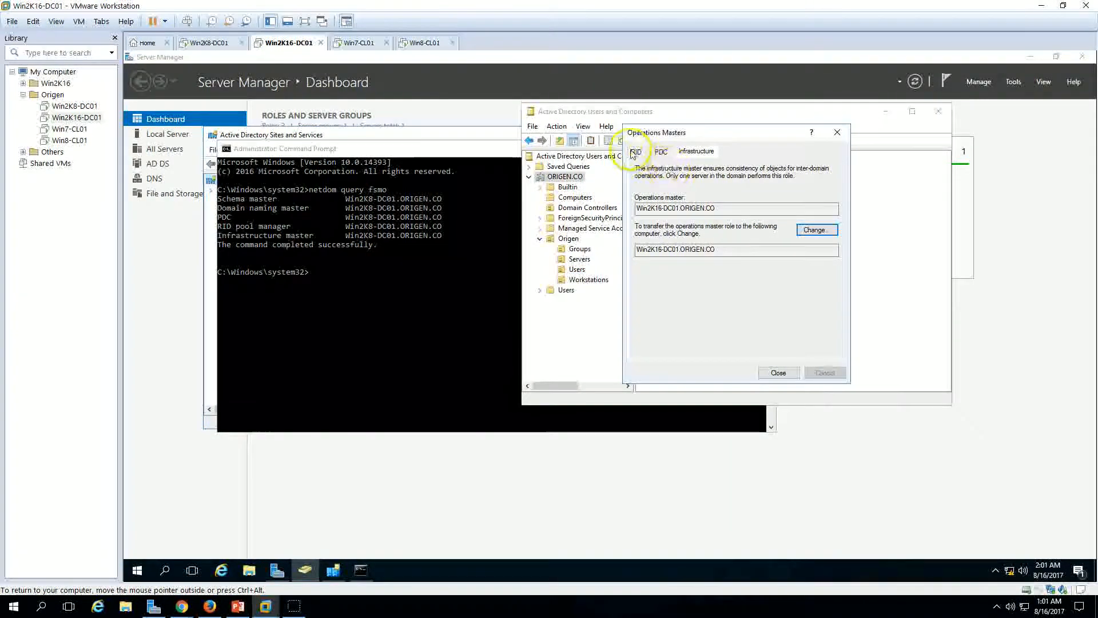
{"action": "left_click", "coordinate": [636, 151]}
{"action": "left_click", "coordinate": [660, 152]}
{"action": "left_click", "coordinate": [712, 153]}
{"action": "left_click", "coordinate": [344, 346]}
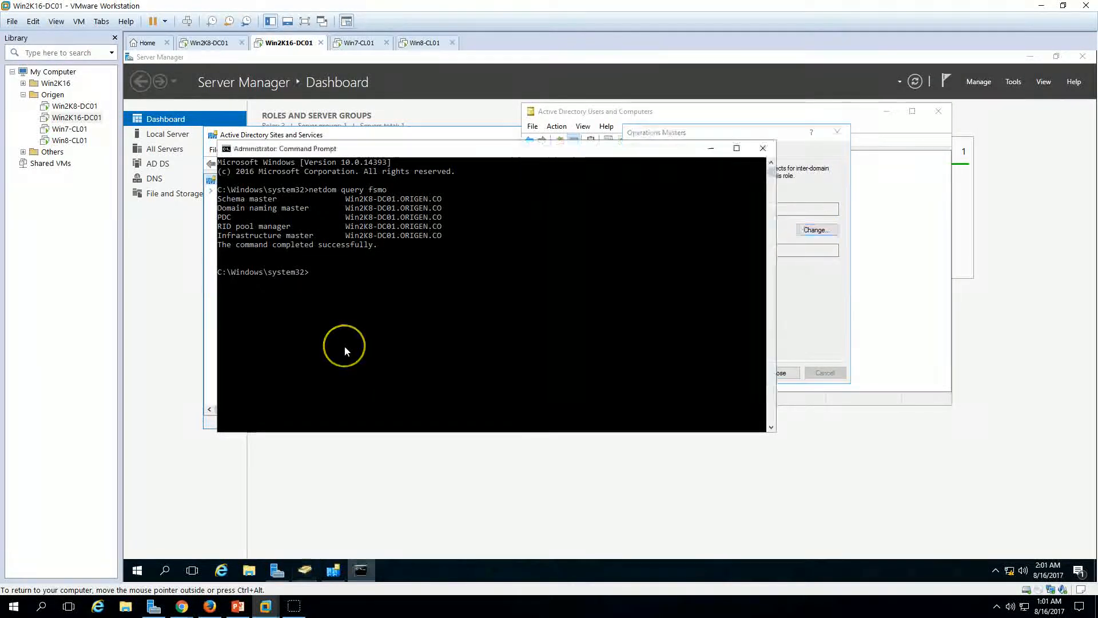
Step: Rerun netdom query fsmo to confirm PDC, RID and Infrastructure moved, and close Operations Masters
{"action": "key", "text": "Up"}
{"action": "key", "text": "Return"}
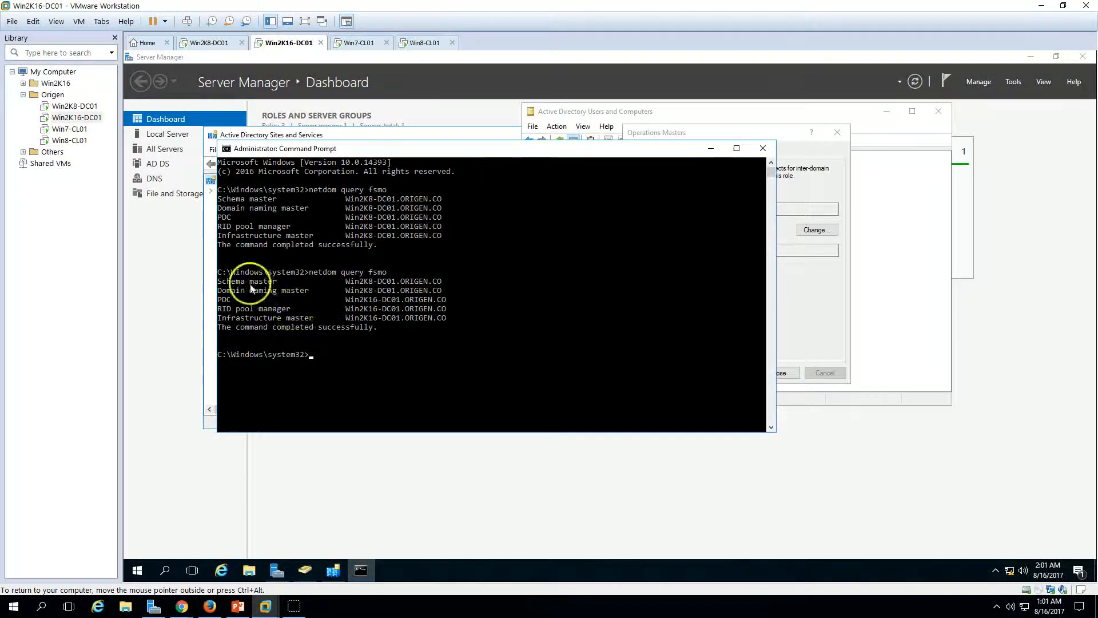
{"action": "left_click_drag", "start_coordinate": [441, 150], "coordinate": [386, 186]}
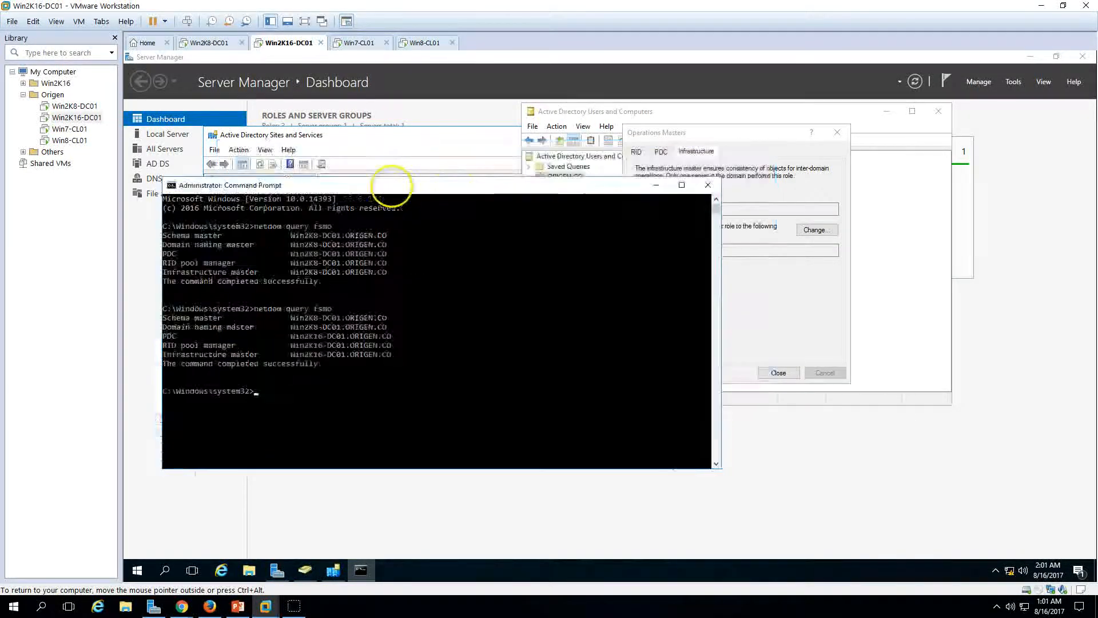
{"action": "left_click", "coordinate": [778, 372]}
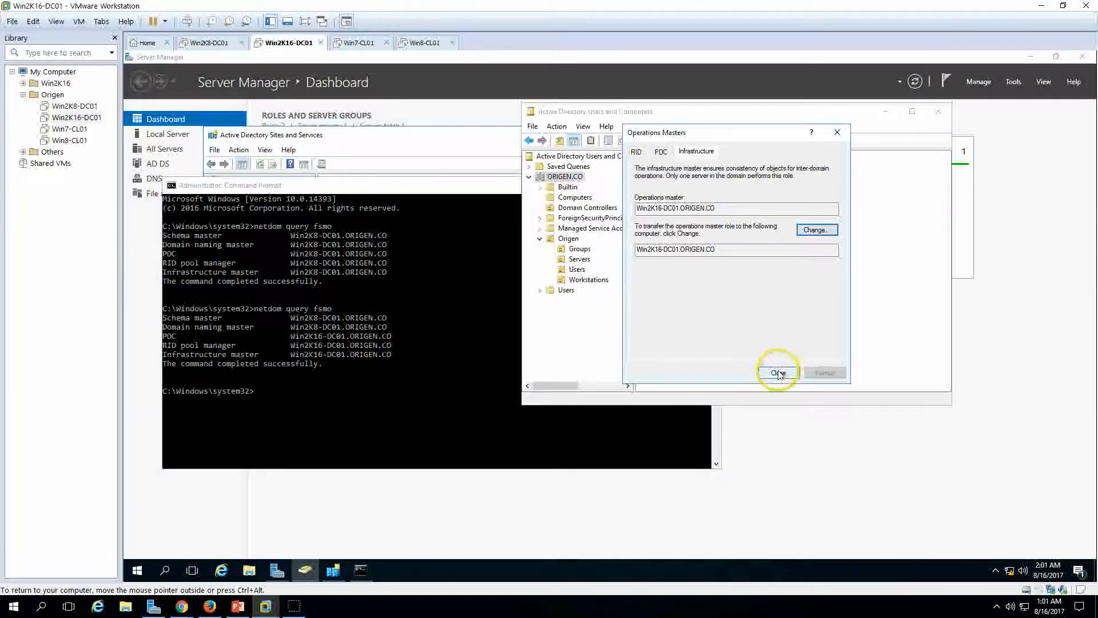
{"action": "left_click", "coordinate": [333, 569]}
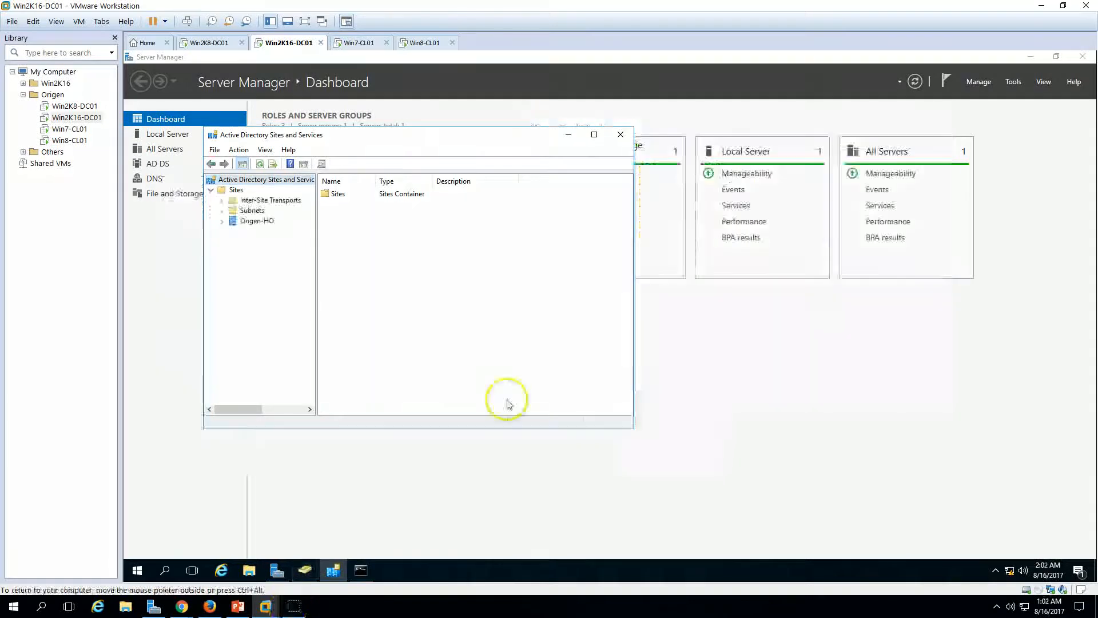
{"action": "left_click", "coordinate": [361, 570]}
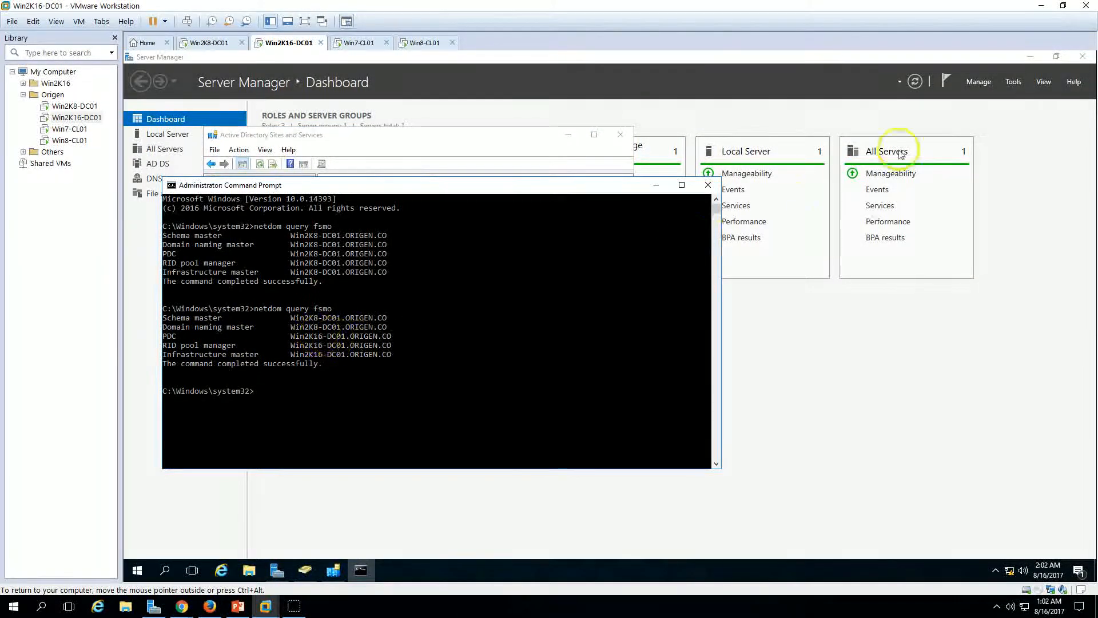
{"action": "left_click", "coordinate": [1008, 87]}
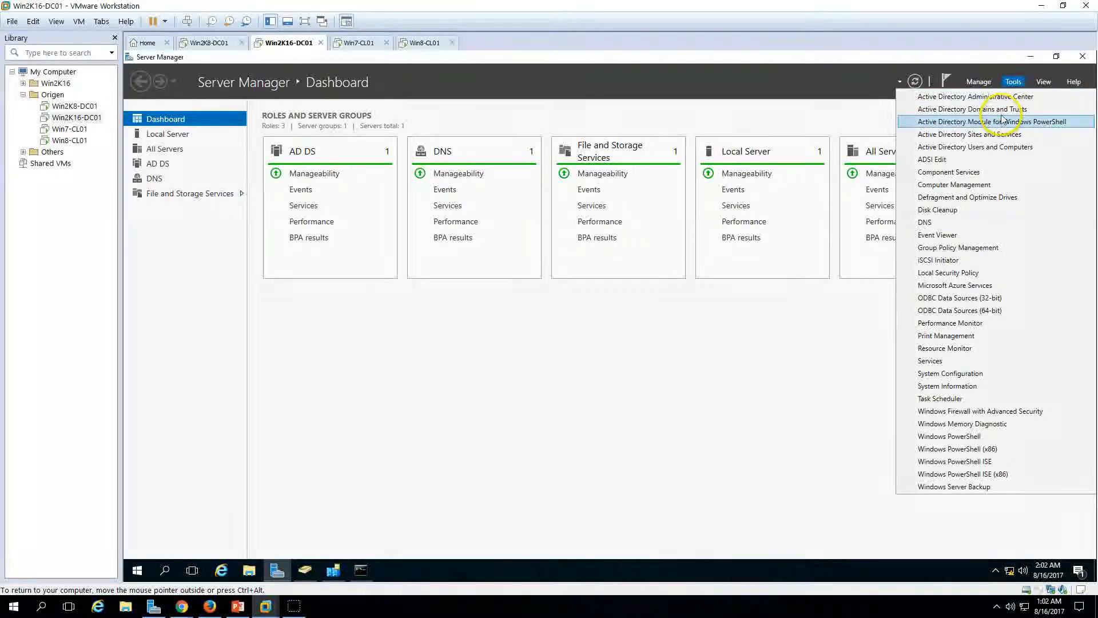
Step: Transfer the domain naming master to Win2K16-DC01 in AD Domains and Trusts, then close the console
{"action": "left_click", "coordinate": [1003, 108]}
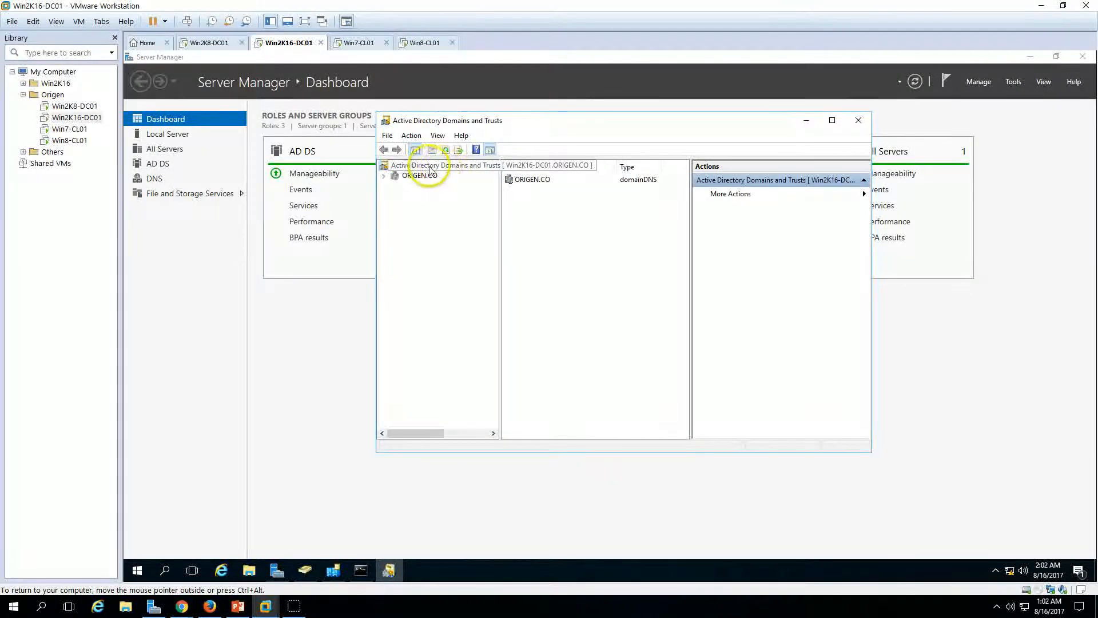
{"action": "right_click", "coordinate": [467, 170]}
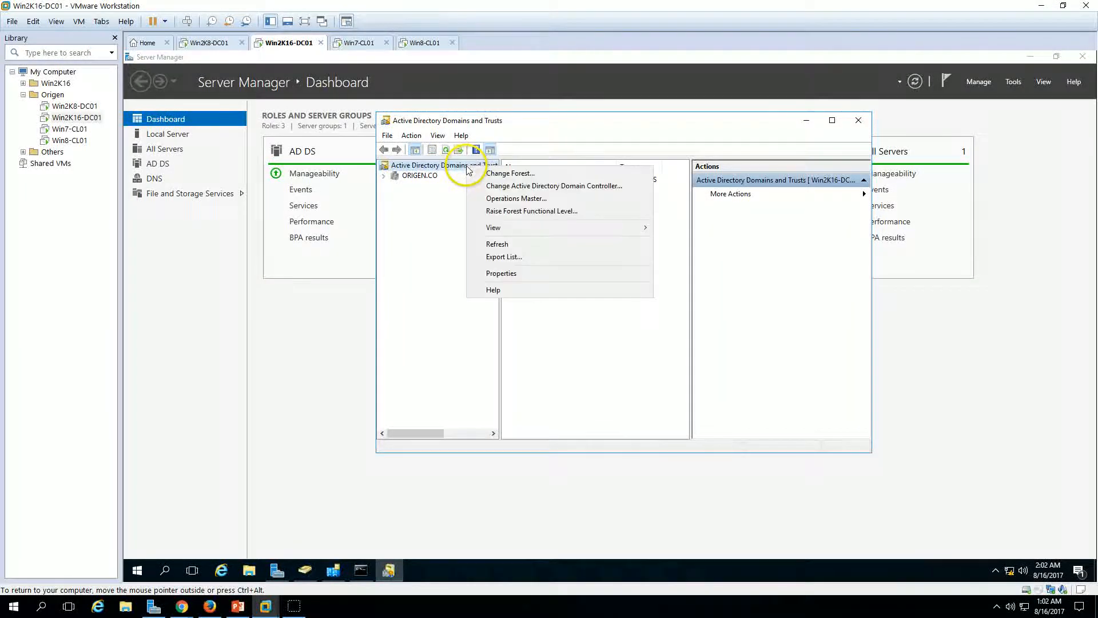
{"action": "left_click", "coordinate": [515, 199]}
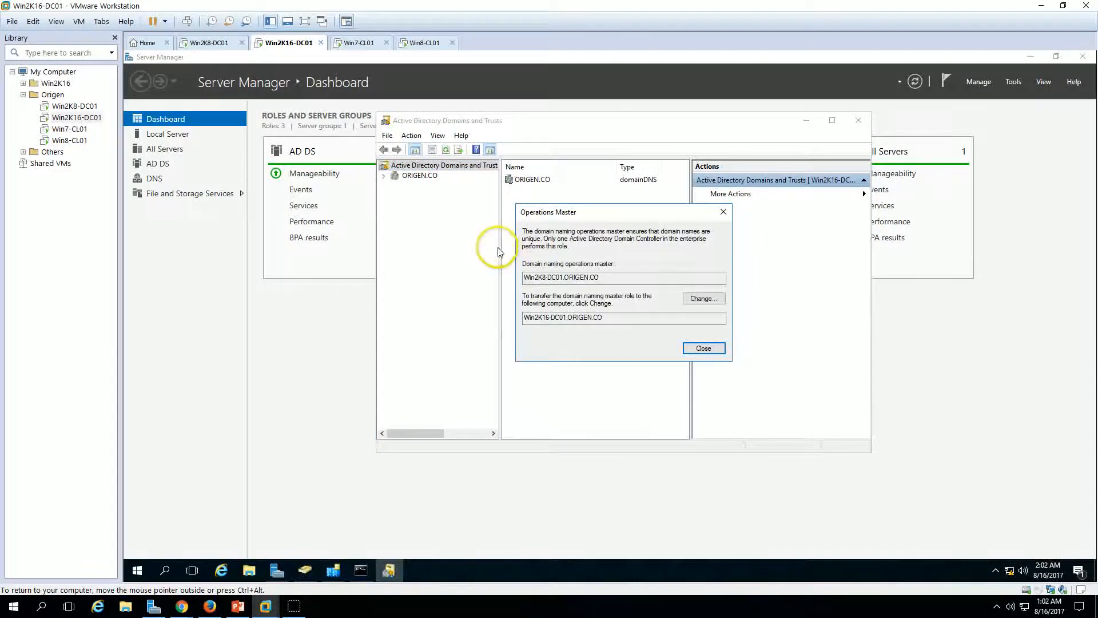
{"action": "double_click", "coordinate": [532, 277]}
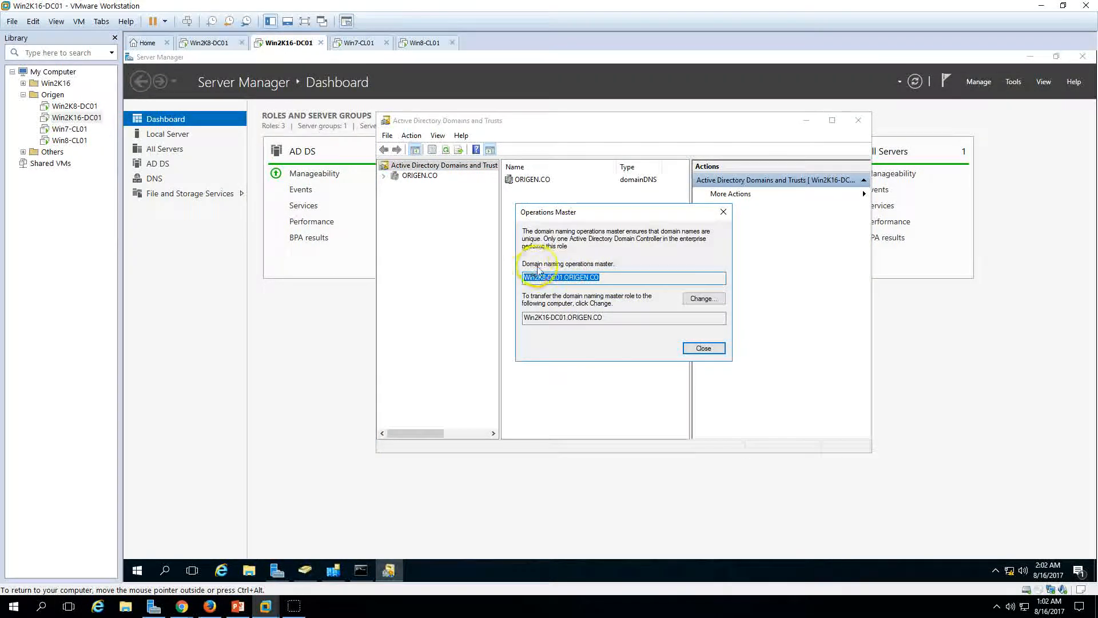
{"action": "left_click", "coordinate": [703, 298]}
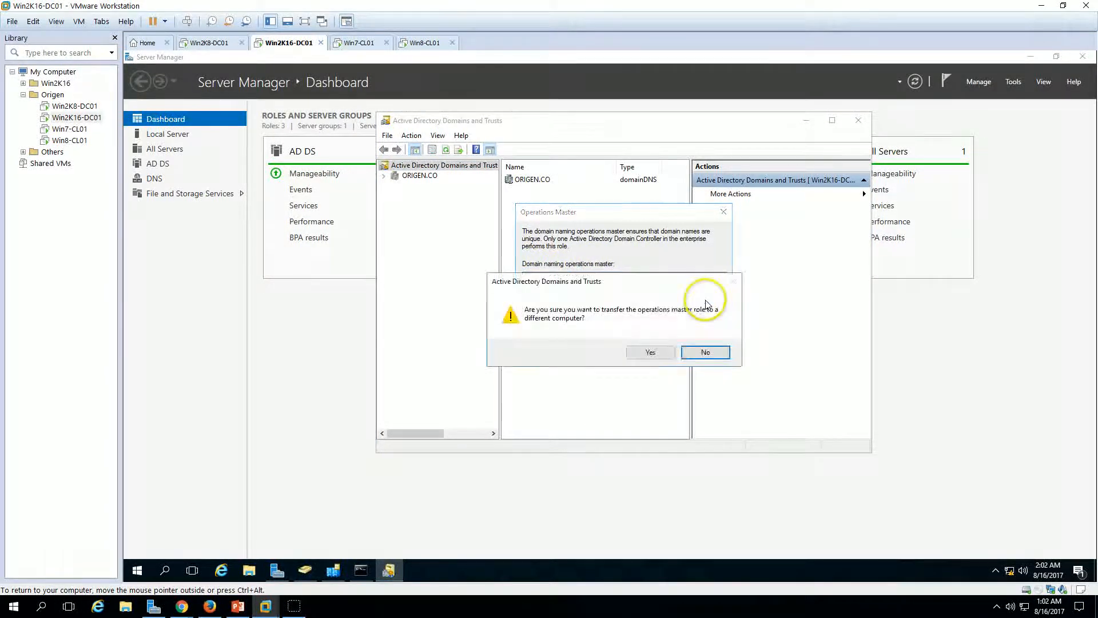
{"action": "left_click", "coordinate": [651, 352]}
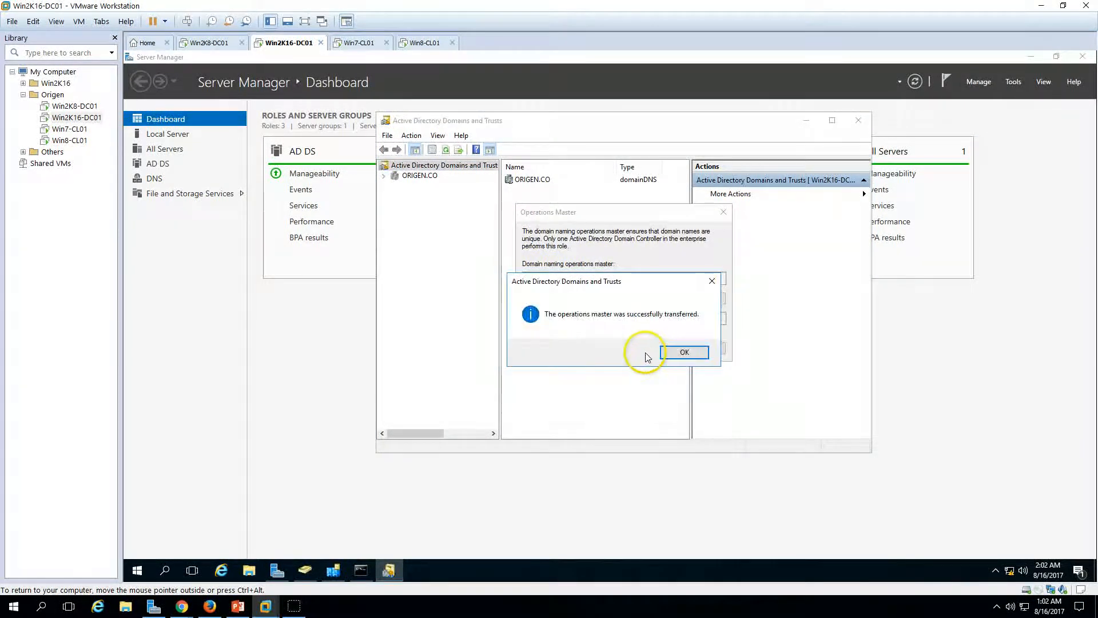
{"action": "left_click", "coordinate": [684, 351]}
{"action": "left_click", "coordinate": [702, 348]}
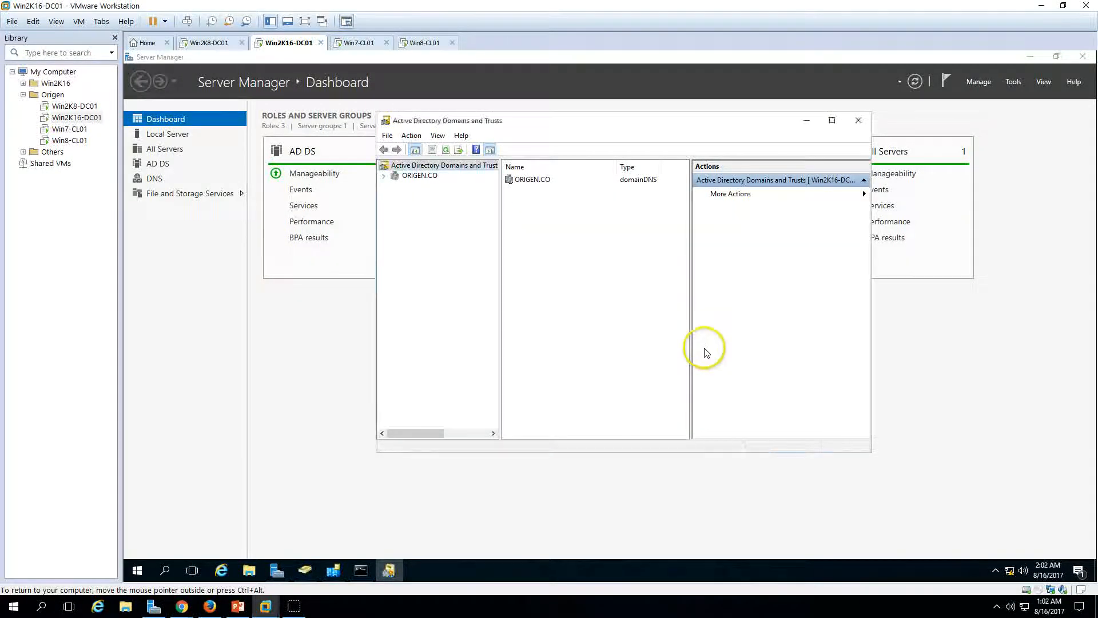
{"action": "left_click", "coordinate": [858, 120]}
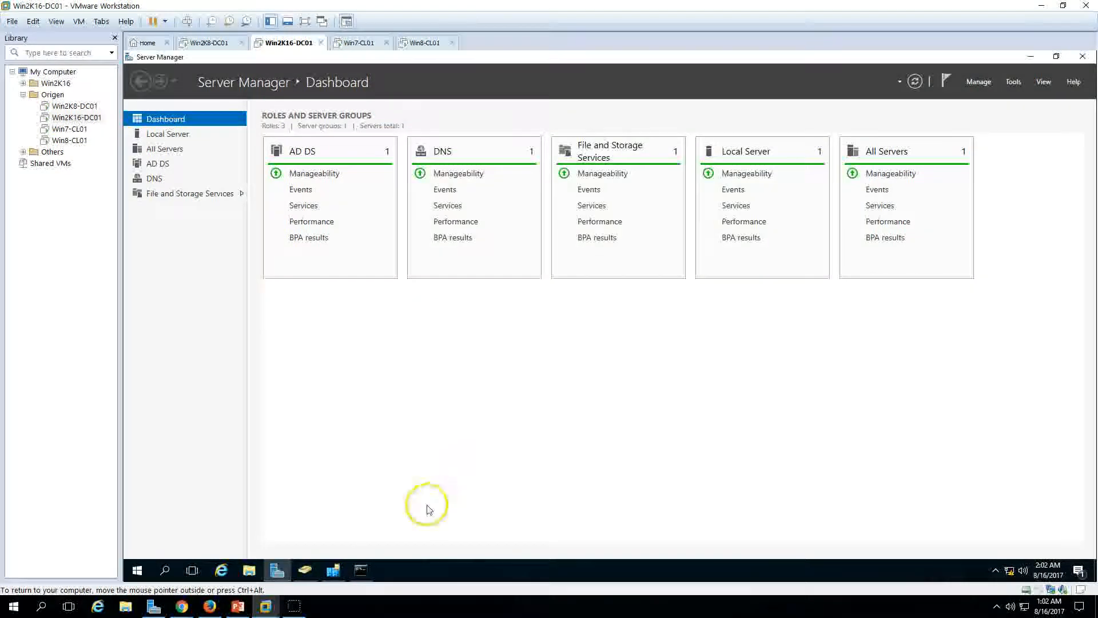
Step: Rerun netdom query fsmo: every role except schema master now shows Win2K16-DC01
{"action": "left_click", "coordinate": [361, 570]}
{"action": "key", "text": "Up"}
{"action": "key", "text": "Return"}
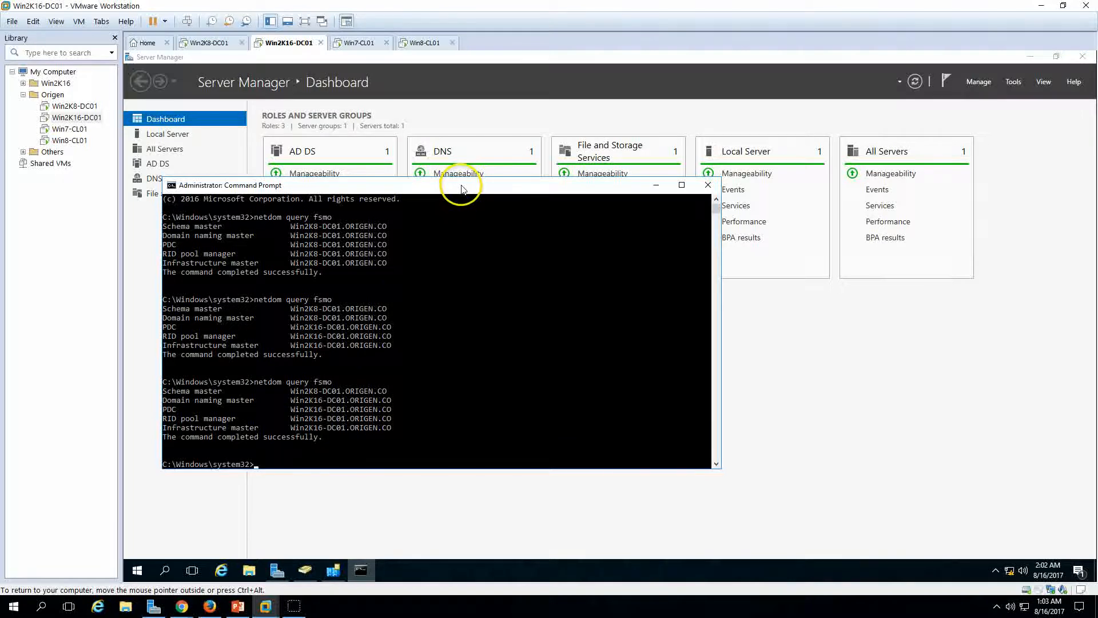
{"action": "left_click_drag", "start_coordinate": [462, 189], "coordinate": [517, 137]}
{"action": "left_click", "coordinate": [398, 339]}
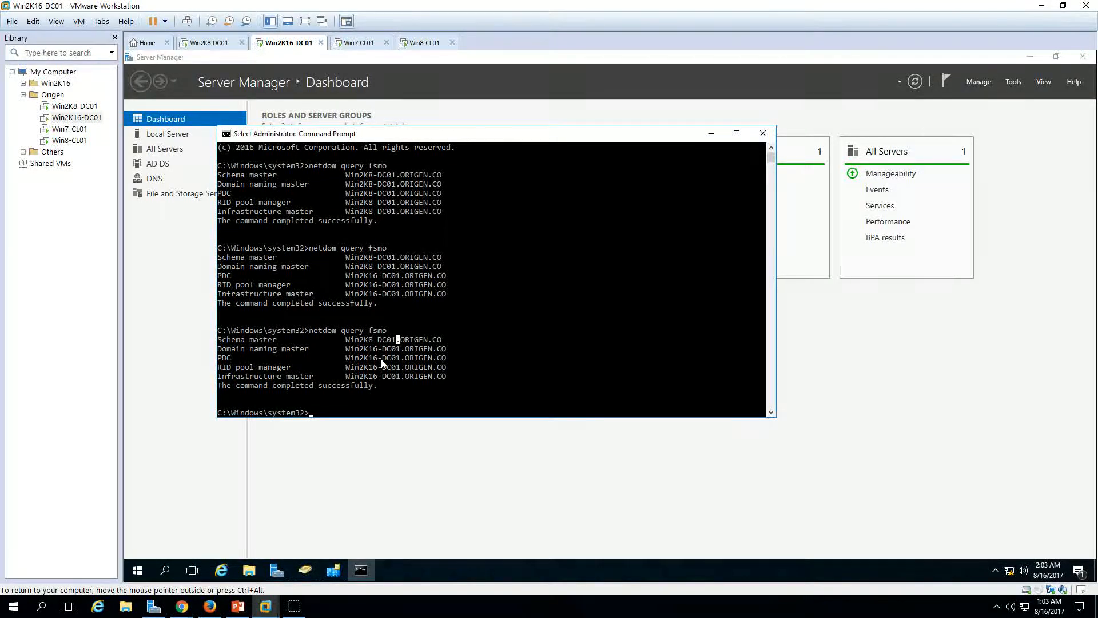
Step: Register schmmgmt.dll with regsvr32 and dismiss the success message
{"action": "type", "text": "reg"}
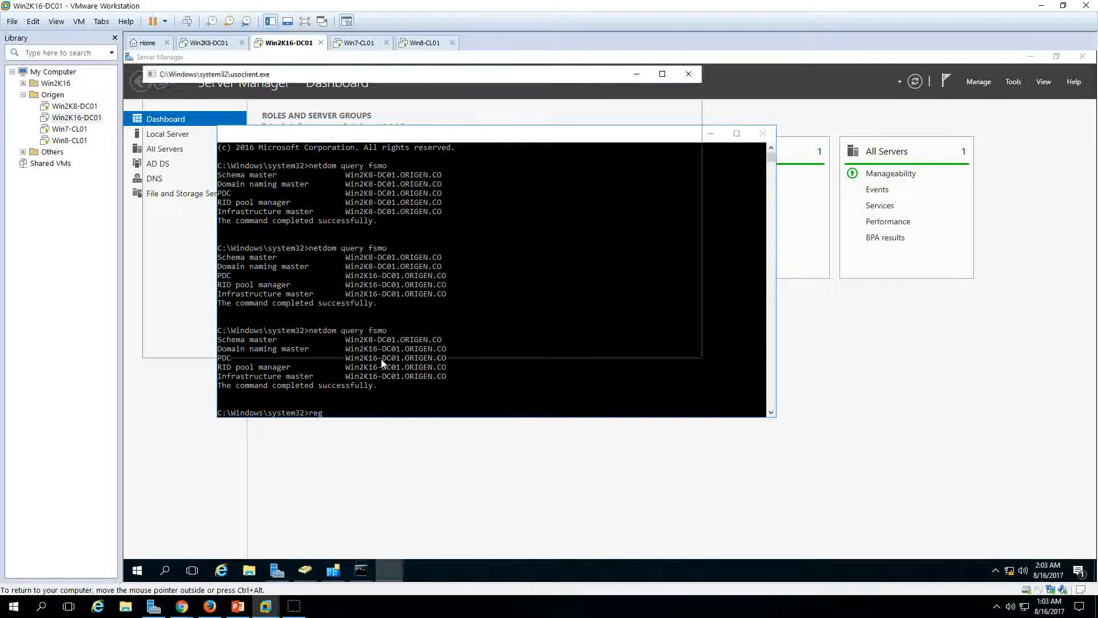
{"action": "type", "text": "svr32"}
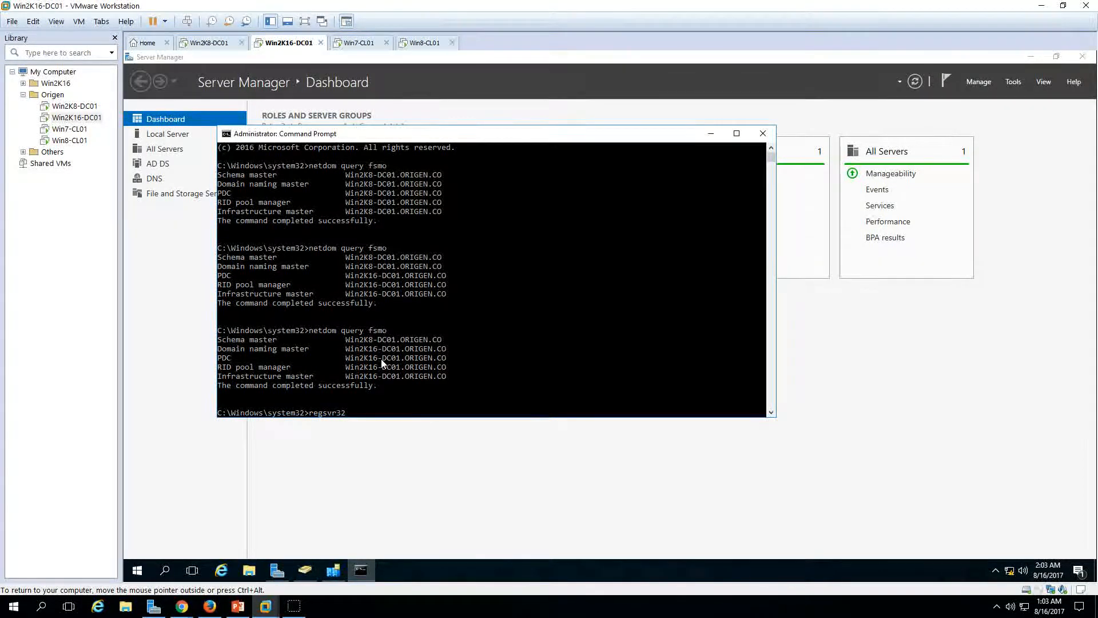
{"action": "type", "text": " schmmgmt.dll"}
{"action": "key", "text": "Return"}
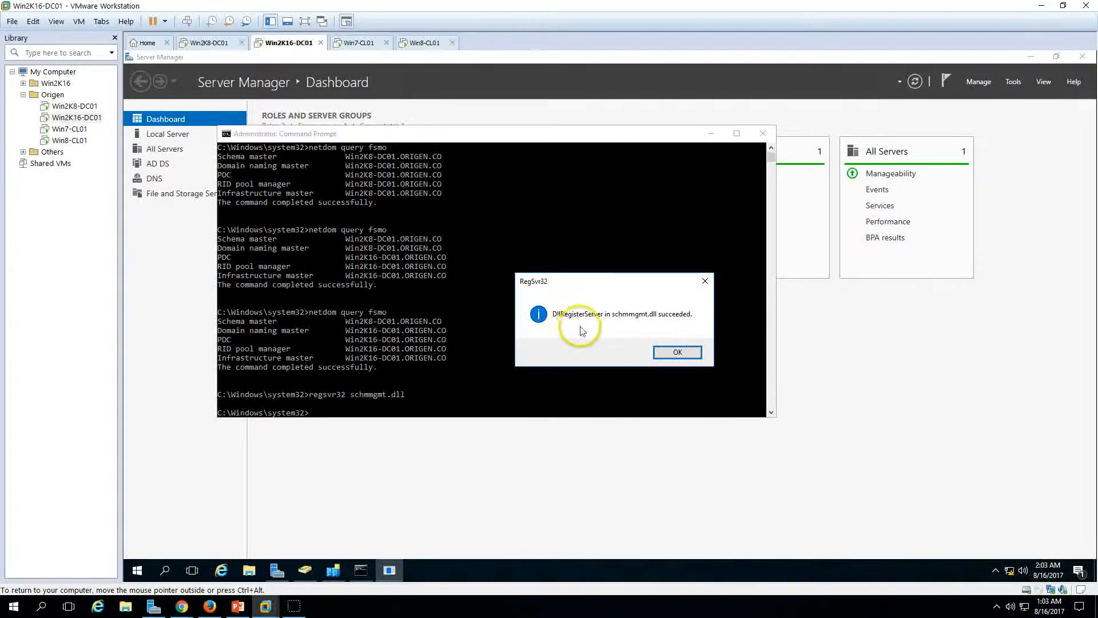
{"action": "left_click", "coordinate": [689, 354]}
{"action": "left_click_drag", "start_coordinate": [666, 340], "coordinate": [685, 330]}
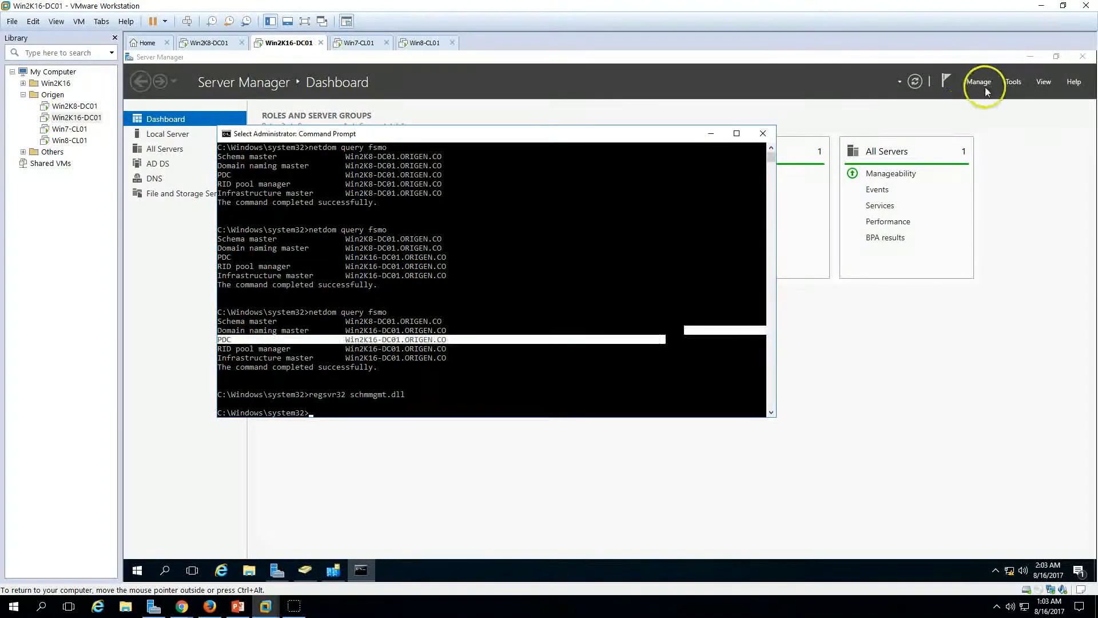
{"action": "left_click", "coordinate": [537, 331]}
{"action": "key", "text": "Escape"}
Step: Launch an empty management console with mmc
{"action": "type", "text": "mmc"}
{"action": "key", "text": "Return"}
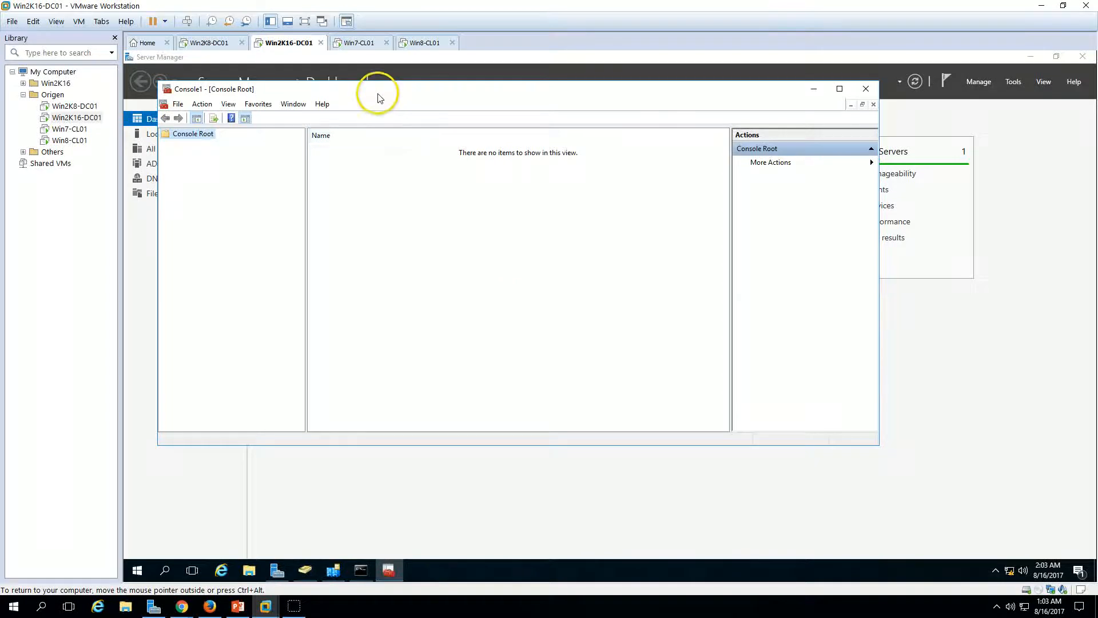
{"action": "left_click_drag", "start_coordinate": [371, 90], "coordinate": [414, 93]}
Step: Add the Active Directory Schema snap-in to Console1
{"action": "left_click", "coordinate": [222, 107]}
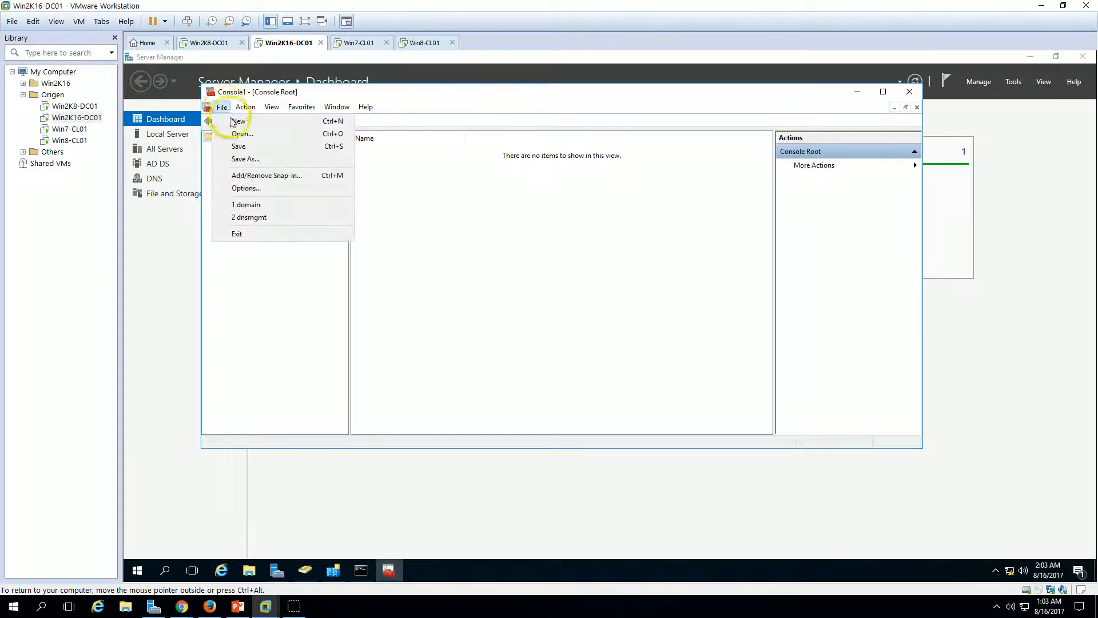
{"action": "left_click", "coordinate": [246, 175]}
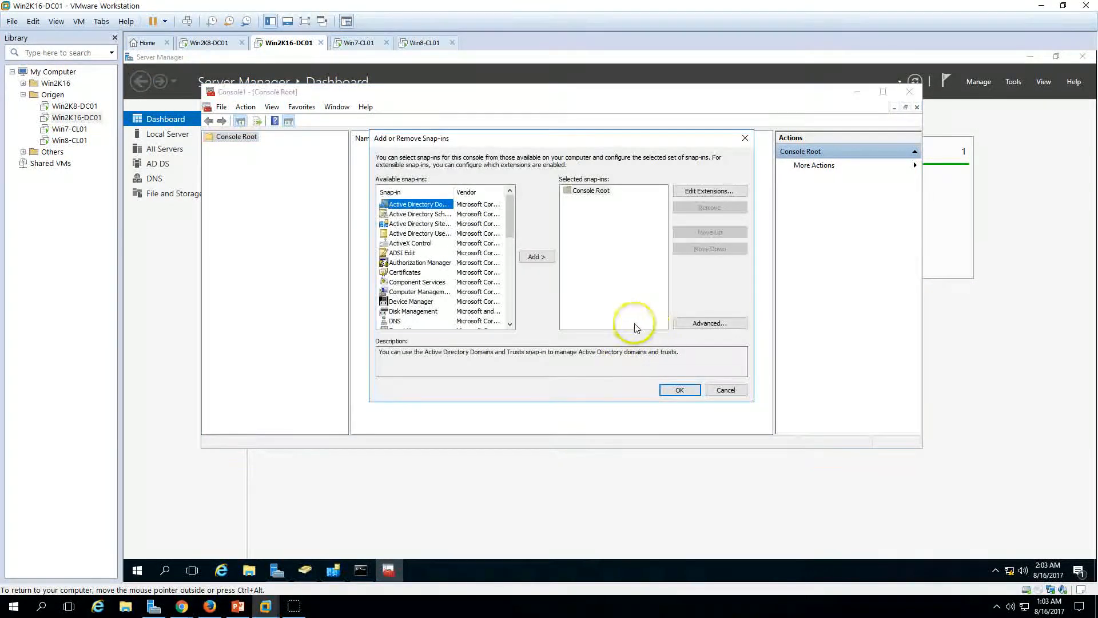
{"action": "left_click", "coordinate": [430, 233]}
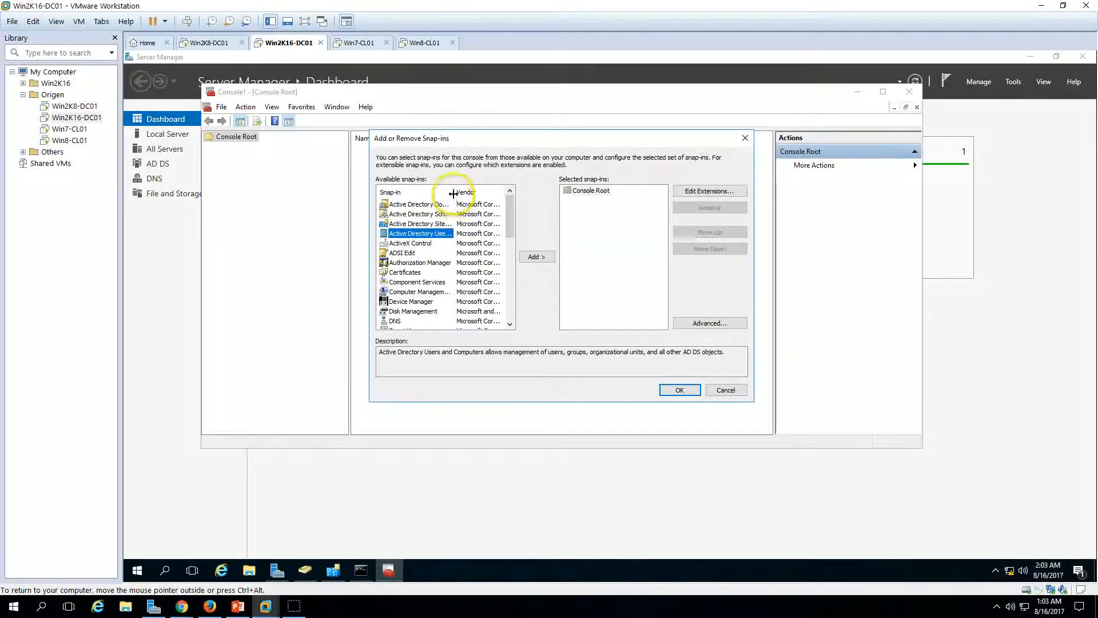
{"action": "left_click", "coordinate": [450, 213]}
{"action": "left_click_drag", "start_coordinate": [455, 192], "coordinate": [505, 190]}
{"action": "left_click", "coordinate": [544, 257]}
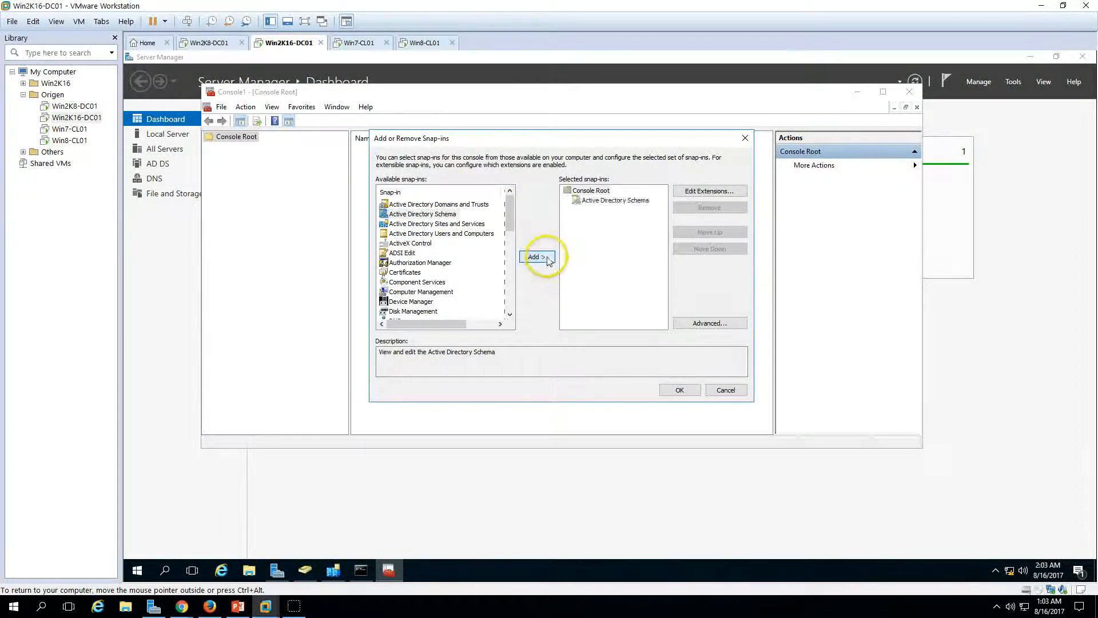
{"action": "left_click", "coordinate": [679, 390]}
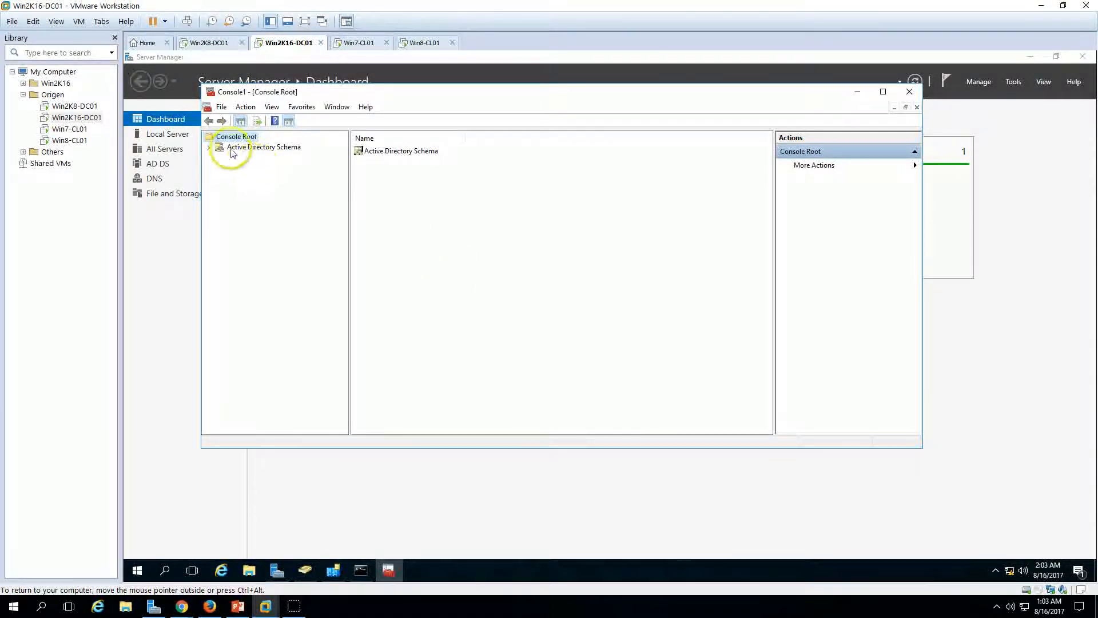
Step: Expand the schema node to Classes and Attributes and review its Operations Master
{"action": "left_click", "coordinate": [251, 147]}
{"action": "left_click", "coordinate": [210, 148]}
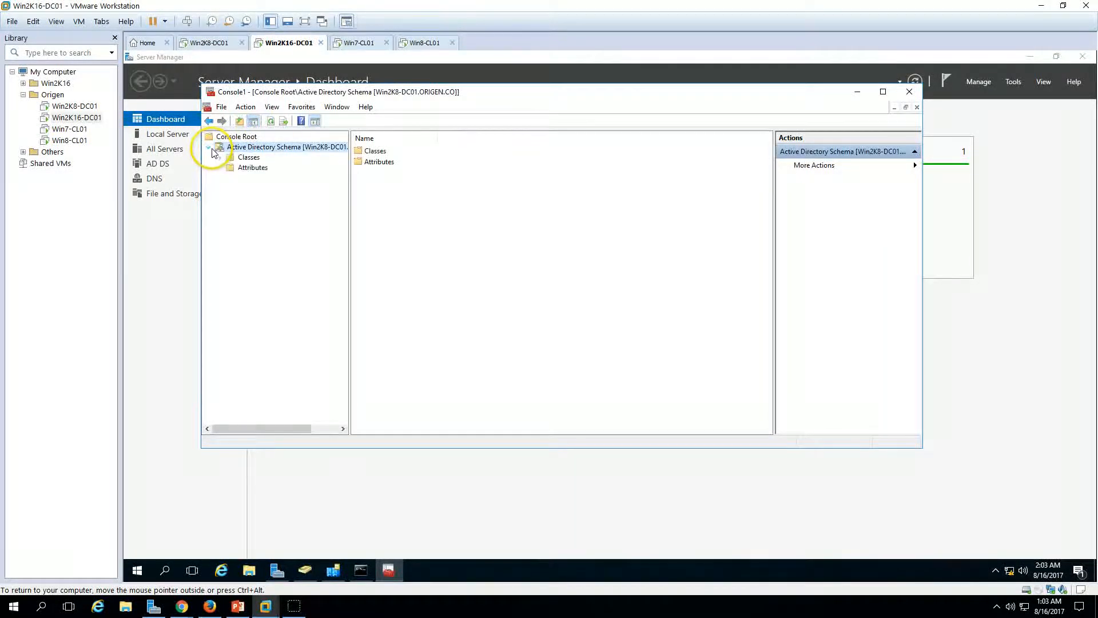
{"action": "right_click", "coordinate": [265, 147]}
{"action": "left_click", "coordinate": [314, 177]}
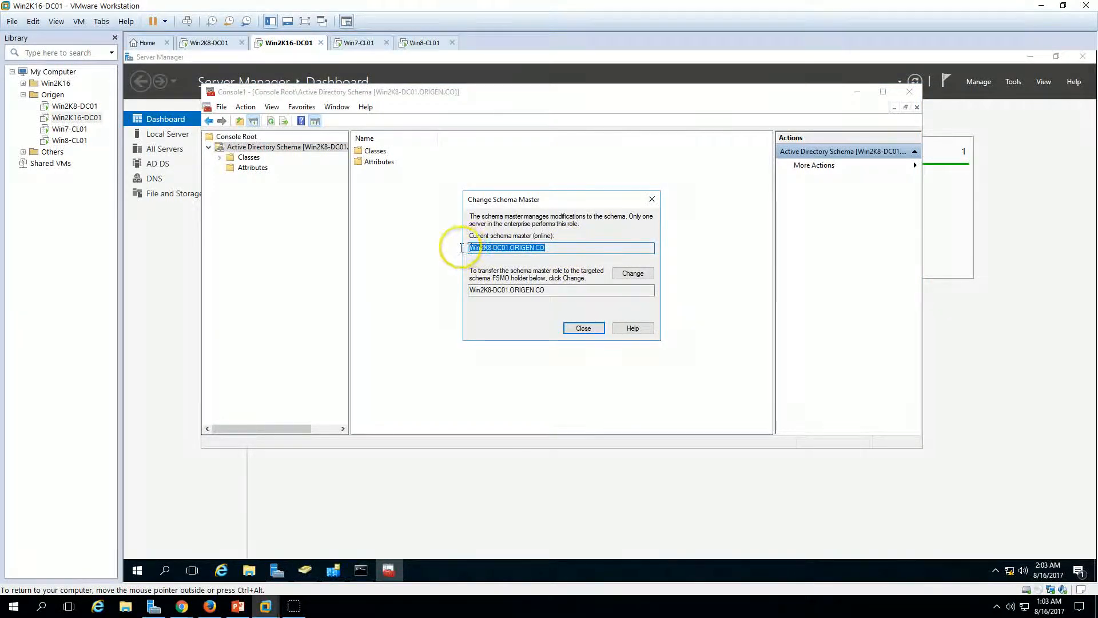
{"action": "left_click", "coordinate": [582, 328]}
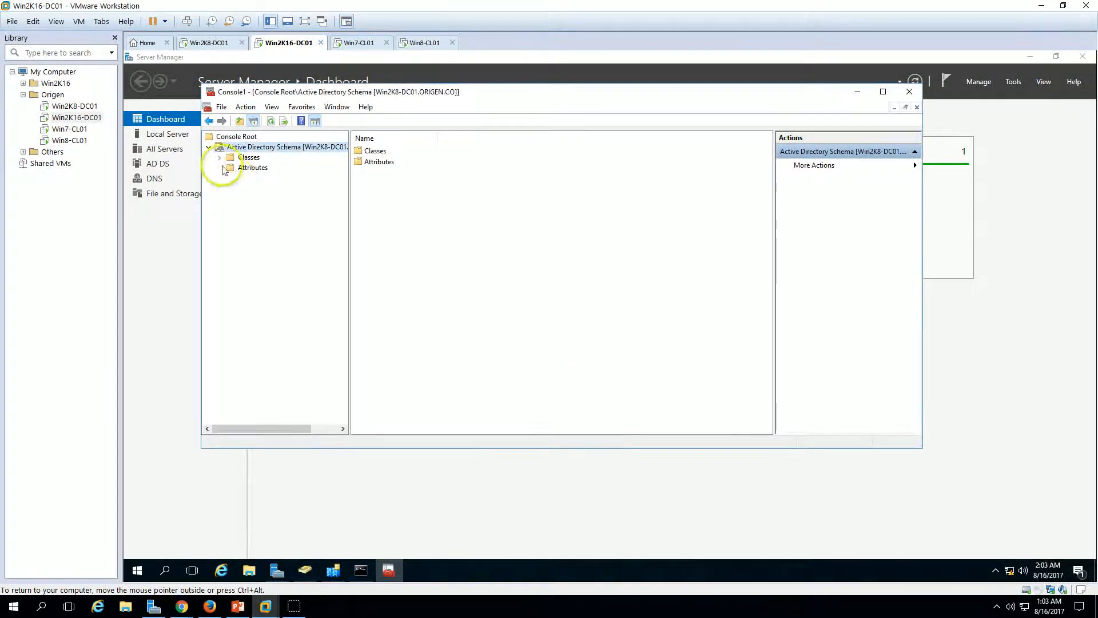
Step: Connect the Active Directory Schema snap-in to Win2K16-DC01
{"action": "right_click", "coordinate": [247, 147]}
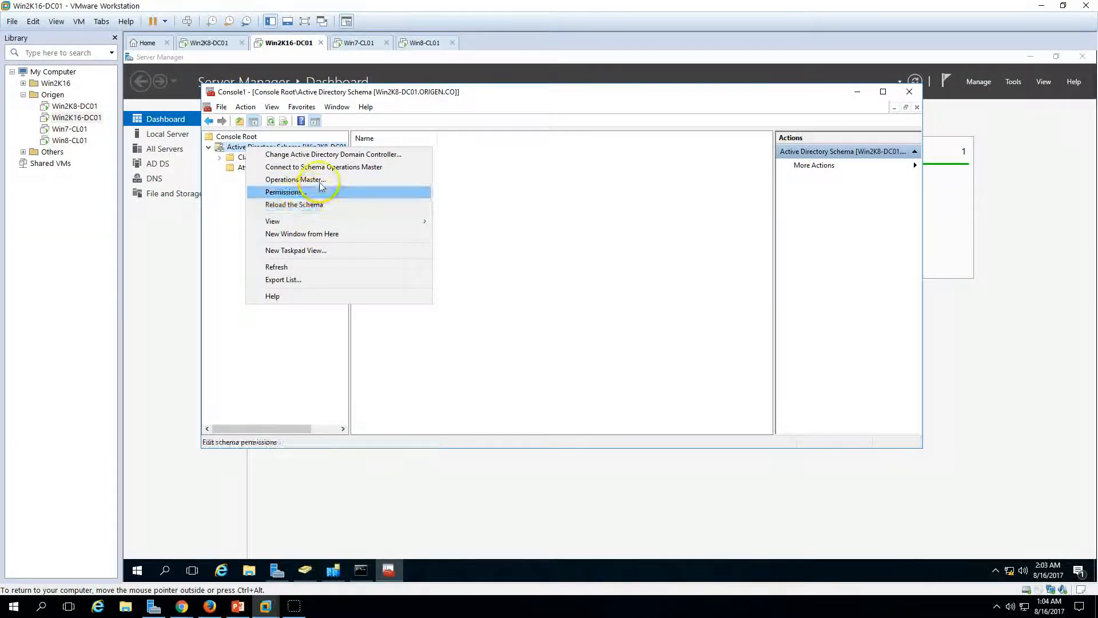
{"action": "left_click", "coordinate": [314, 154]}
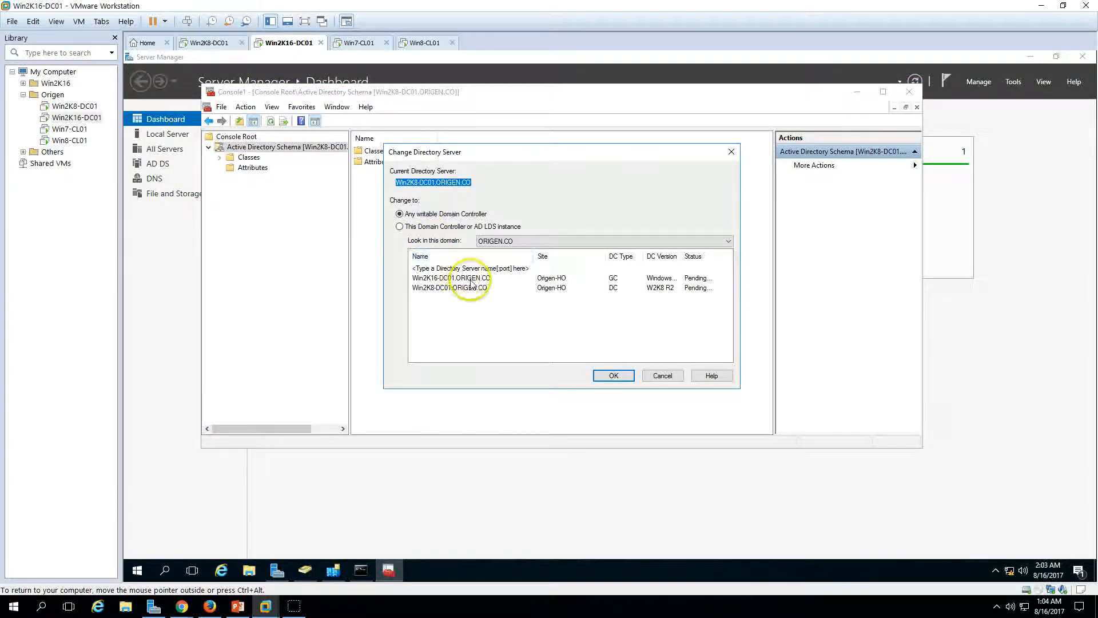
{"action": "left_click", "coordinate": [452, 286]}
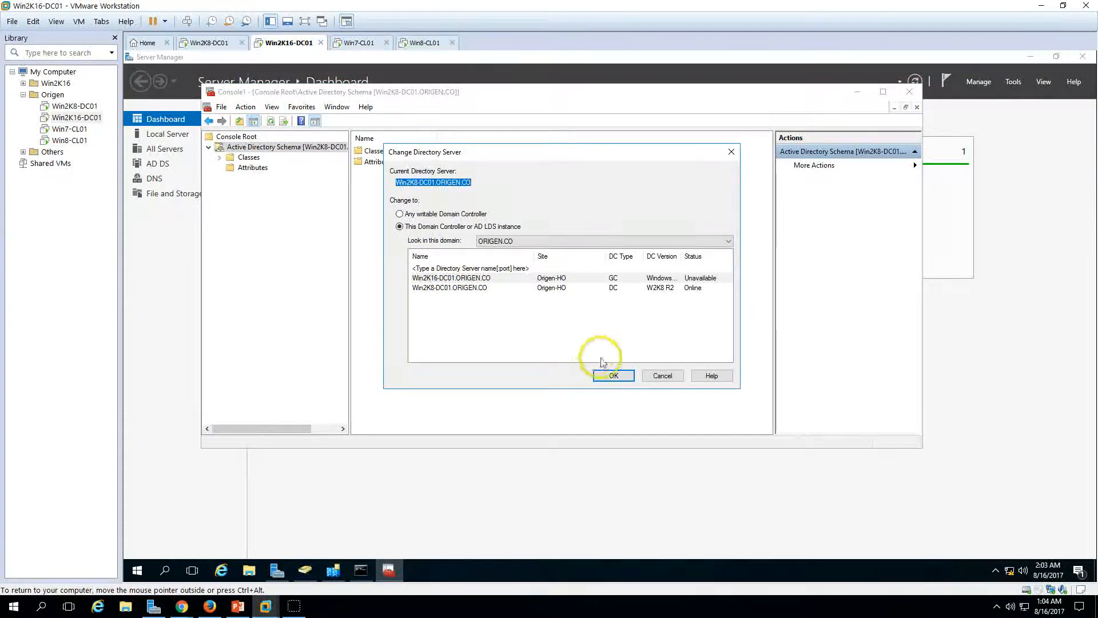
{"action": "left_click", "coordinate": [613, 375]}
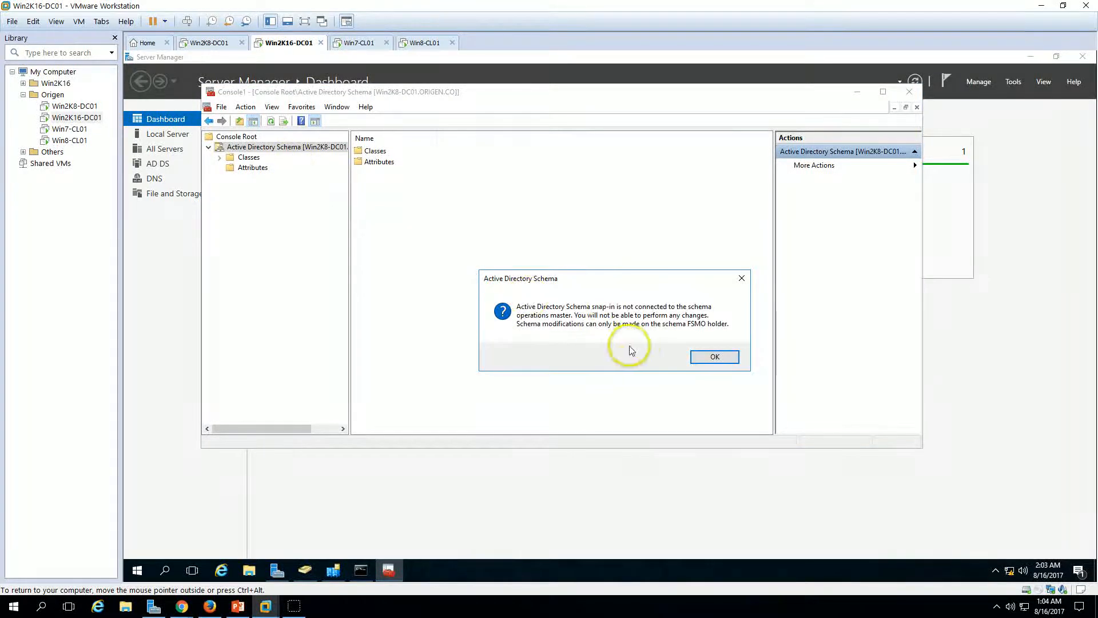
{"action": "left_click", "coordinate": [709, 358]}
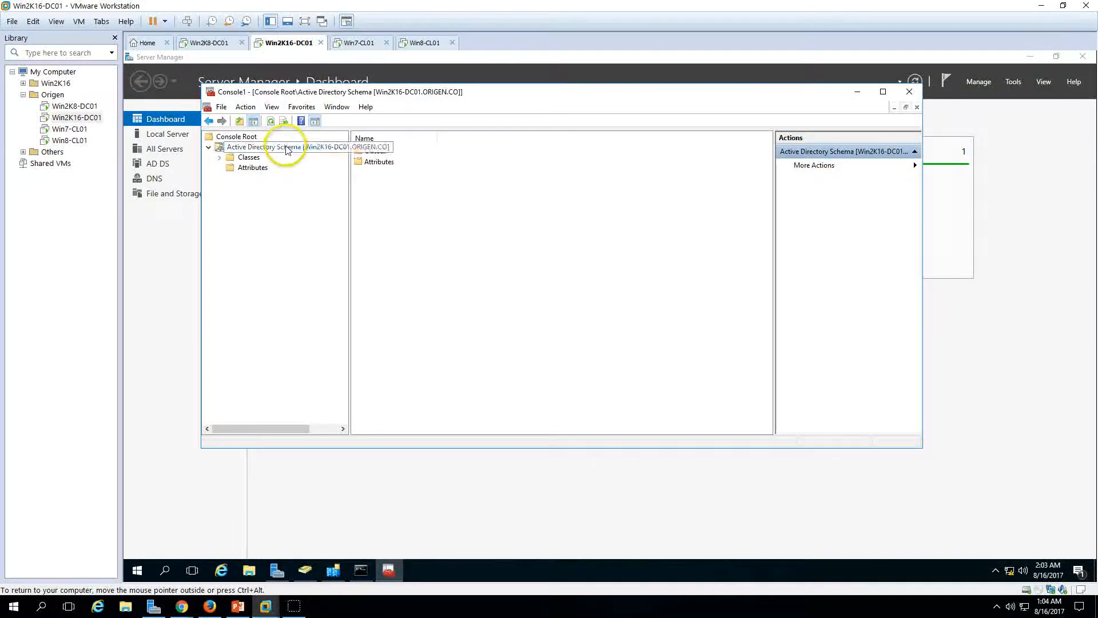
Step: Change the schema master to Win2K16-DC01 and acknowledge the successful transfer
{"action": "right_click", "coordinate": [289, 147]}
{"action": "left_click", "coordinate": [333, 182]}
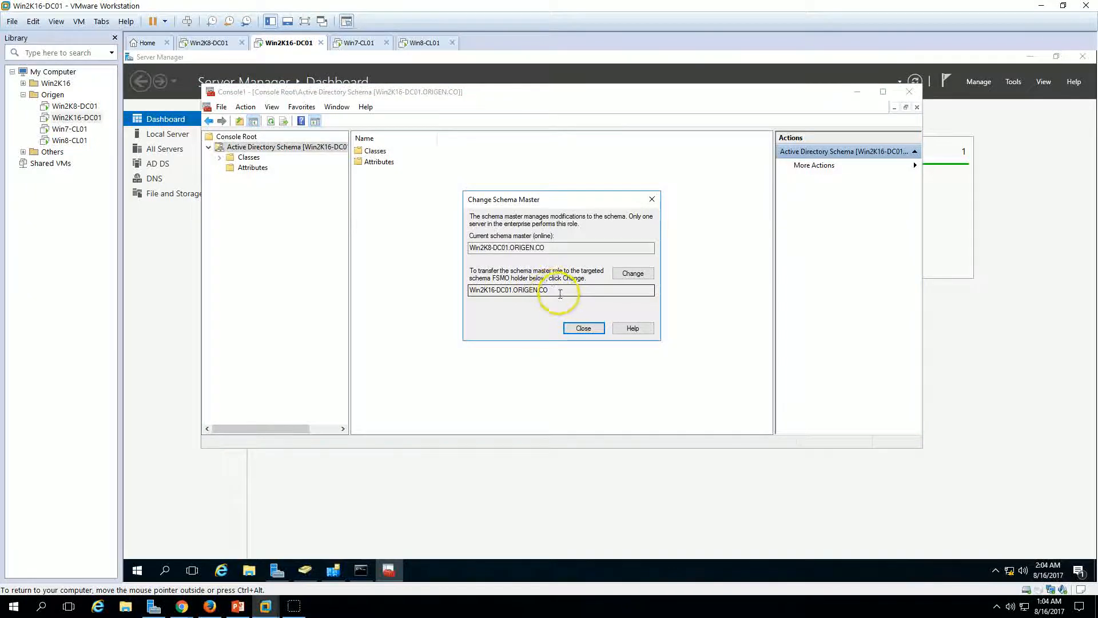
{"action": "left_click", "coordinate": [632, 274]}
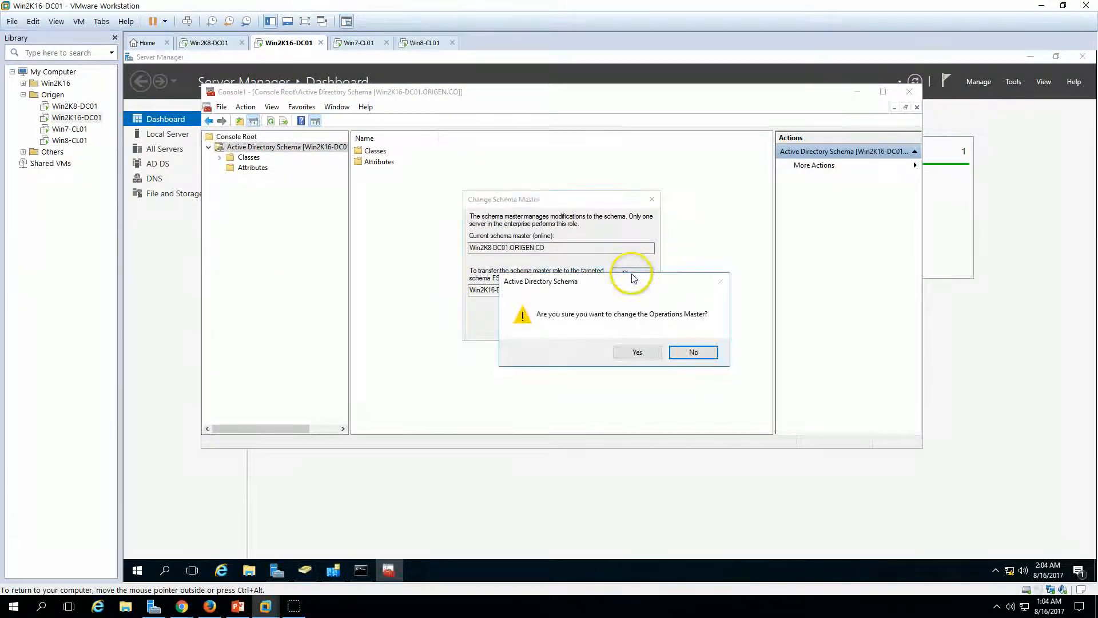
{"action": "left_click", "coordinate": [637, 352]}
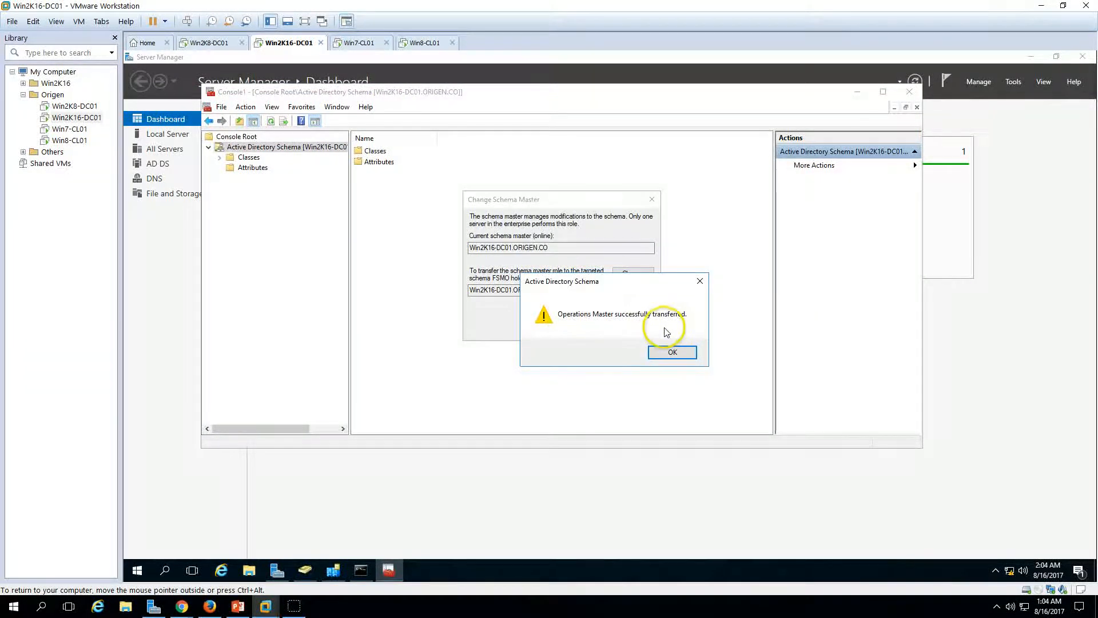
{"action": "left_click", "coordinate": [683, 353]}
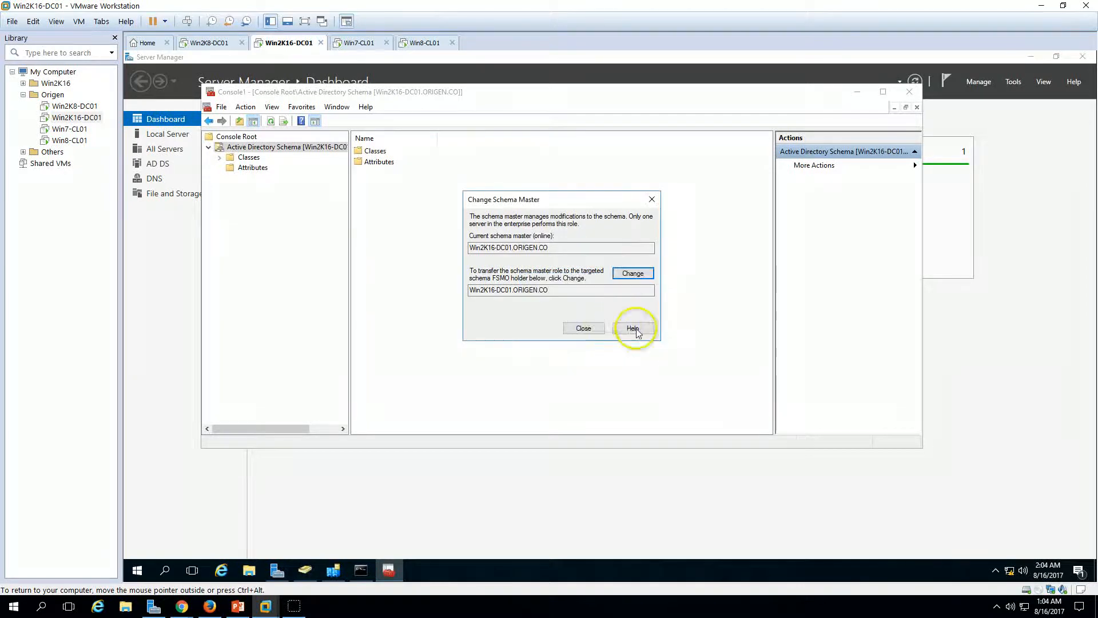
{"action": "left_click", "coordinate": [583, 327]}
Step: Close the schema console without saving, then reopen an empty mmc
{"action": "left_click", "coordinate": [909, 92]}
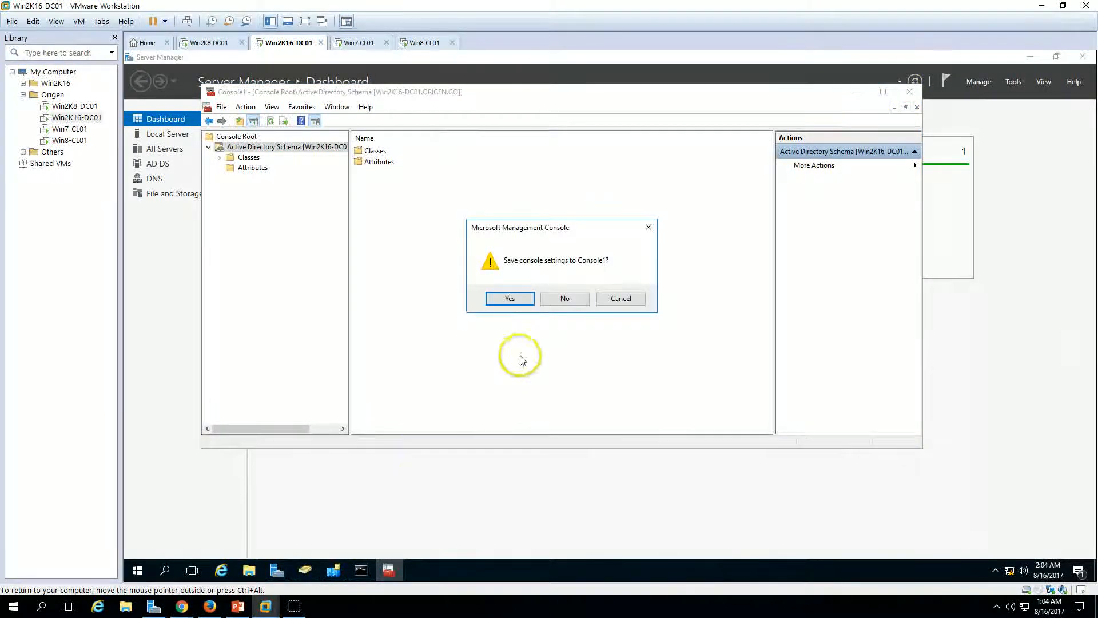
{"action": "left_click", "coordinate": [565, 298]}
{"action": "key", "text": "Up"}
{"action": "key", "text": "Return"}
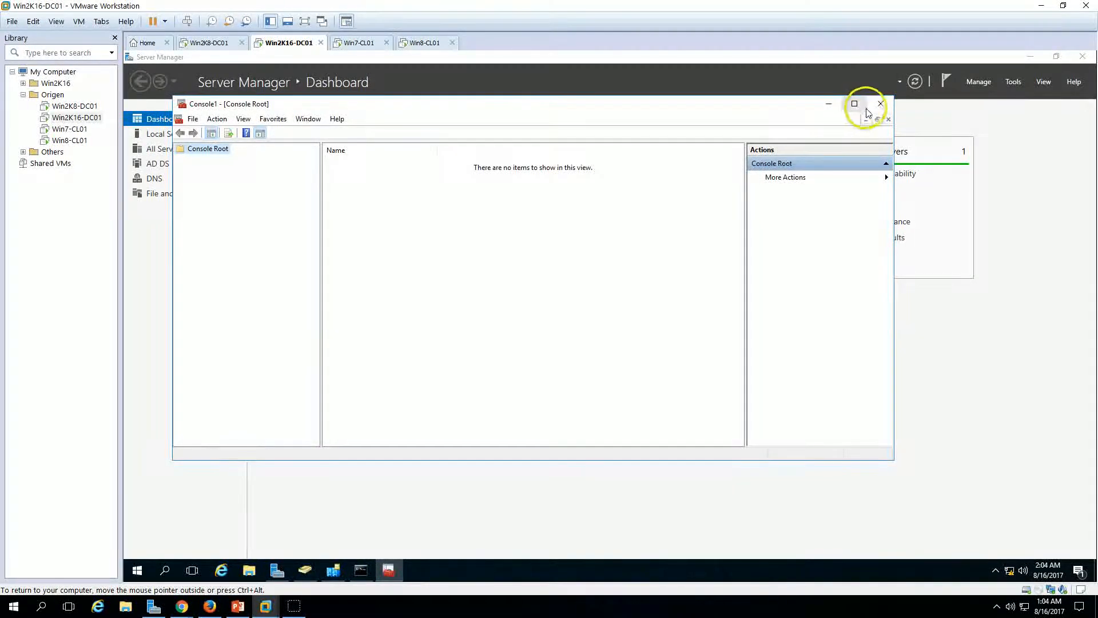
Step: Close the empty console and rerun netdom query fsmo to confirm all roles on Win2K16-DC01
{"action": "left_click", "coordinate": [880, 104]}
{"action": "left_click", "coordinate": [429, 305]}
{"action": "key", "text": "Up"}
{"action": "key", "text": "Up"}
{"action": "key", "text": "Up"}
{"action": "key", "text": "Return"}
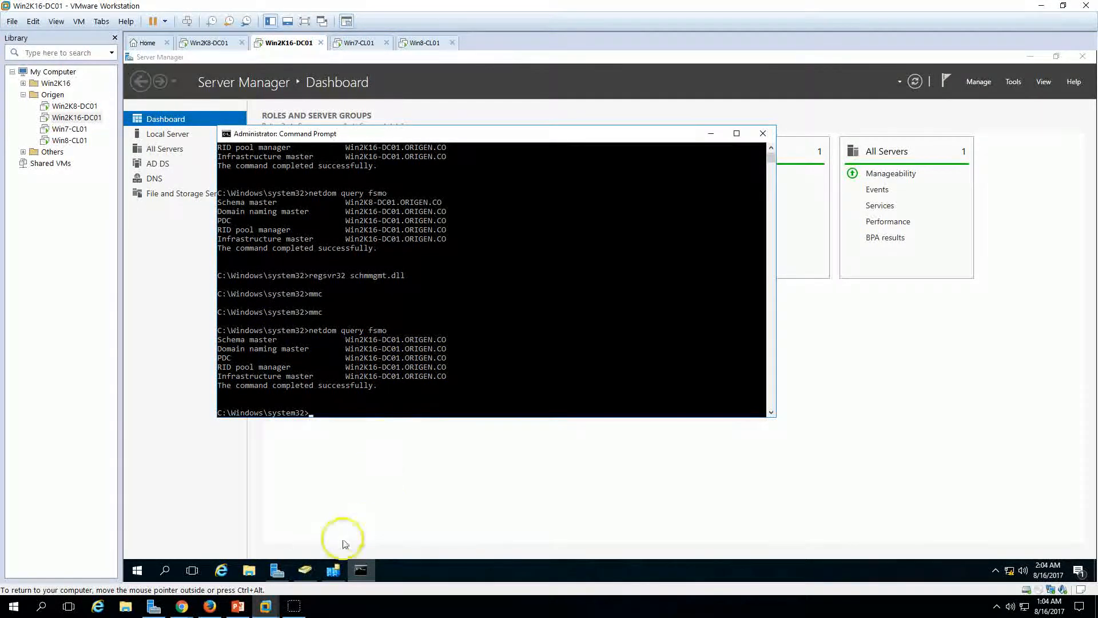
Step: Glance at the presentation slide, then move to the Win2K8-DC01 virtual machine
{"action": "left_click", "coordinate": [237, 605]}
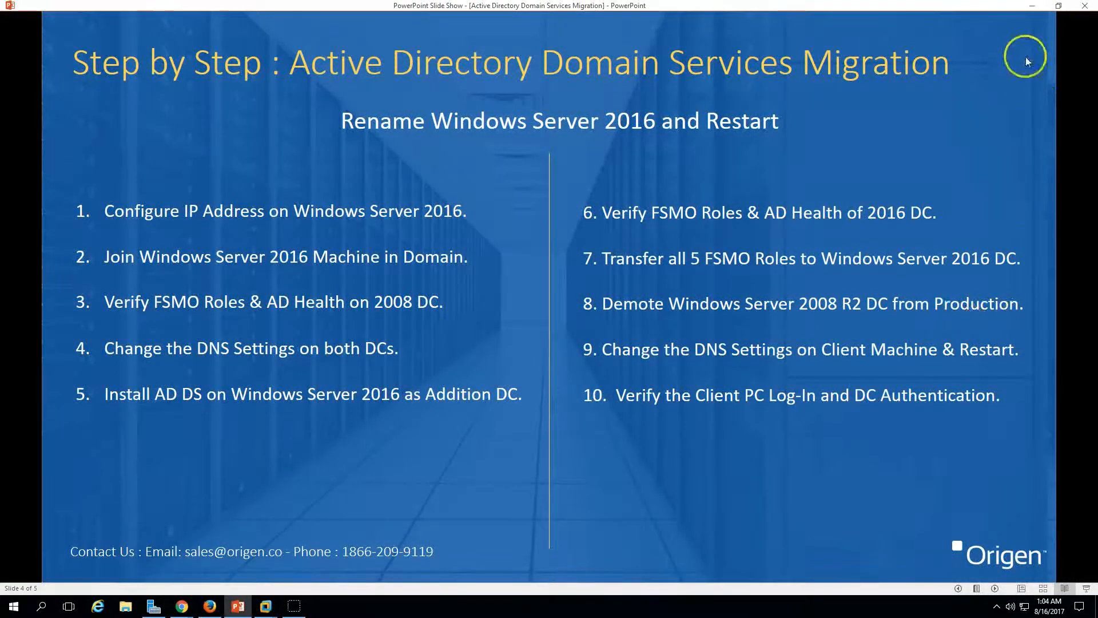
{"action": "left_click", "coordinate": [1032, 6]}
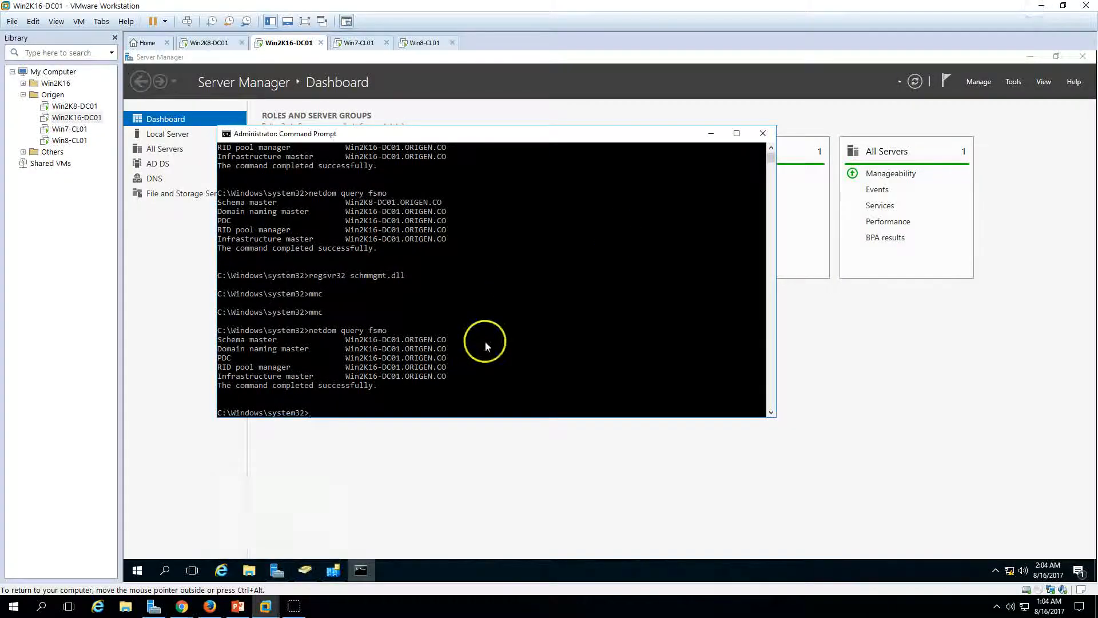
{"action": "left_click", "coordinate": [220, 44]}
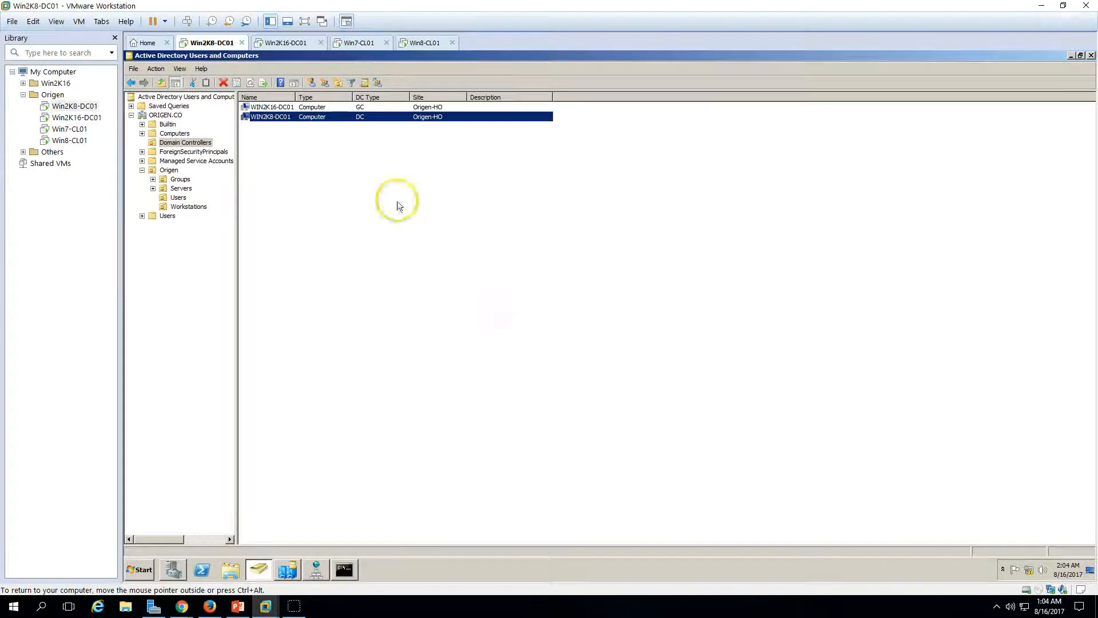
Step: Close the ADUC, Command Prompt, DNS Manager, Sites and Services and Server Manager windows
{"action": "left_click", "coordinate": [1091, 56]}
{"action": "right_click", "coordinate": [316, 570]}
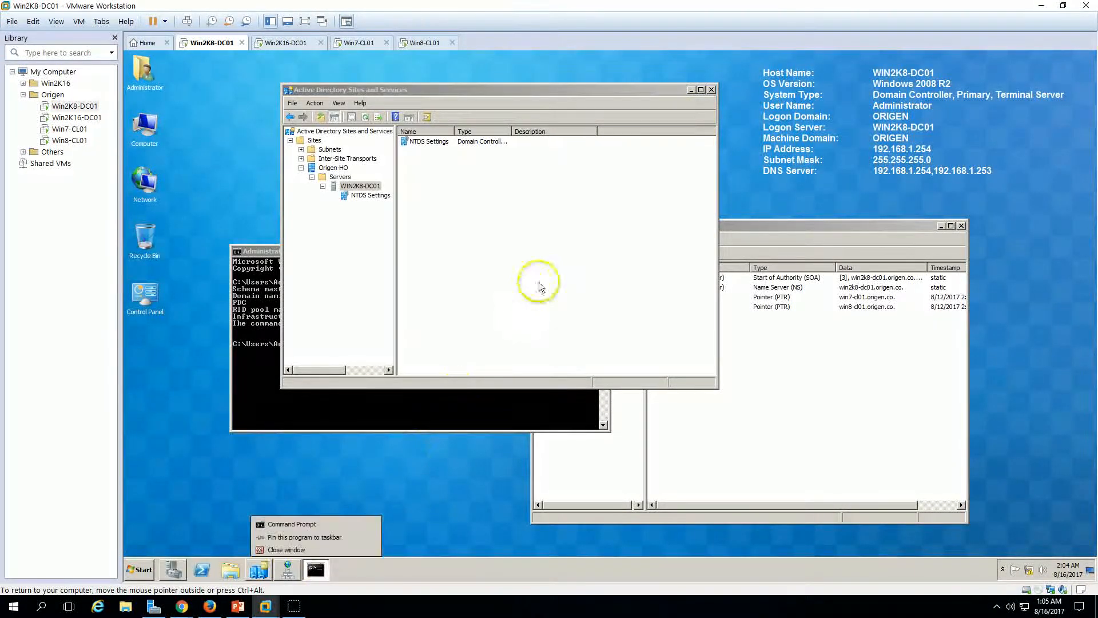
{"action": "left_click", "coordinate": [429, 446]}
{"action": "left_click", "coordinate": [496, 395]}
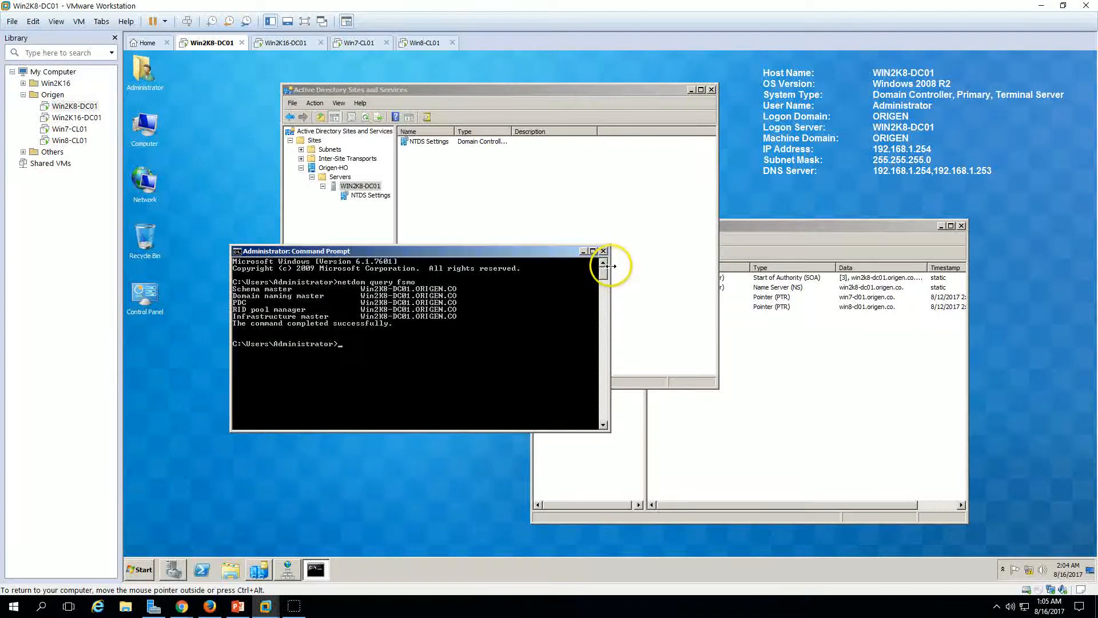
{"action": "left_click", "coordinate": [604, 252]}
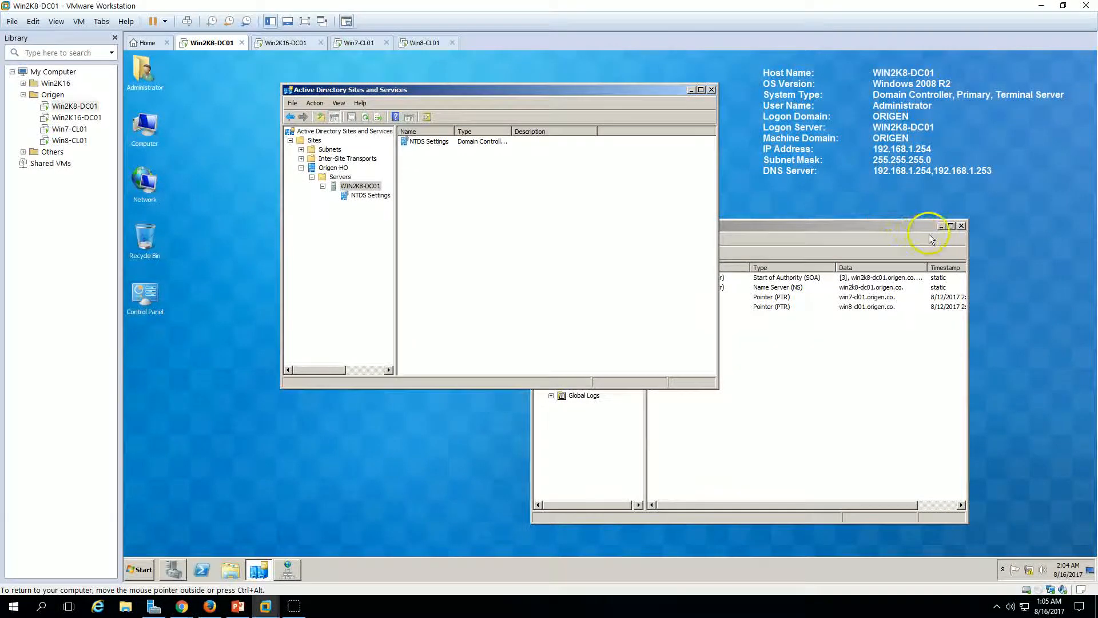
{"action": "left_click", "coordinate": [963, 226]}
{"action": "left_click", "coordinate": [711, 90]}
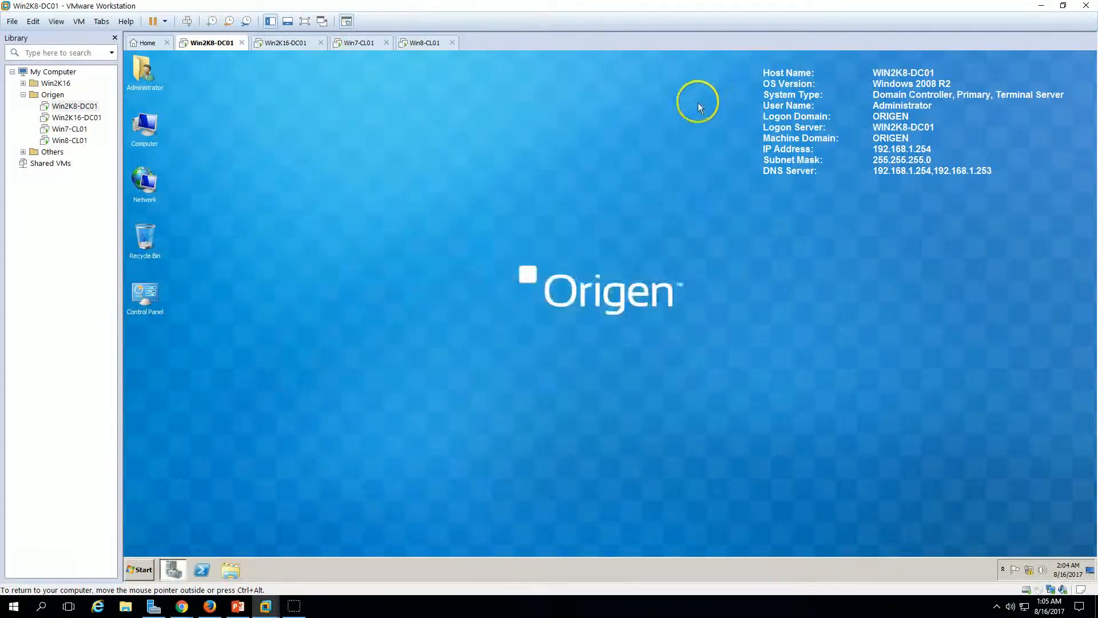
{"action": "left_click", "coordinate": [173, 569]}
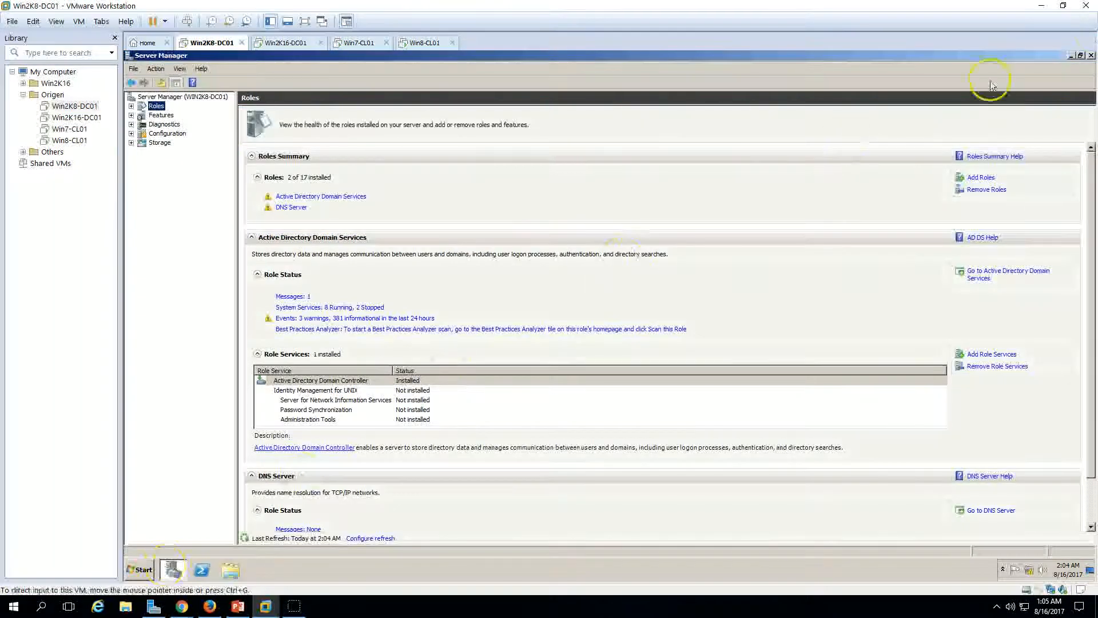
{"action": "left_click", "coordinate": [1091, 56]}
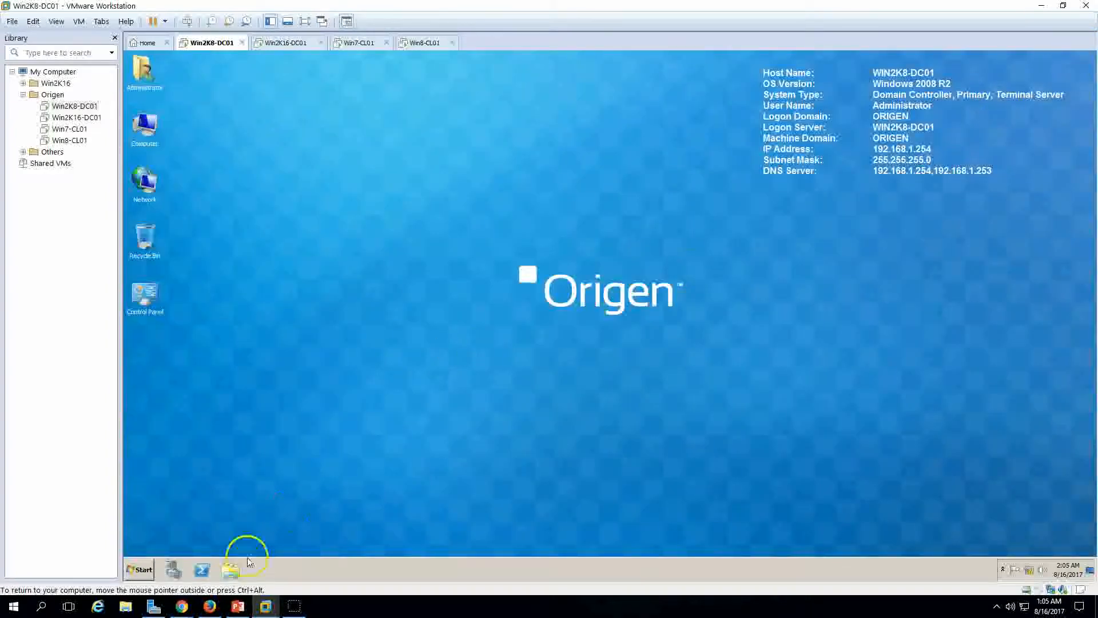
Step: Run dcpromo from an administrator Command Prompt to start AD DS removal
{"action": "left_click", "coordinate": [140, 570]}
{"action": "right_click", "coordinate": [193, 312]}
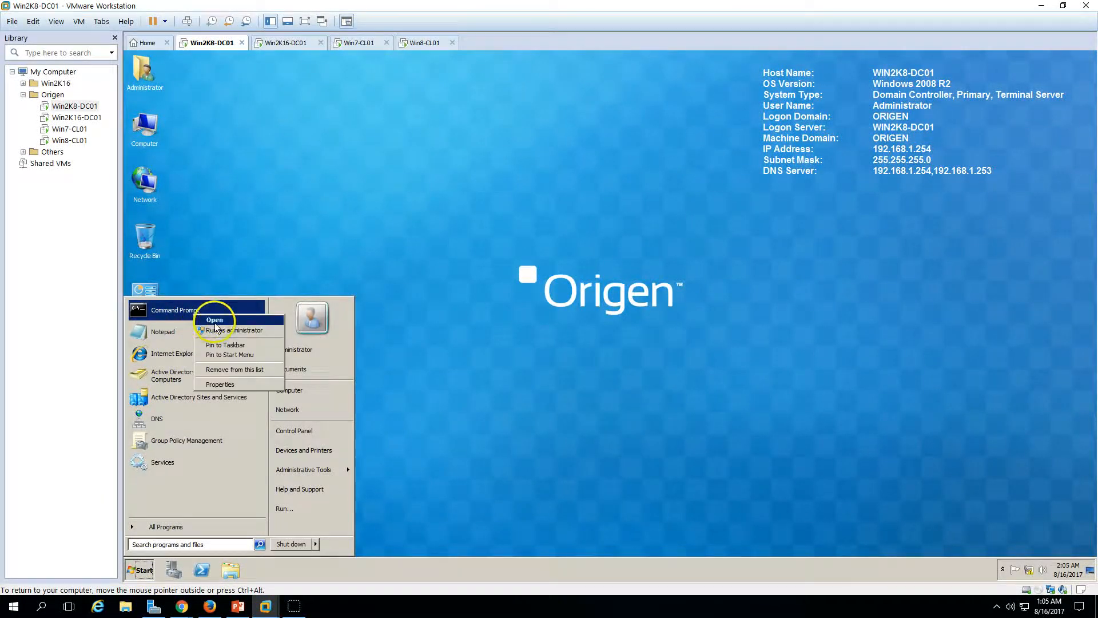
{"action": "left_click", "coordinate": [221, 330]}
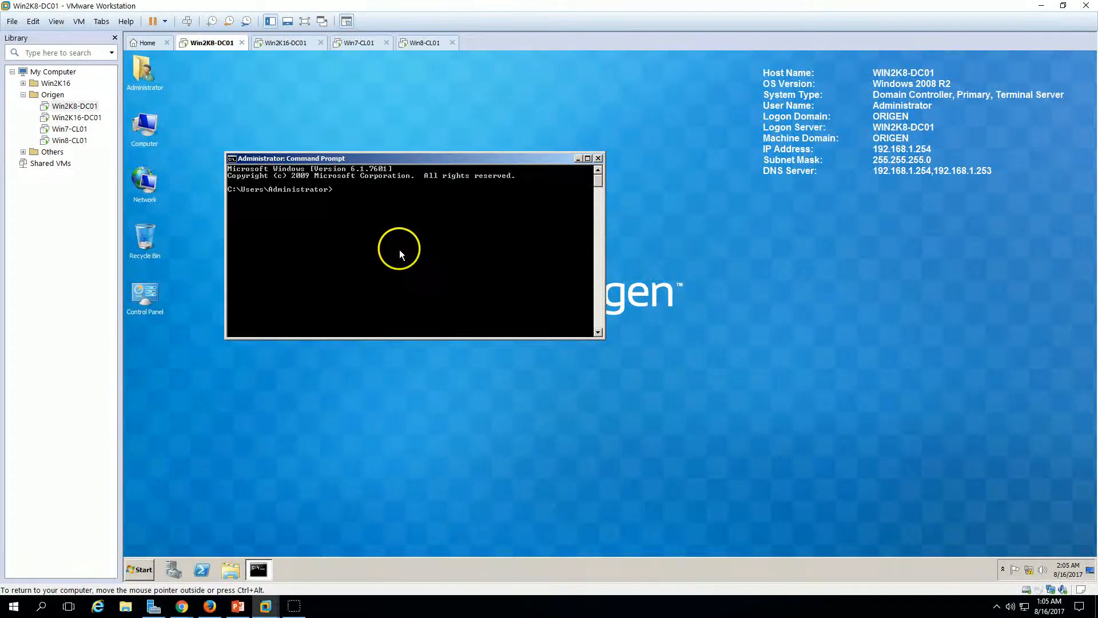
{"action": "type", "text": "dcpromo"}
{"action": "key", "text": "Return"}
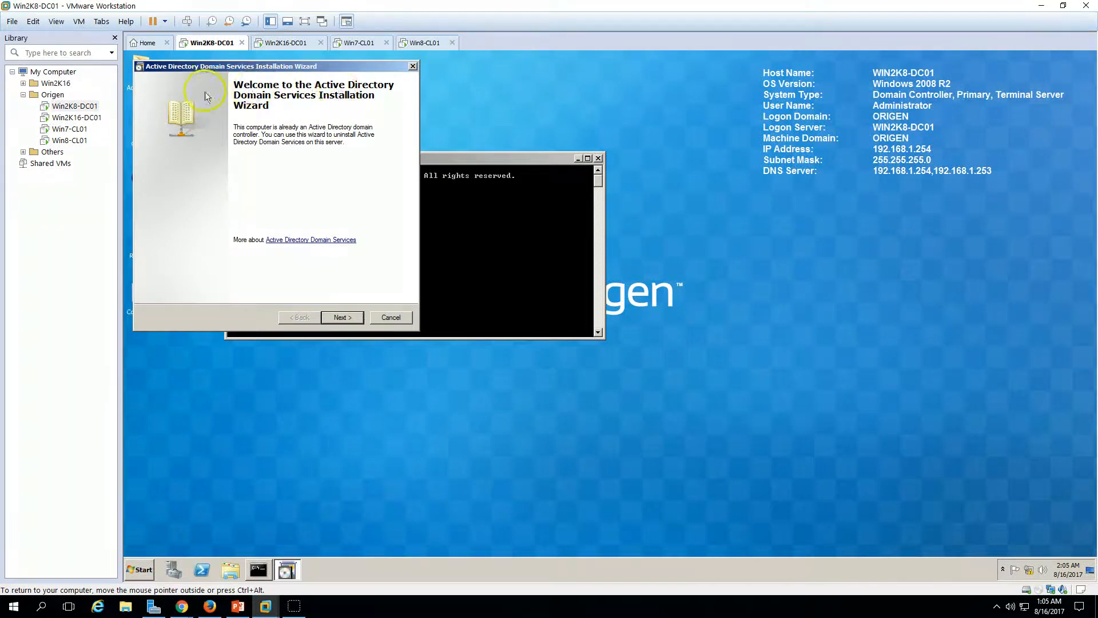
Step: Advance the wizard with Delete the domain unchecked, and open DNS Manager on Win2K16-DC01
{"action": "left_click", "coordinate": [342, 317]}
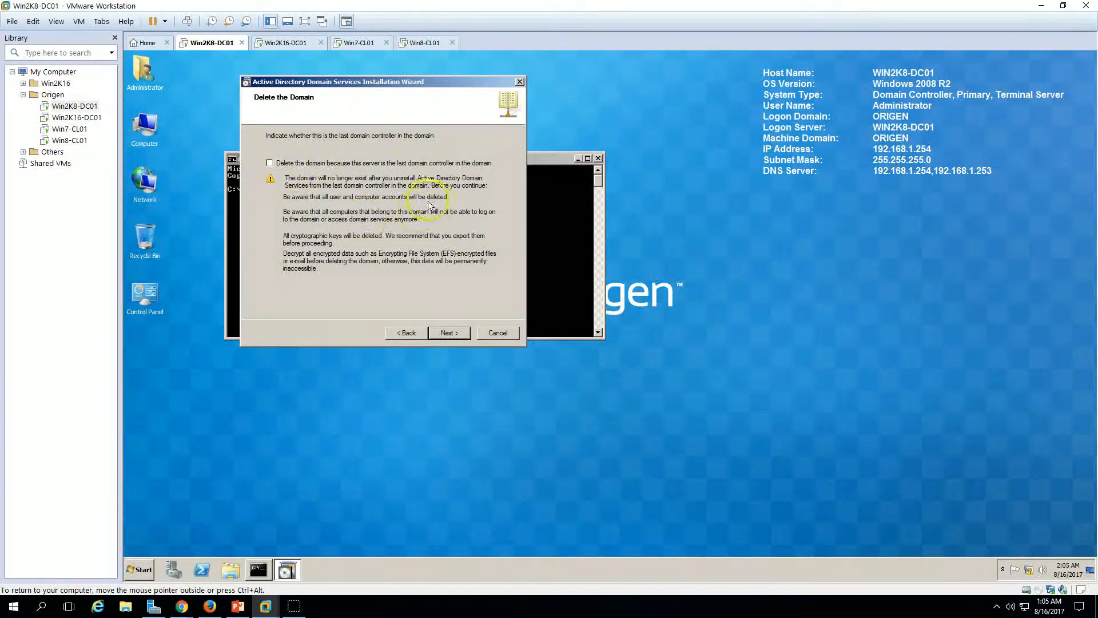
{"action": "left_click", "coordinate": [448, 333]}
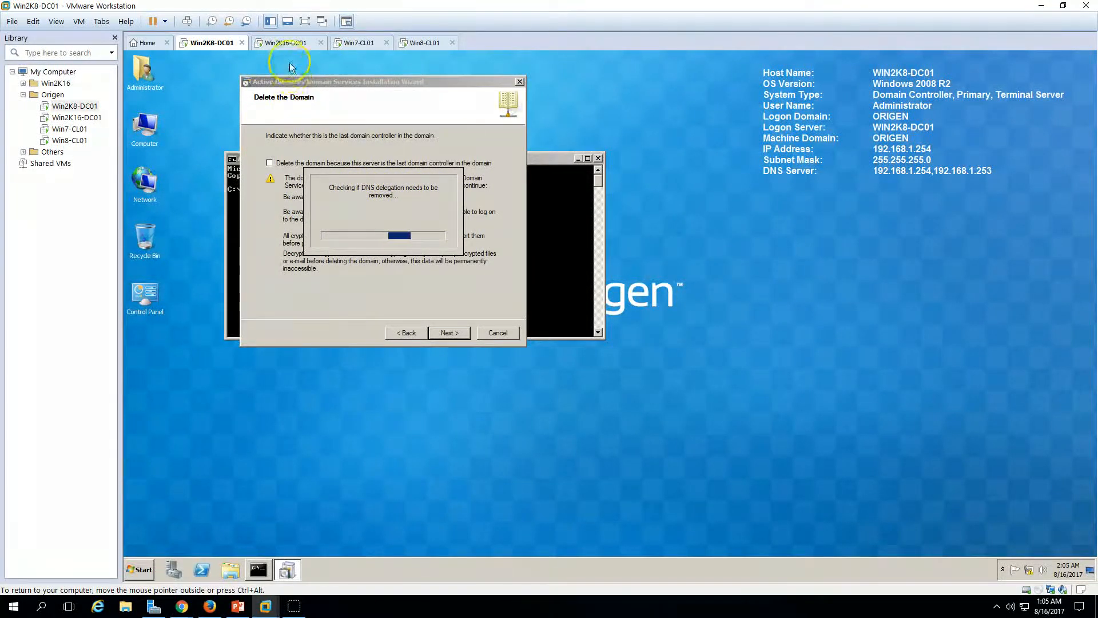
{"action": "left_click", "coordinate": [286, 43]}
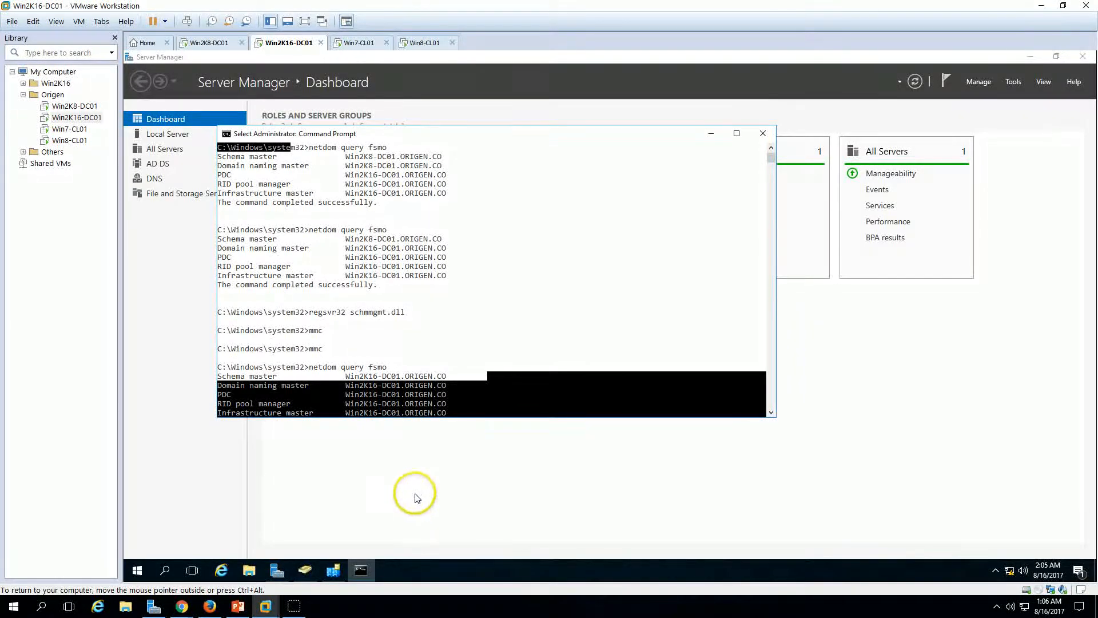
{"action": "left_click", "coordinate": [416, 491]}
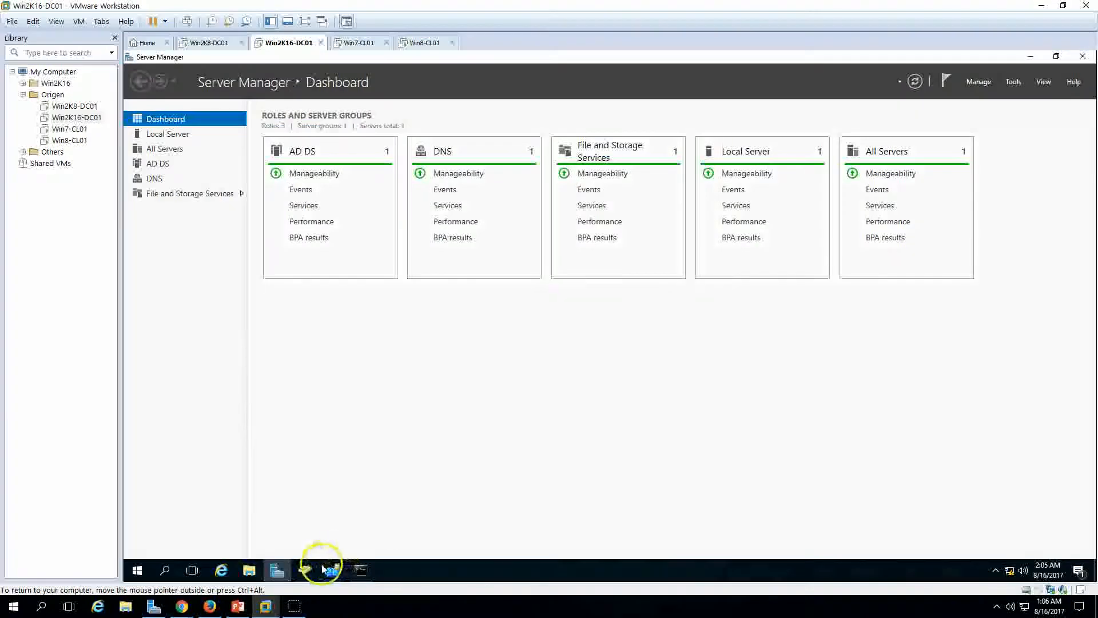
{"action": "left_click", "coordinate": [1013, 82]}
{"action": "left_click", "coordinate": [926, 223]}
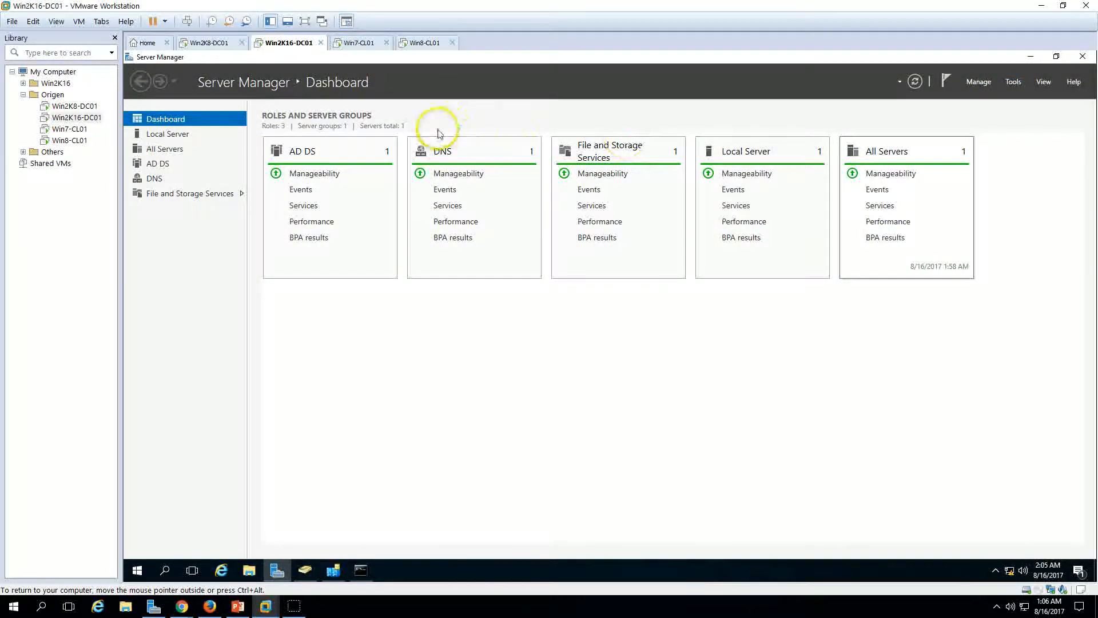
{"action": "left_click", "coordinate": [209, 42]}
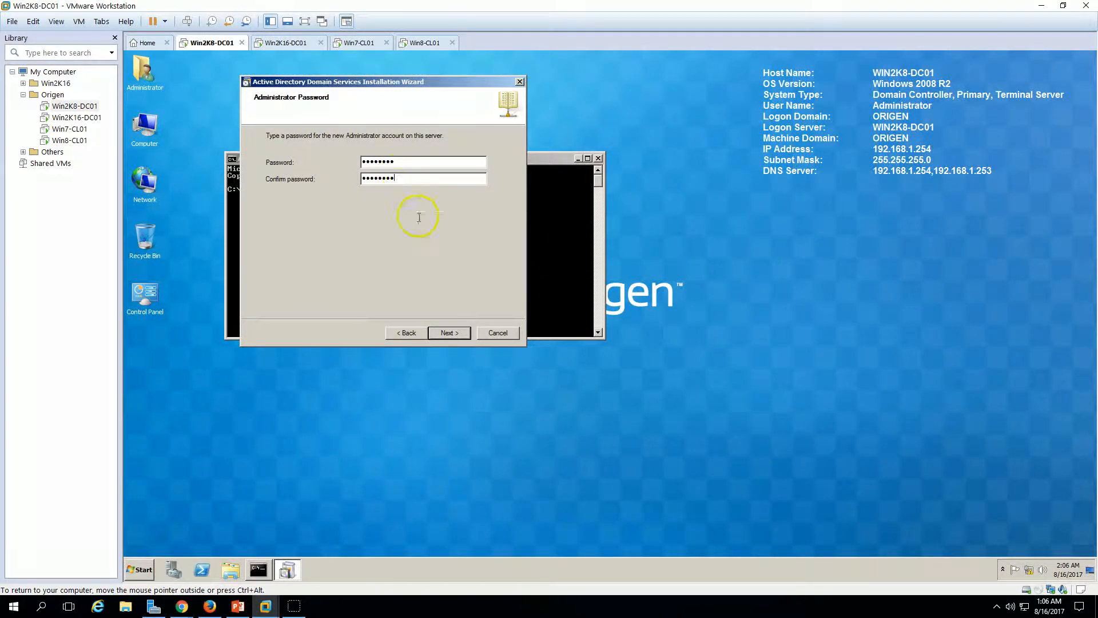
Step: Review the Summary confirming the server stays an ORIGEN.CO member, then begin the AD DS removal
{"action": "left_click", "coordinate": [463, 335]}
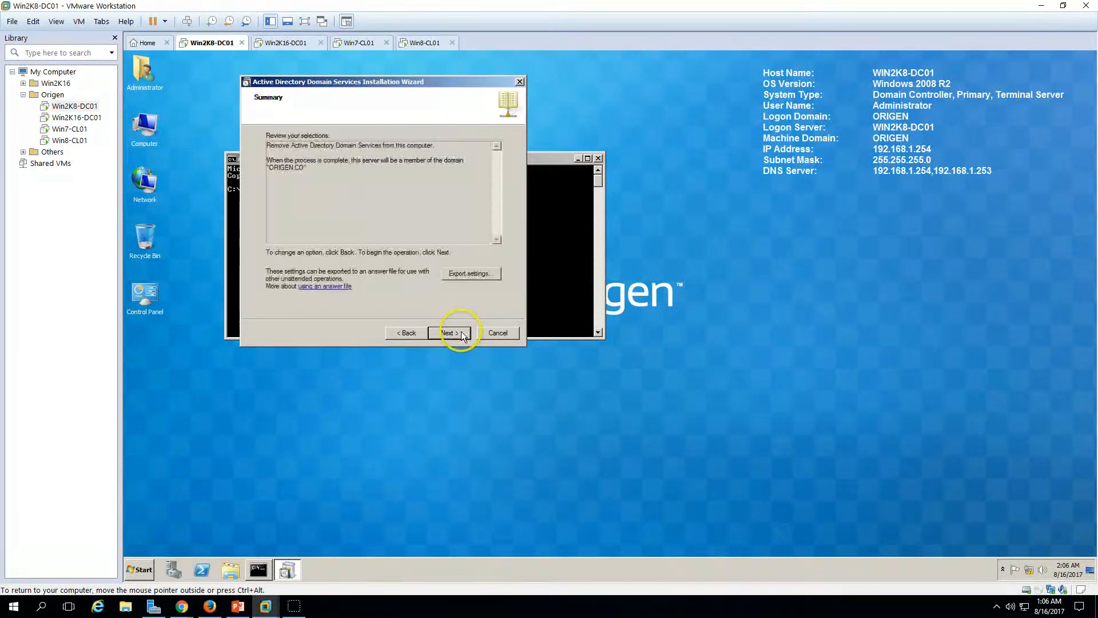
{"action": "left_click_drag", "start_coordinate": [268, 146], "coordinate": [405, 146]}
{"action": "left_click", "coordinate": [305, 160]}
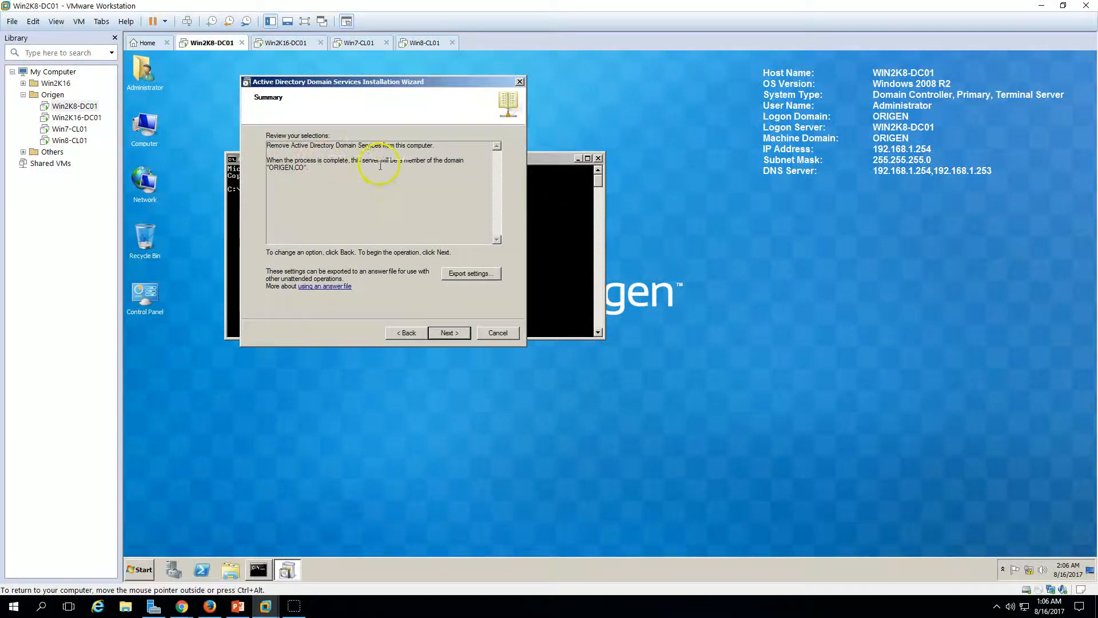
{"action": "left_click_drag", "start_coordinate": [358, 161], "coordinate": [371, 185]}
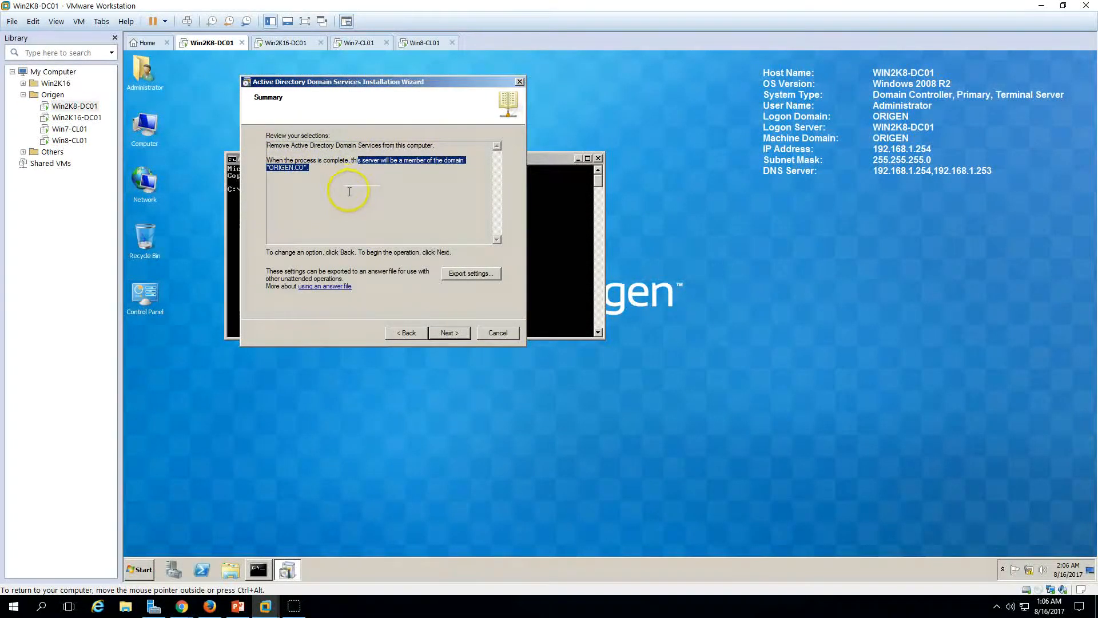
{"action": "left_click", "coordinate": [426, 165]}
{"action": "left_click_drag", "start_coordinate": [349, 161], "coordinate": [457, 161]}
{"action": "left_click", "coordinate": [466, 164]}
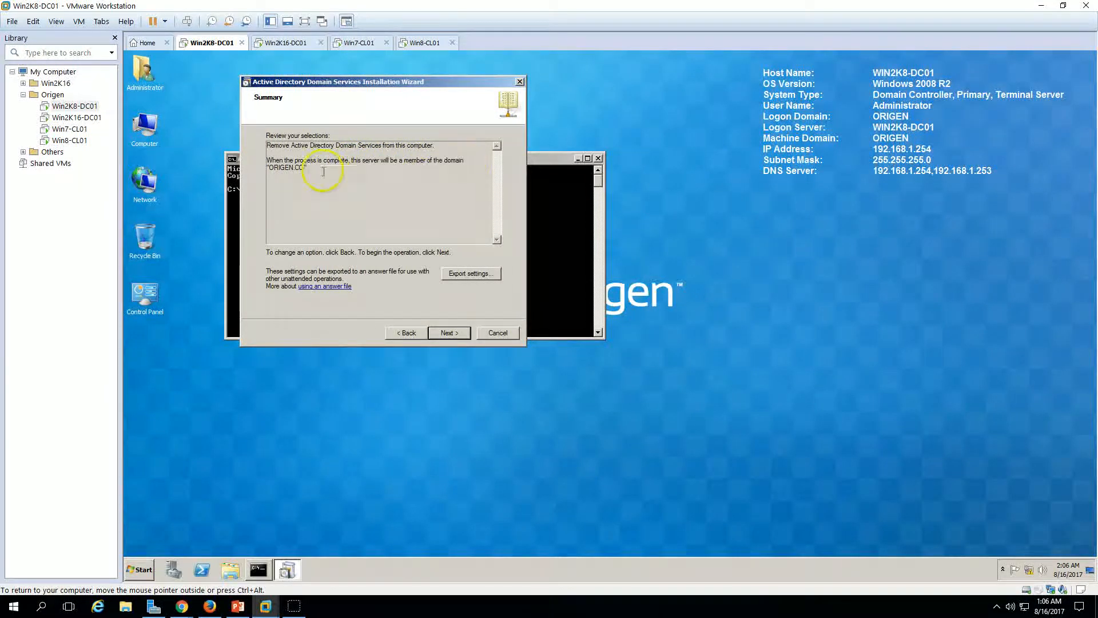
{"action": "left_click_drag", "start_coordinate": [267, 167], "coordinate": [377, 169]}
{"action": "left_click", "coordinate": [460, 334]}
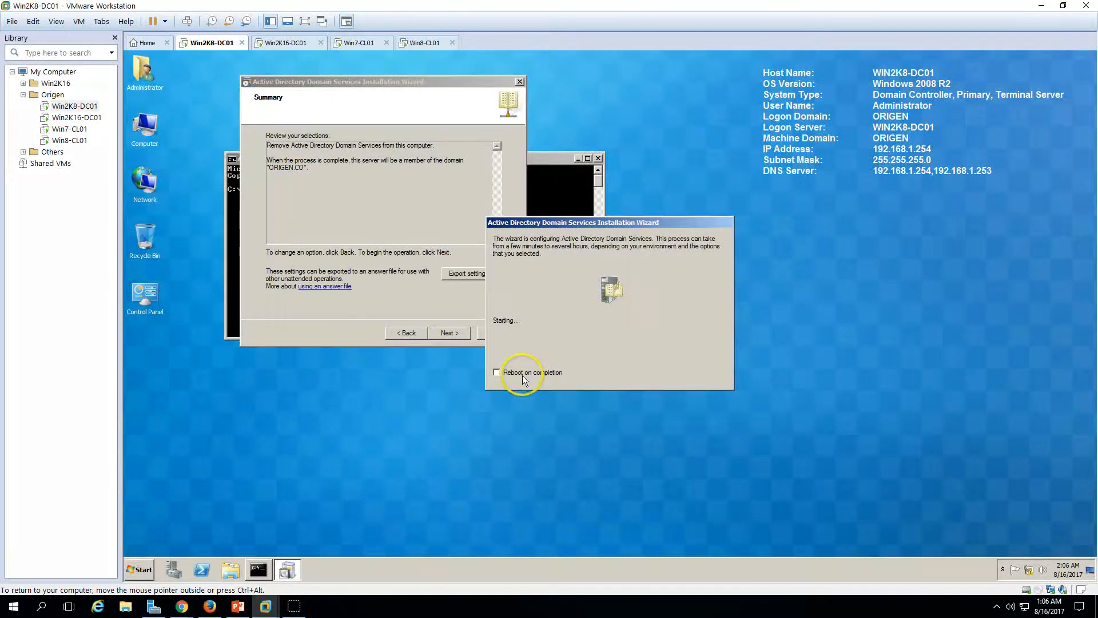
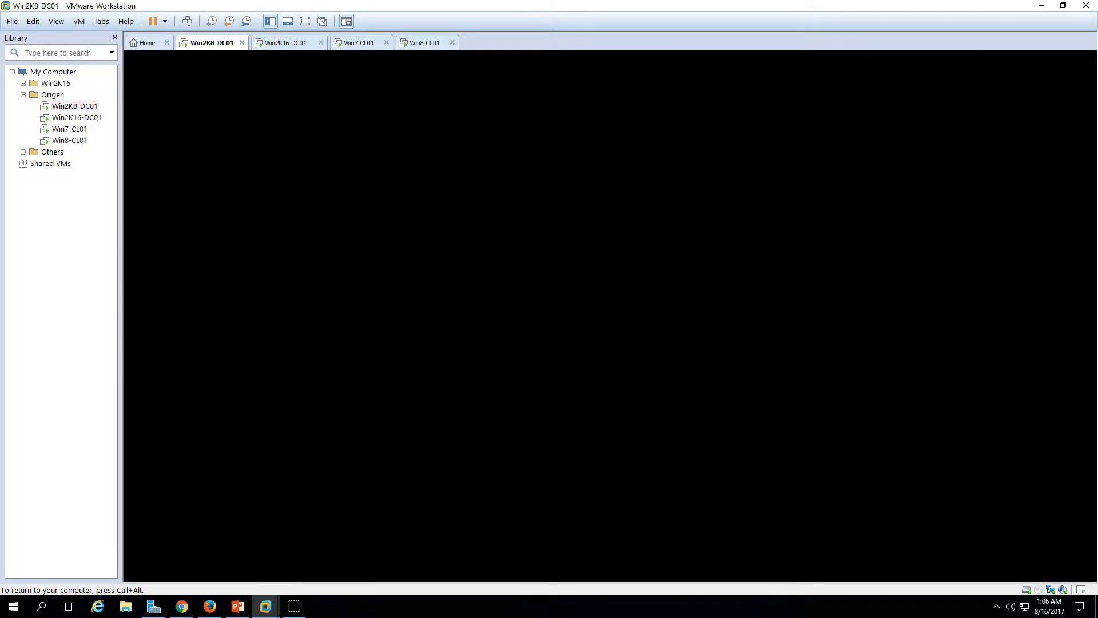
Step: Log on to Win2K8-DC01 as the domain Administrator using Ctrl+Alt+Del and the administrator password
{"action": "key", "text": "ctrl+alt"}
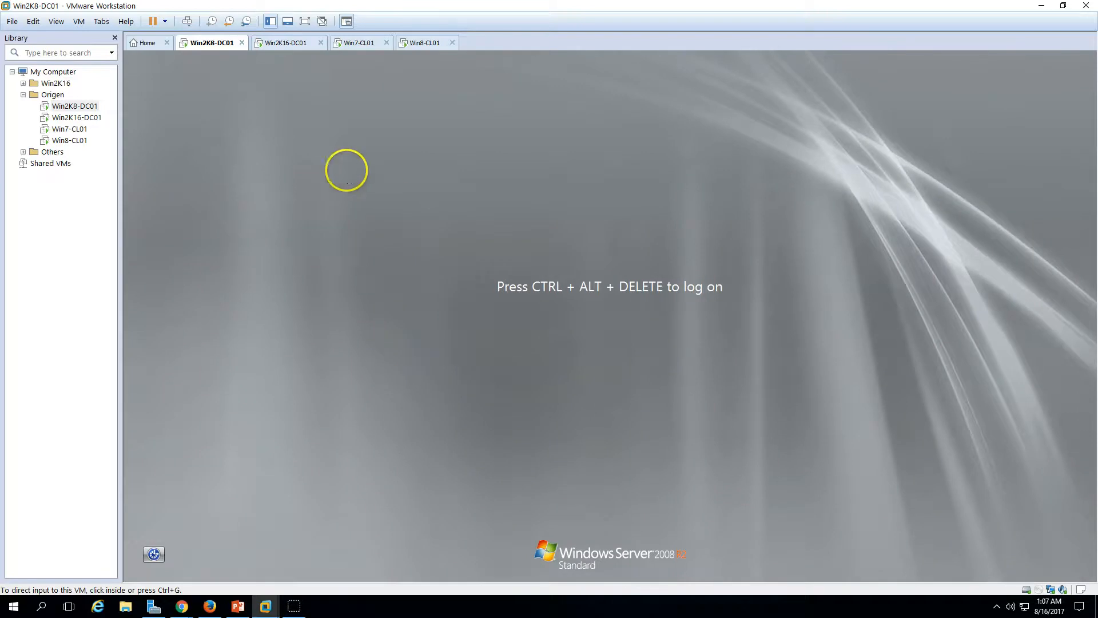
{"action": "left_click", "coordinate": [188, 21]}
{"action": "left_click", "coordinate": [598, 380]}
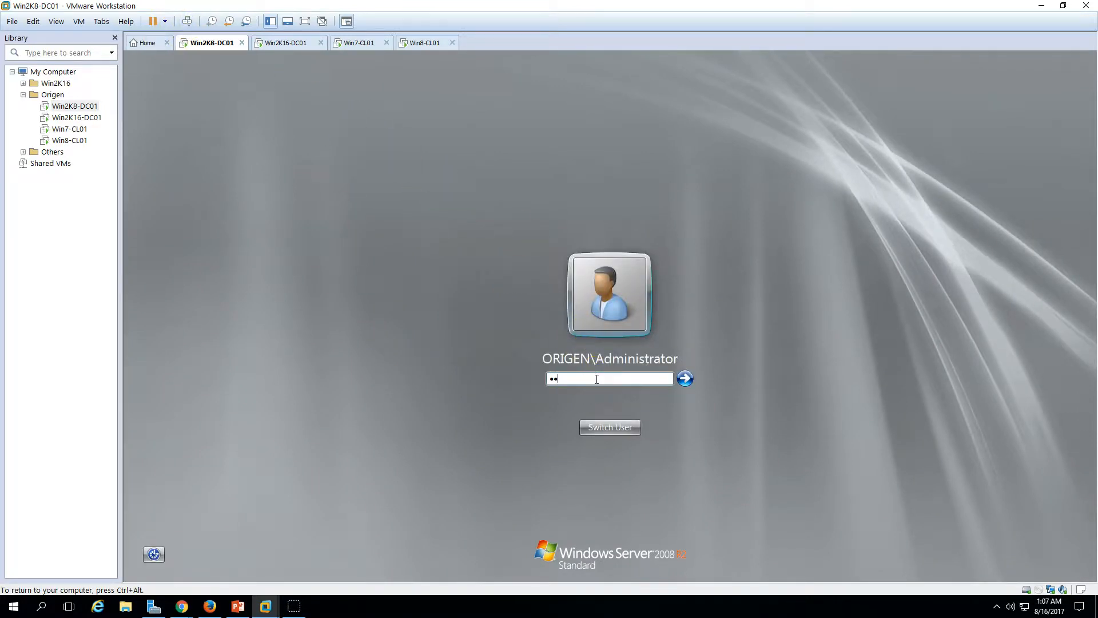
{"action": "key", "text": "Return"}
{"action": "key", "text": "ctrl+alt"}
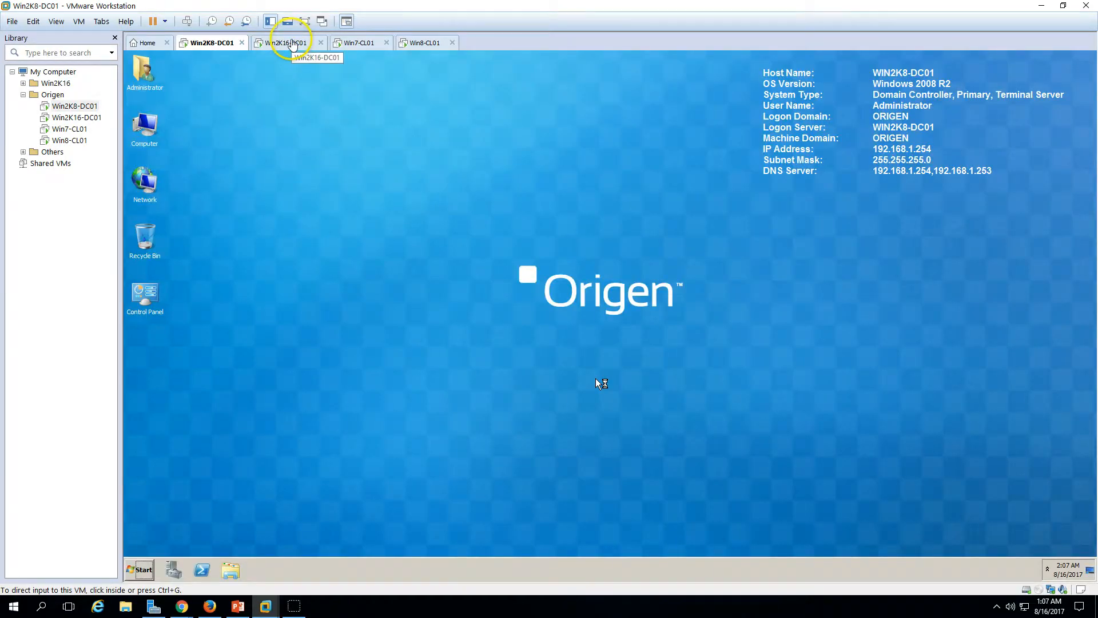
Step: On Win2K16-DC01, open Active Directory Users and Computers maximized and browse the Computers container
{"action": "left_click", "coordinate": [296, 45]}
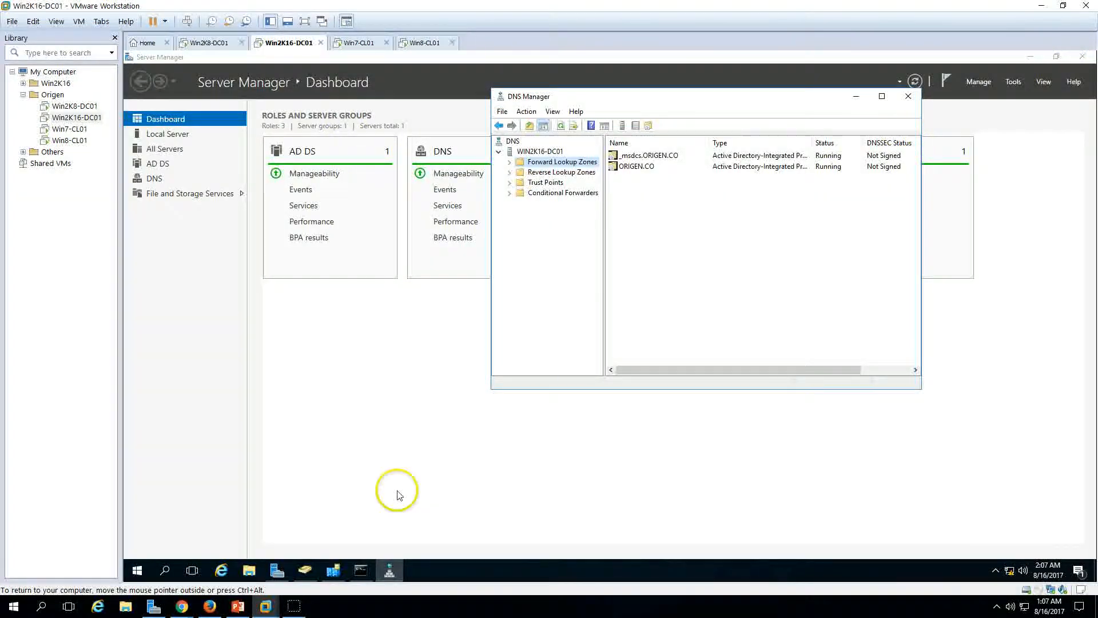
{"action": "left_click", "coordinate": [307, 570]}
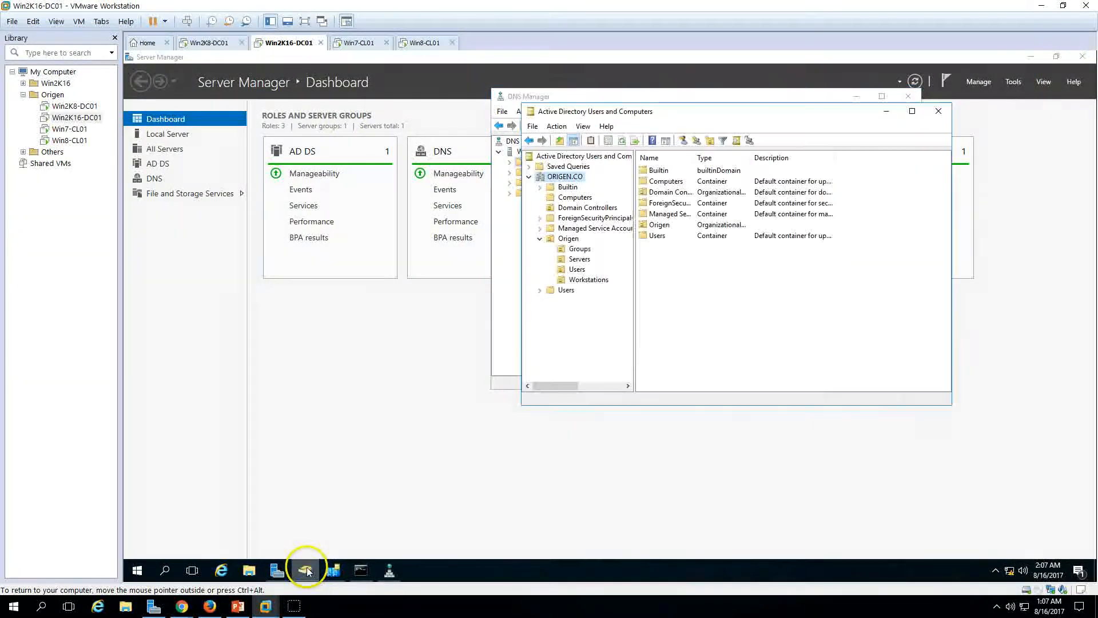
{"action": "double_click", "coordinate": [734, 113]}
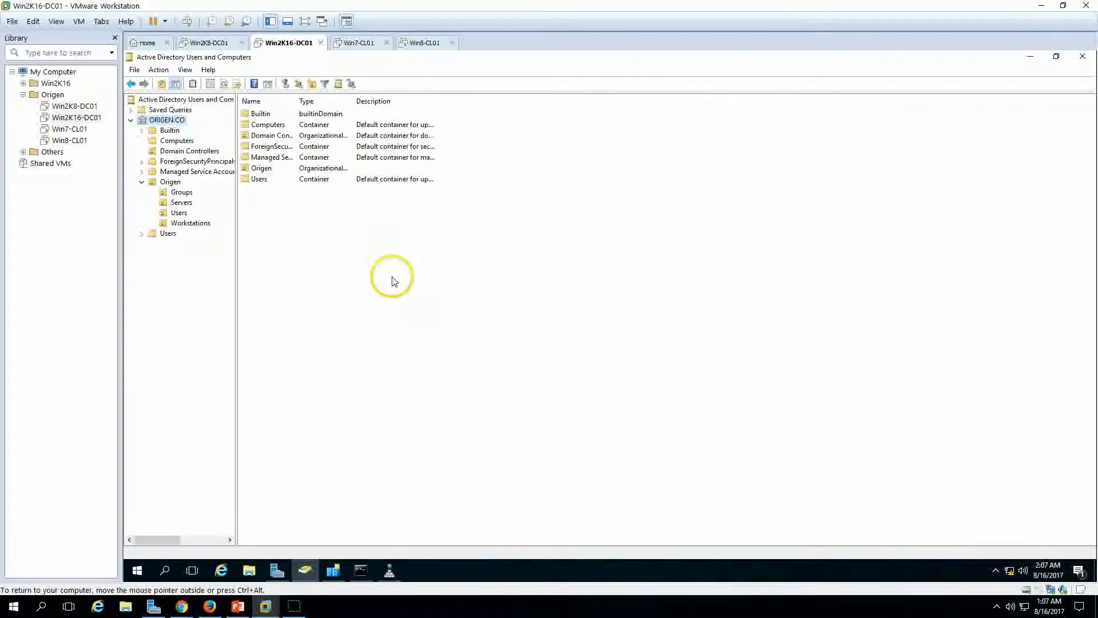
{"action": "left_click", "coordinate": [187, 151]}
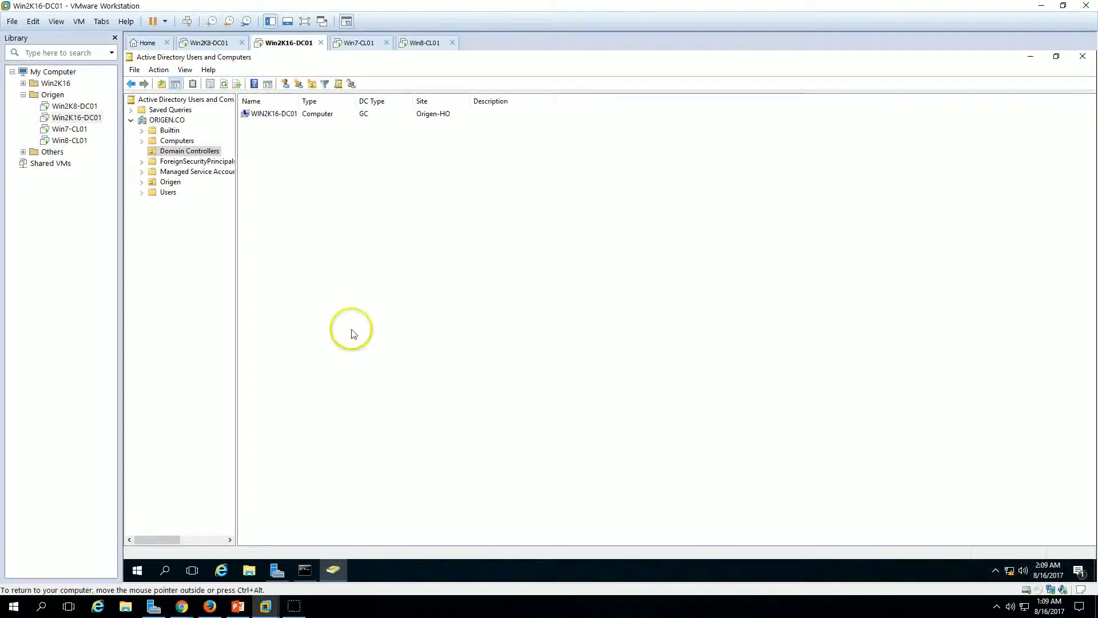
{"action": "left_click", "coordinate": [174, 141]}
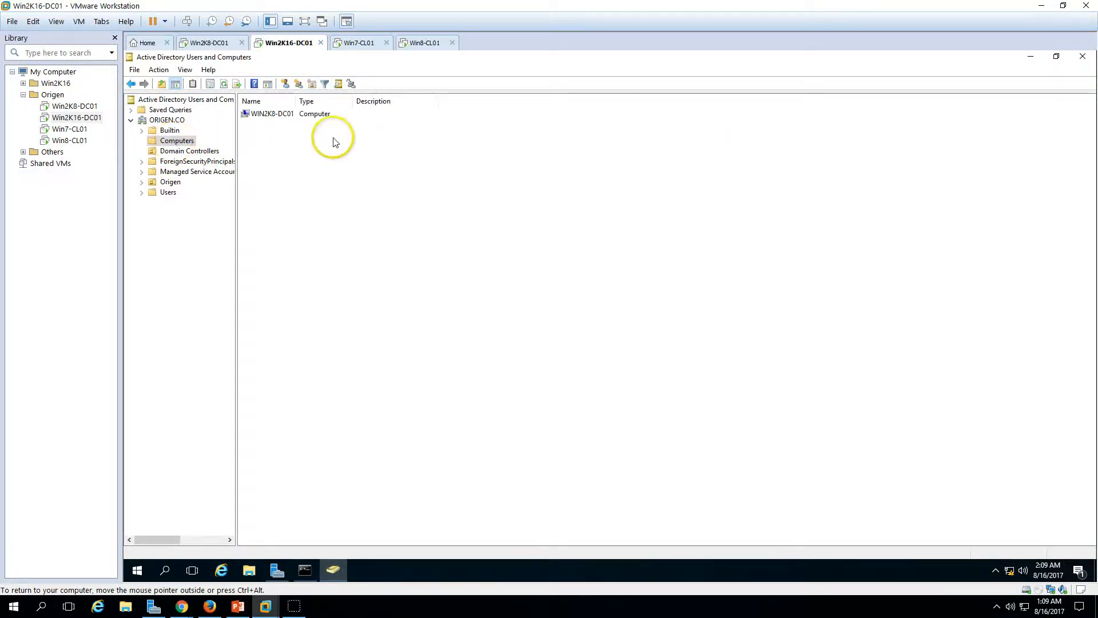
Step: Move the WIN2K8-DC01 computer account into the Origen > Servers OU and confirm it's there
{"action": "left_click", "coordinate": [274, 117]}
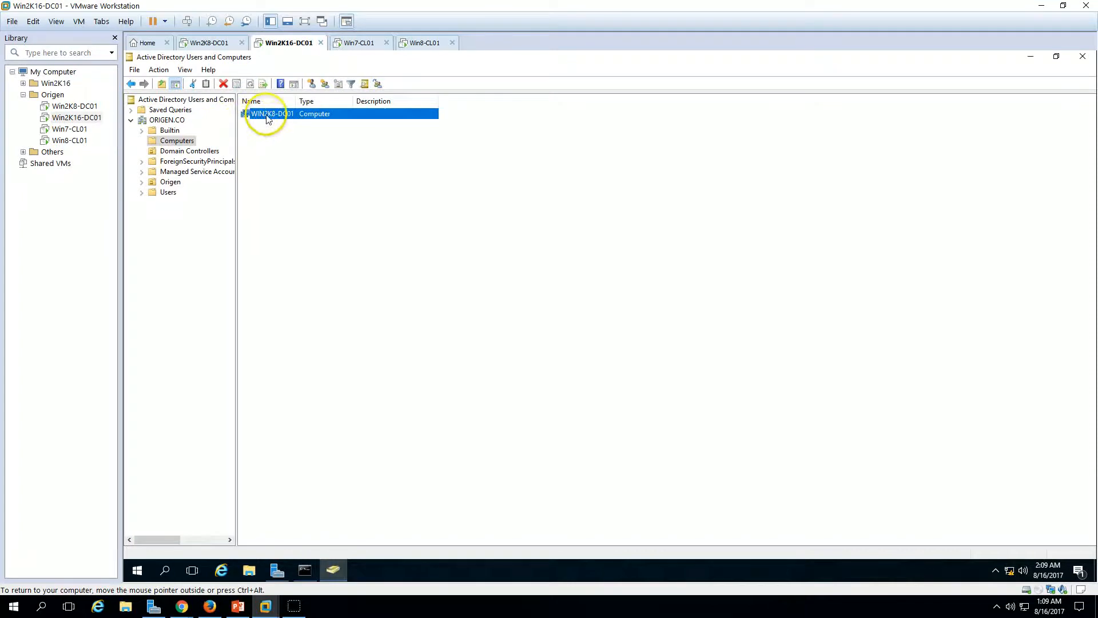
{"action": "left_click", "coordinate": [141, 182]}
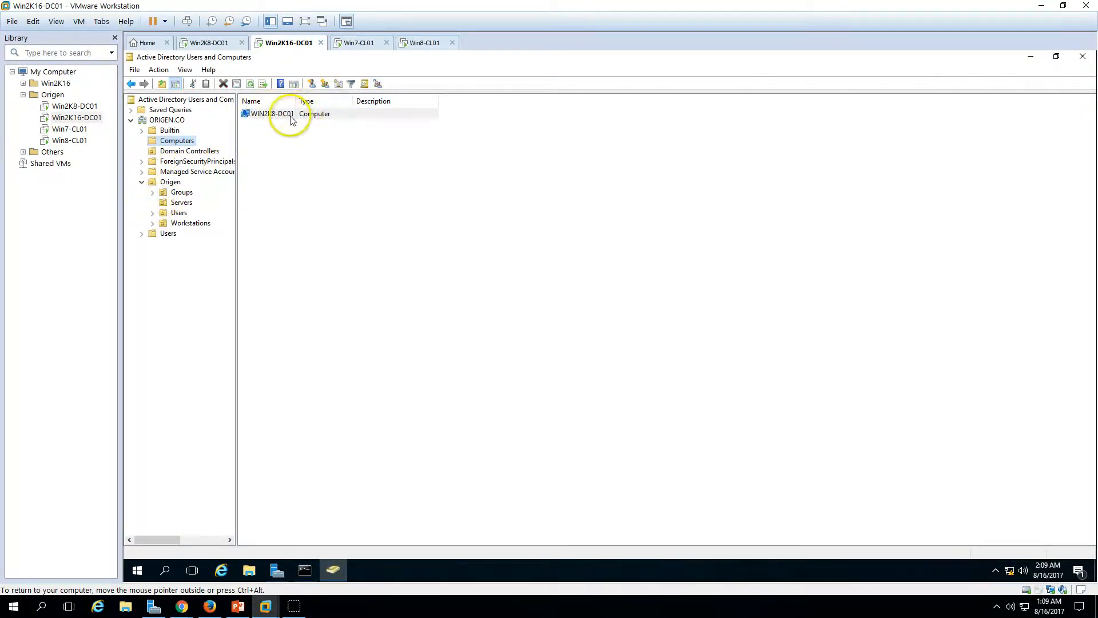
{"action": "left_click_drag", "start_coordinate": [188, 207], "coordinate": [188, 207]}
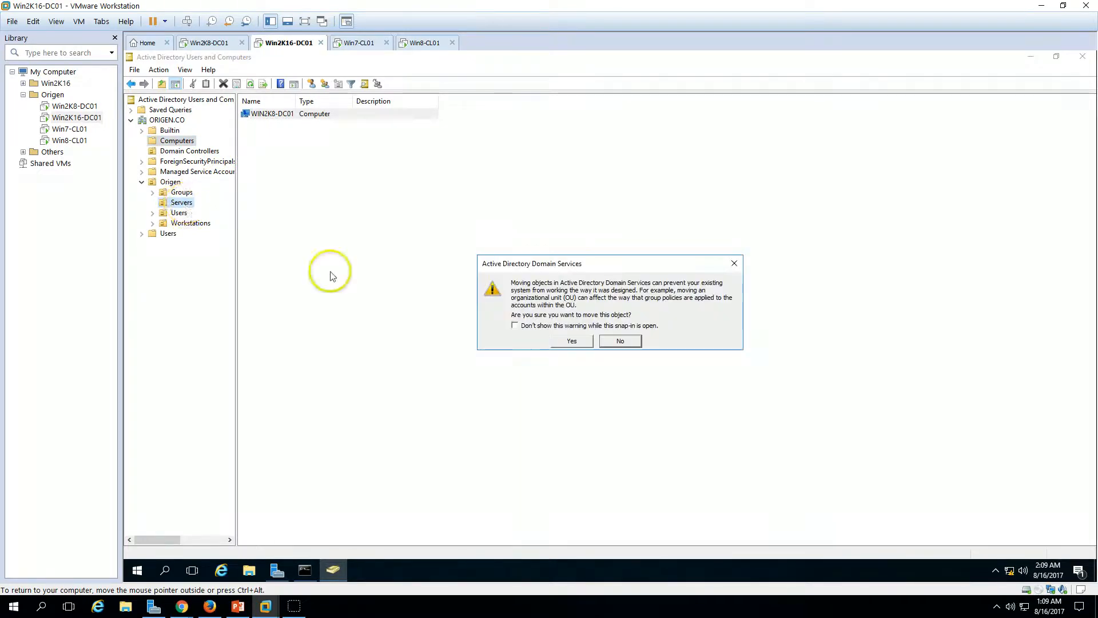
{"action": "left_click", "coordinate": [570, 342]}
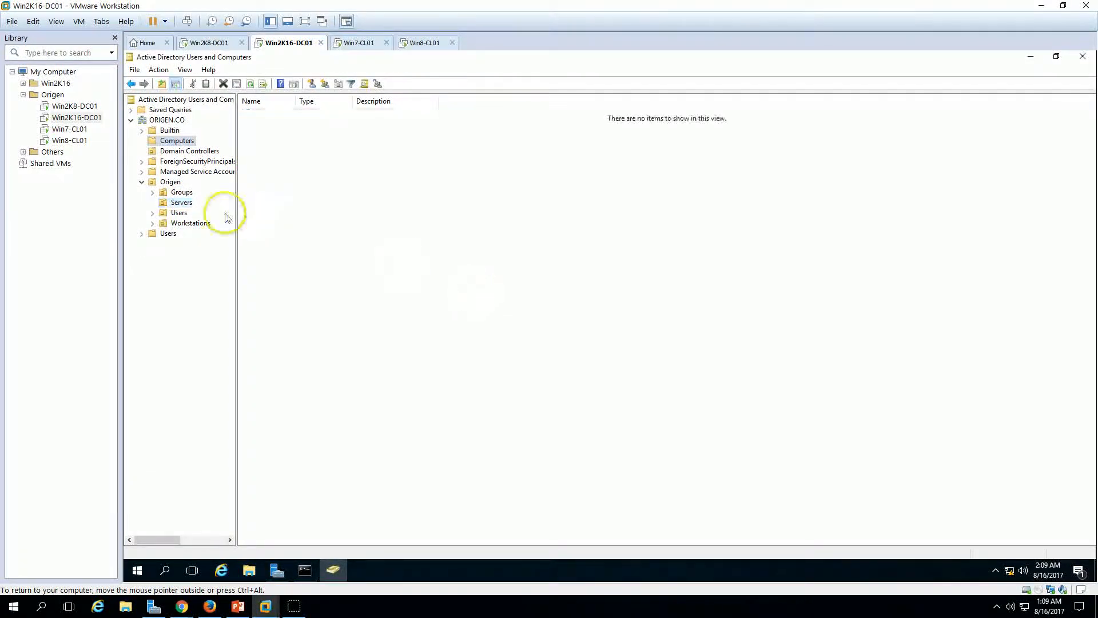
{"action": "left_click", "coordinate": [181, 202]}
Step: On Win2K8-DC01, close Server Manager and open the computer name and domain change dialog
{"action": "left_click", "coordinate": [211, 43]}
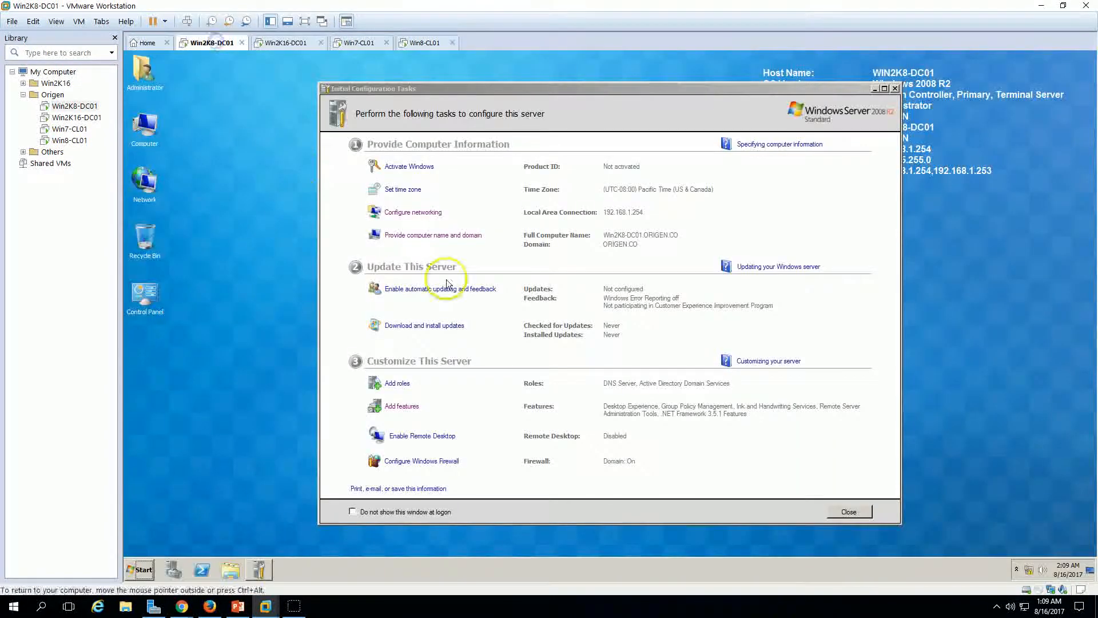
{"action": "left_click", "coordinate": [895, 90]}
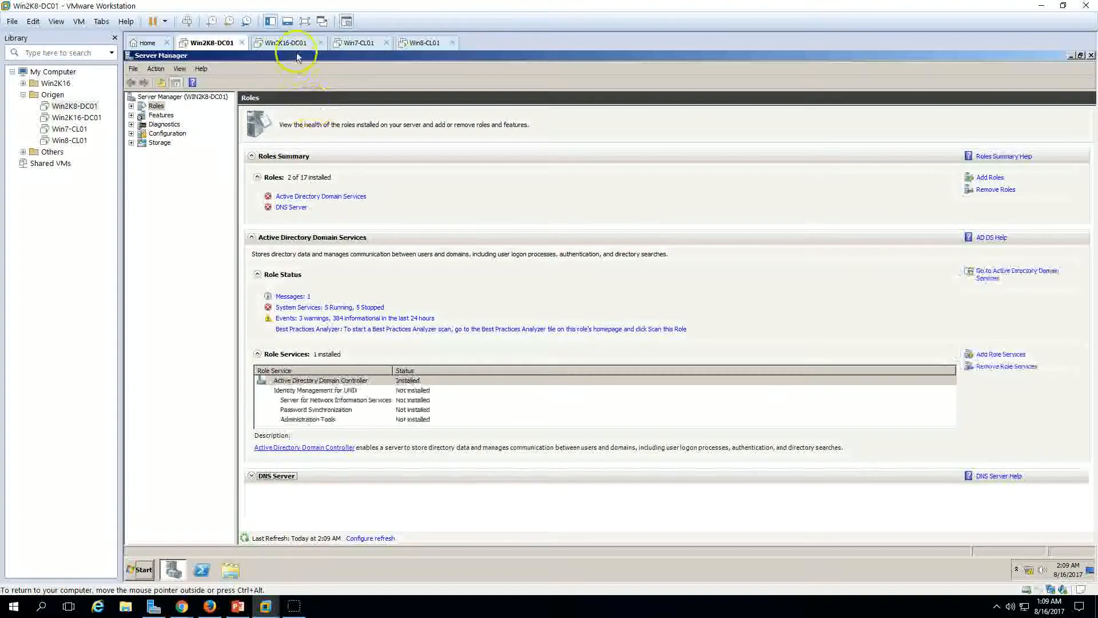
{"action": "left_click", "coordinate": [1091, 56]}
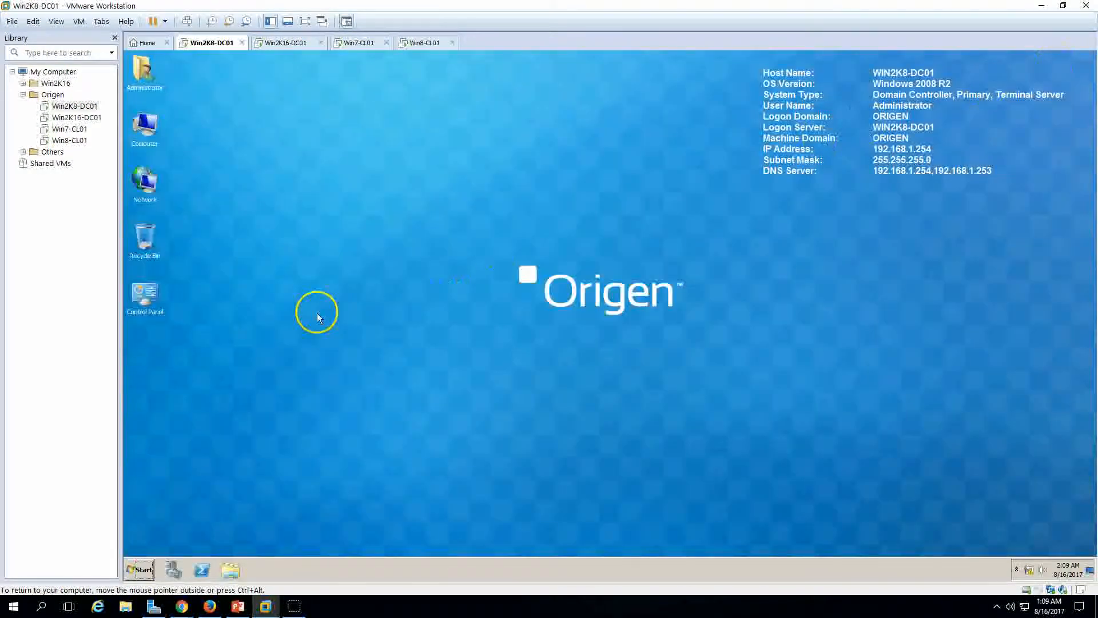
{"action": "right_click", "coordinate": [143, 123]}
{"action": "left_click", "coordinate": [186, 222]}
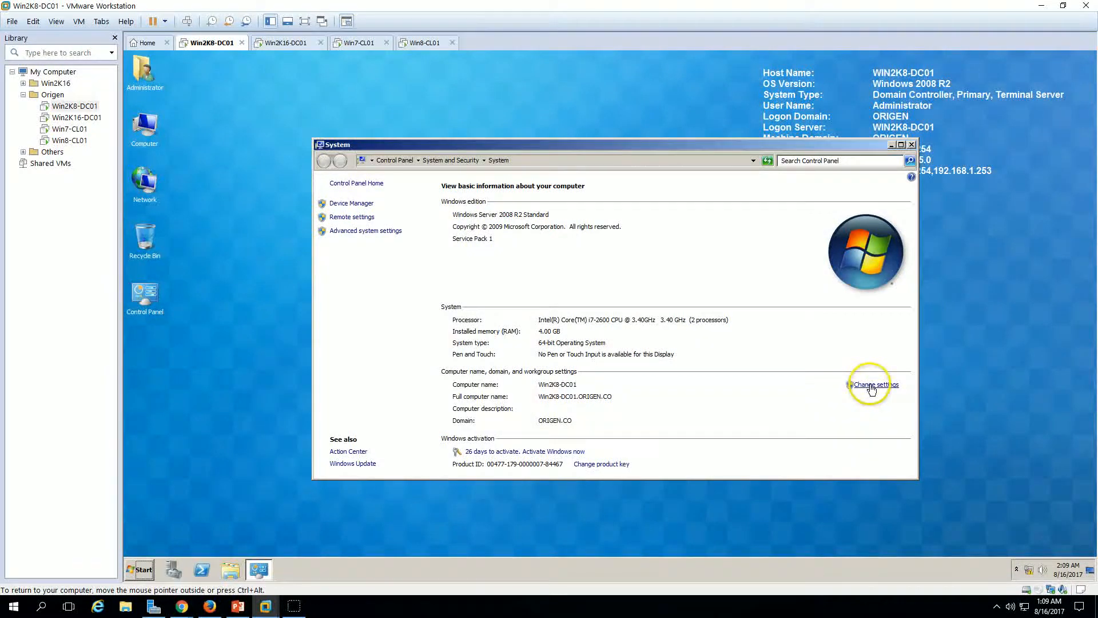
{"action": "left_click", "coordinate": [871, 386]}
{"action": "left_click", "coordinate": [394, 272]}
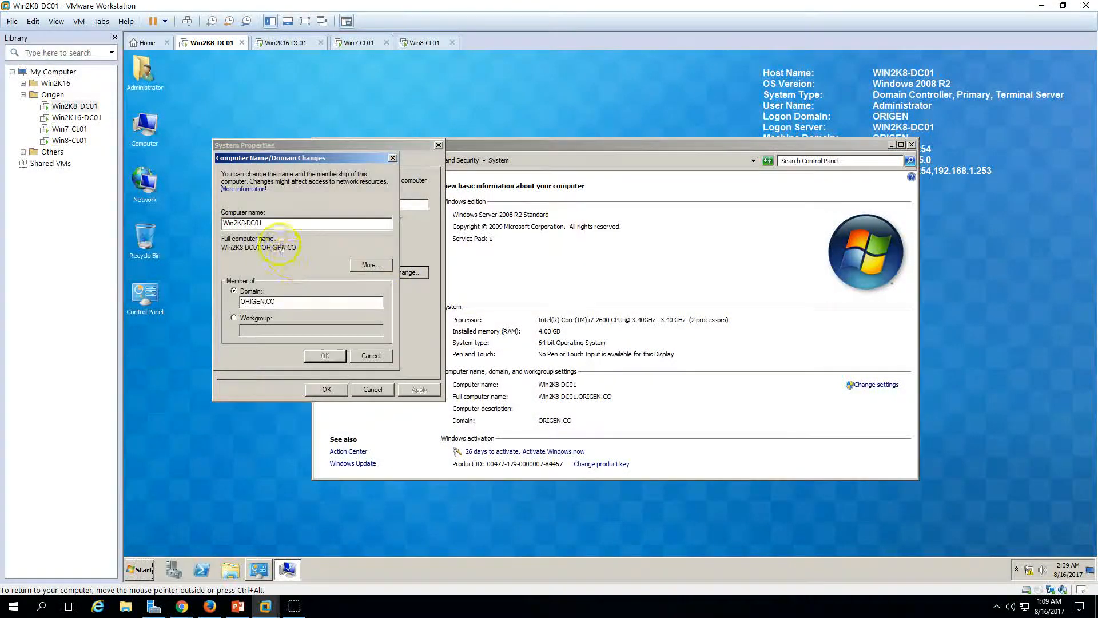
Step: Check the WIN2K8-DC01 name, cancel all dialogs unchanged, and bring back the PowerPoint slide show
{"action": "left_click_drag", "start_coordinate": [286, 223], "coordinate": [238, 224]}
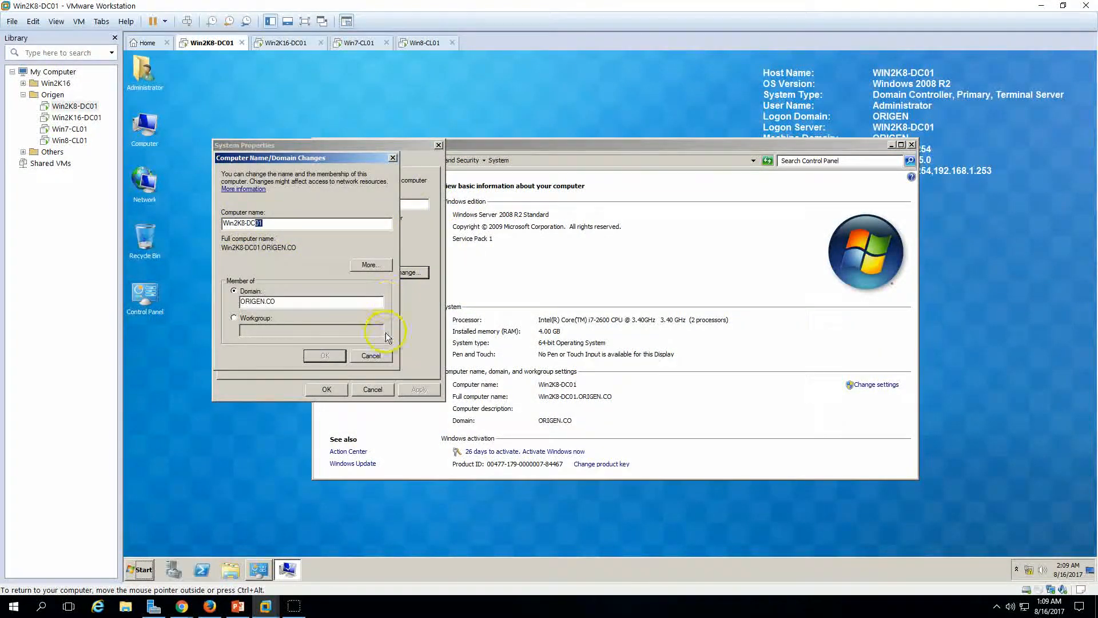
{"action": "left_click", "coordinate": [372, 358]}
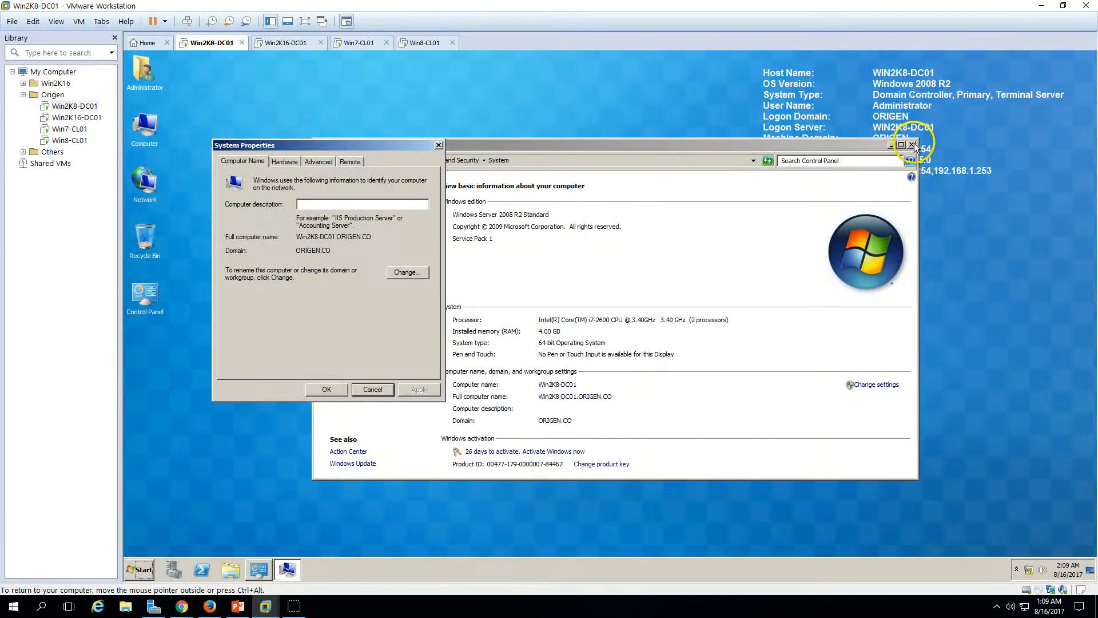
{"action": "left_click", "coordinate": [518, 153]}
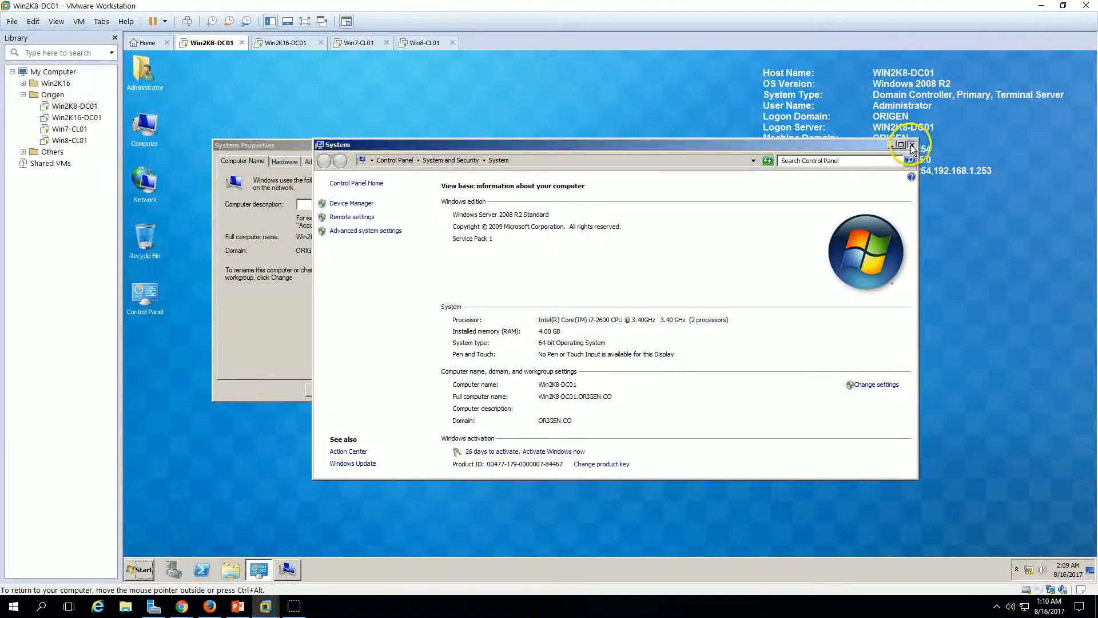
{"action": "left_click", "coordinate": [268, 304]}
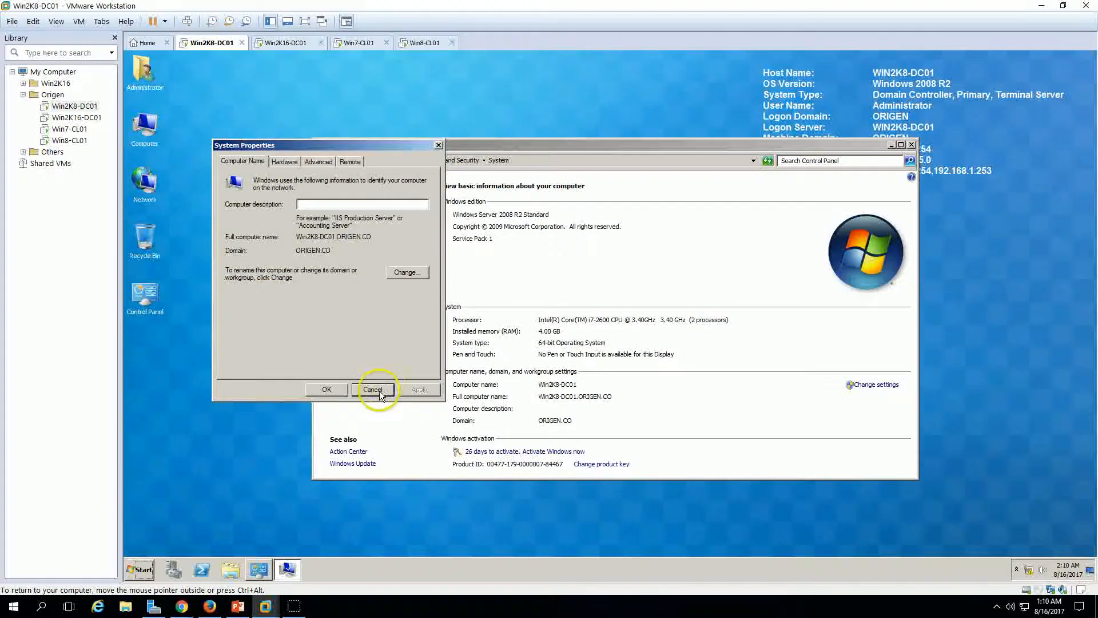
{"action": "left_click", "coordinate": [372, 388]}
{"action": "left_click", "coordinate": [913, 145]}
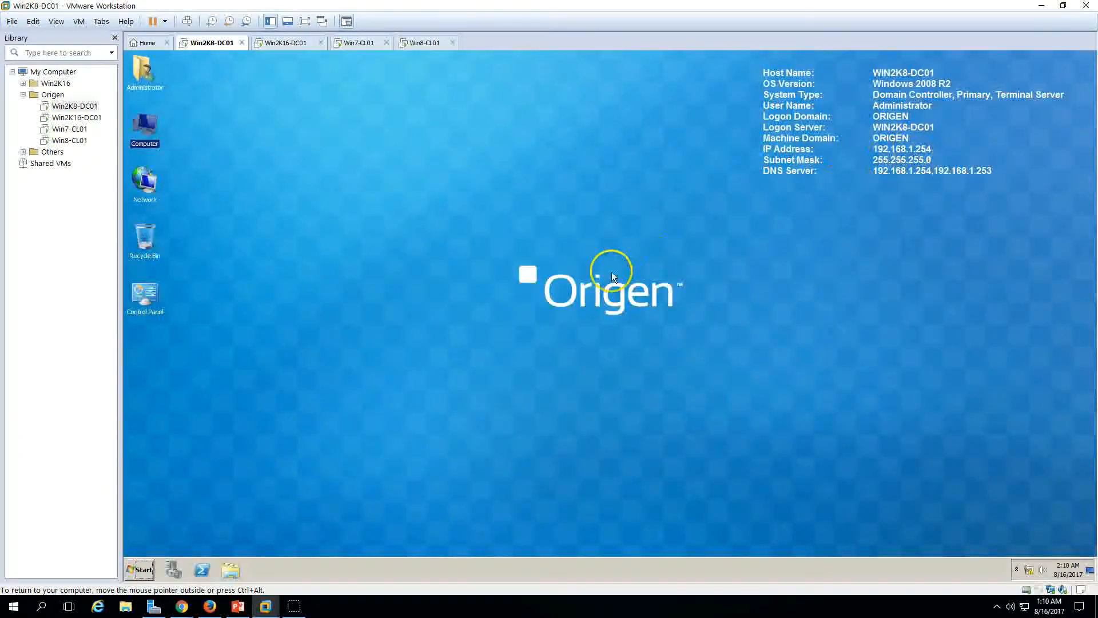
{"action": "left_click", "coordinate": [237, 606]}
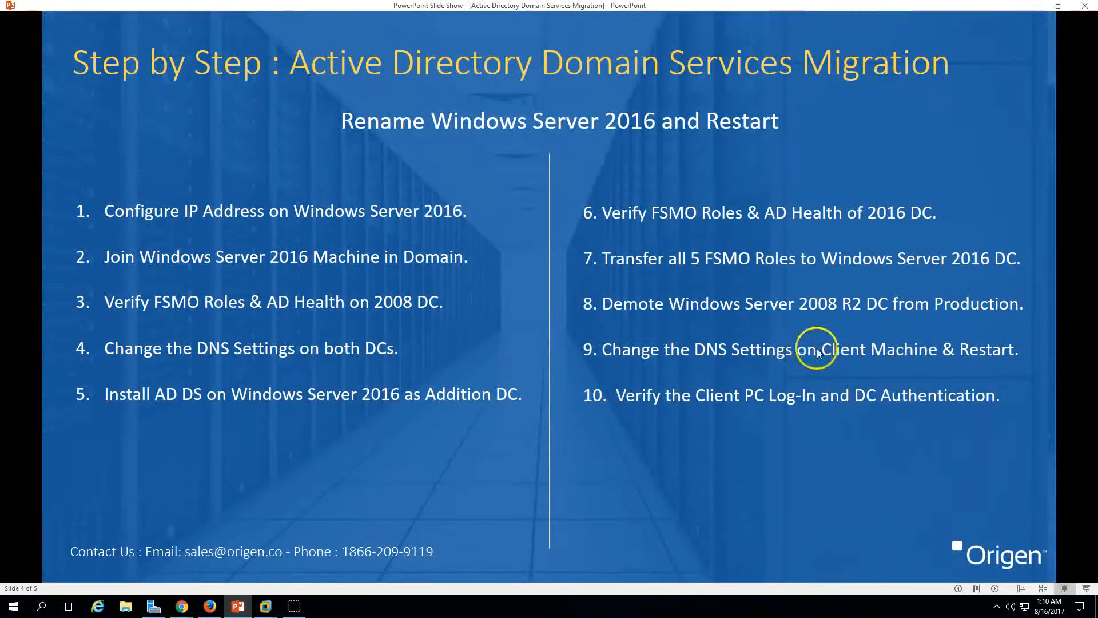
Step: Back in VMware, open the IPv4 properties of Win2K8-DC01's Local Area Connection
{"action": "left_click", "coordinate": [243, 607]}
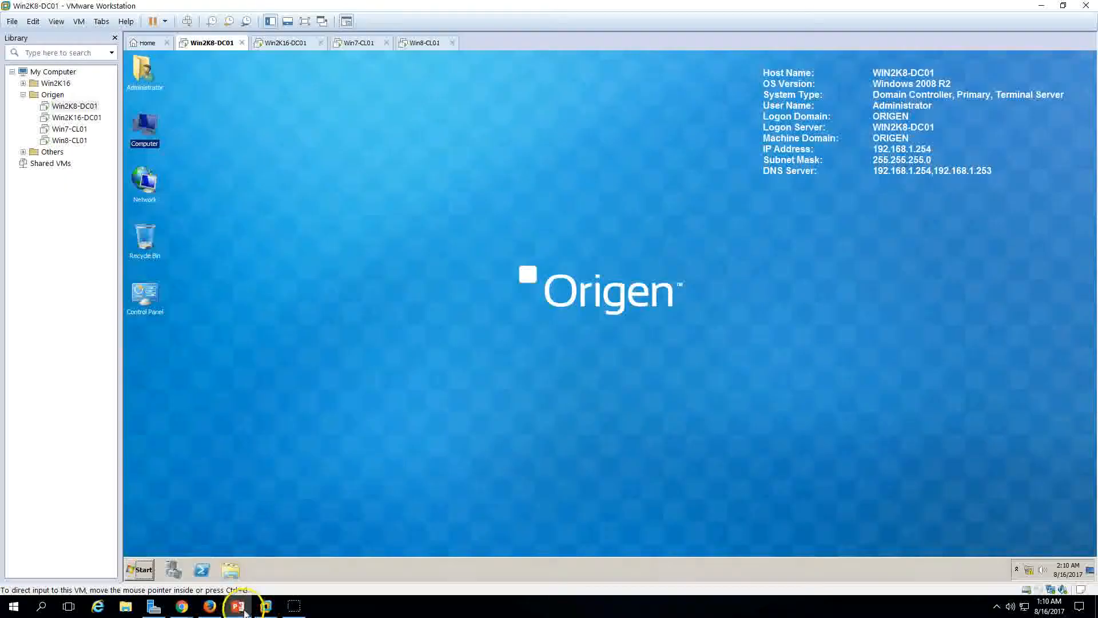
{"action": "right_click", "coordinate": [1035, 572]}
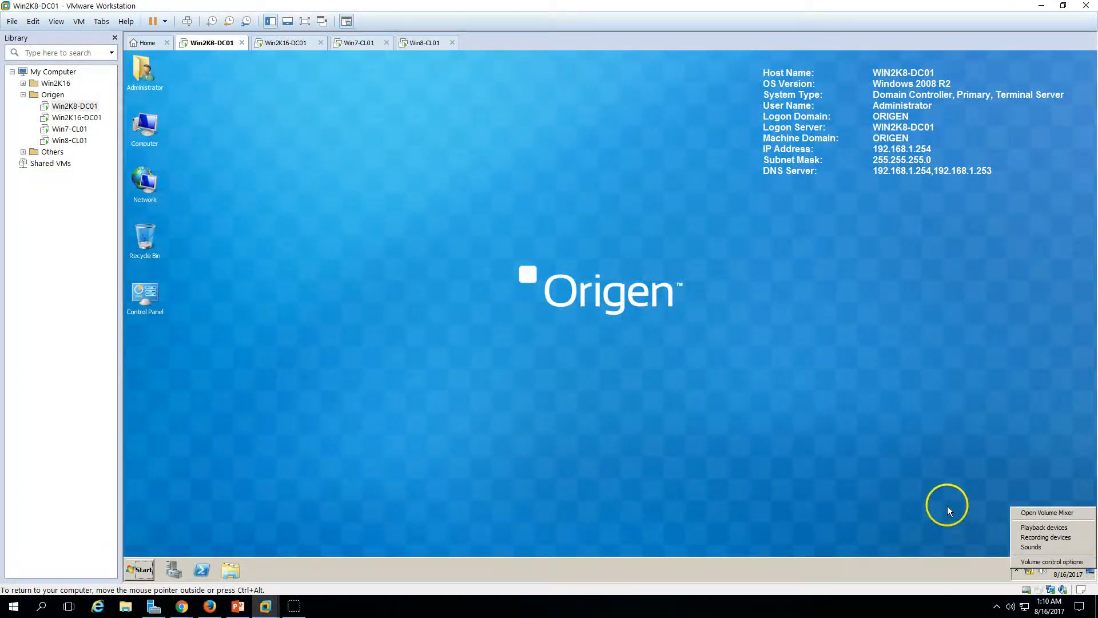
{"action": "left_click", "coordinate": [1023, 570]}
{"action": "right_click", "coordinate": [1025, 569]}
{"action": "left_click", "coordinate": [1026, 562]}
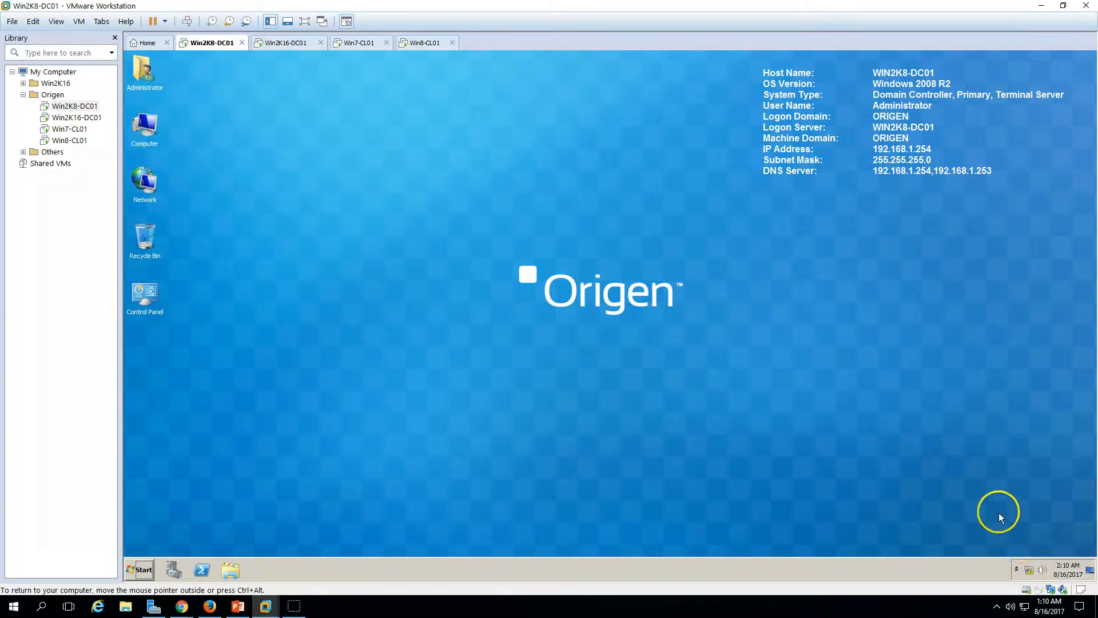
{"action": "left_click", "coordinate": [711, 270]}
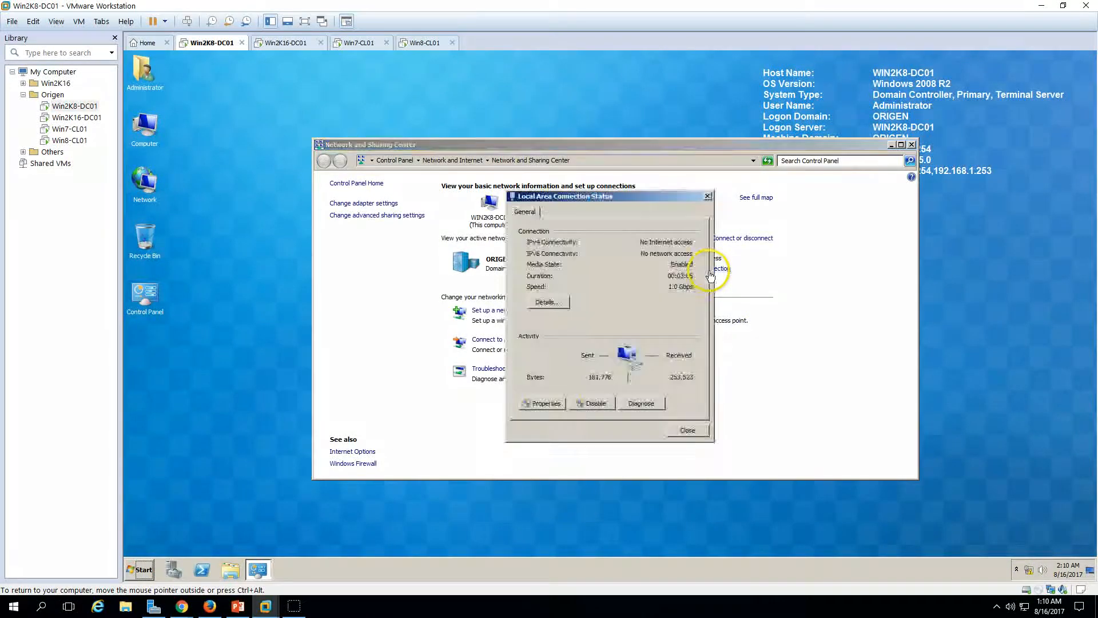
{"action": "left_click", "coordinate": [544, 404]}
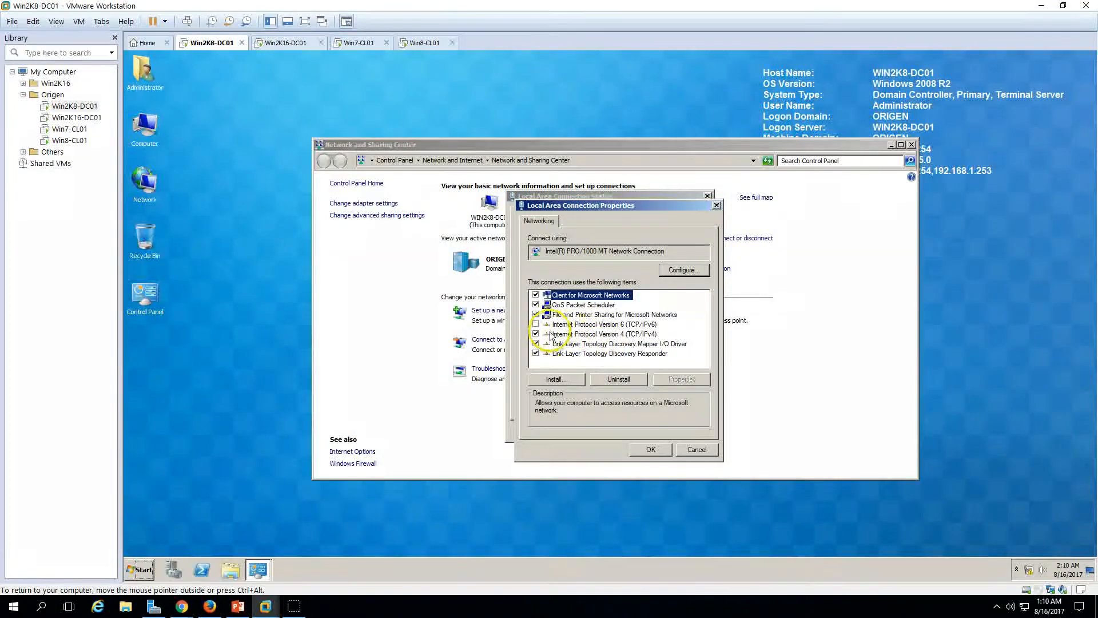
{"action": "left_click", "coordinate": [595, 334]}
{"action": "left_click", "coordinate": [679, 381]}
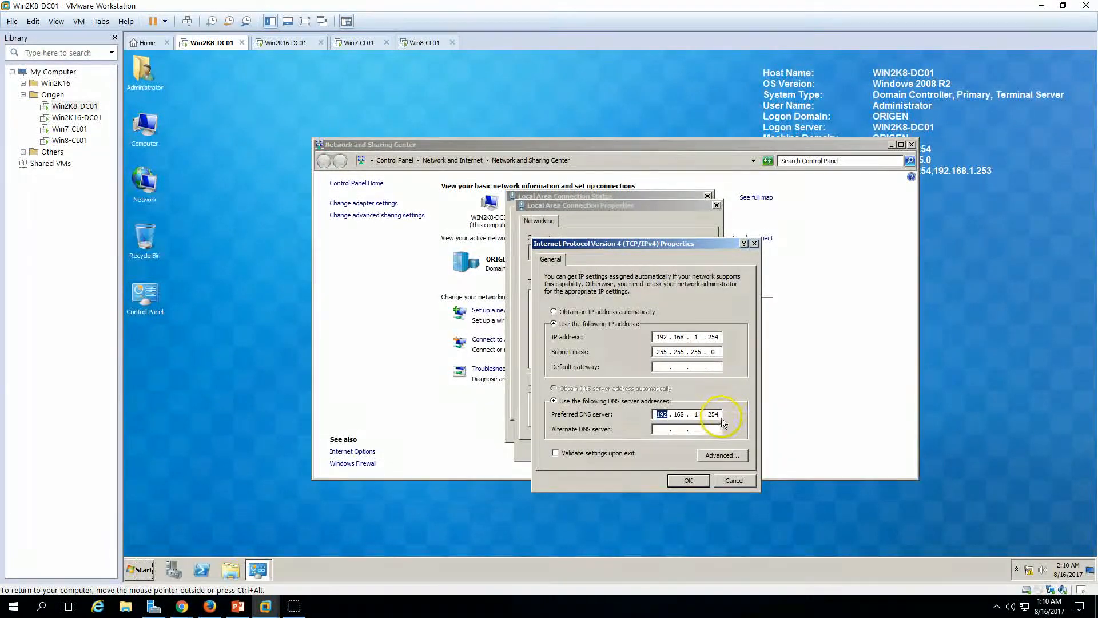
Step: Set the preferred DNS server to 192.168.1.253, close the network windows, and go to Win7-CL01
{"action": "type", "text": "3"}
{"action": "left_click", "coordinate": [688, 481]}
{"action": "left_click", "coordinate": [654, 448]}
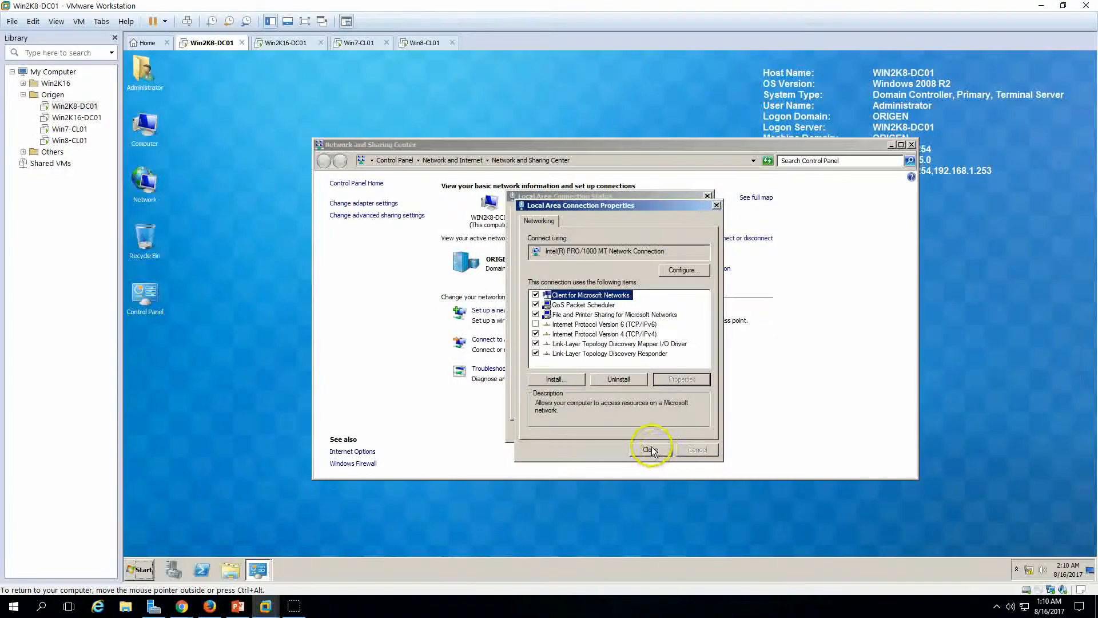
{"action": "left_click", "coordinate": [689, 431]}
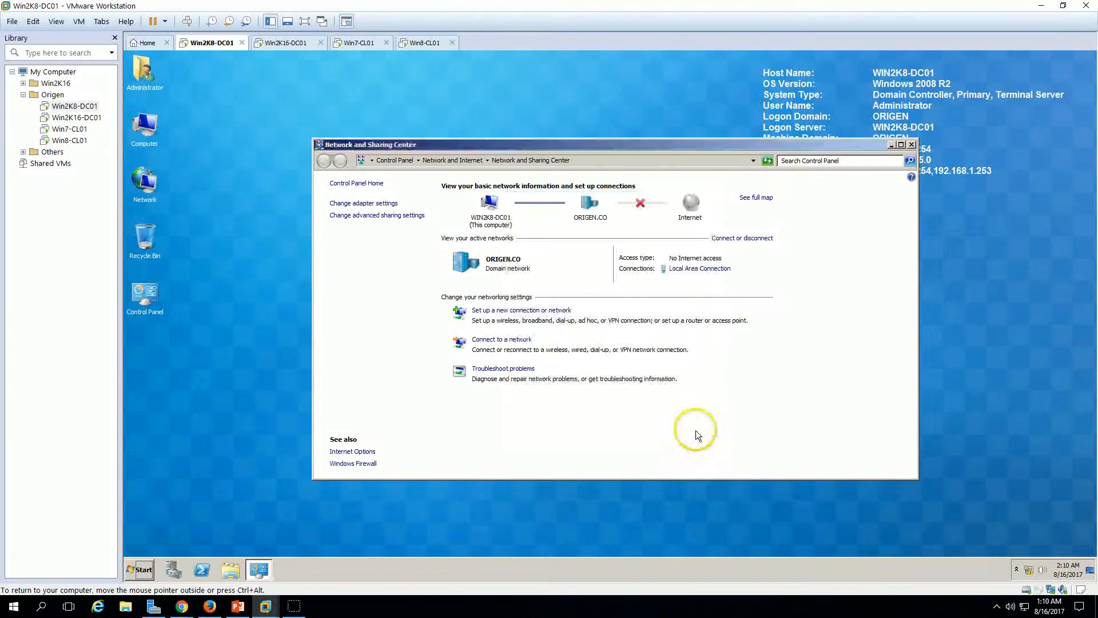
{"action": "left_click", "coordinate": [912, 144]}
{"action": "left_click", "coordinate": [352, 48]}
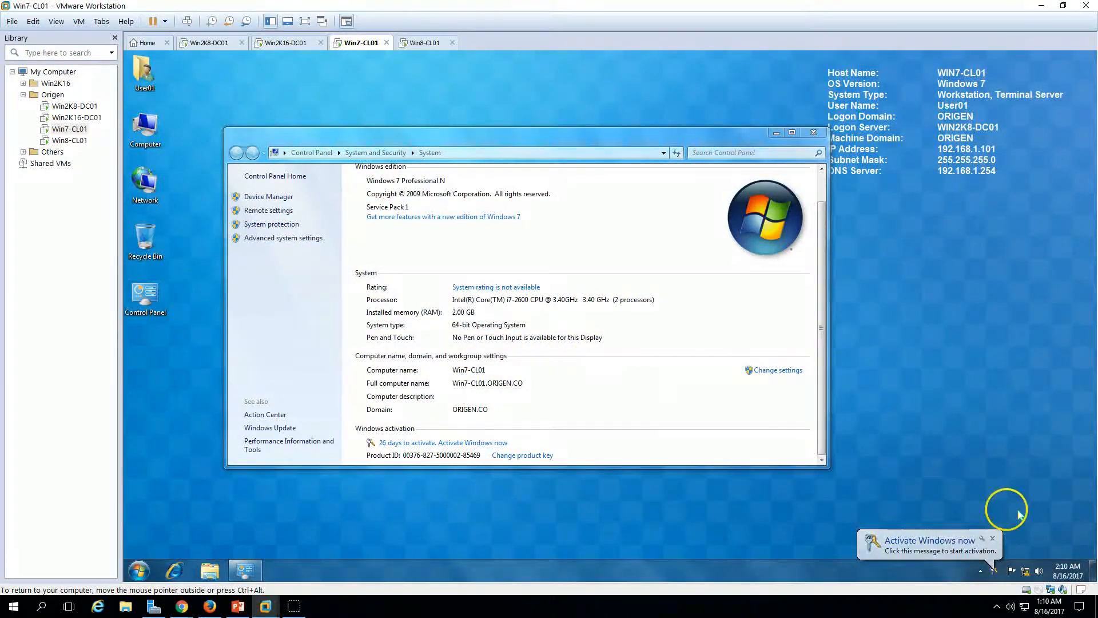
Step: On Win7-CL01, open the Local Area Connection's IPv4 properties
{"action": "right_click", "coordinate": [1026, 570]}
{"action": "left_click", "coordinate": [1029, 555]}
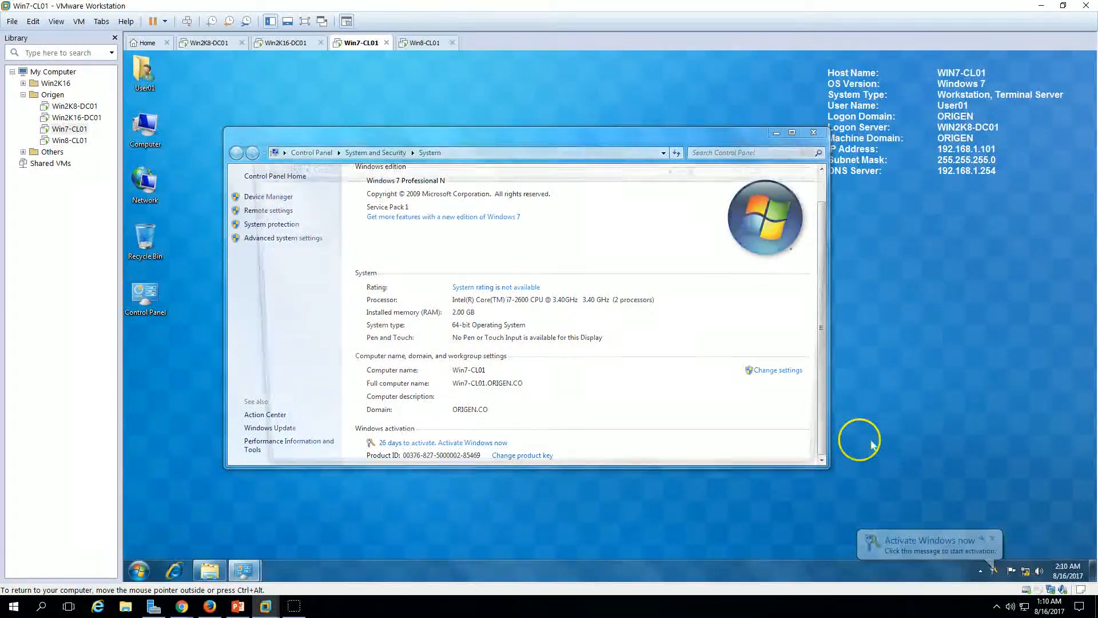
{"action": "left_click", "coordinate": [645, 282]}
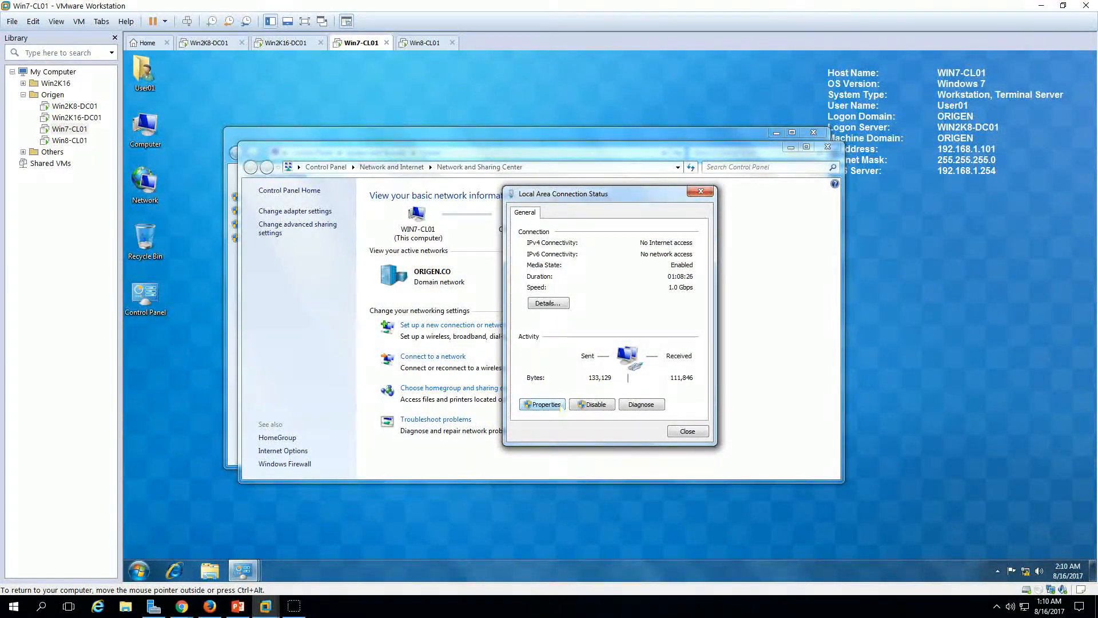
{"action": "left_click", "coordinate": [559, 405]}
{"action": "left_click", "coordinate": [605, 334]}
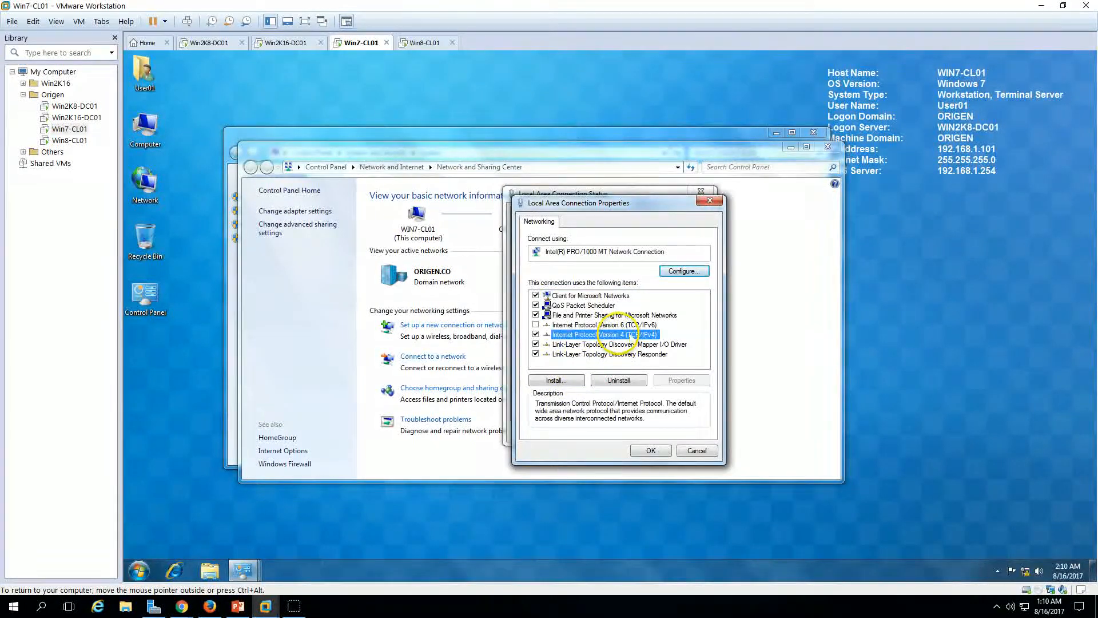
{"action": "left_click", "coordinate": [684, 380]}
Step: Change the preferred DNS server to 192.168.1.253 and close the network windows
{"action": "left_click_drag", "start_coordinate": [715, 419], "coordinate": [763, 422]}
{"action": "type", "text": "5"}
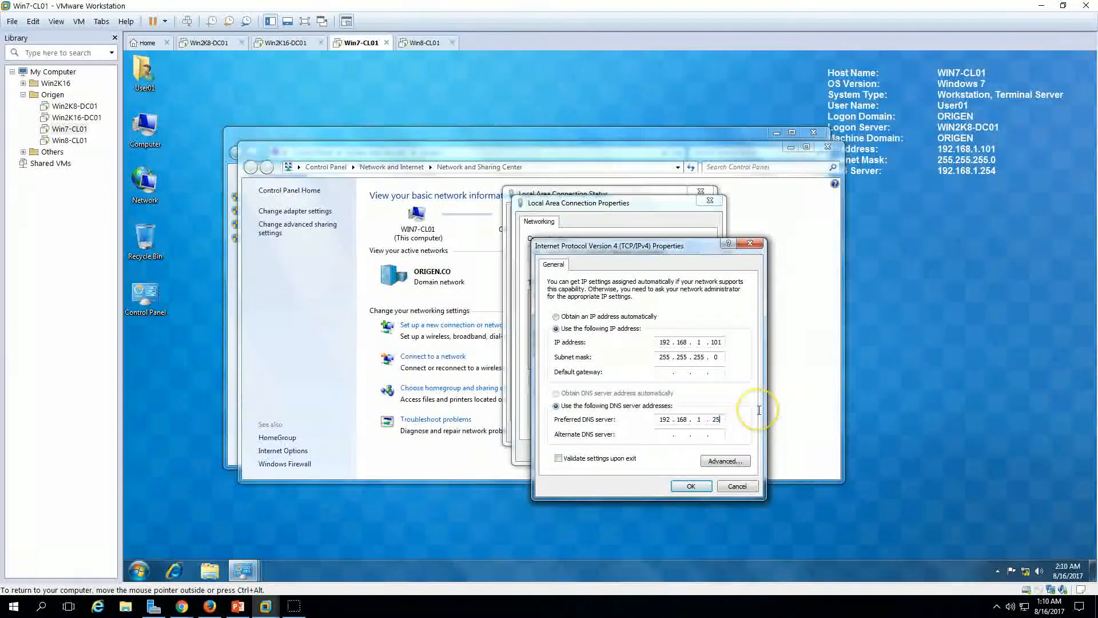
{"action": "type", "text": "3"}
{"action": "left_click", "coordinate": [692, 485]}
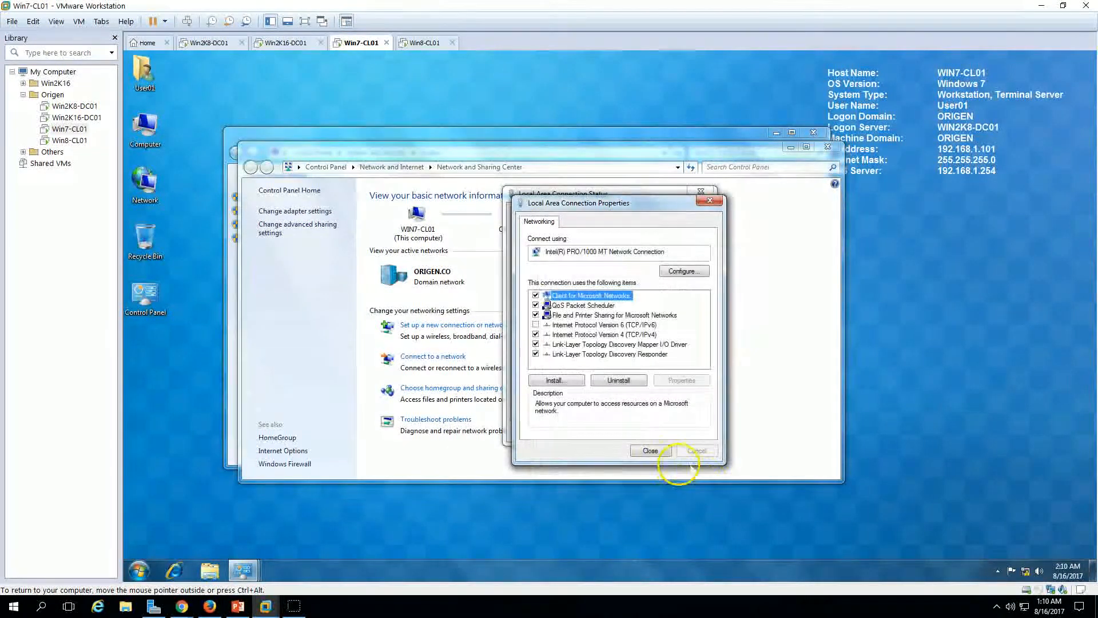
{"action": "left_click", "coordinate": [650, 450]}
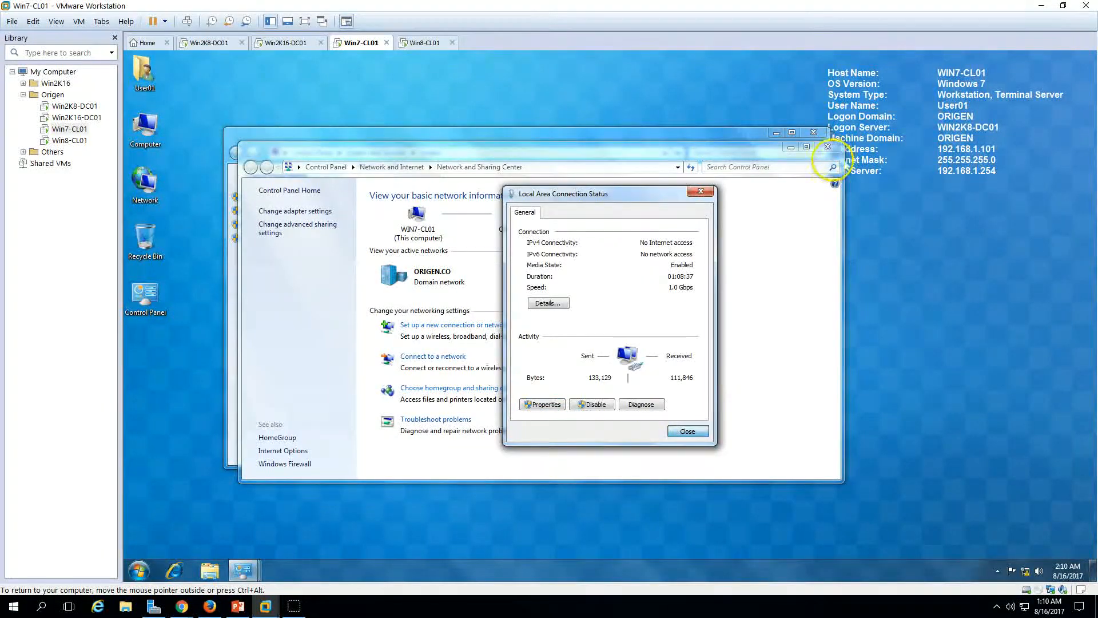
{"action": "left_click", "coordinate": [688, 430]}
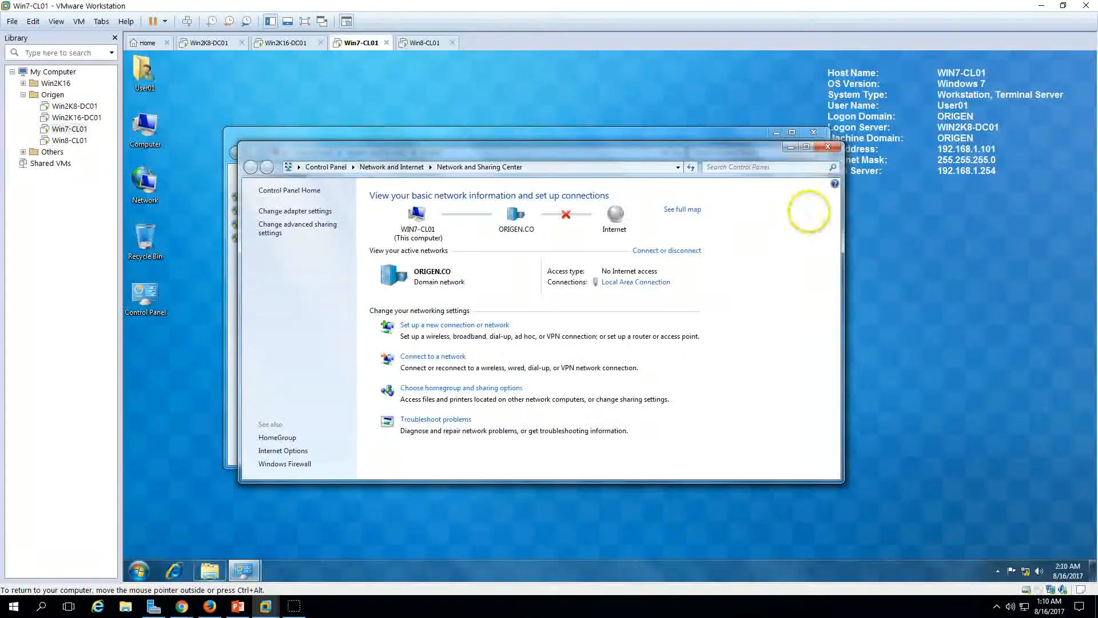
{"action": "left_click", "coordinate": [814, 132]}
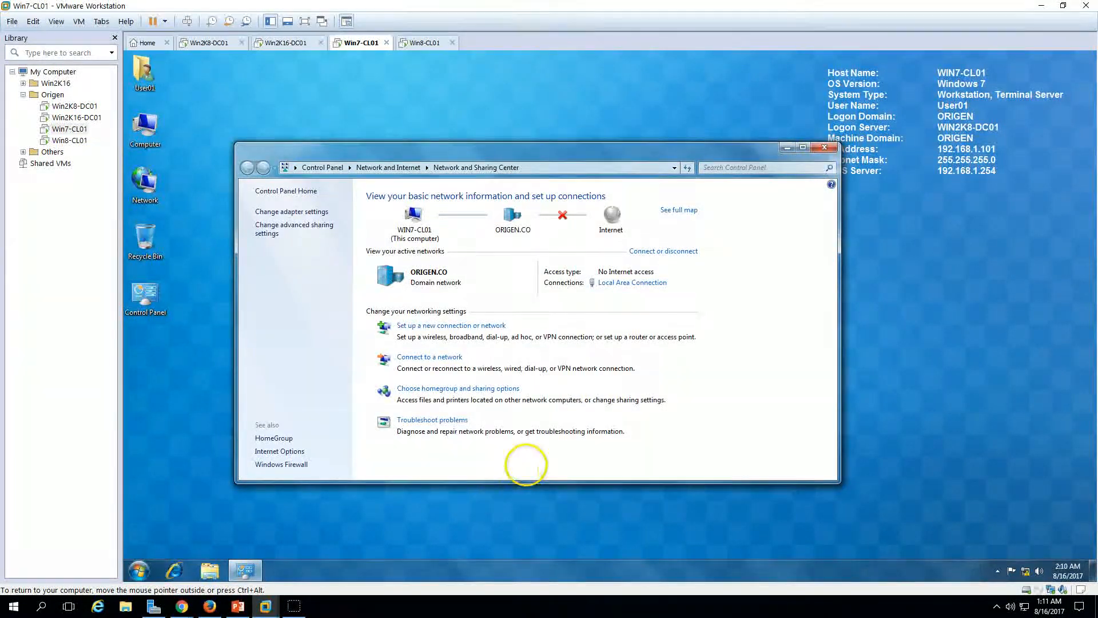
{"action": "left_click", "coordinate": [830, 148]}
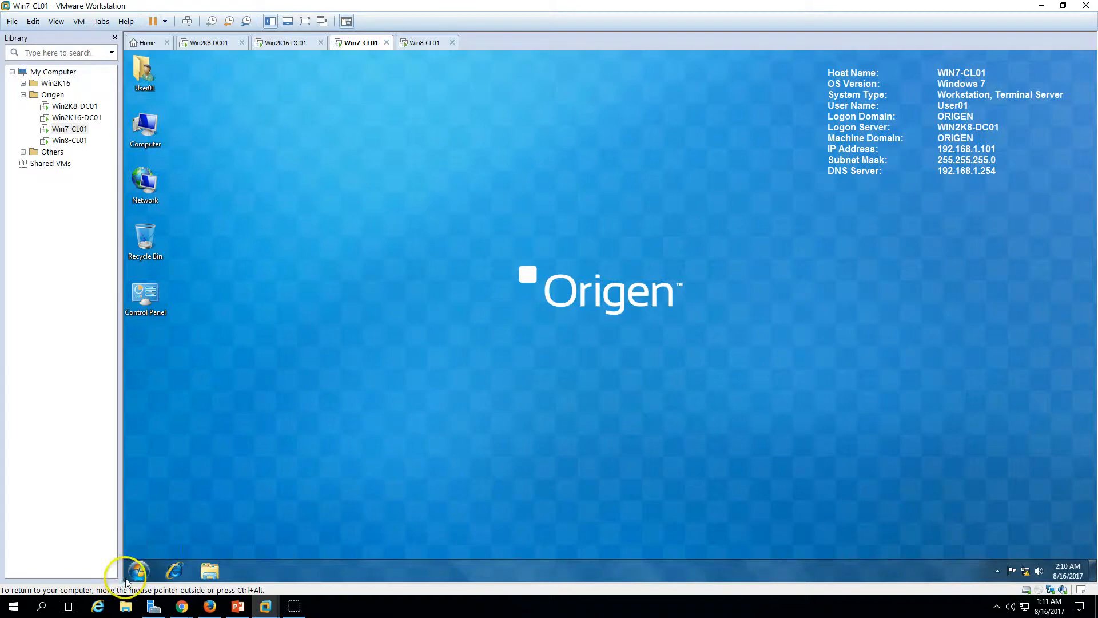
Step: Restart Win7-CL01 from the Start menu, then move to Win8-CL01
{"action": "left_click", "coordinate": [139, 570]}
{"action": "mouse_move", "coordinate": [331, 542]}
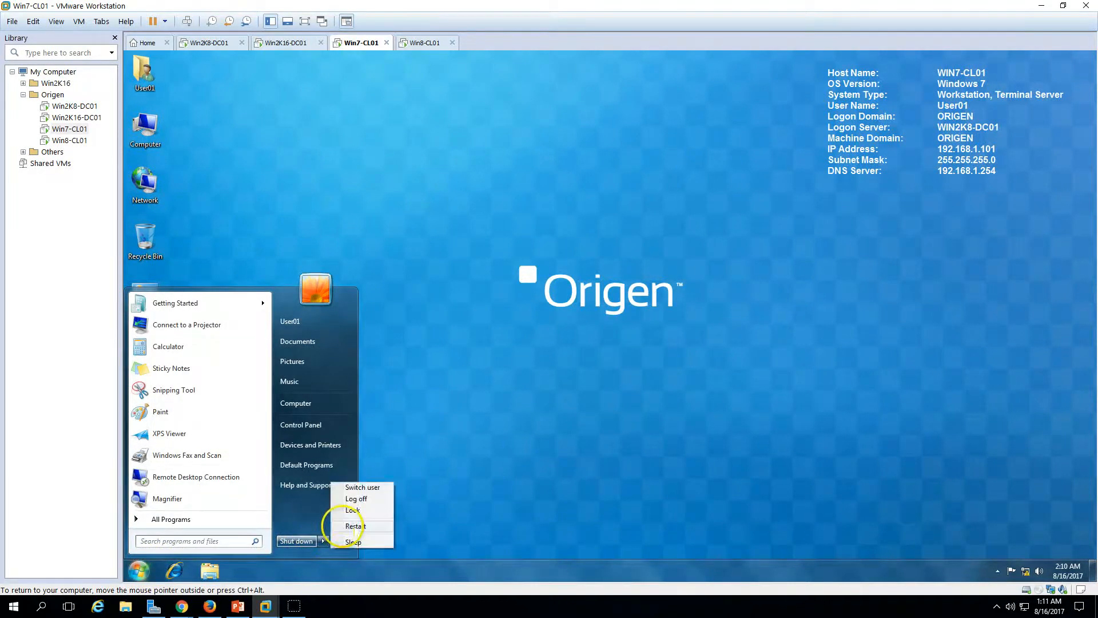
{"action": "left_click", "coordinate": [354, 526]}
{"action": "left_click", "coordinate": [418, 45]}
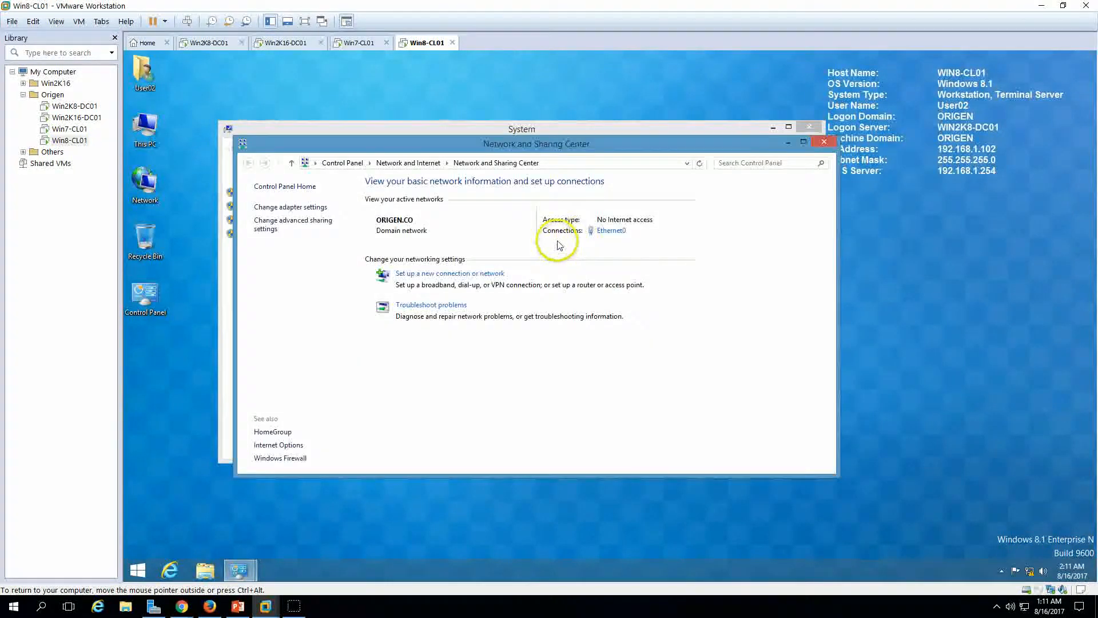
Step: On Win8-CL01, open the Ethernet0 connection's IPv4 properties
{"action": "left_click_drag", "start_coordinate": [544, 147], "coordinate": [809, 167]}
{"action": "left_click", "coordinate": [872, 239]}
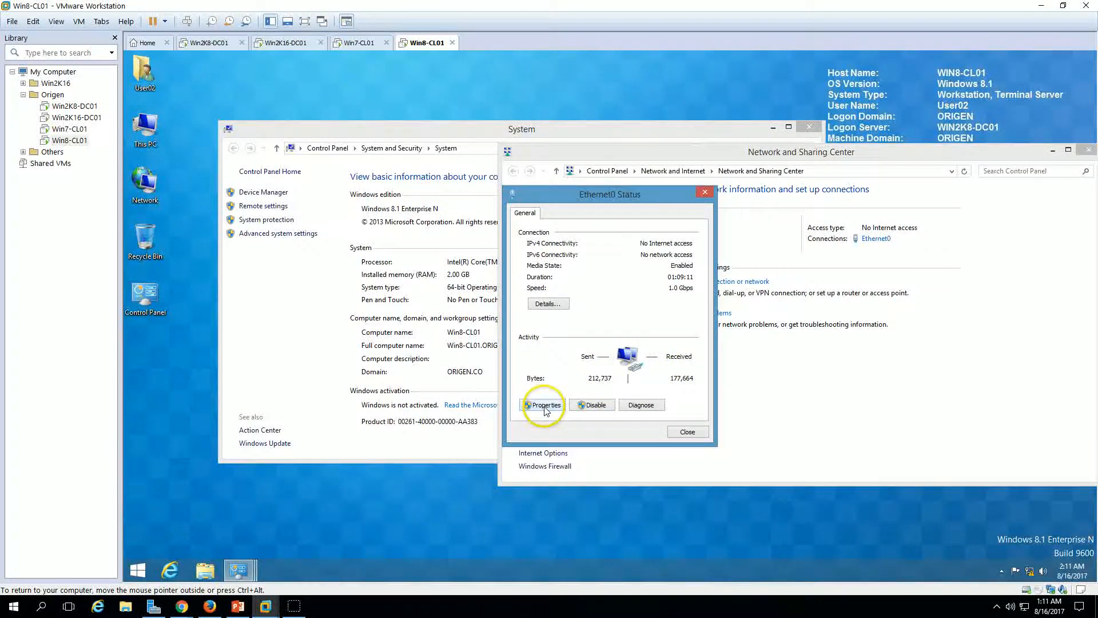
{"action": "left_click", "coordinate": [544, 405]}
{"action": "scroll", "coordinate": [618, 329], "scroll_direction": "down", "scroll_amount": 1}
{"action": "left_click", "coordinate": [629, 354]}
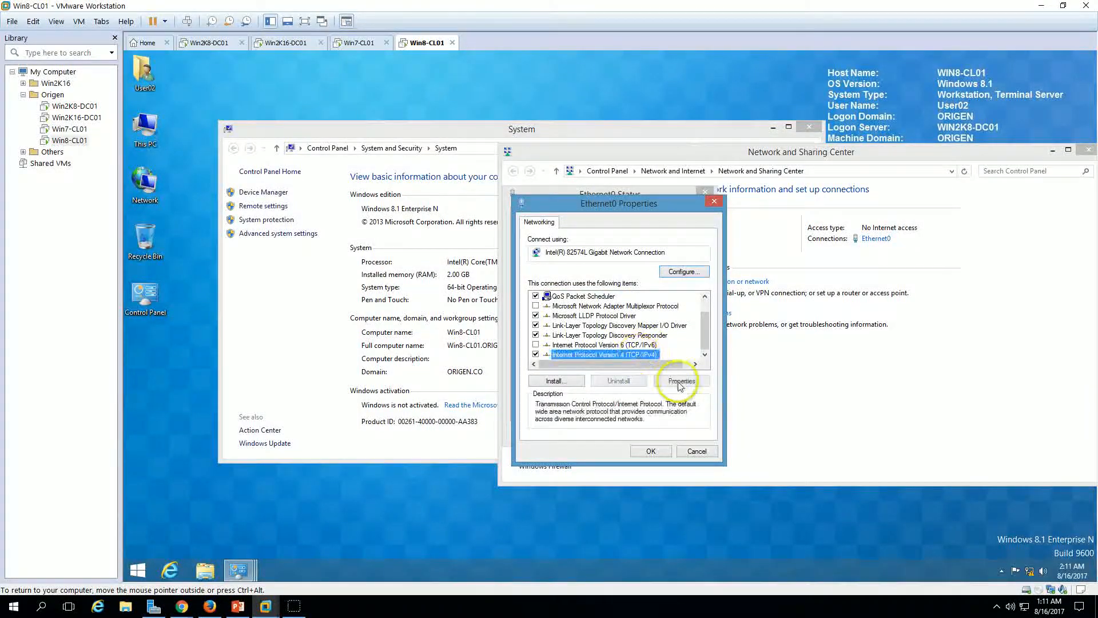
{"action": "left_click", "coordinate": [680, 381]}
Step: Point the preferred DNS server to 192.168.1.253 and close the network and system windows
{"action": "left_click_drag", "start_coordinate": [719, 422], "coordinate": [760, 417]}
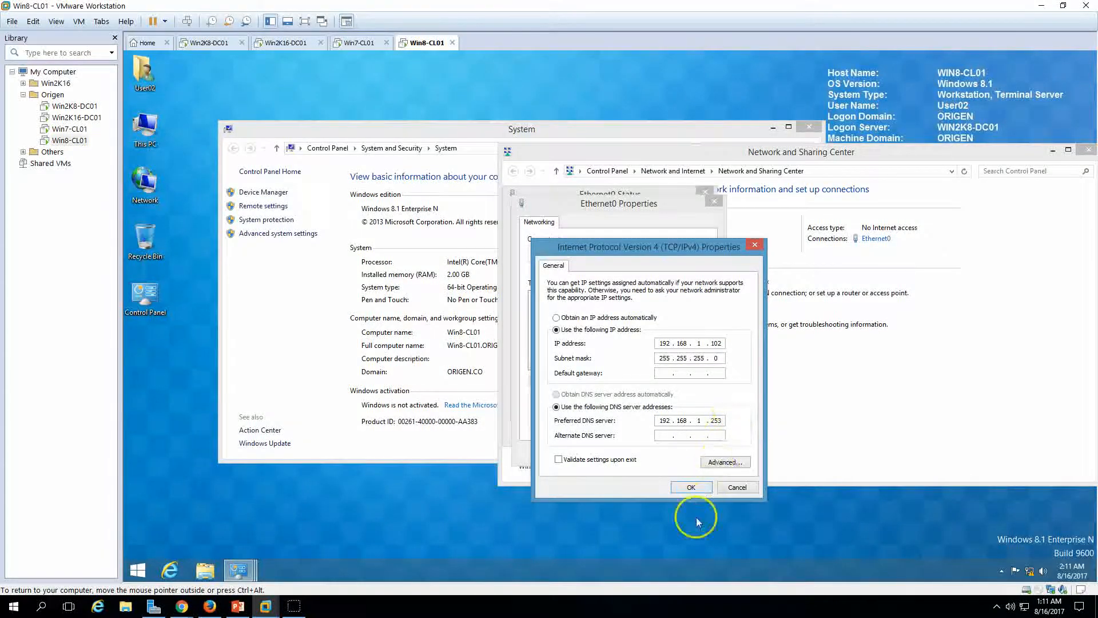
{"action": "left_click", "coordinate": [690, 487]}
{"action": "left_click", "coordinate": [651, 451]}
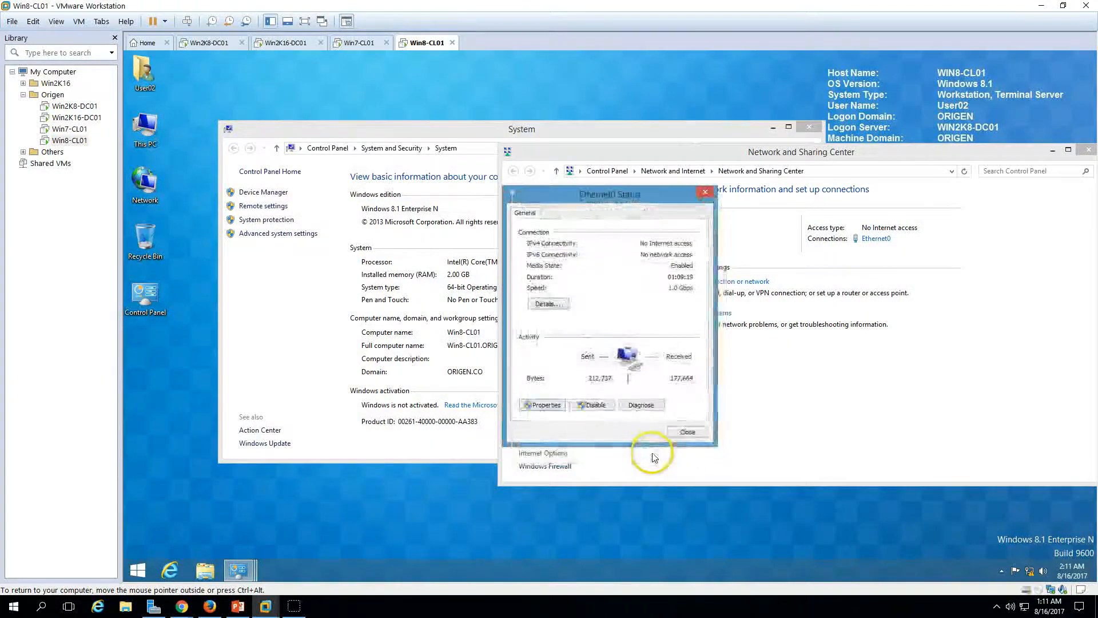
{"action": "left_click", "coordinate": [683, 432]}
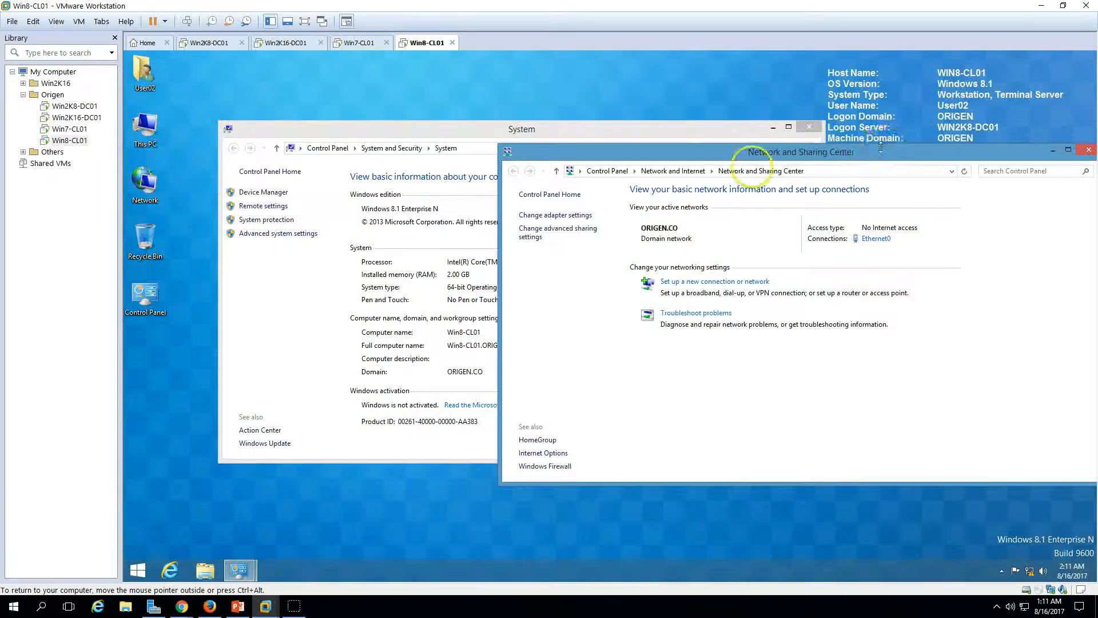
{"action": "left_click_drag", "start_coordinate": [829, 144], "coordinate": [738, 171]}
{"action": "left_click_drag", "start_coordinate": [830, 174], "coordinate": [820, 164]}
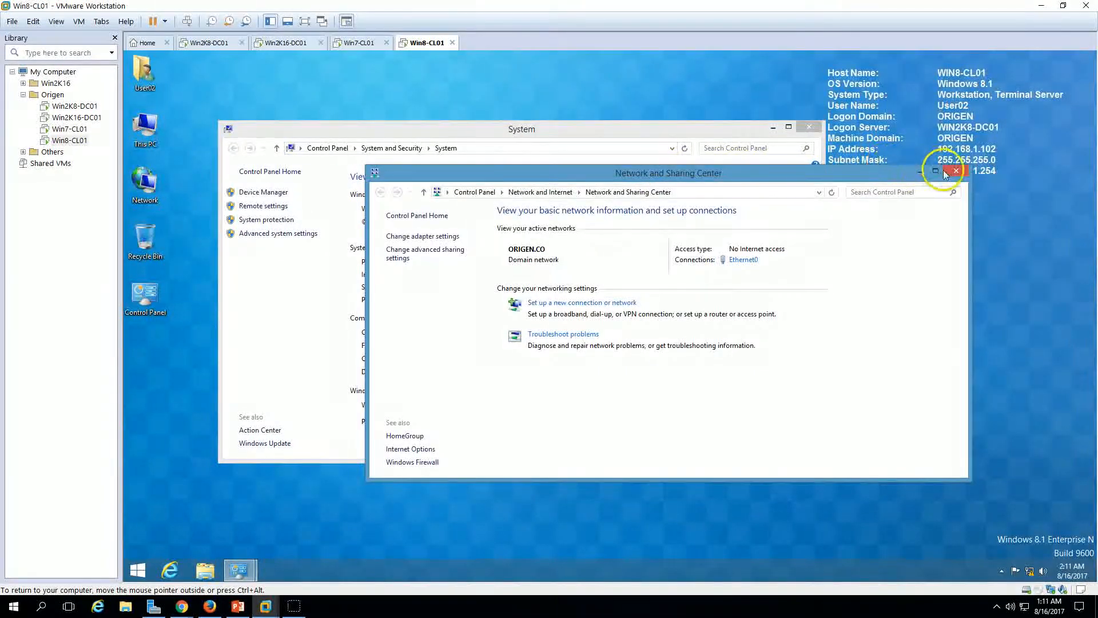
{"action": "left_click", "coordinate": [956, 171]}
{"action": "left_click", "coordinate": [809, 128]}
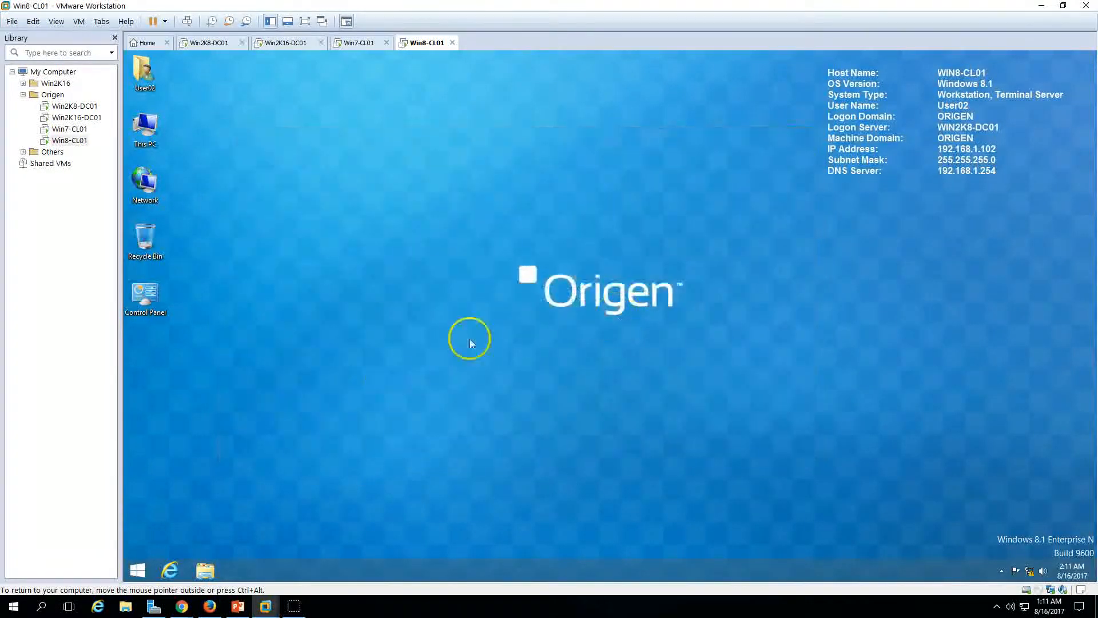
Step: Restart Win8-CL01 from the Start screen power options, then return to Win2K8-DC01
{"action": "left_click", "coordinate": [140, 570]}
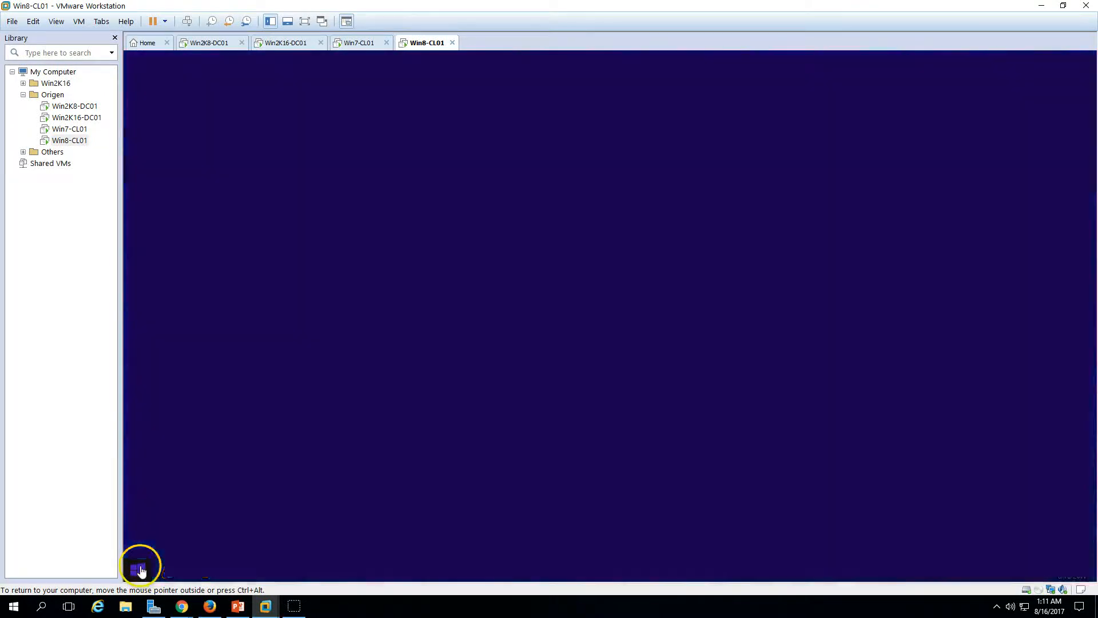
{"action": "left_click", "coordinate": [1025, 98]}
{"action": "left_click", "coordinate": [1012, 173]}
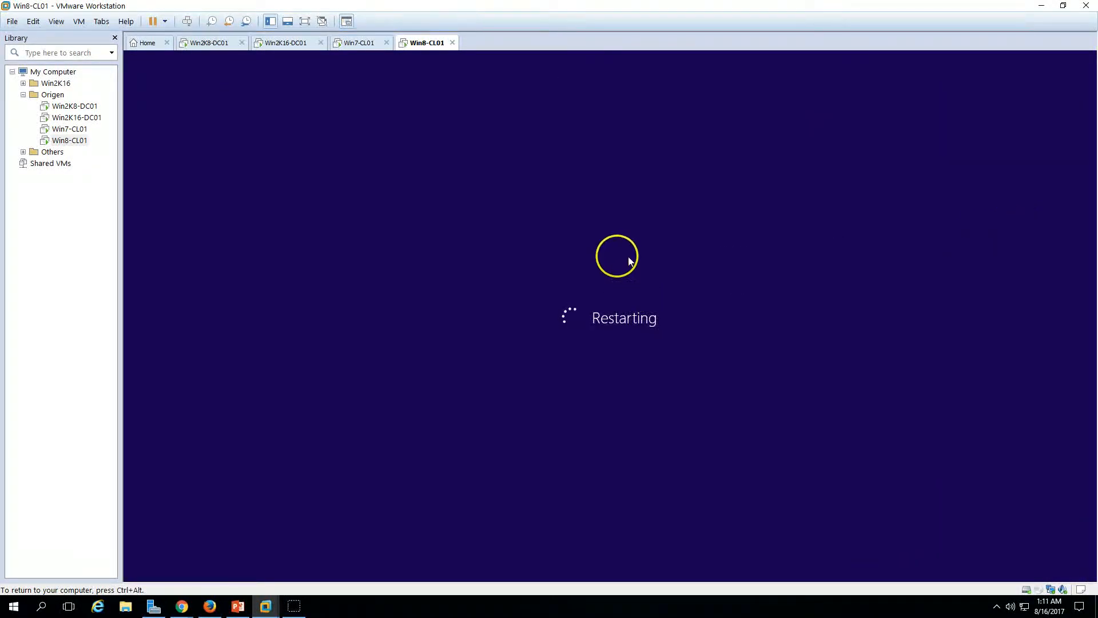
{"action": "left_click", "coordinate": [212, 43]}
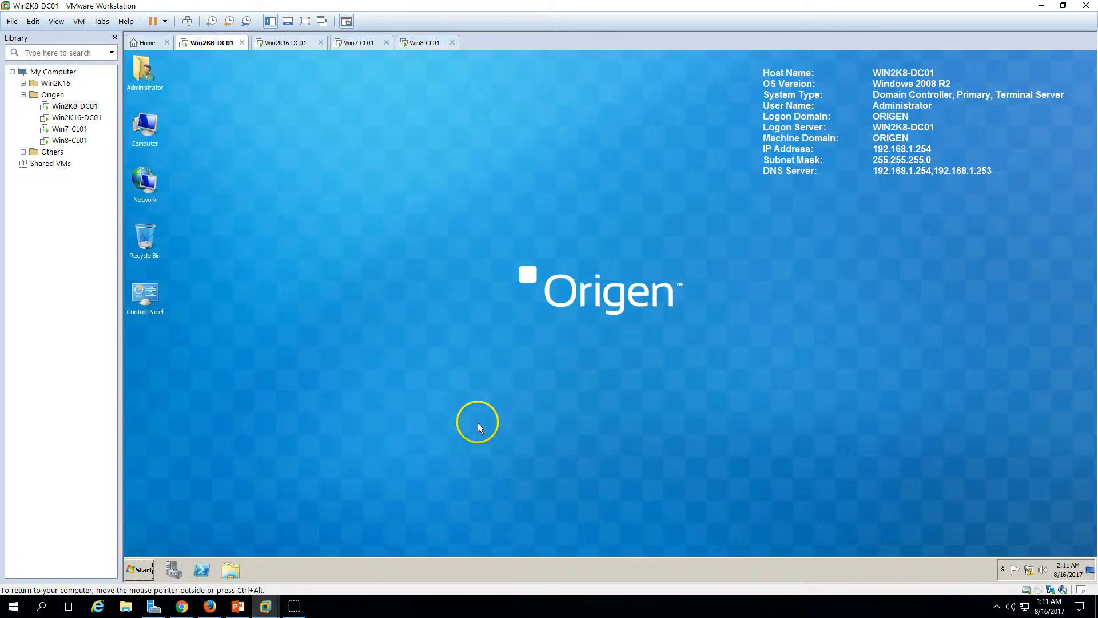
Step: Shut down the Win2K8-DC01 server from the Start menu and confirm with OK
{"action": "left_click", "coordinate": [130, 568]}
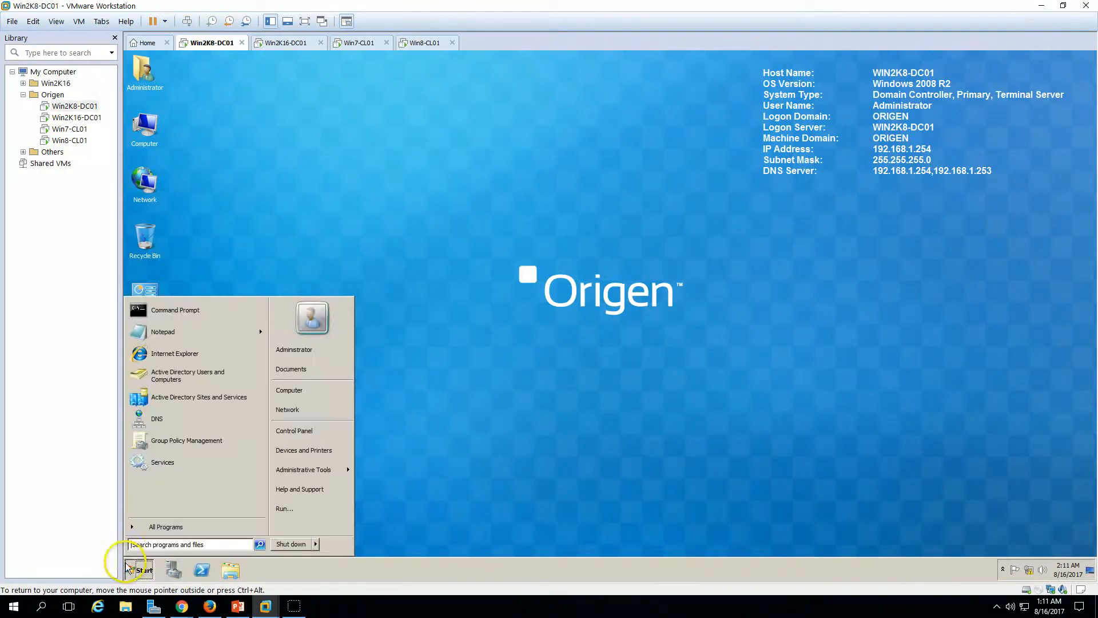
{"action": "left_click", "coordinate": [316, 546]}
{"action": "left_click", "coordinate": [360, 547]}
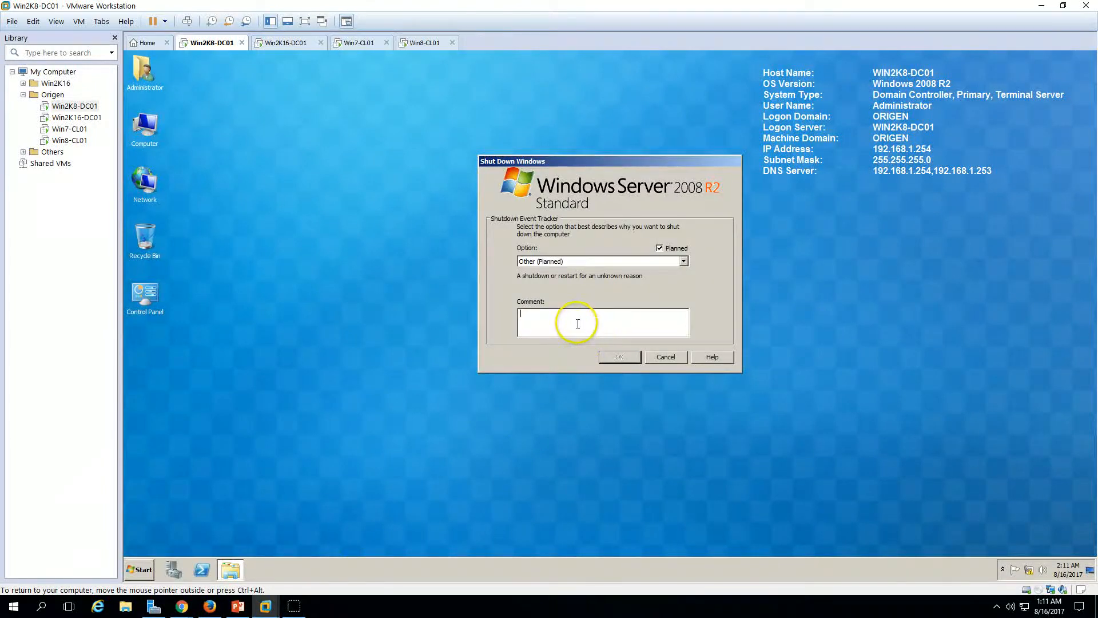
{"action": "left_click", "coordinate": [620, 357]}
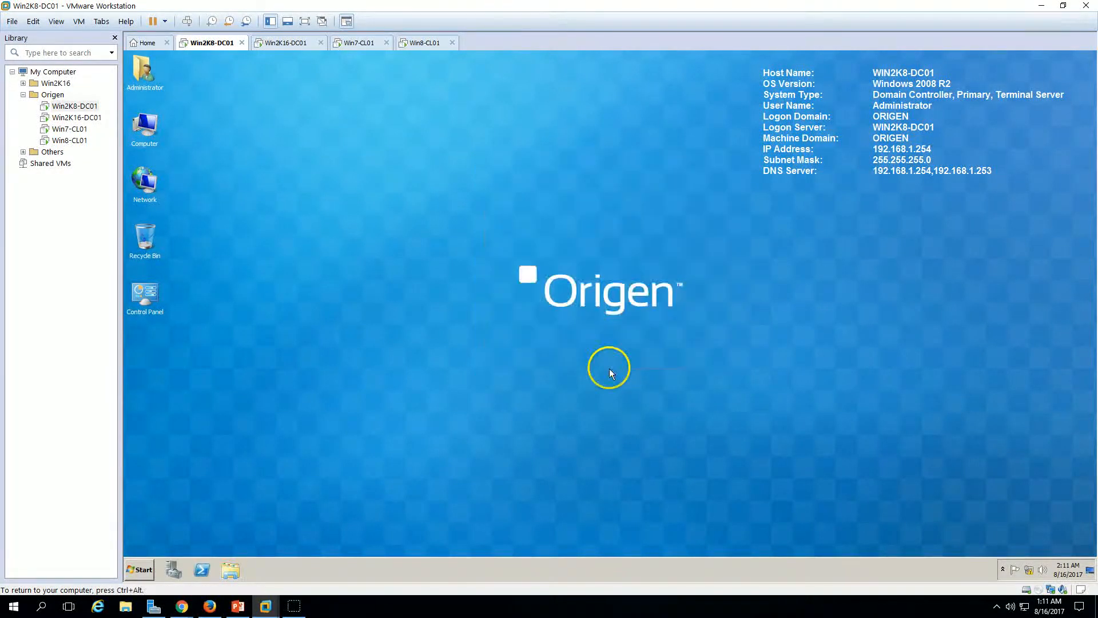
Step: Briefly view the slide show, then bring up the Win7-CL01 logon screen
{"action": "left_click", "coordinate": [288, 42]}
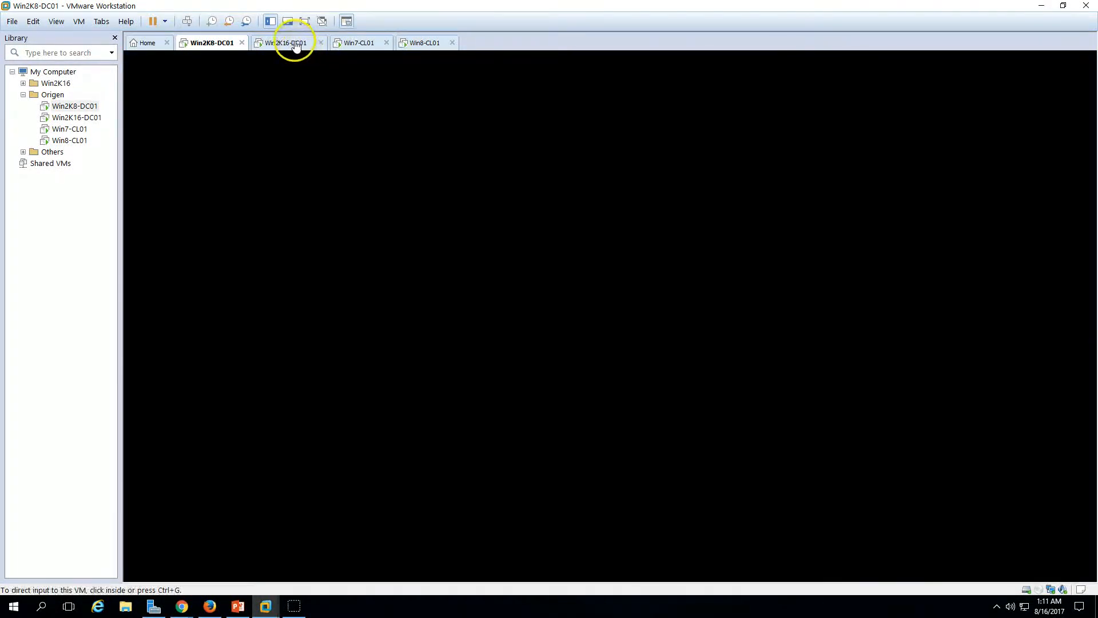
{"action": "left_click", "coordinate": [240, 607]}
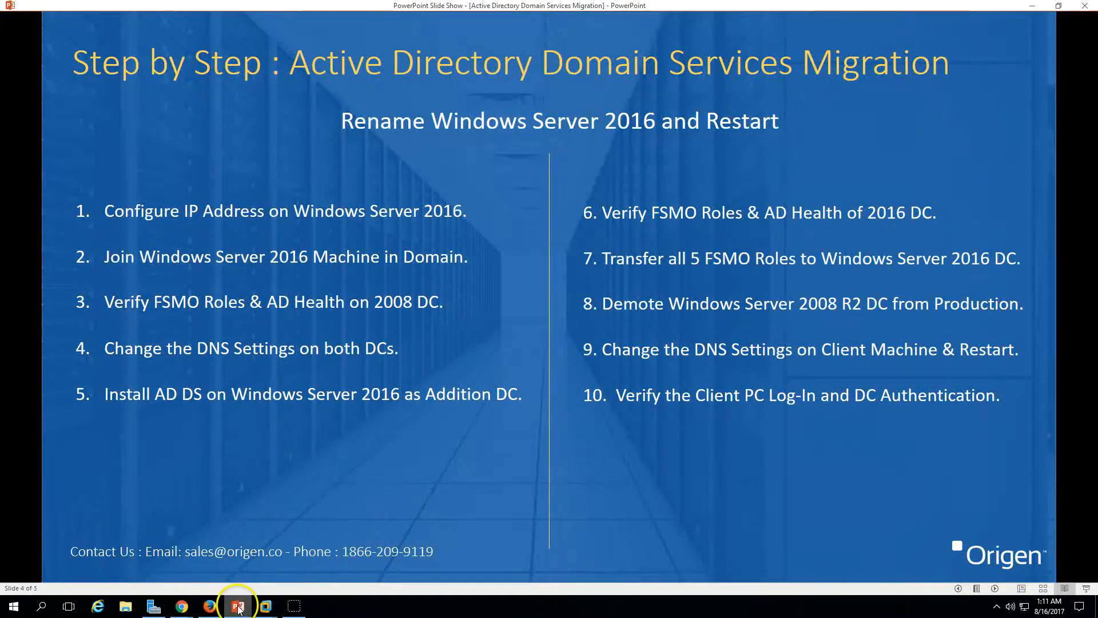
{"action": "left_click", "coordinate": [266, 606]}
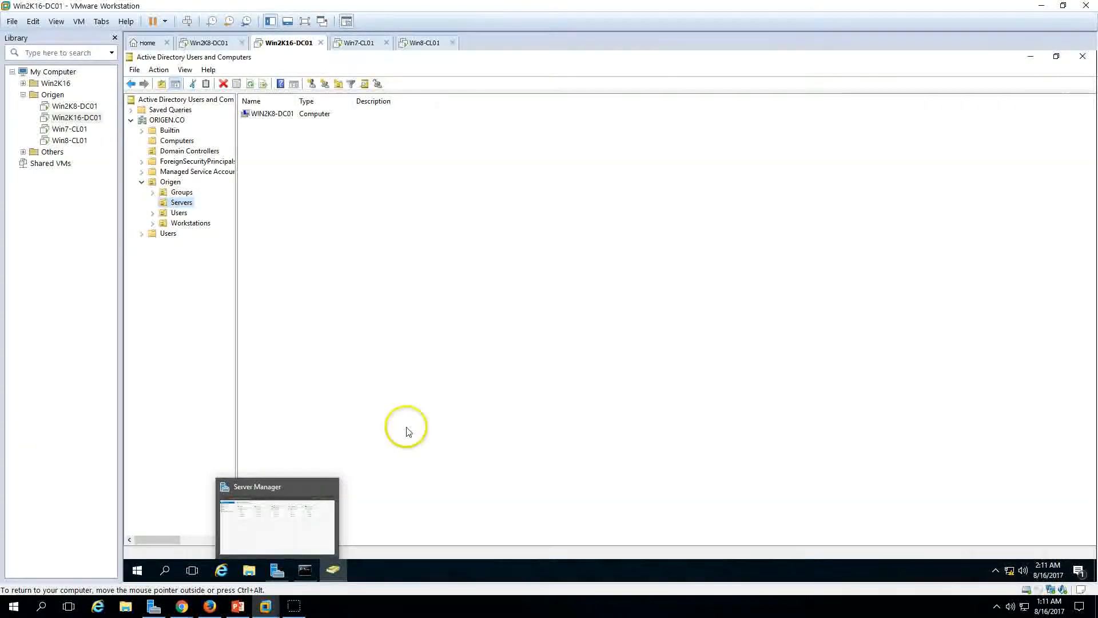
{"action": "left_click", "coordinate": [360, 43]}
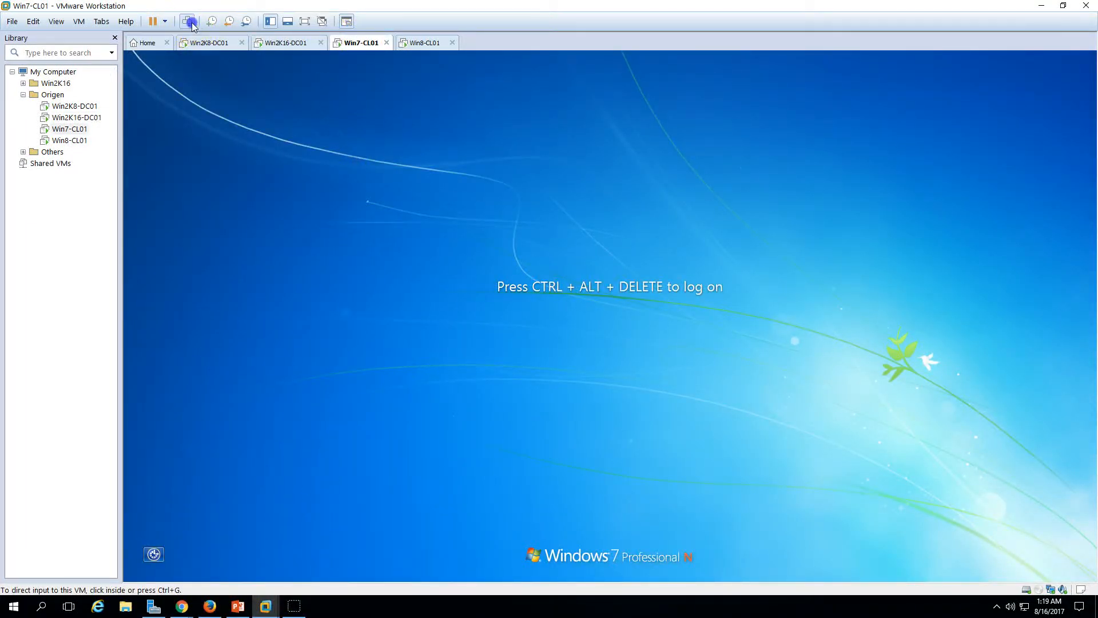
Step: Sign in to Win7-CL01 with the domain account via Ctrl+Alt+Del and its password
{"action": "left_click", "coordinate": [189, 23]}
{"action": "left_click", "coordinate": [611, 388]}
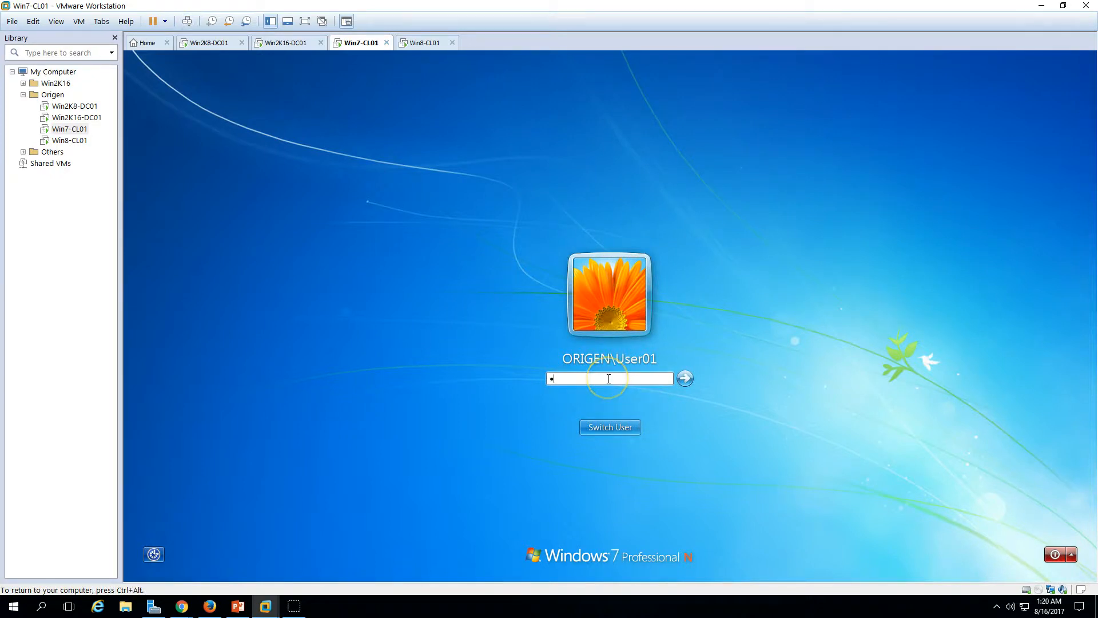
{"action": "key", "text": "Return"}
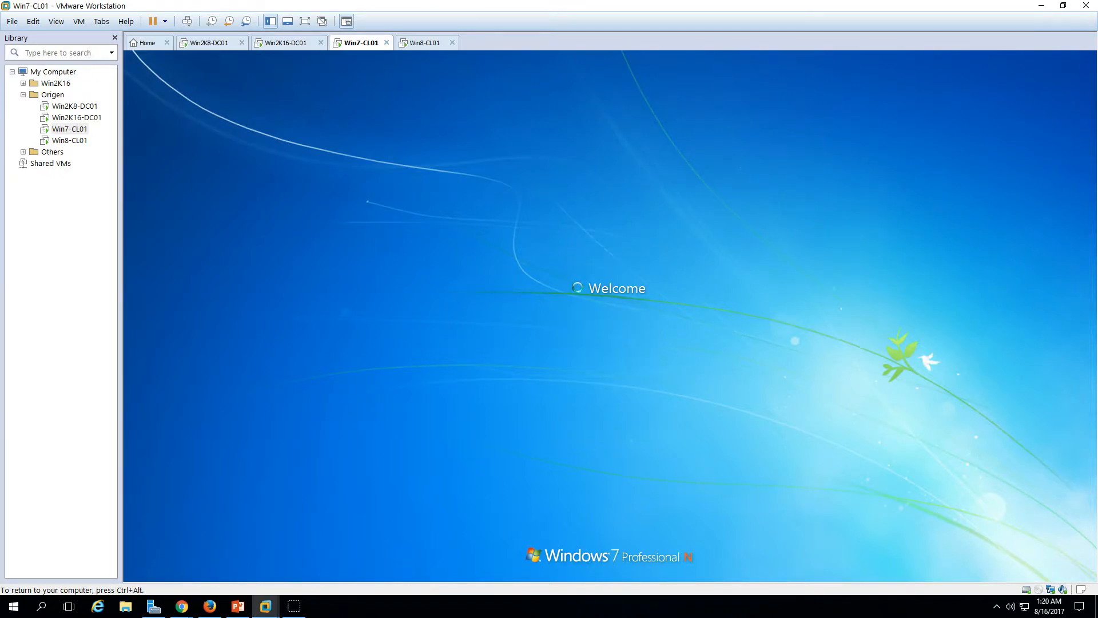
{"action": "key", "text": "ctrl+alt"}
Step: Sign in to Win8-CL01 as the domain user, then return to Win7-CL01
{"action": "left_click", "coordinate": [425, 43]}
{"action": "left_click", "coordinate": [336, 179]}
{"action": "left_click", "coordinate": [551, 269]}
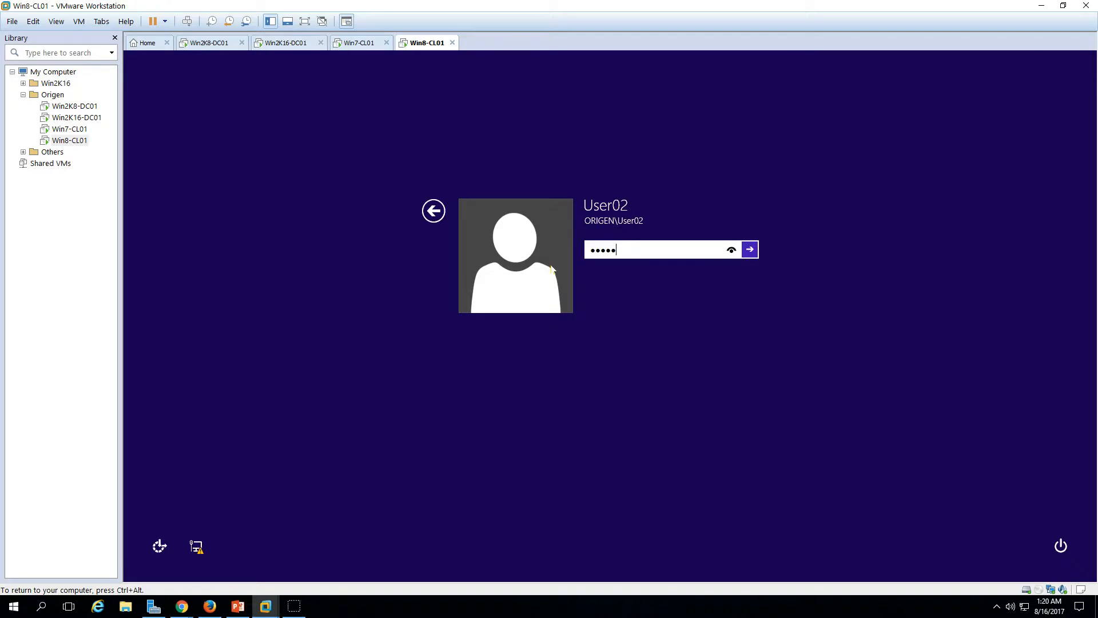
{"action": "key", "text": "Return"}
{"action": "left_click", "coordinate": [360, 43]}
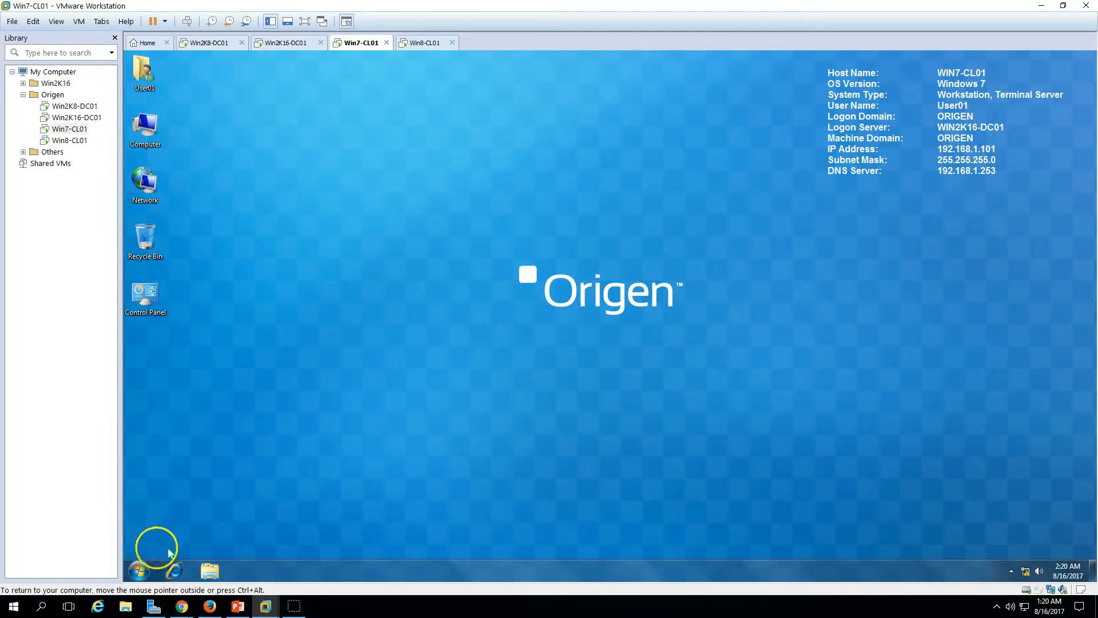
Step: On Win7-CL01, run set in a Command Prompt to confirm LOGONSERVER=\\WIN2K16-DC01
{"action": "left_click", "coordinate": [138, 570]}
{"action": "type", "text": "cmd"}
{"action": "key", "text": "Return"}
{"action": "type", "text": "set"}
{"action": "key", "text": "Return"}
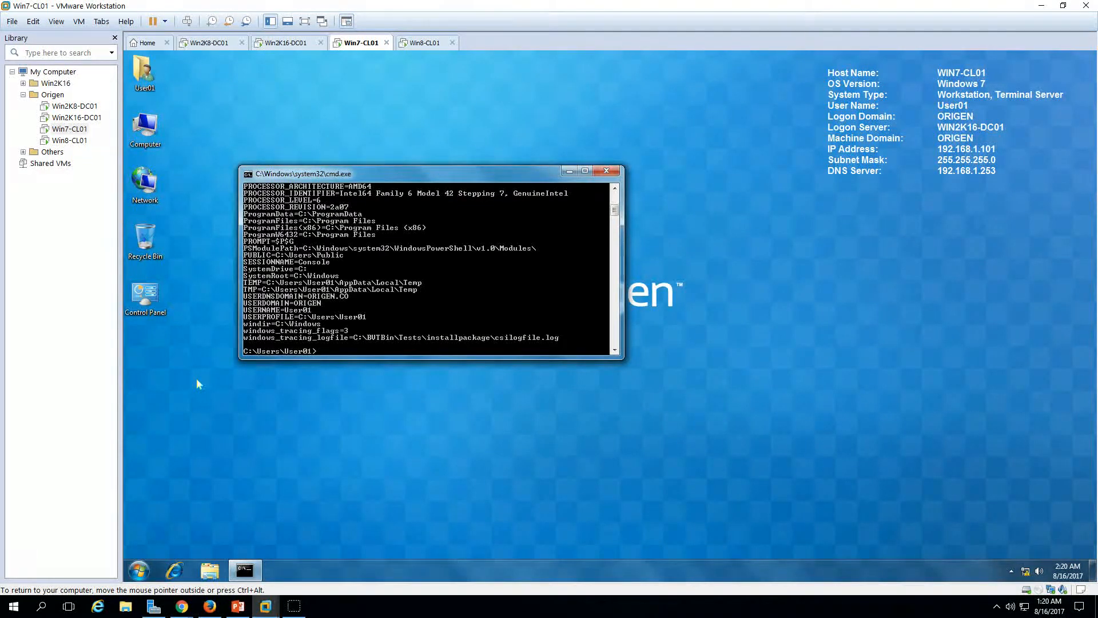
{"action": "double_click", "coordinate": [361, 174]}
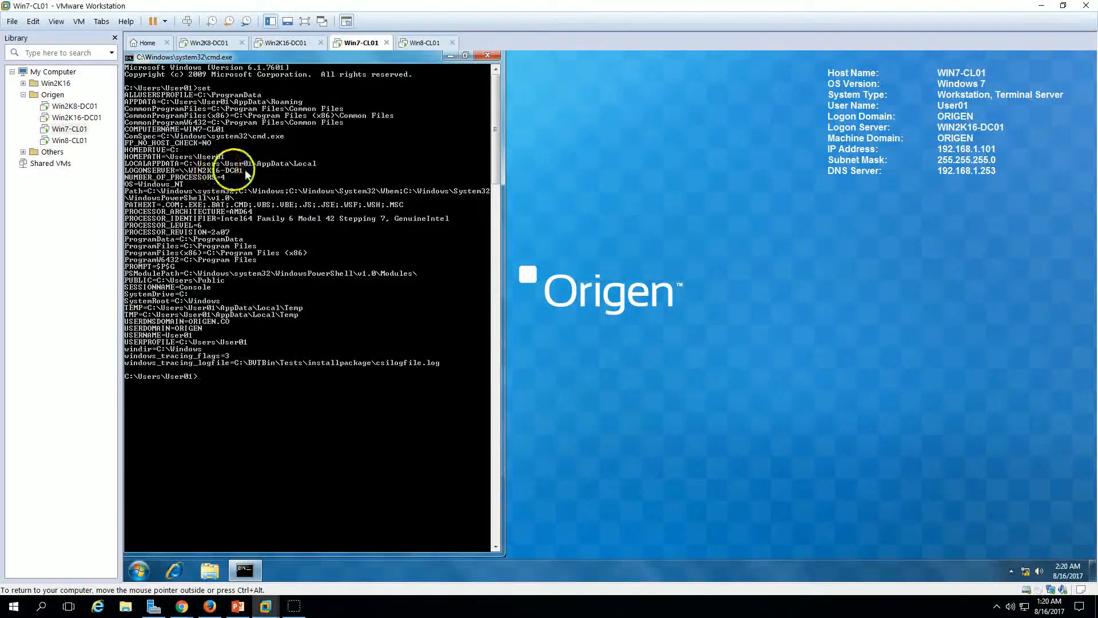
{"action": "double_click", "coordinate": [332, 56]}
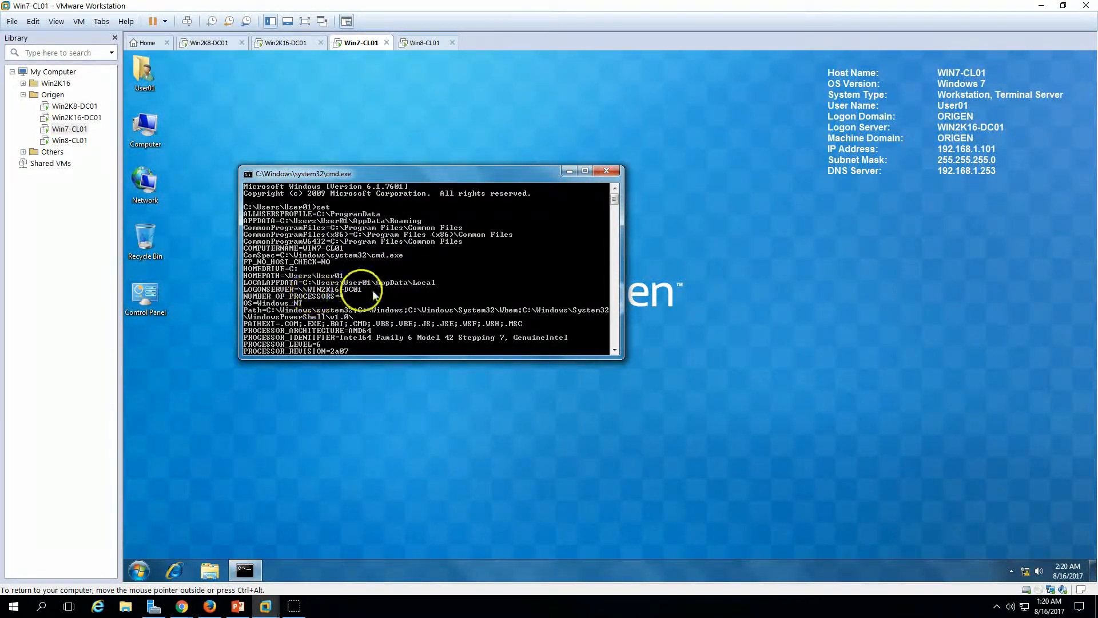
Step: On Win8-CL01, run set in a Command Prompt and check the LOGONSERVER value
{"action": "left_click", "coordinate": [423, 42]}
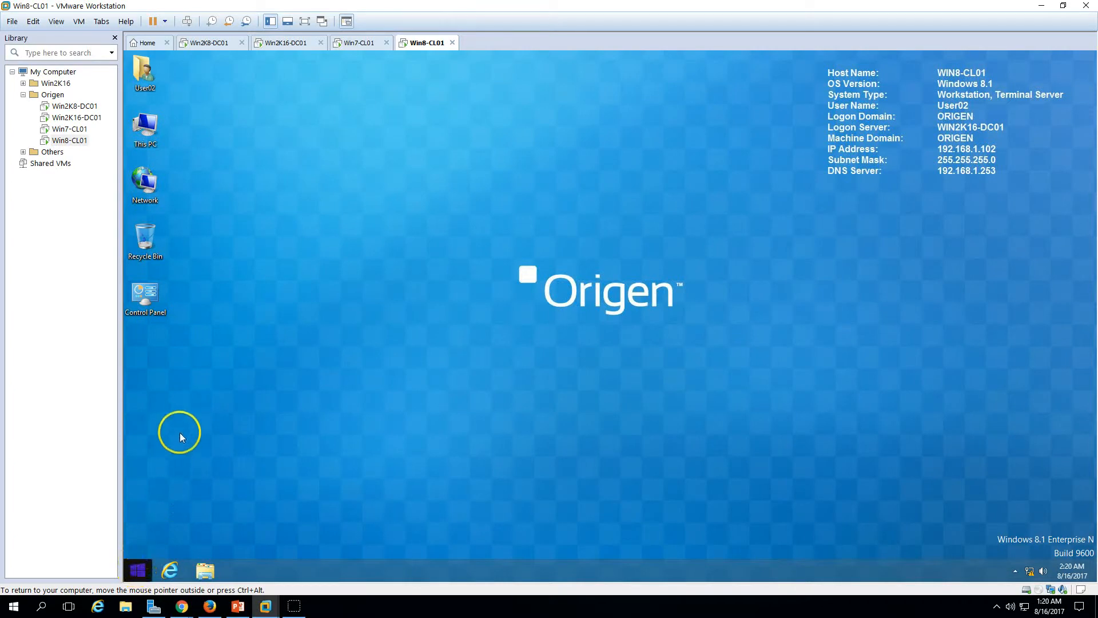
{"action": "right_click", "coordinate": [139, 572]}
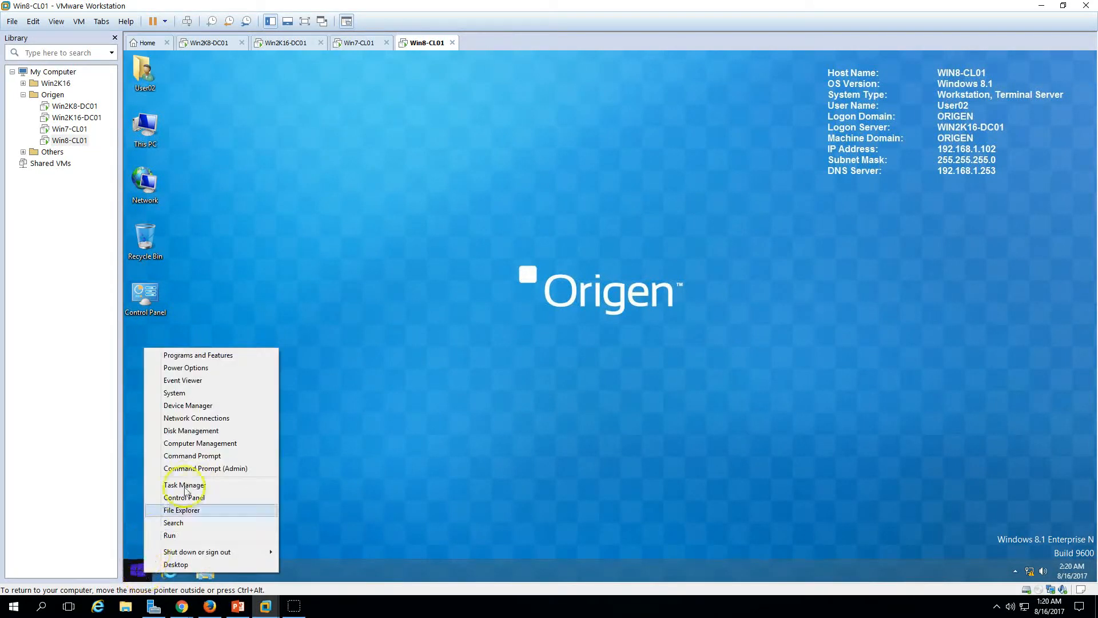
{"action": "left_click", "coordinate": [194, 456]}
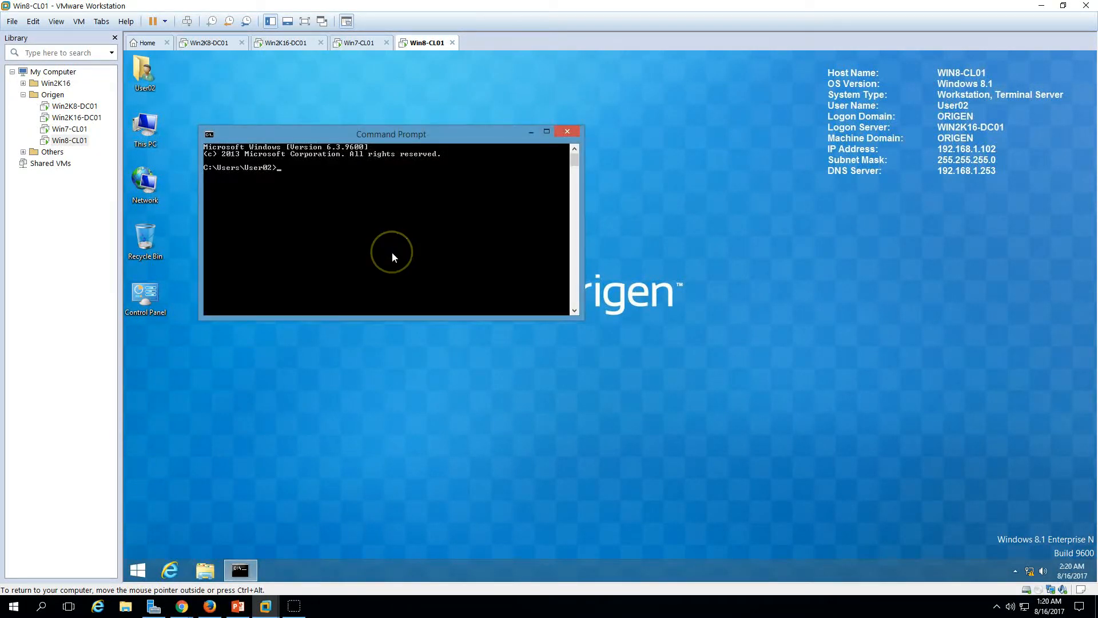
{"action": "type", "text": "set"}
{"action": "key", "text": "Return"}
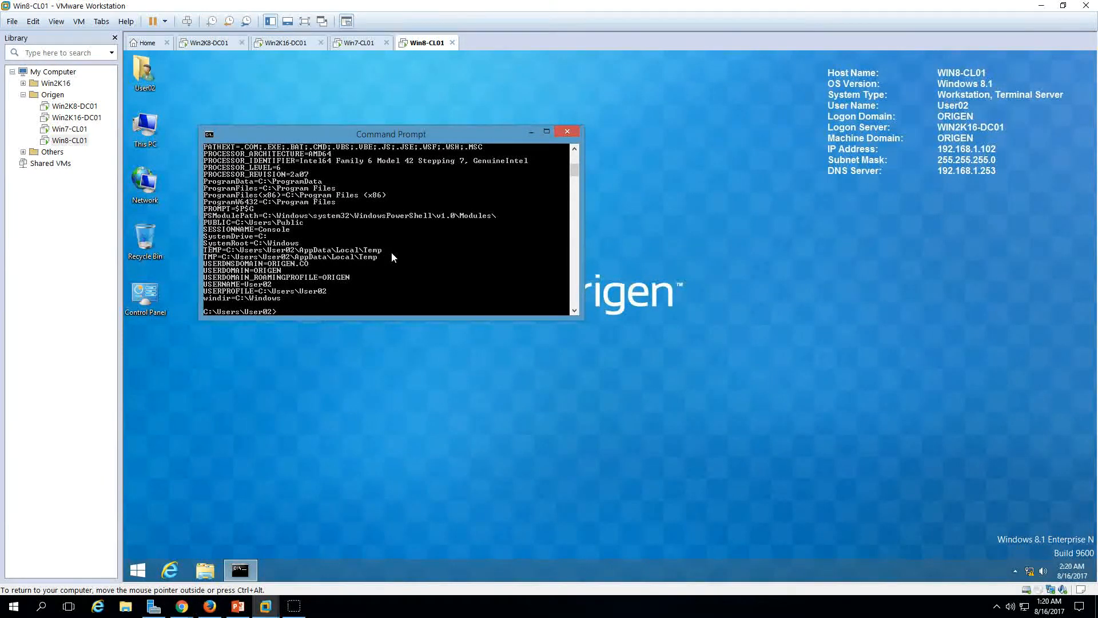
{"action": "double_click", "coordinate": [405, 132]}
{"action": "scroll", "coordinate": [278, 322], "scroll_direction": "up", "scroll_amount": 6}
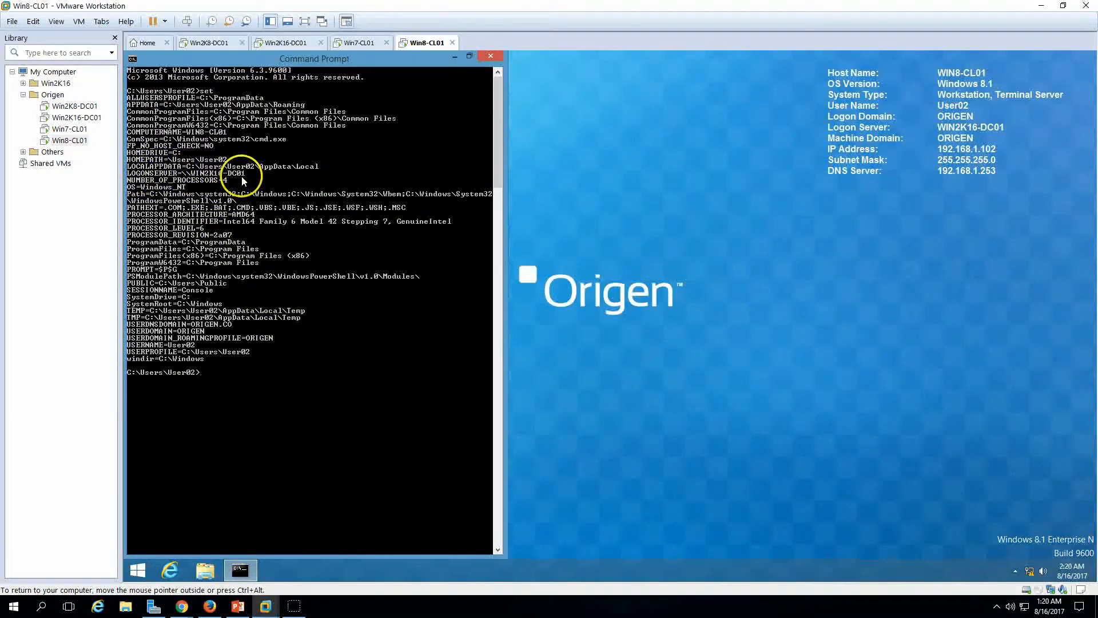
{"action": "left_click", "coordinate": [289, 44]}
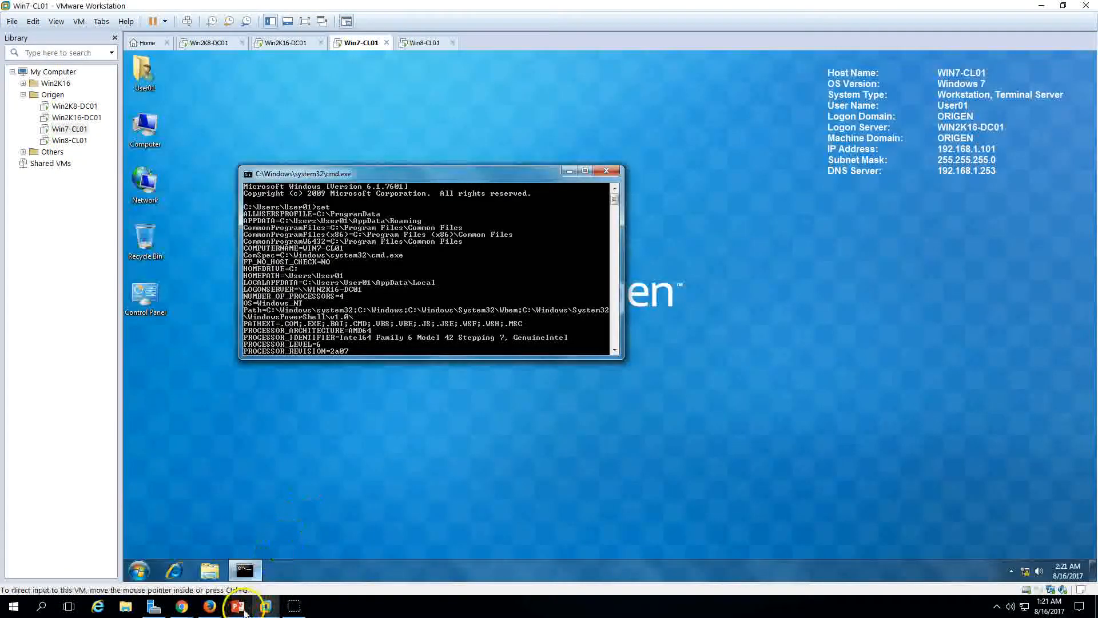
Step: Bring back the PowerPoint slide show and advance to the final Origen contact slide
{"action": "left_click", "coordinate": [240, 607]}
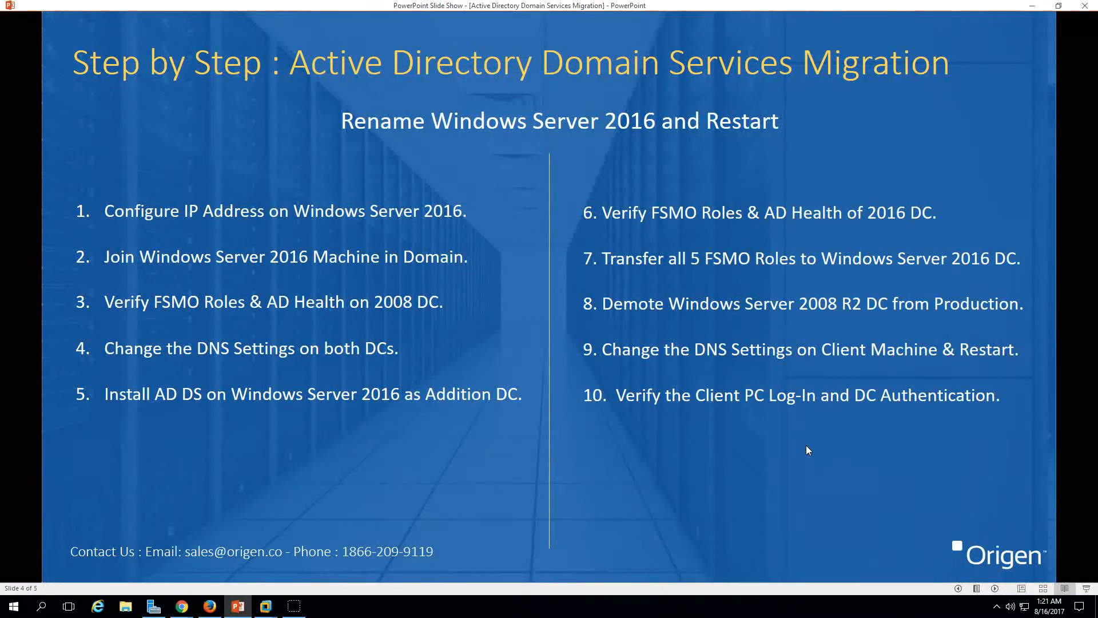
{"action": "left_click", "coordinate": [996, 588]}
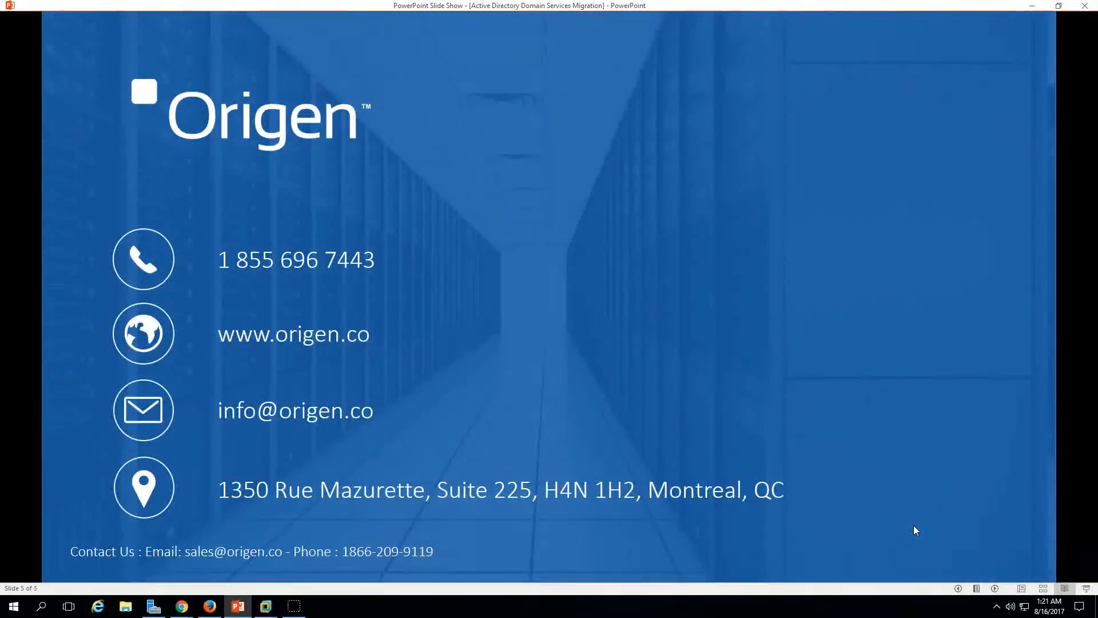